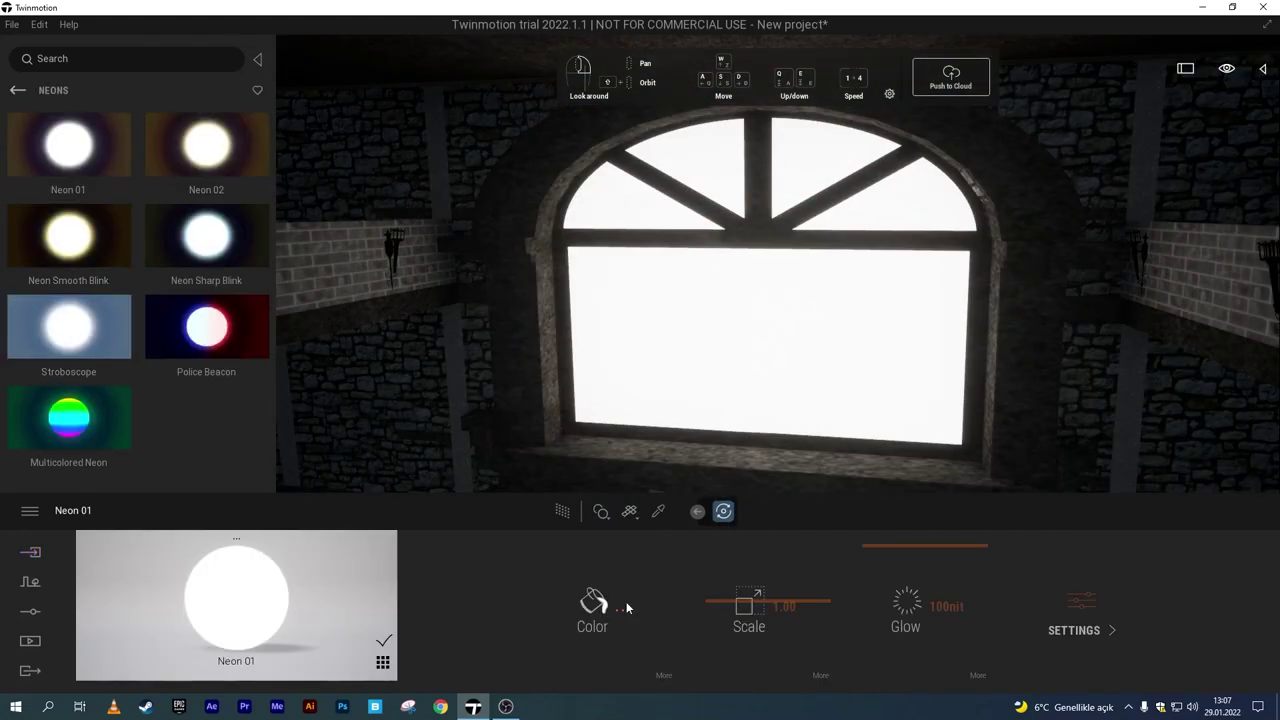
Give the window's Neon 01 light a dark green colour, 006B28.
drag(476, 396, 452, 388)
click(620, 349)
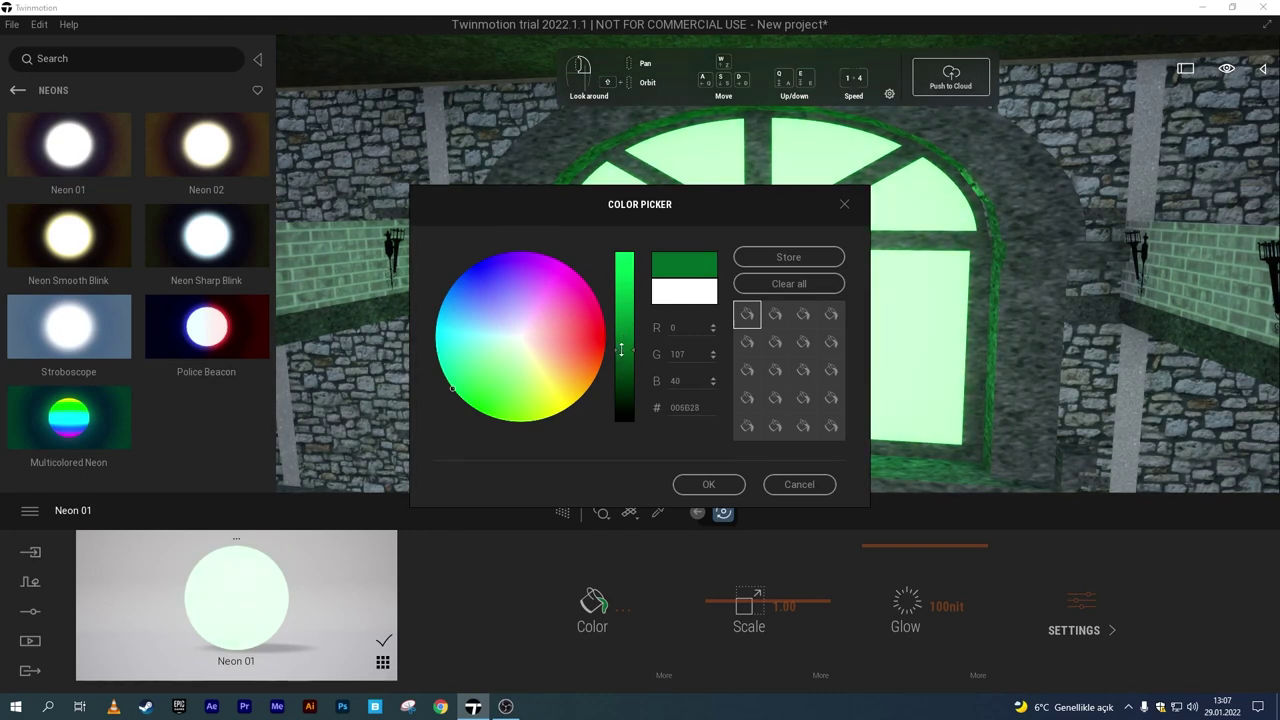
click(708, 484)
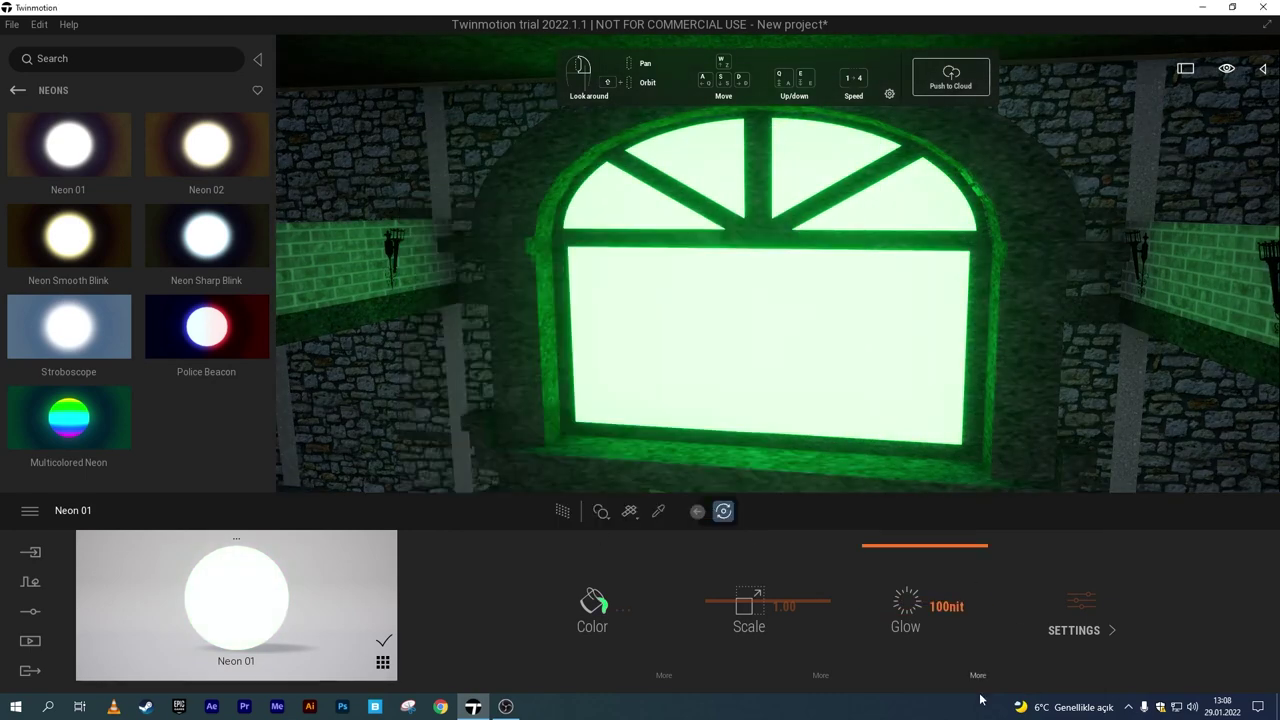
Raise the Neon 01 glow temperature for the green window light.
click(905, 606)
drag(842, 661, 836, 642)
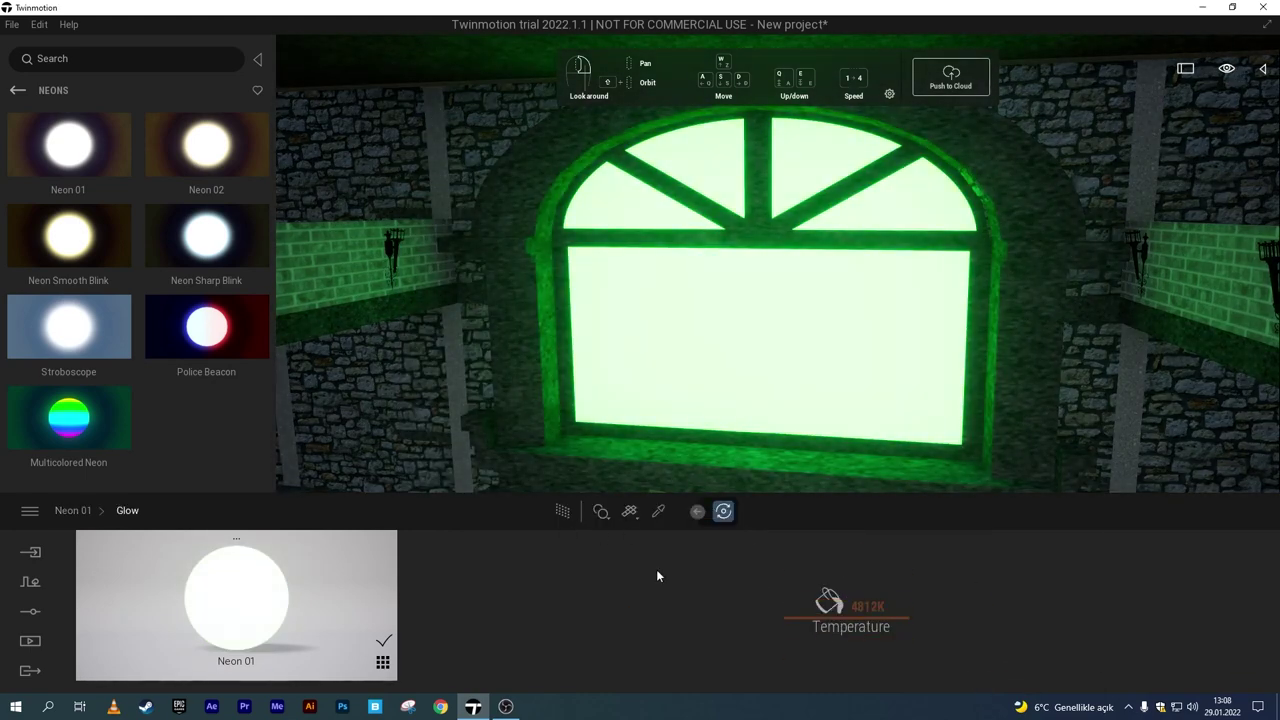
click(757, 607)
click(696, 670)
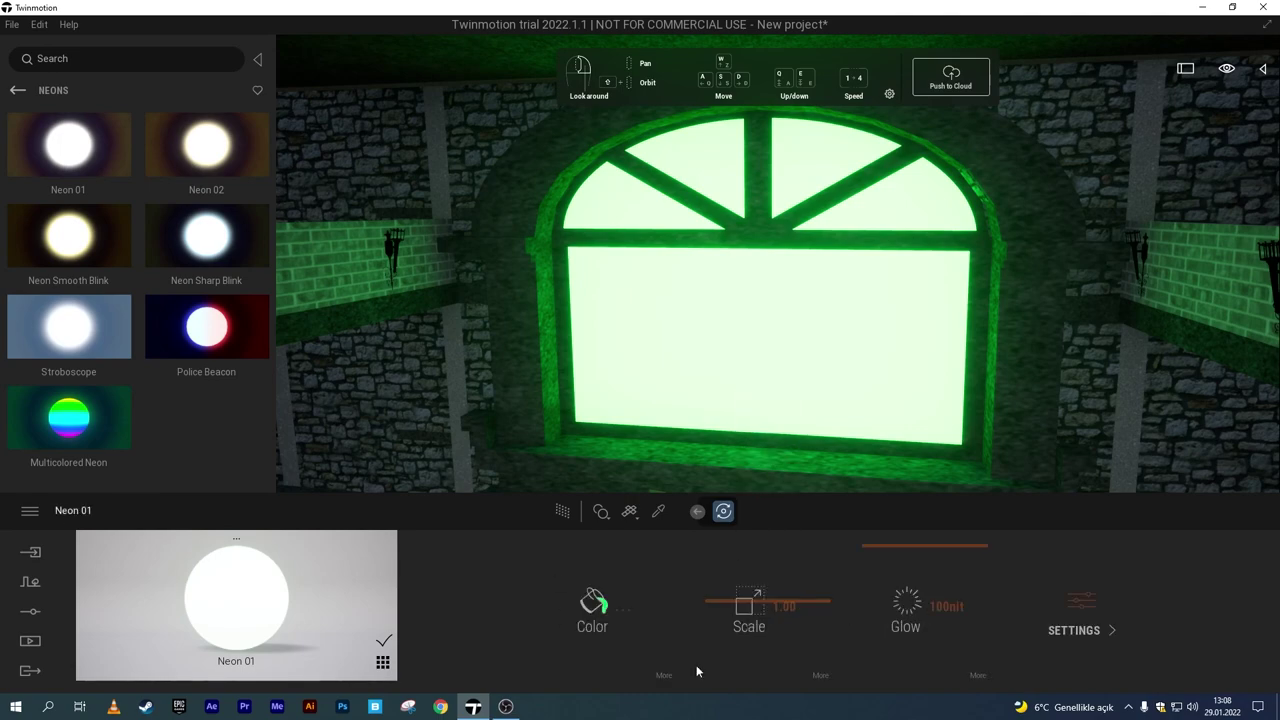
scroll(745, 405, up, 2)
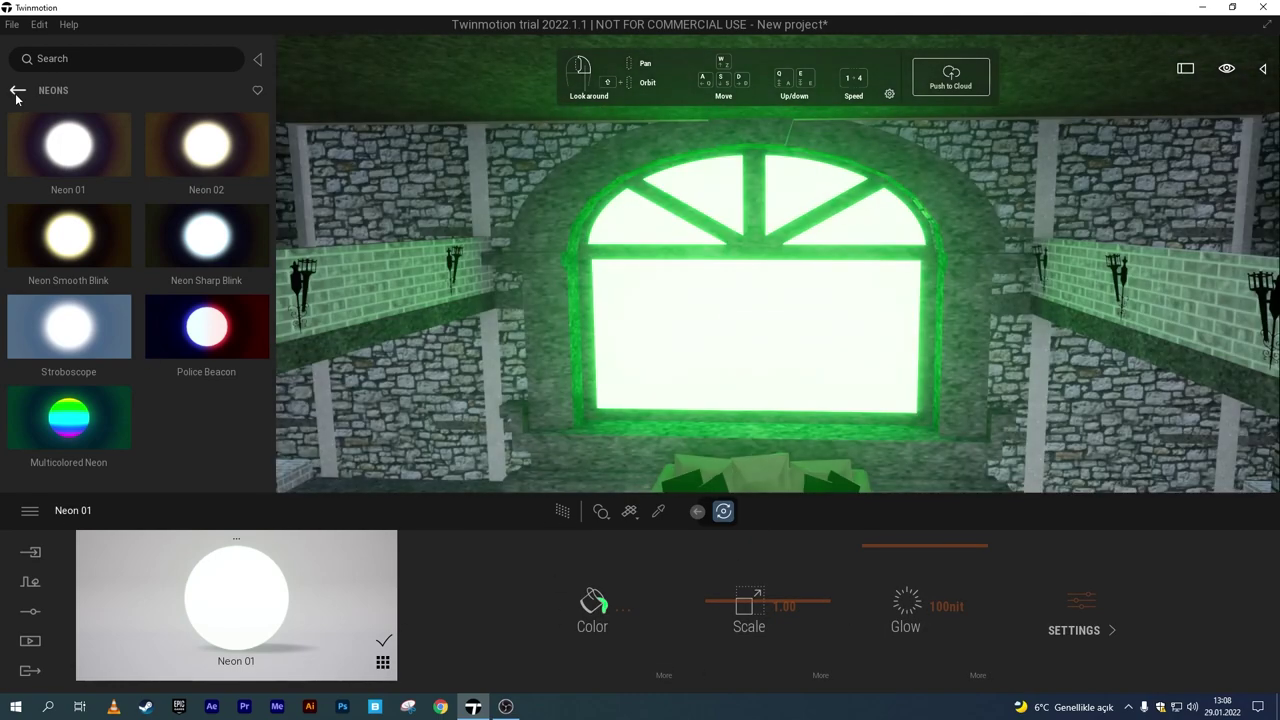
click(17, 90)
Browse the Particles library and lower the light object along the pillar.
click(68, 255)
scroll(179, 405, down, 2)
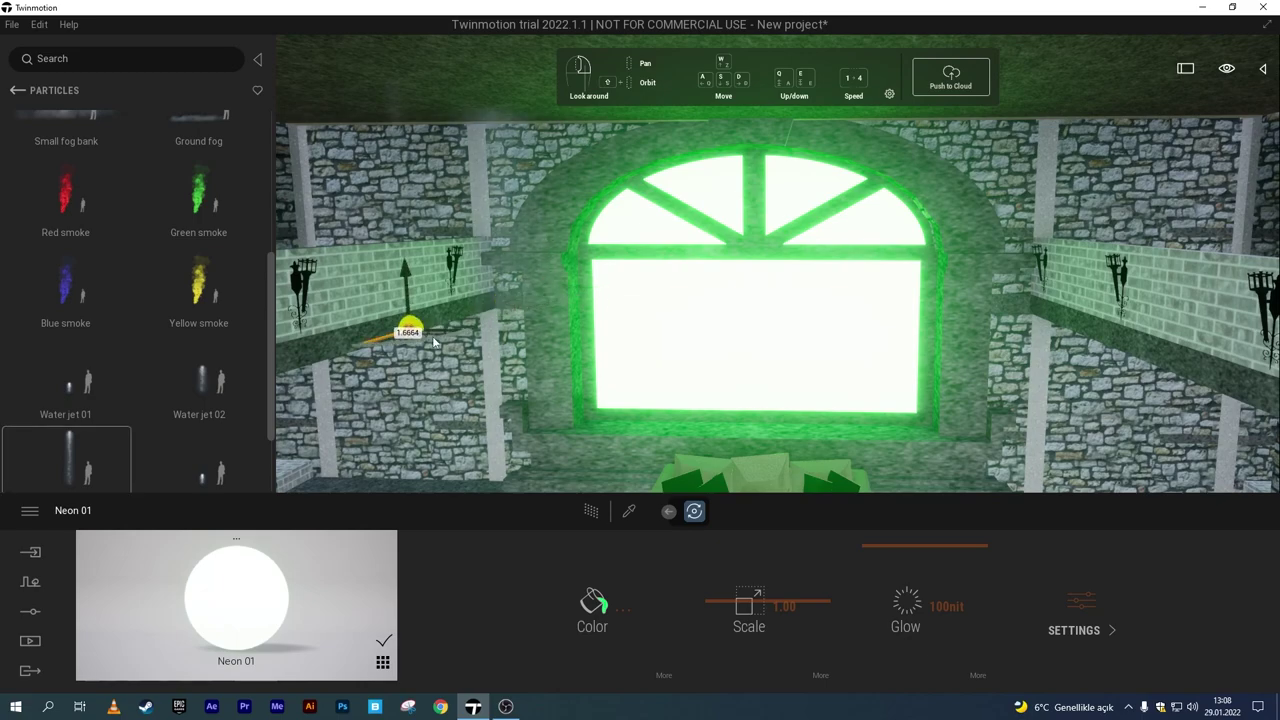
scroll(588, 363, down, 5)
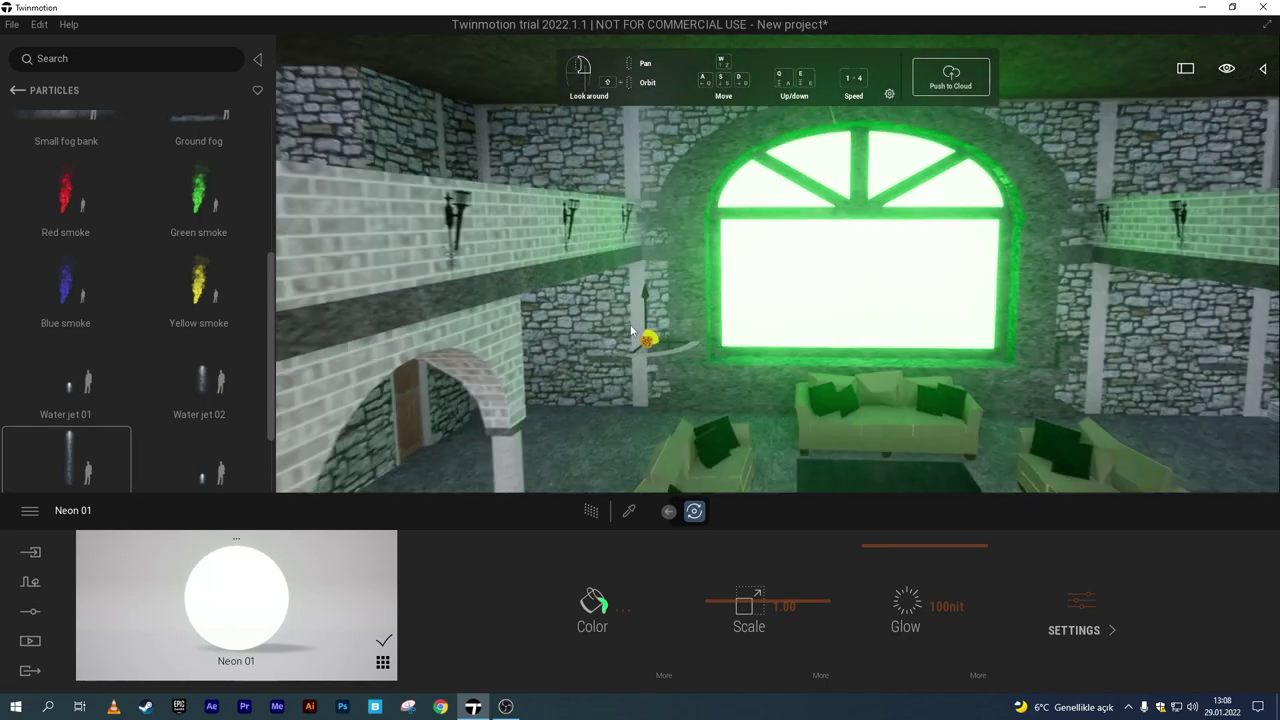
drag(631, 328, 664, 370)
Place two Waterfall particle effects above the window arch.
scroll(659, 346, up, 3)
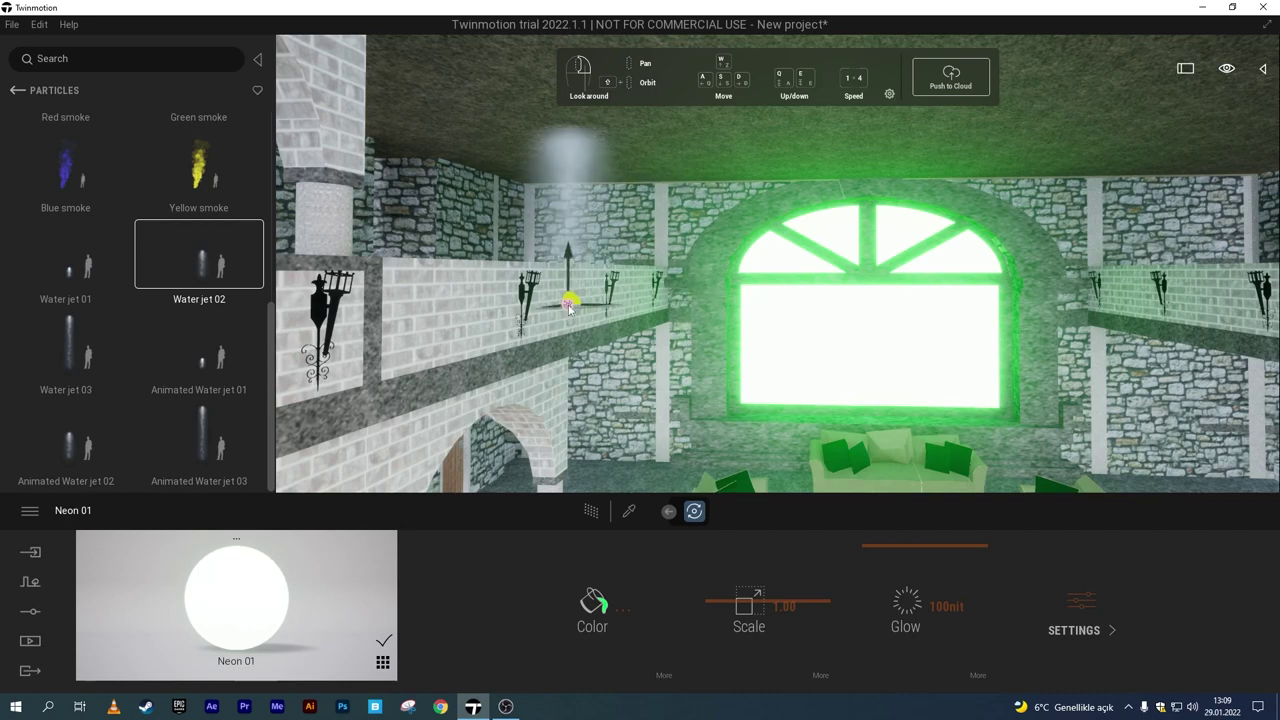
scroll(193, 313, up, 5)
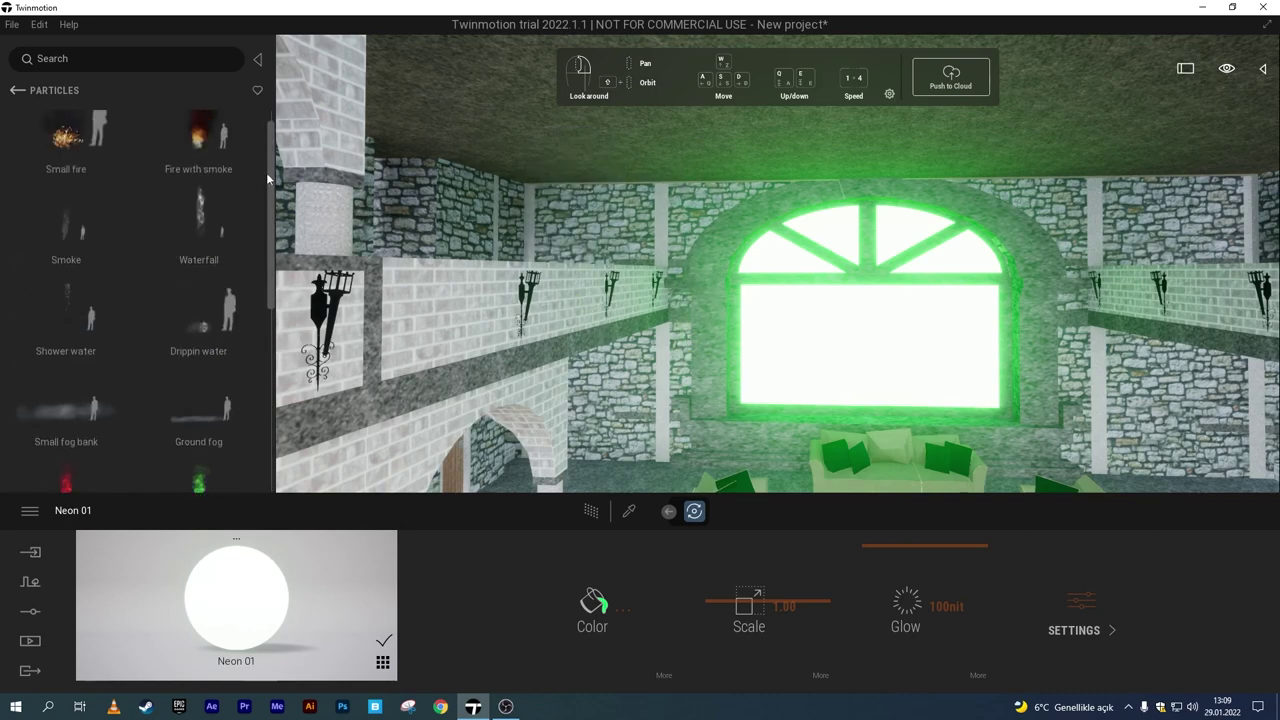
mouse_move(199, 240)
mouse_down()
mouse_move(758, 215)
mouse_move(679, 199)
mouse_move(839, 338)
mouse_up()
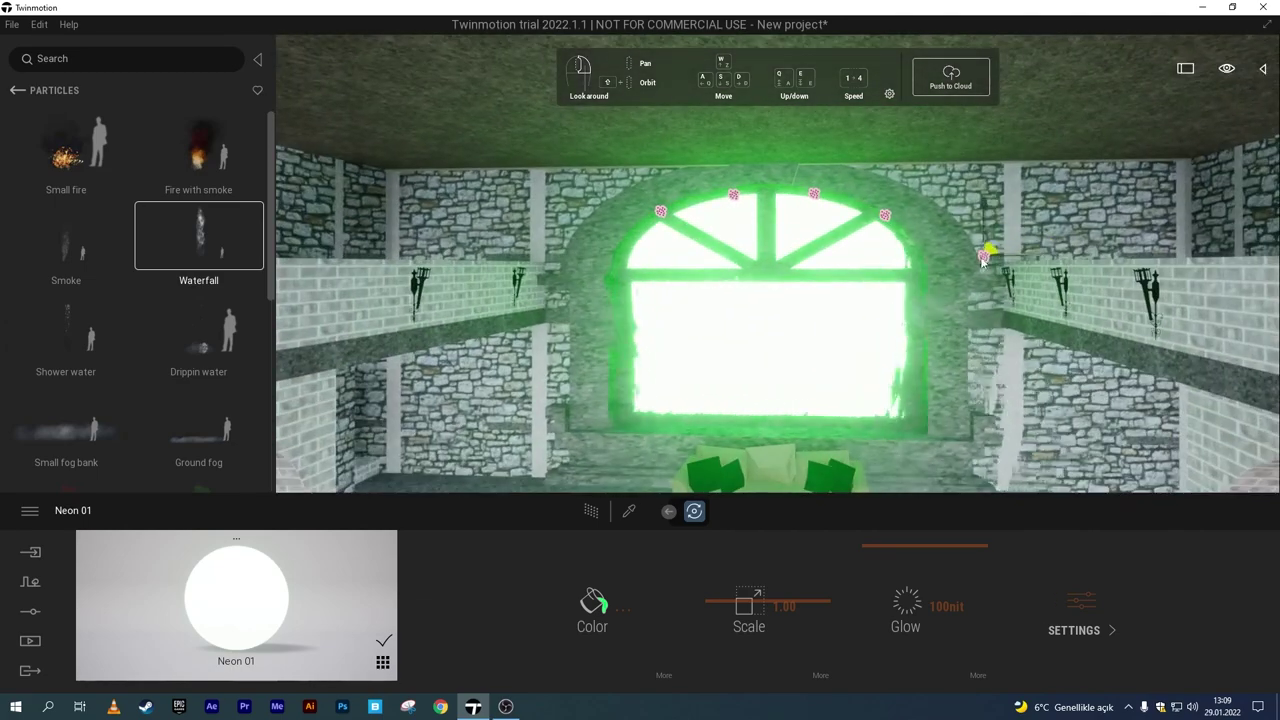
mouse_move(944, 200)
mouse_down()
mouse_move(421, 207)
mouse_move(448, 218)
mouse_up()
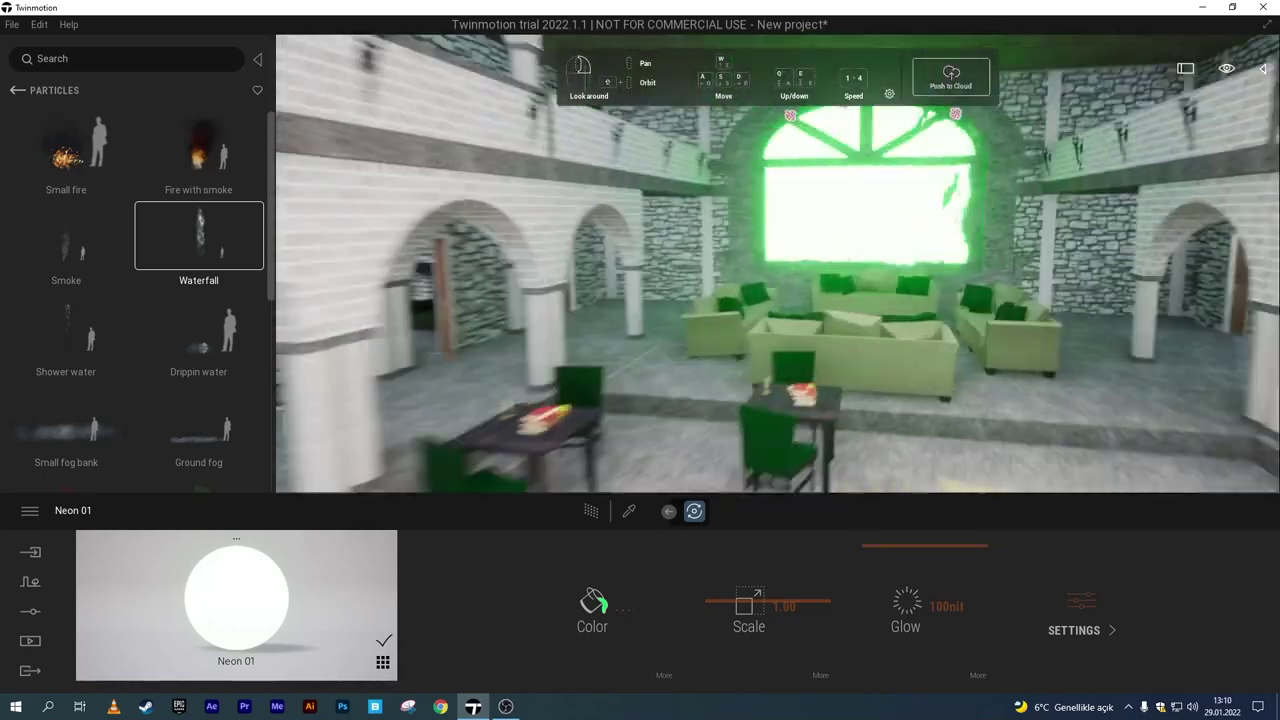
click(17, 90)
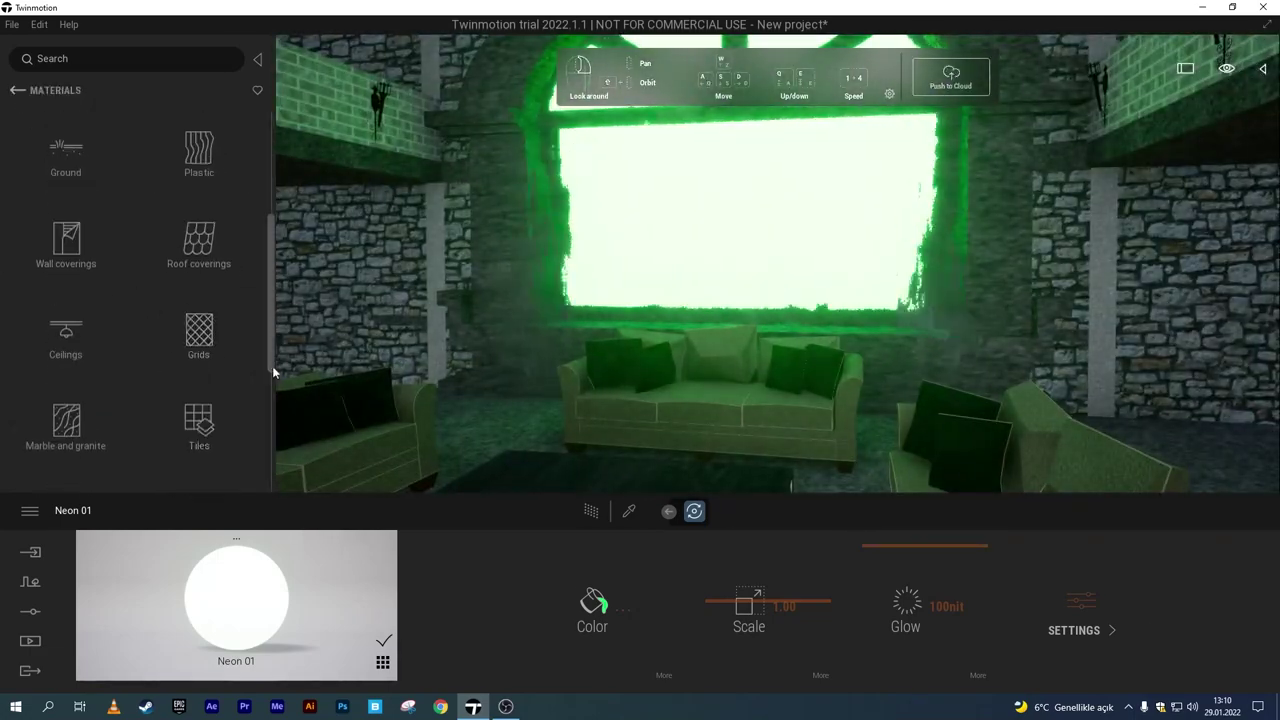
Cover the sofas in dark Padded leather 02 after trying Full grain 02.
drag(199, 327, 597, 409)
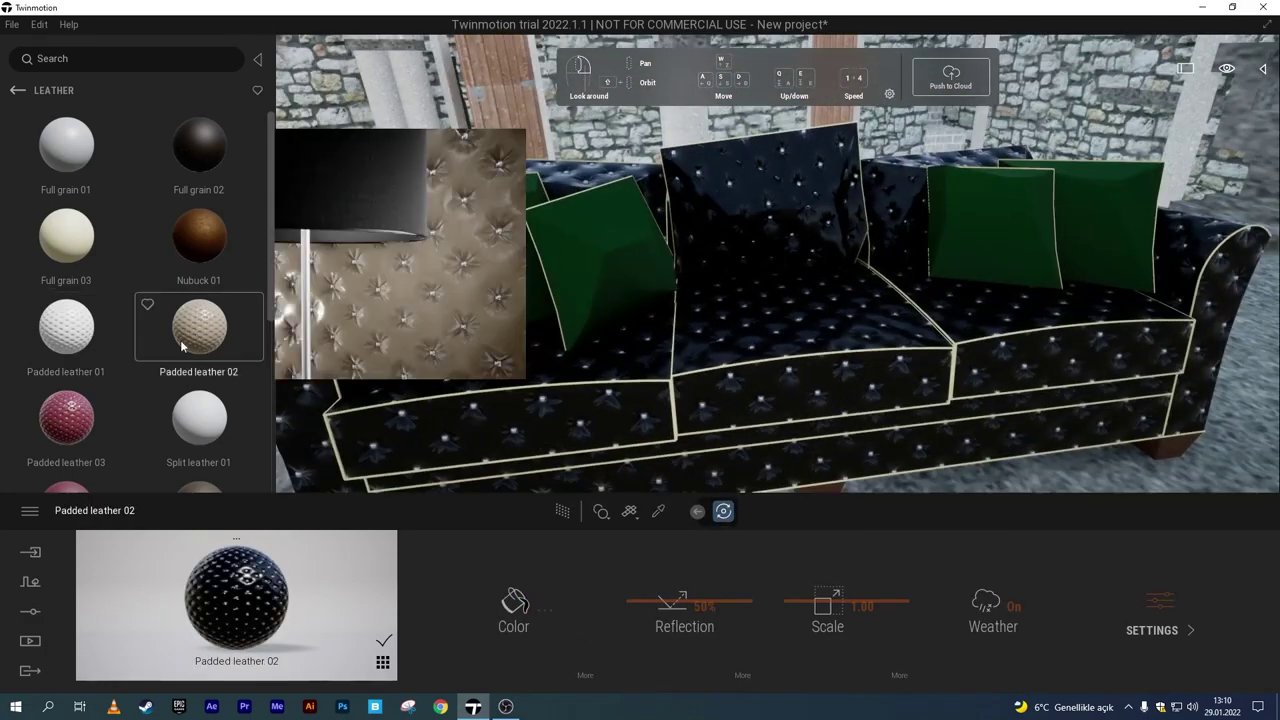
drag(66, 327, 603, 386)
scroll(199, 400, down, 2)
scroll(199, 400, down, 2)
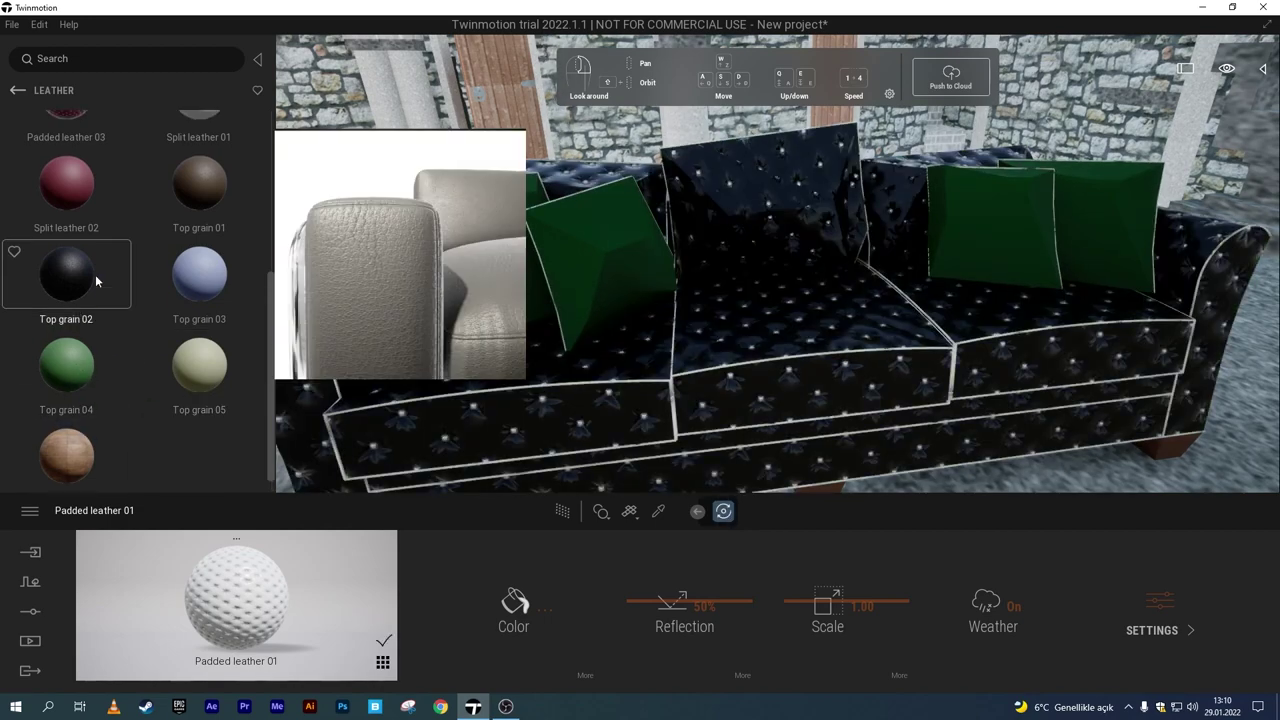
scroll(100, 300, up, 3)
mouse_move(199, 145)
mouse_down()
mouse_move(471, 386)
mouse_move(448, 395)
mouse_up()
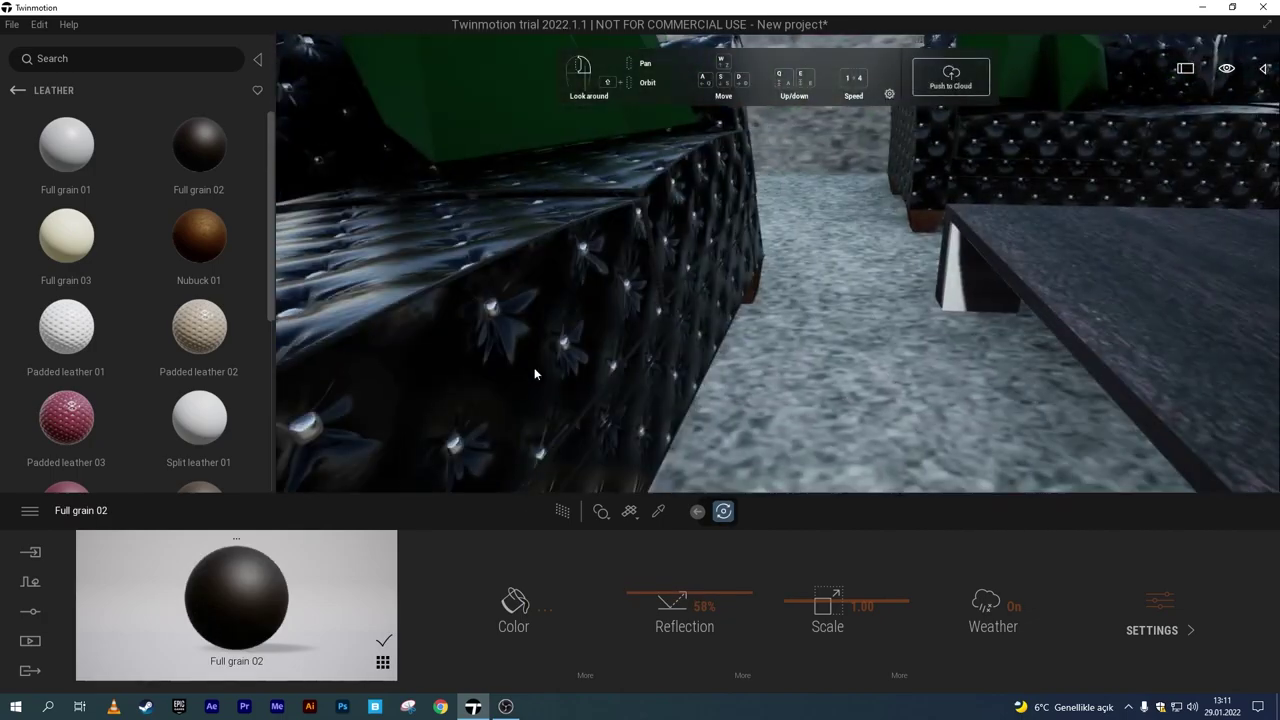
right_drag(534, 367, 600, 300)
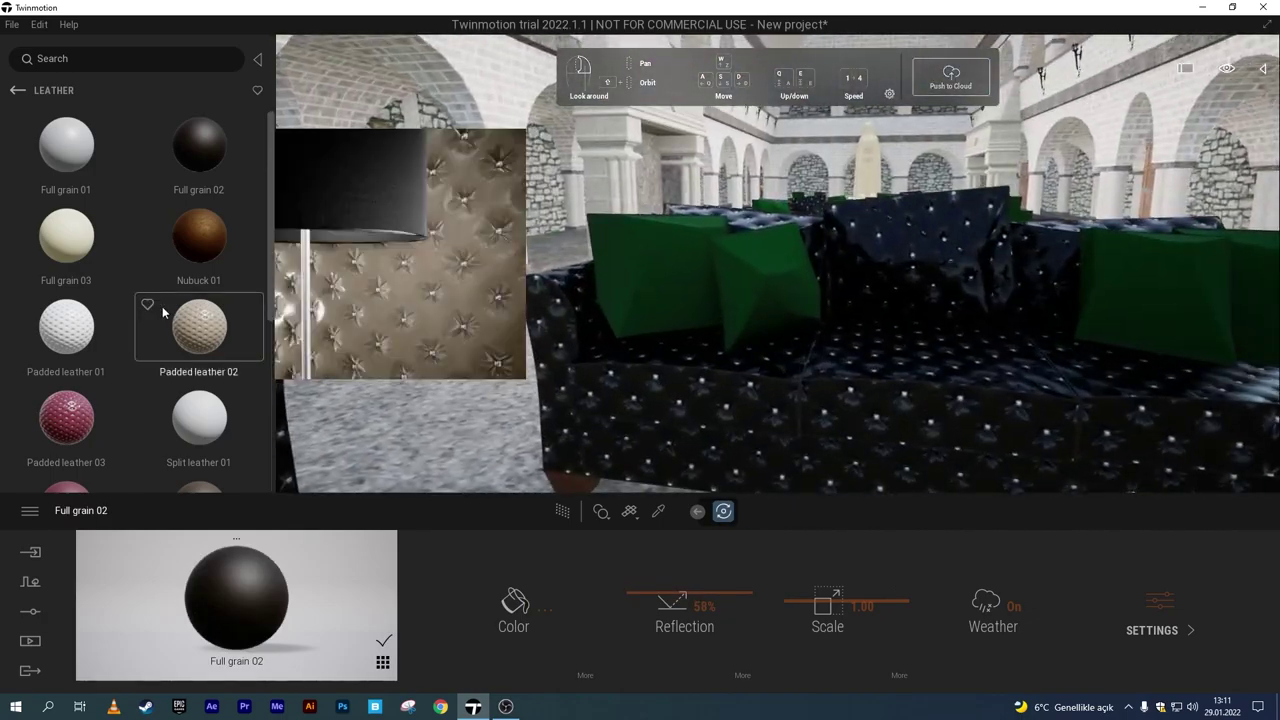
Apply Split leather 01 to the sofa pillows.
scroll(199, 330, down, 3)
click(654, 277)
scroll(718, 341, up, 2)
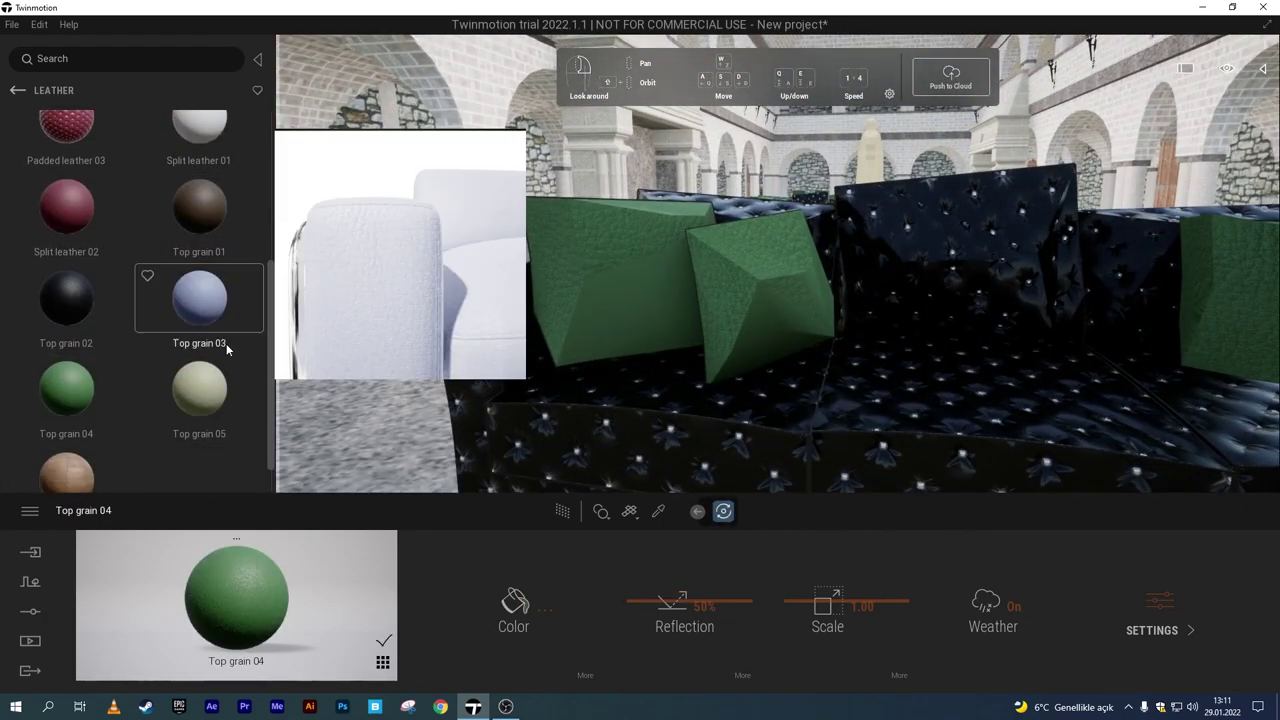
scroll(202, 200, up, 2)
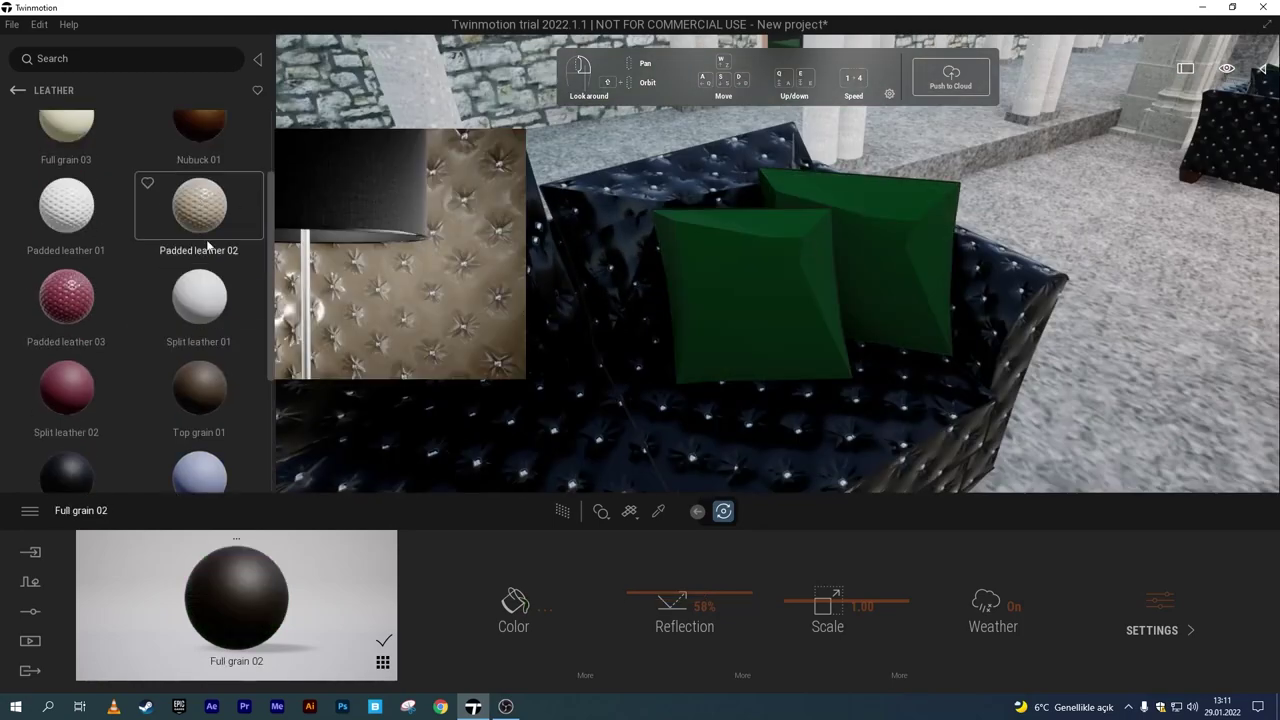
scroll(202, 200, up, 1)
drag(199, 401, 780, 289)
Tint the pillow leather dark green, 064F22.
click(513, 610)
click(458, 386)
click(625, 370)
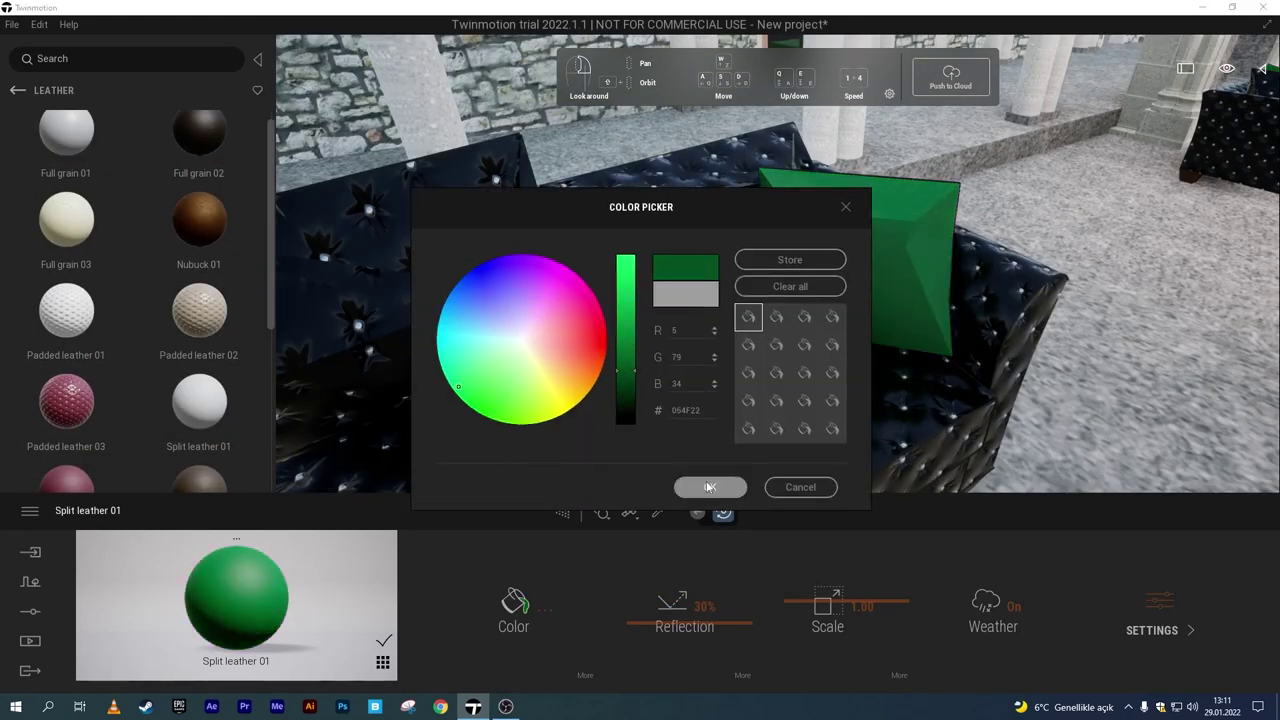
click(709, 487)
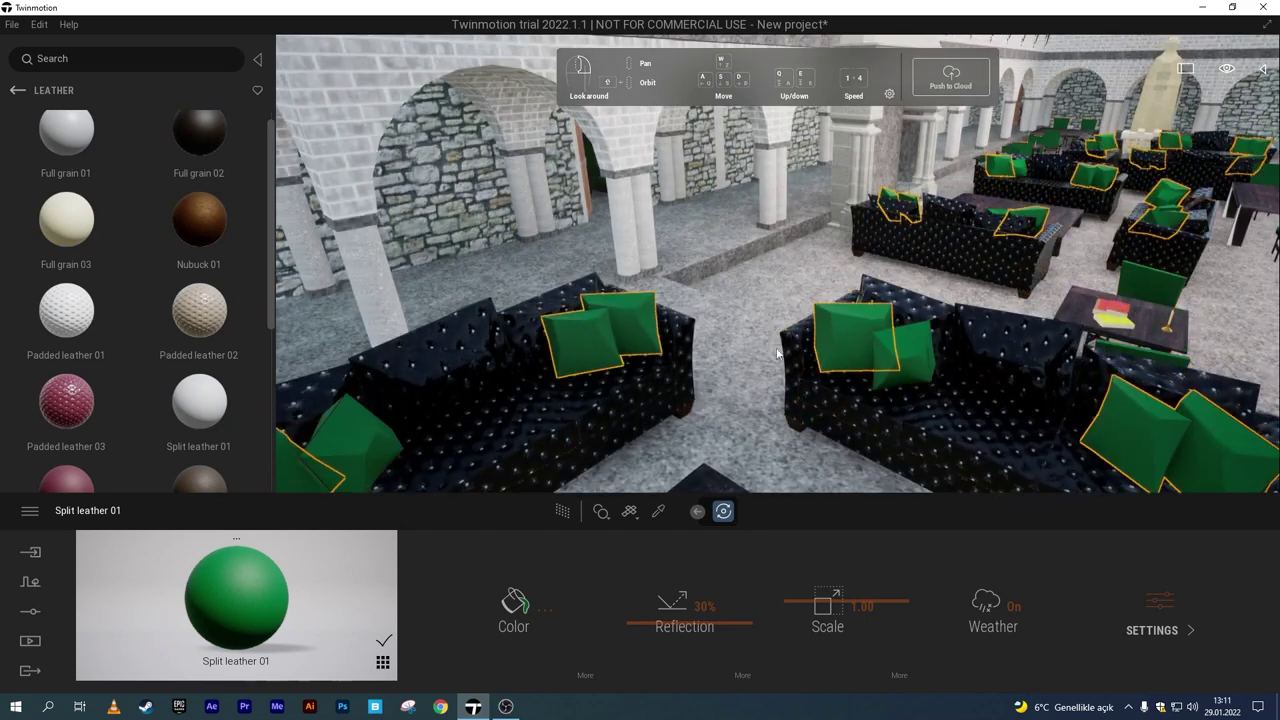
click(17, 90)
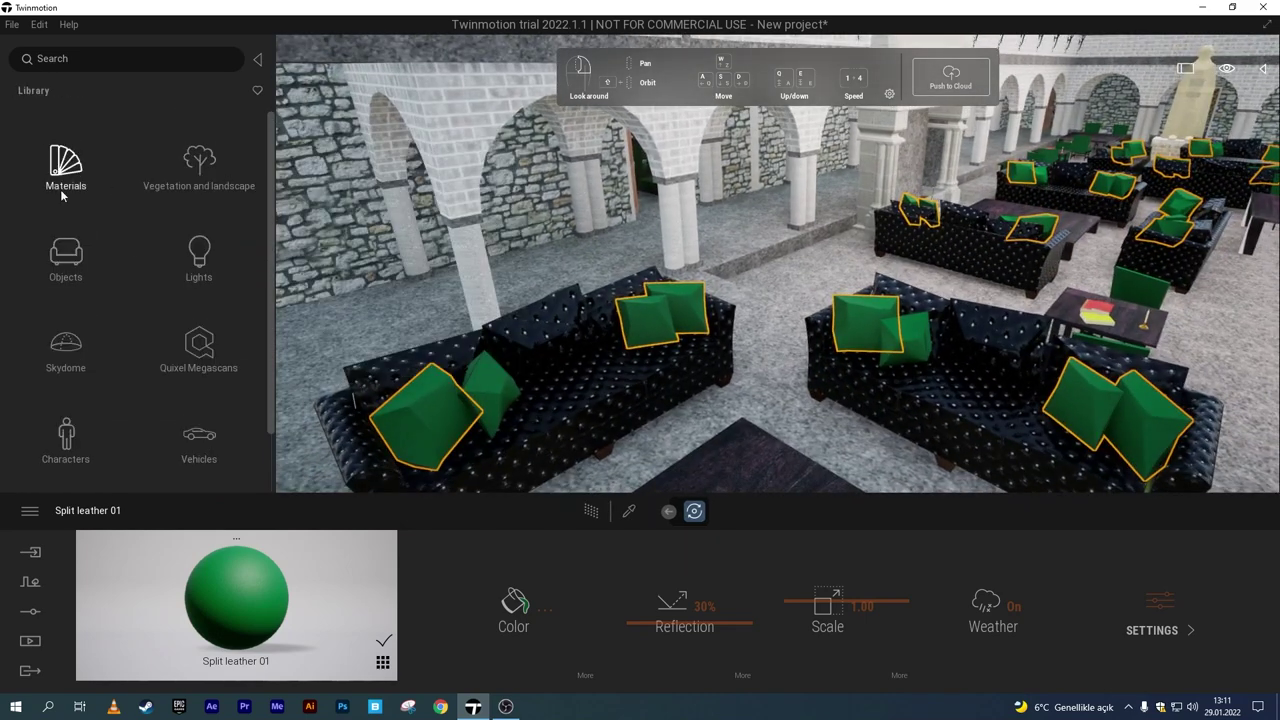
Place the Cushions 2 set from Decorations on the left sofa.
click(68, 350)
scroll(140, 300, down, 3)
click(17, 90)
click(206, 440)
scroll(262, 336, down, 5)
scroll(261, 384, down, 5)
scroll(265, 425, up, 3)
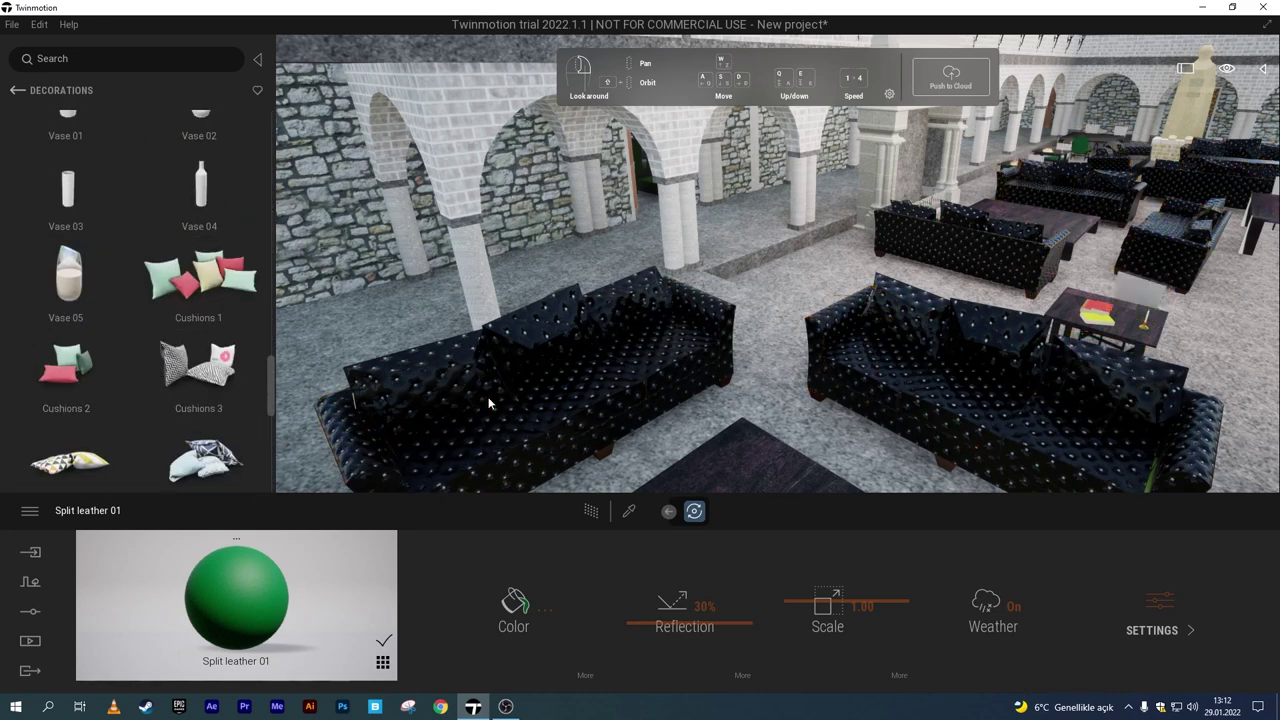
drag(538, 425, 545, 393)
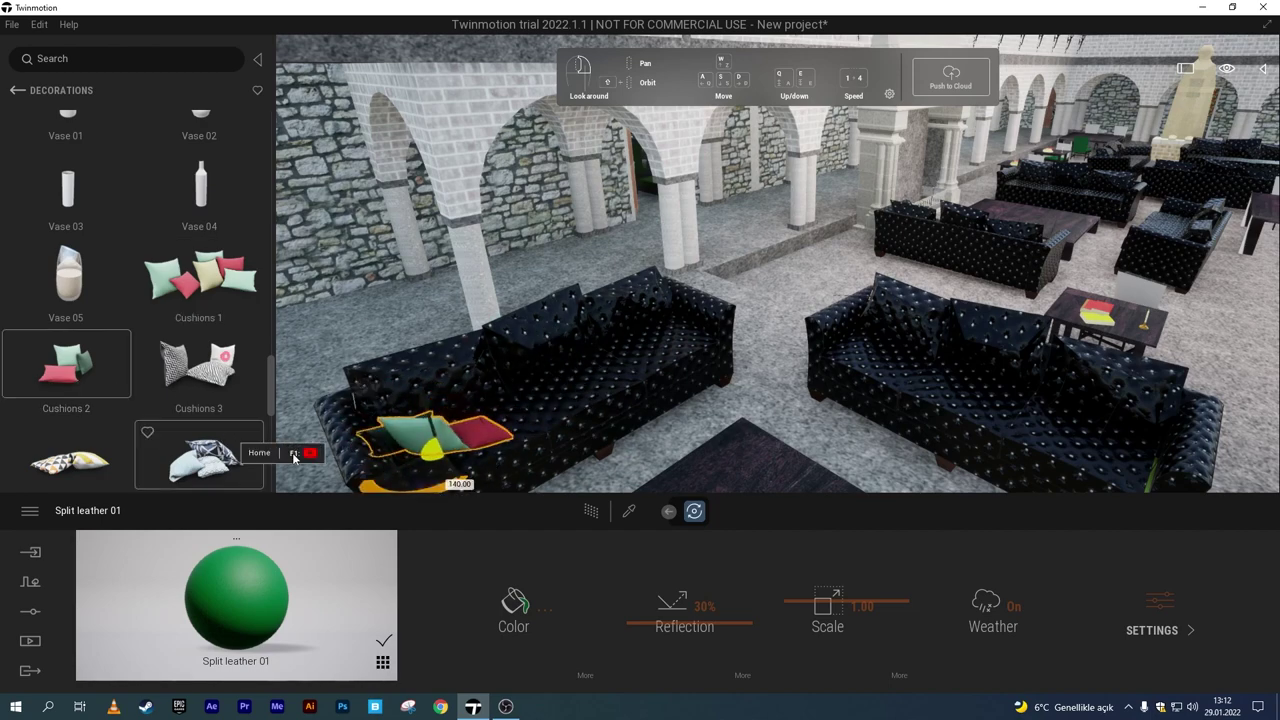
drag(294, 457, 512, 440)
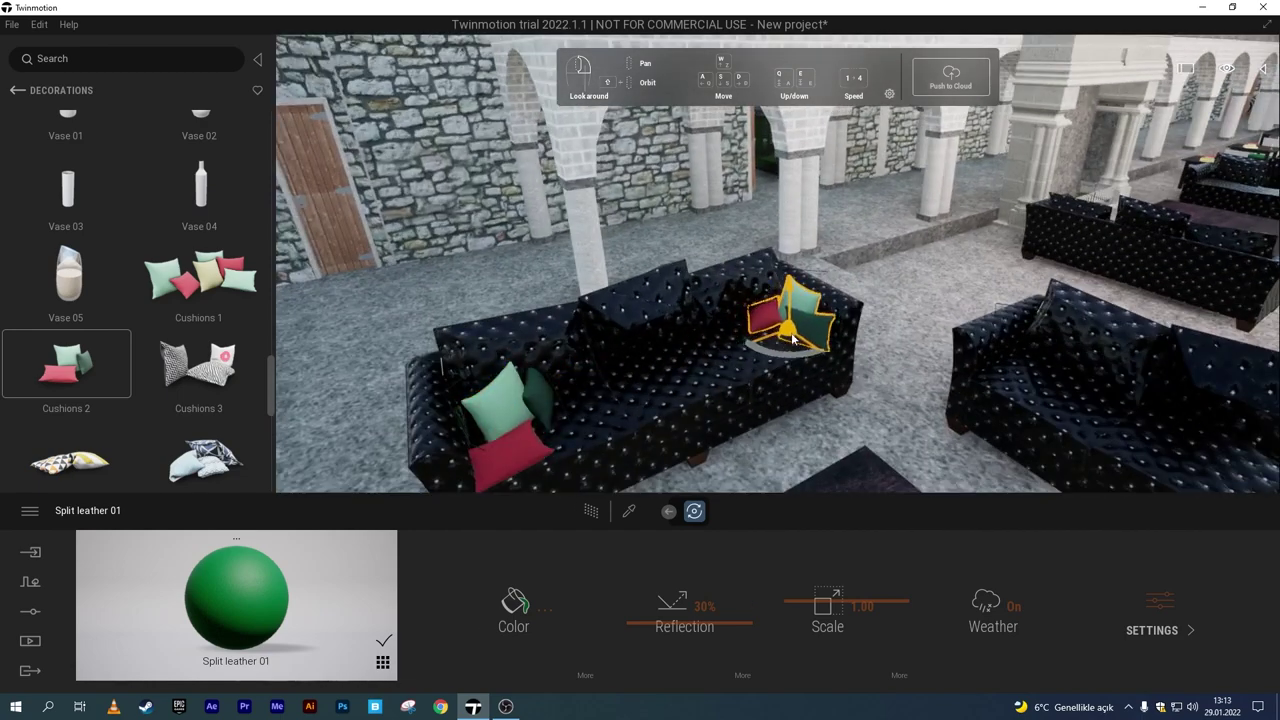
Duplicate the cushion set onto the right sofa, rotating a copy about 36°.
key(ctrl+c)
click(594, 434)
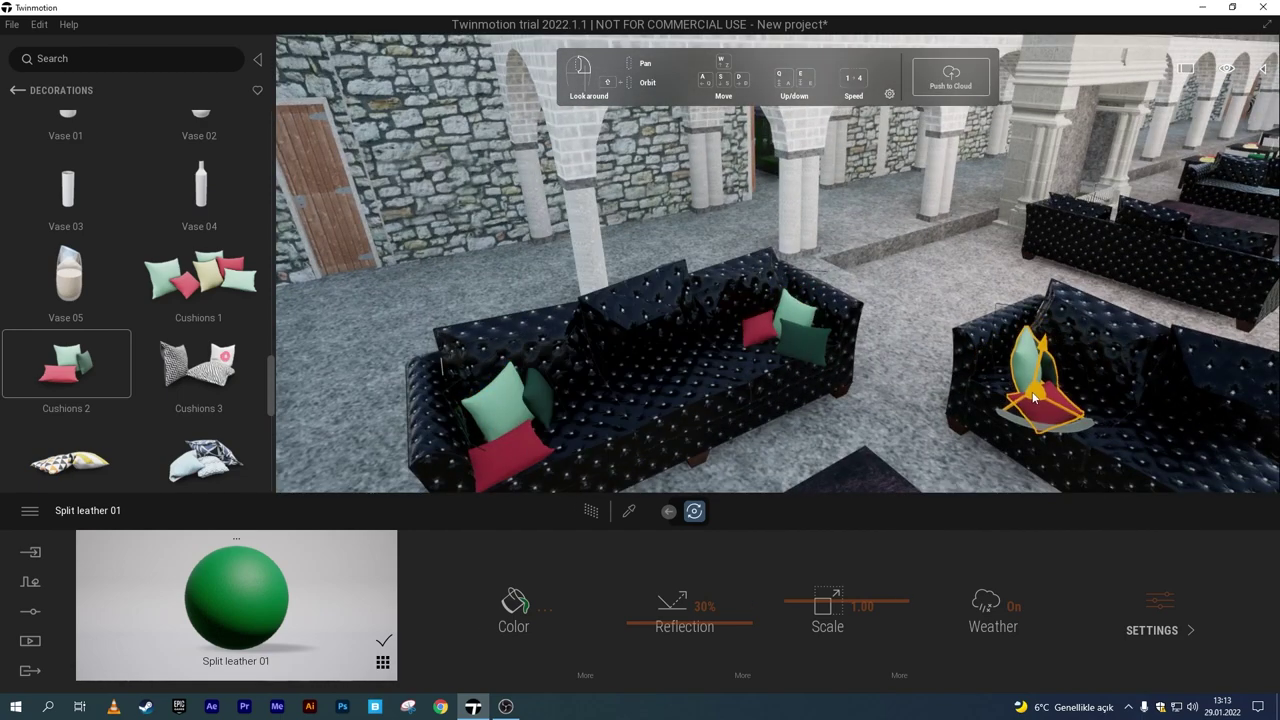
right_drag(1035, 397, 1063, 418)
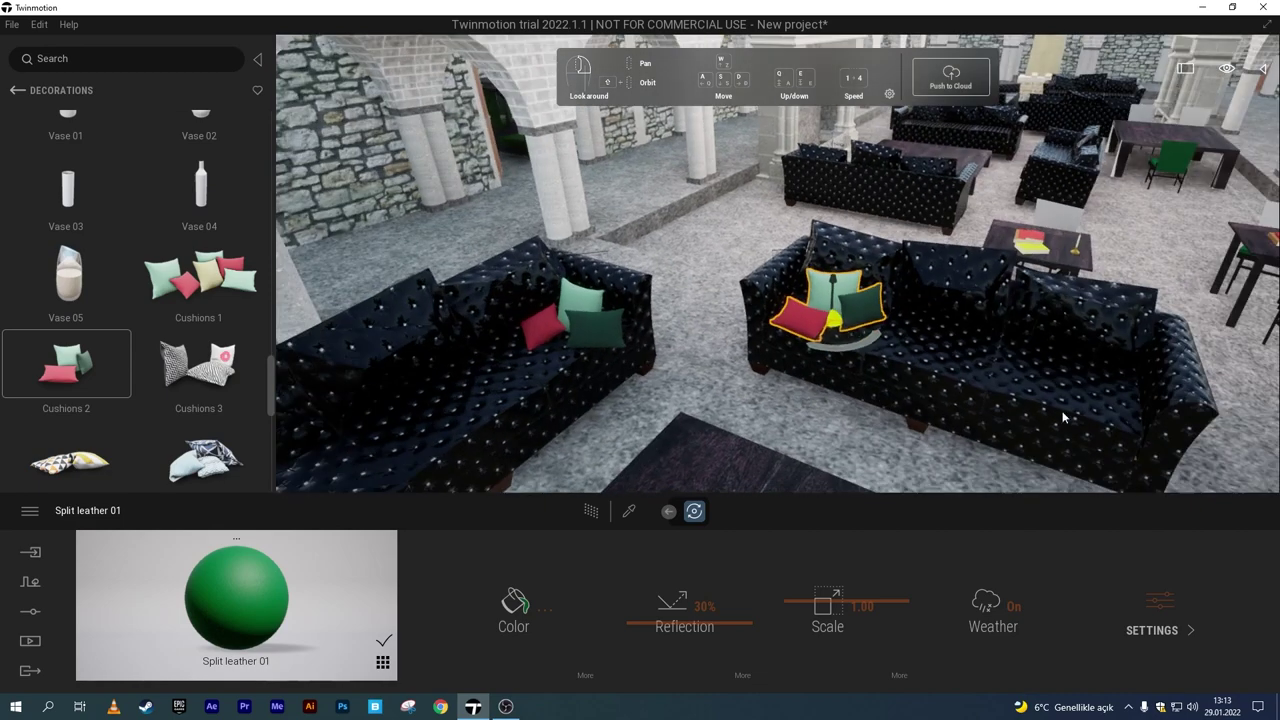
key(ctrl+c)
key(Return)
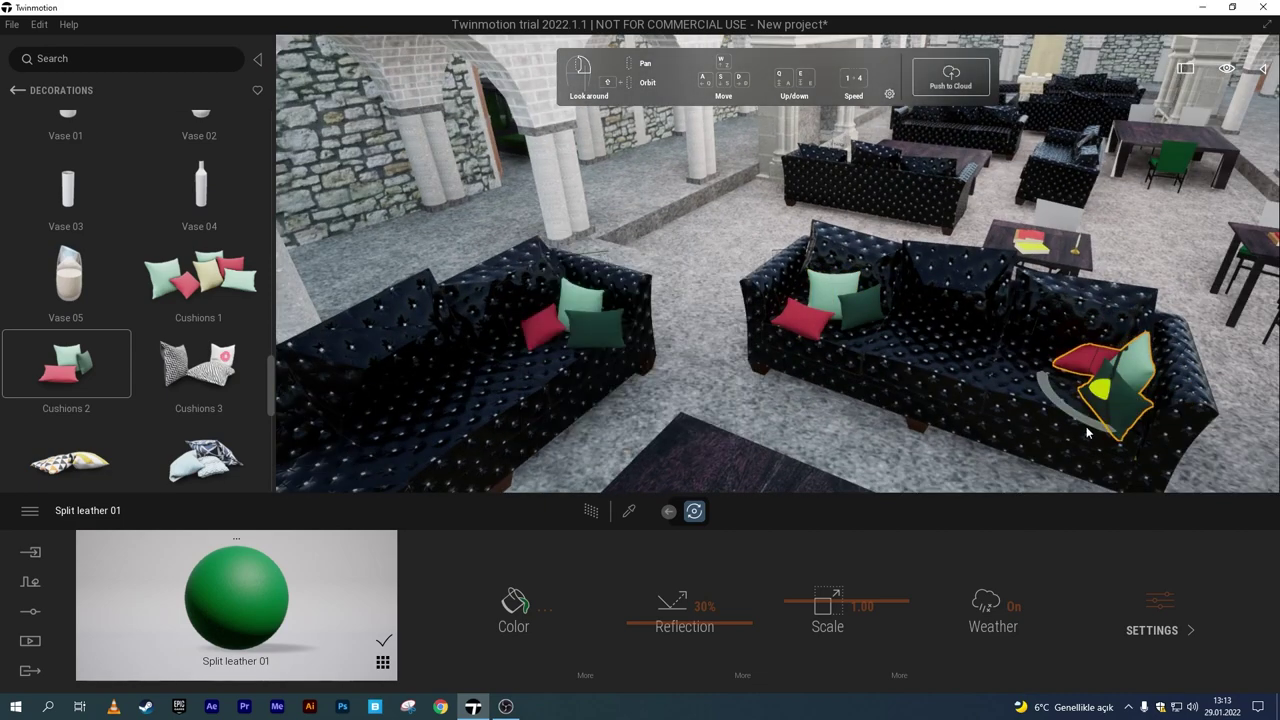
right_drag(1066, 397, 825, 340)
drag(792, 336, 783, 340)
mouse_move(763, 330)
right_down()
mouse_move(894, 371)
mouse_move(847, 410)
right_up()
key(ctrl+c)
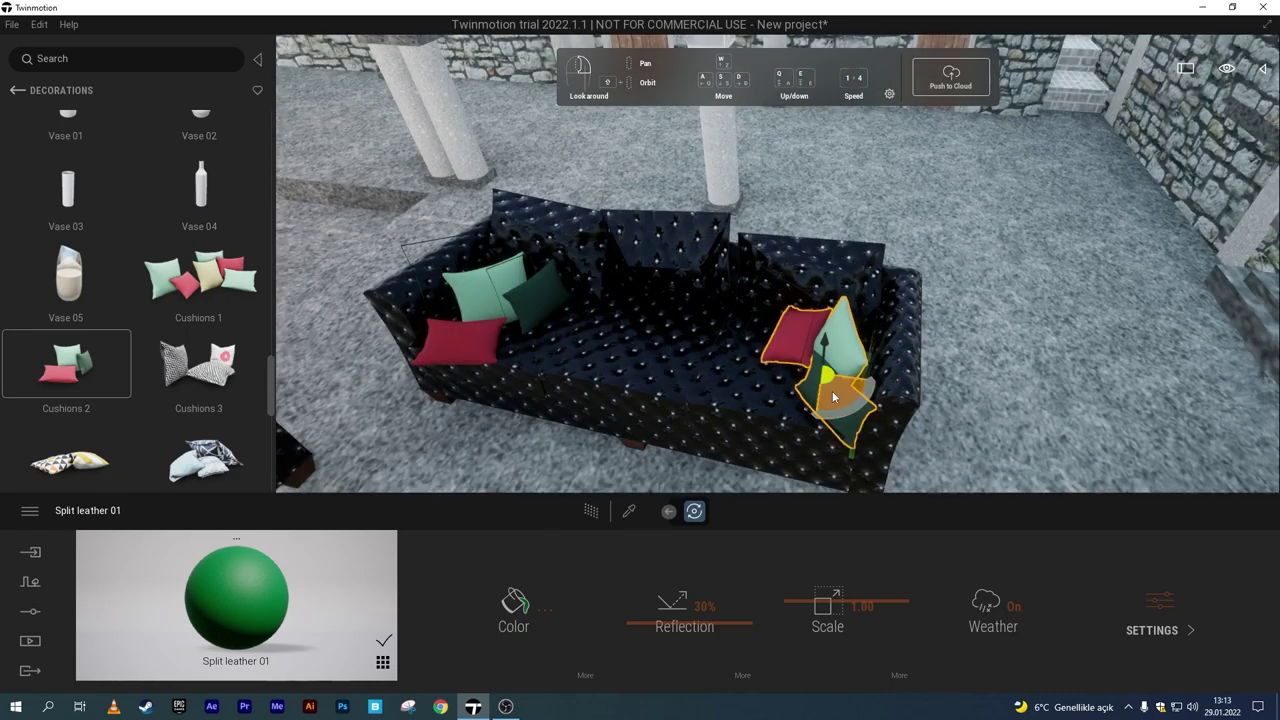
Give the cushions the green Split leather 01 sampled from the chairs.
click(629, 511)
right_drag(810, 482, 760, 470)
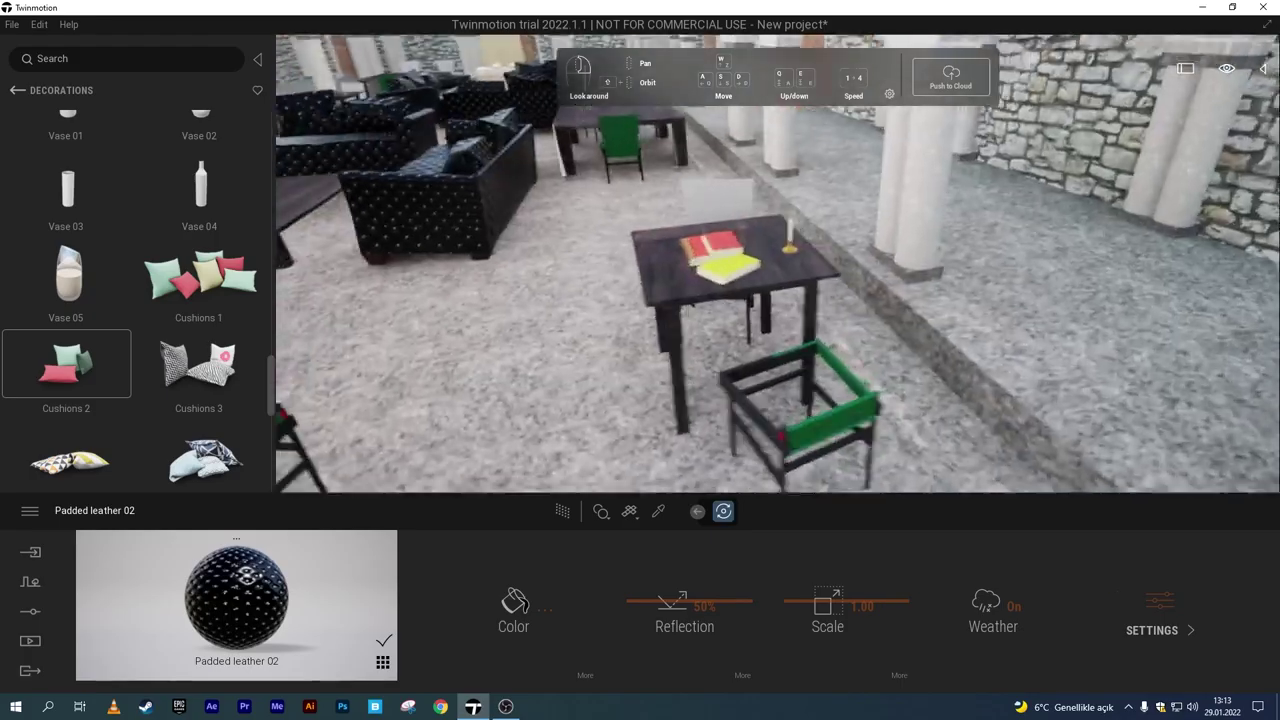
mouse_move(760, 420)
right_down()
mouse_move(637, 385)
mouse_move(793, 402)
mouse_move(734, 413)
right_up()
click(543, 290)
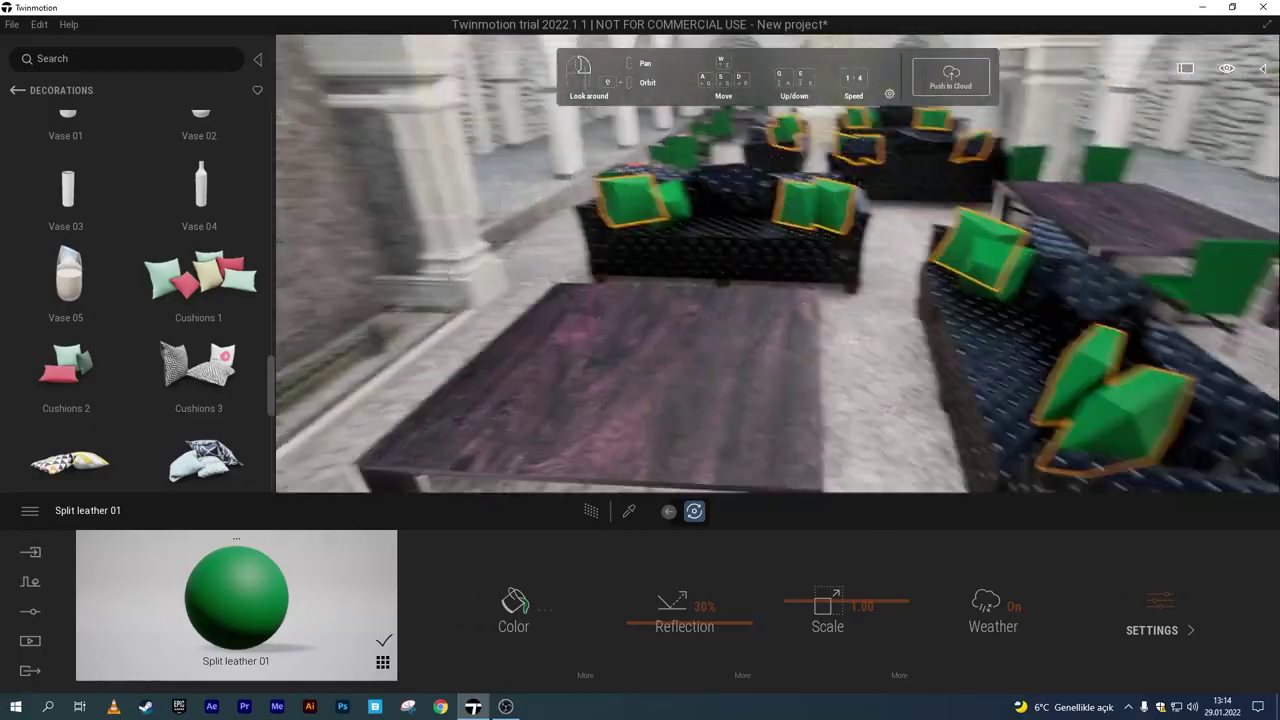
right_drag(734, 413, 734, 413)
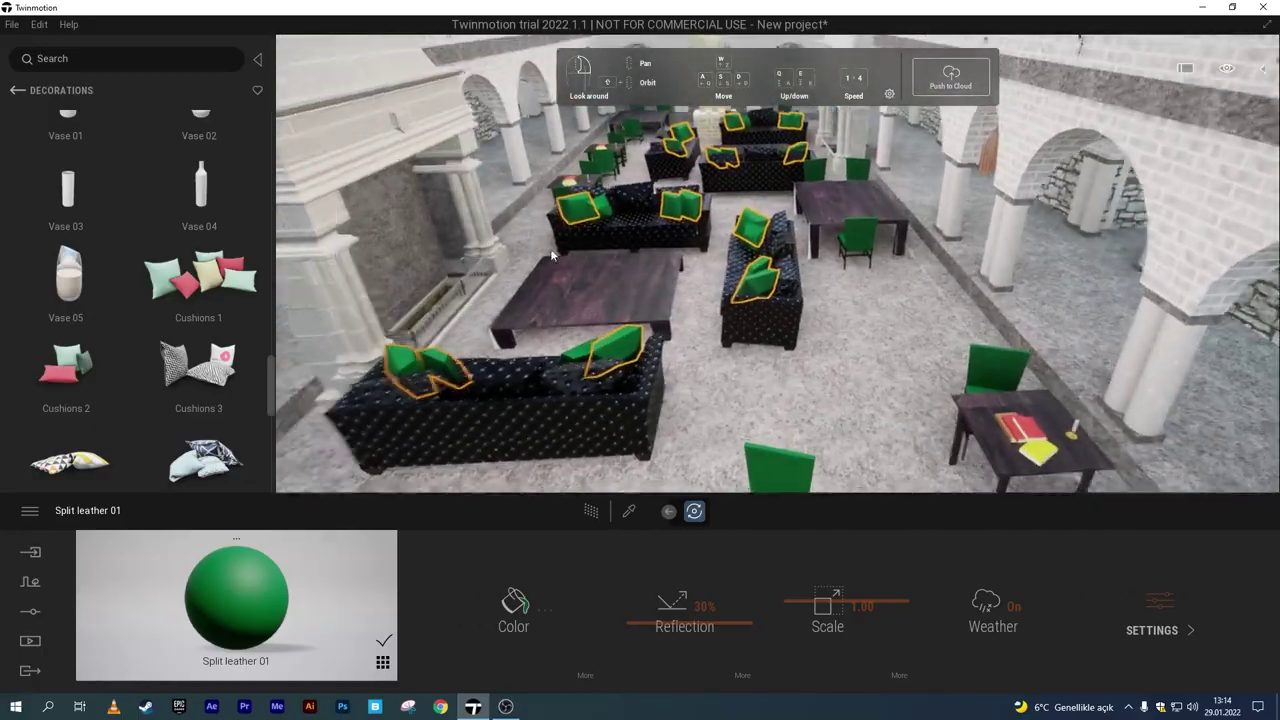
scroll(70, 257, down, 1)
mouse_move(839, 210)
right_down()
mouse_move(631, 338)
mouse_move(785, 350)
mouse_move(800, 338)
right_up()
scroll(631, 338, up, 2)
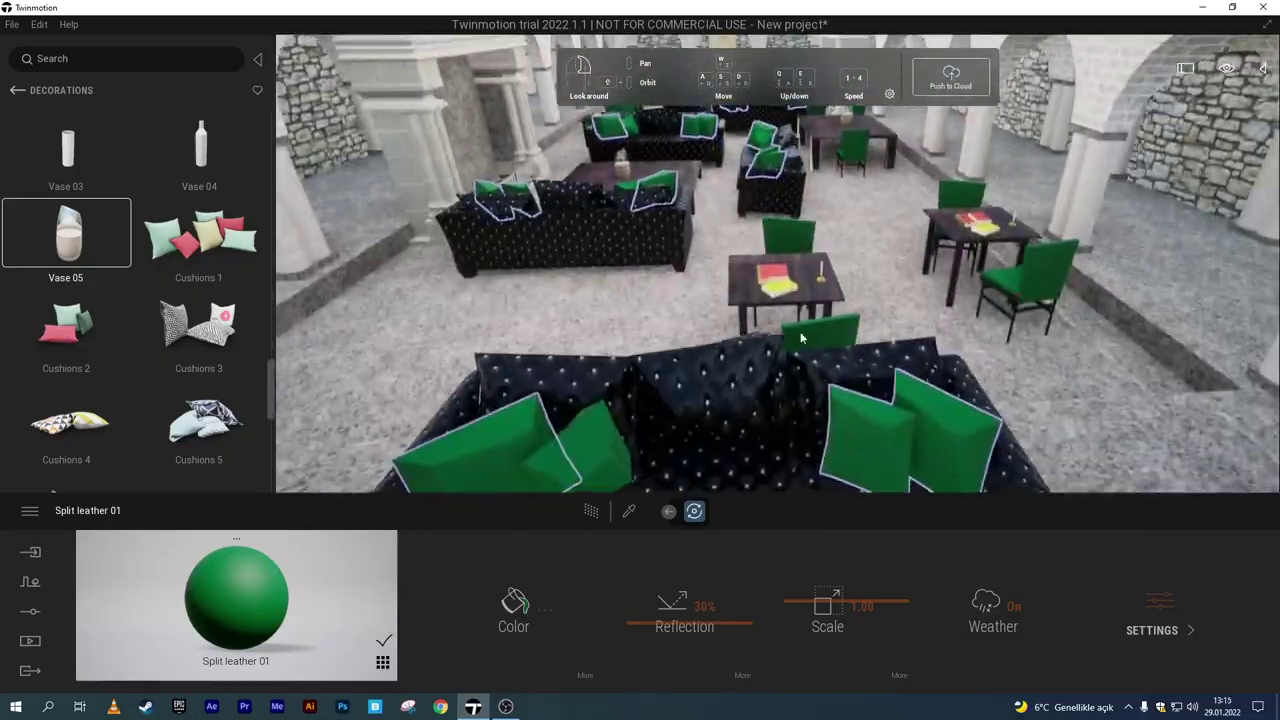
scroll(273, 431, down, 5)
scroll(269, 459, down, 3)
click(17, 90)
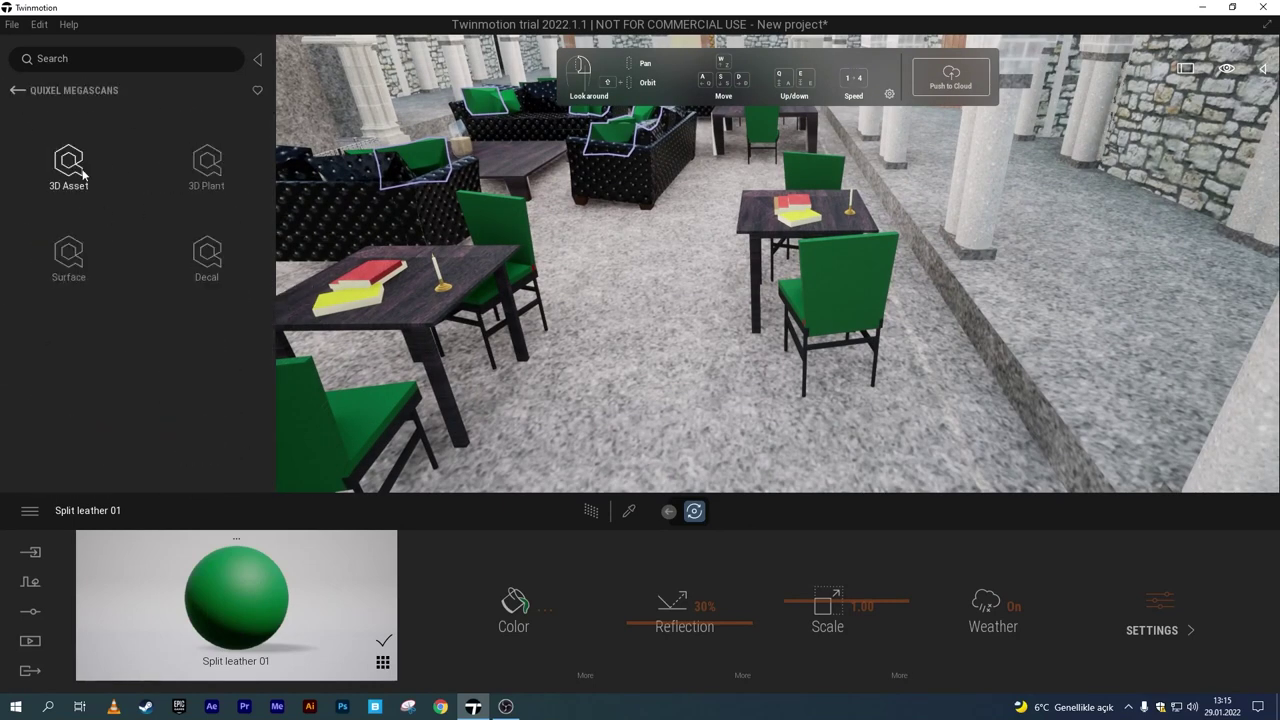
Try Copper Inlay Marble Tiles from Megascans polished marbles on the floor.
click(17, 90)
click(138, 240)
scroll(160, 280, down, 2)
scroll(188, 318, down, 3)
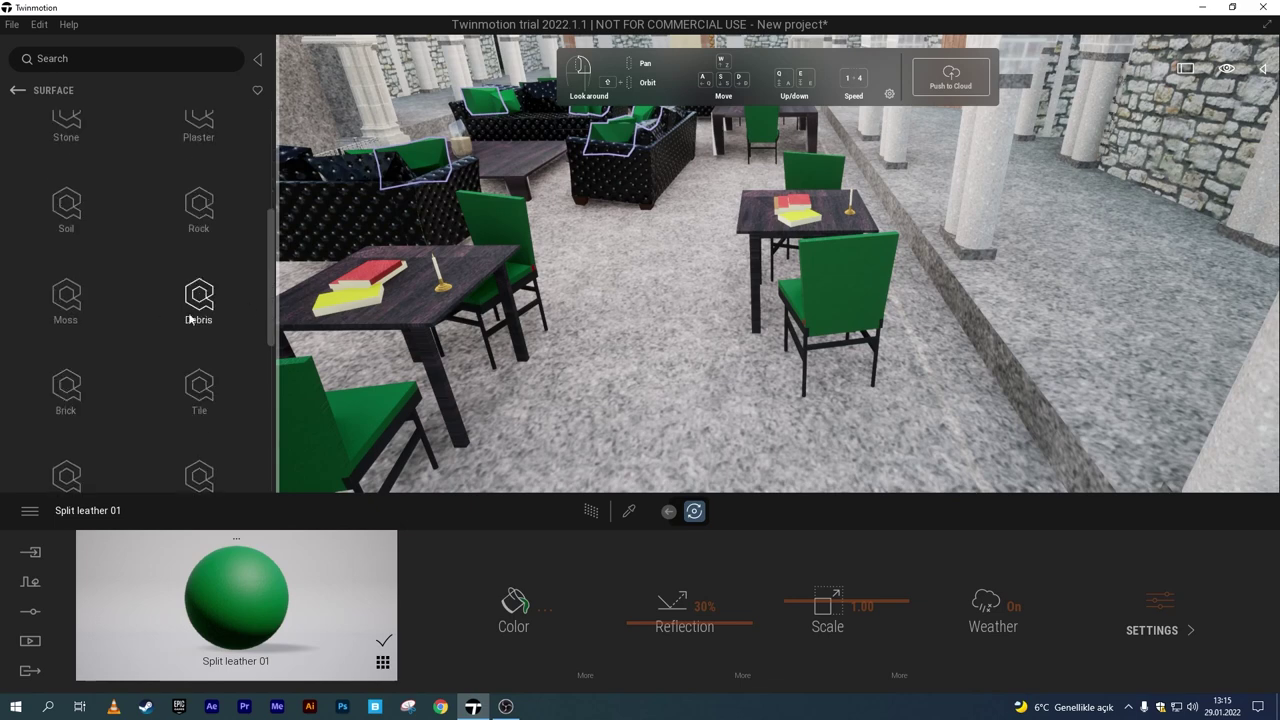
scroll(218, 318, down, 5)
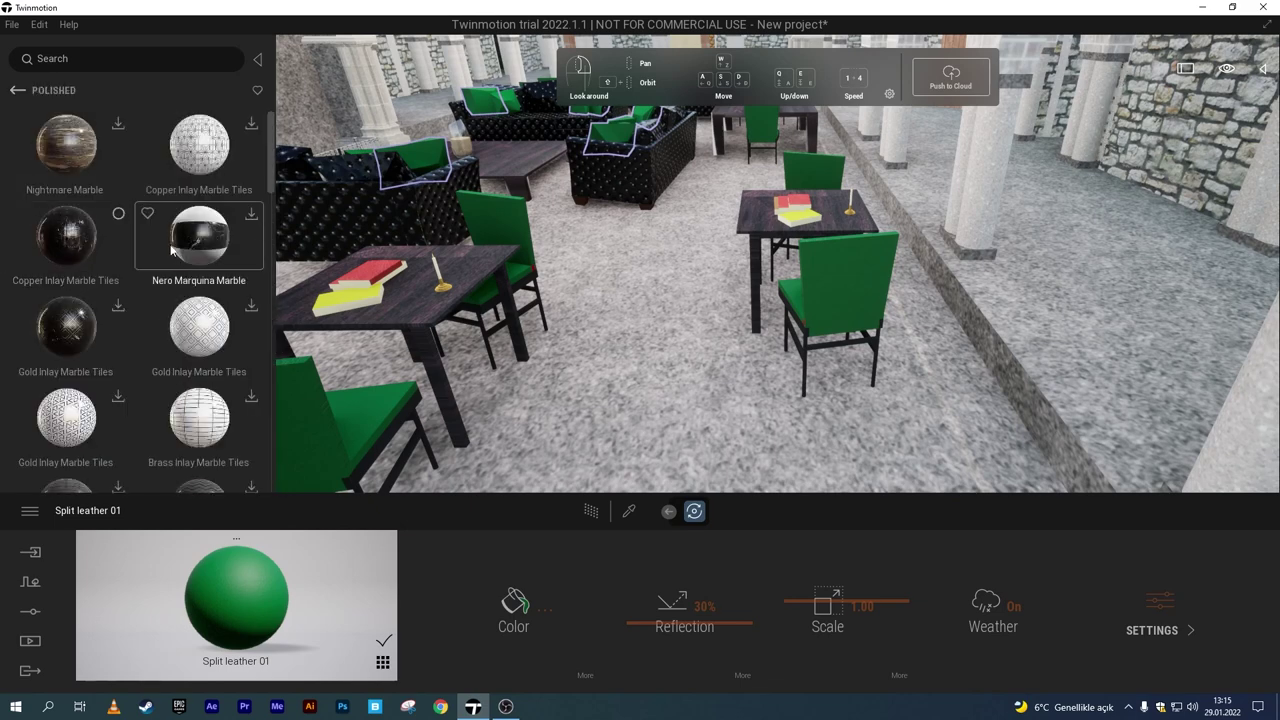
scroll(160, 265, down, 2)
scroll(158, 300, down, 2)
scroll(160, 329, down, 1)
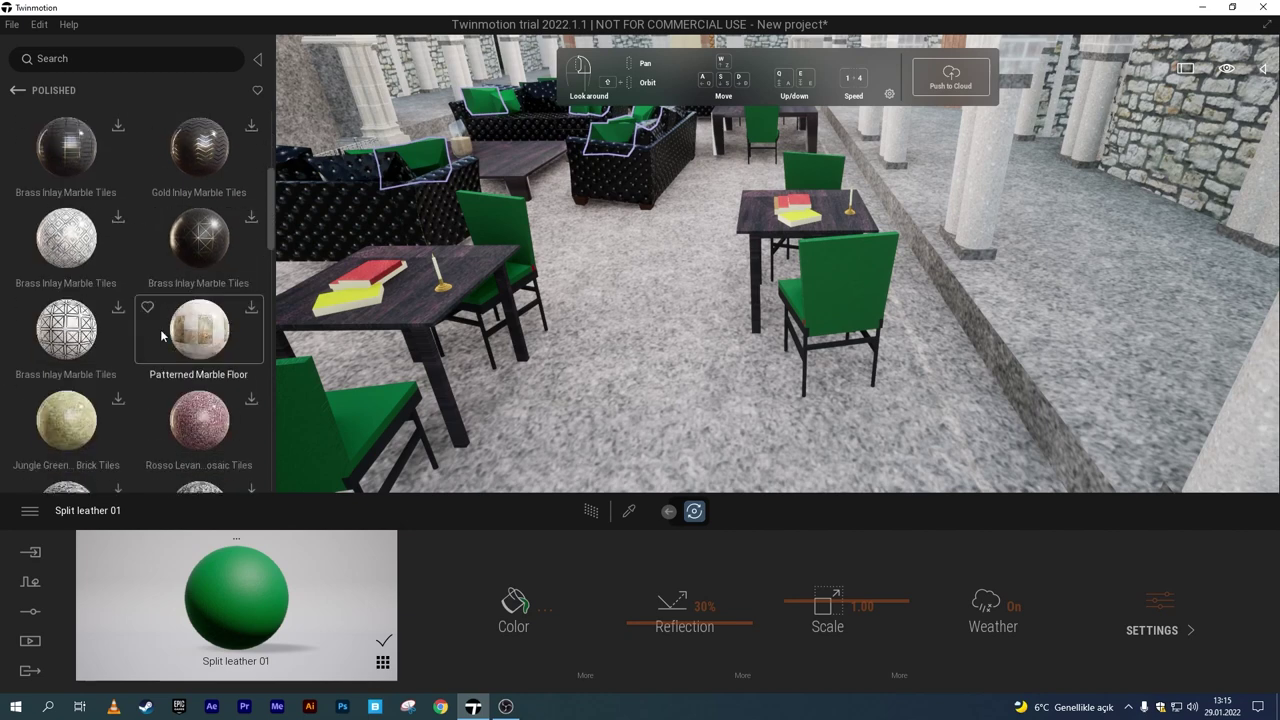
scroll(162, 329, down, 1)
scroll(213, 263, down, 1)
scroll(240, 330, down, 1)
scroll(200, 250, up, 3)
scroll(264, 221, up, 3)
drag(65, 235, 632, 382)
mouse_move(717, 425)
middle_down()
mouse_move(717, 330)
mouse_move(717, 430)
middle_up()
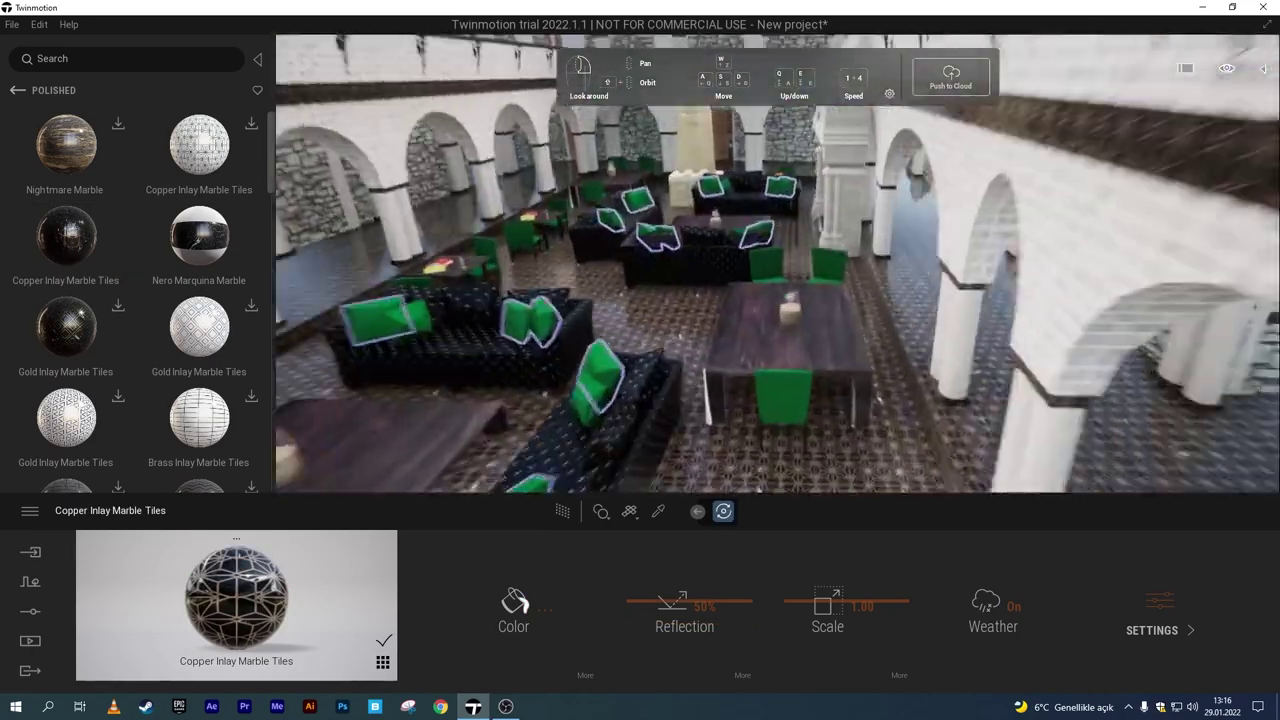
Apply Nero Marquina Marble to the floor at scale 0.88 with pale green veins.
drag(199, 235, 784, 457)
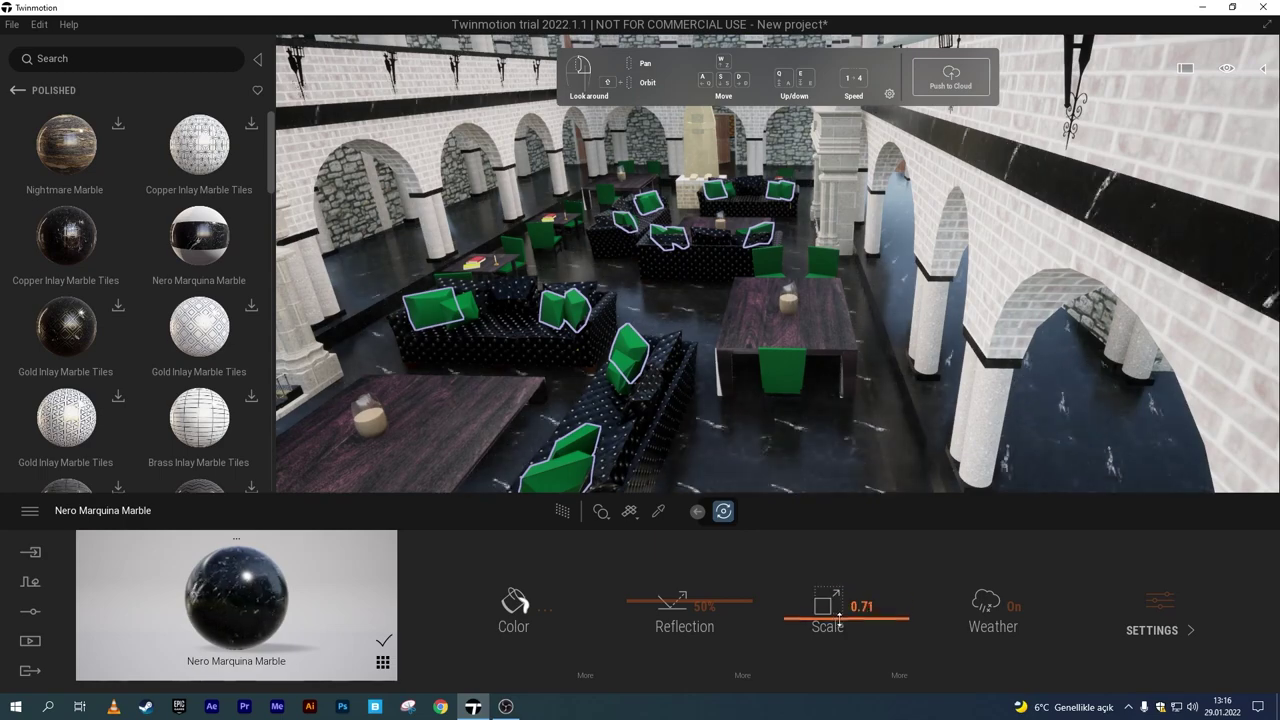
click(513, 605)
click(497, 395)
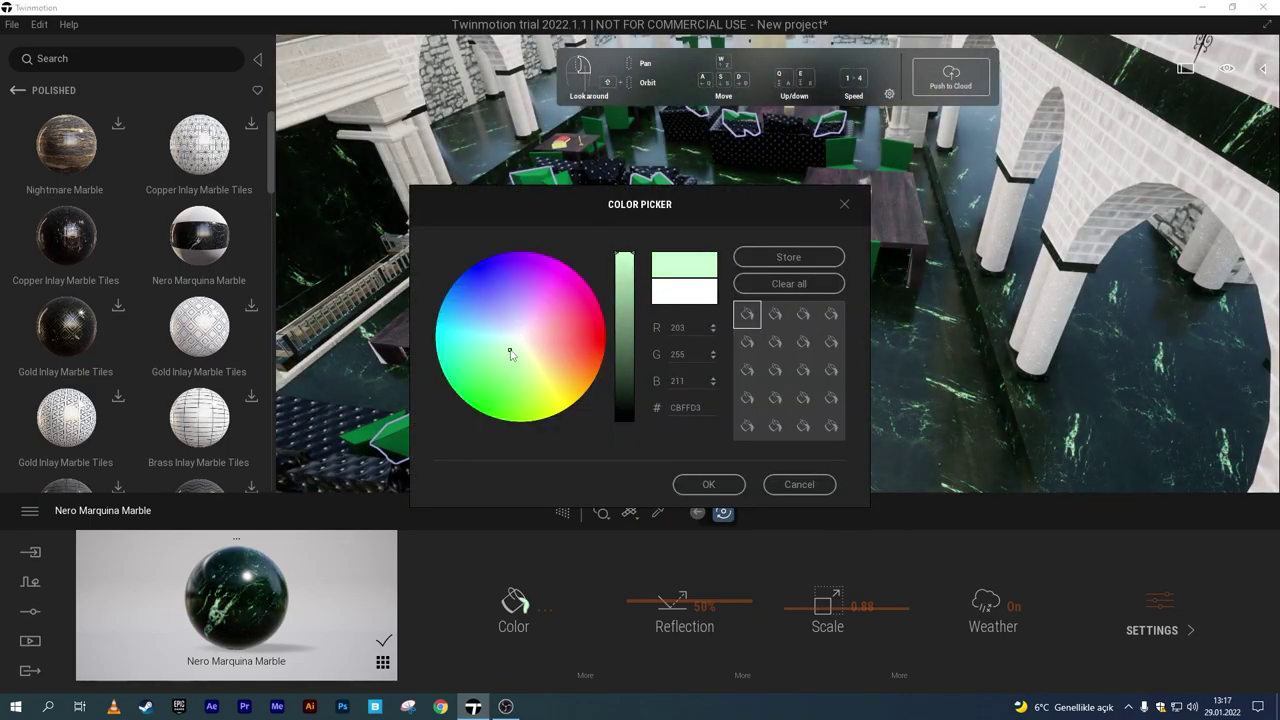
click(708, 484)
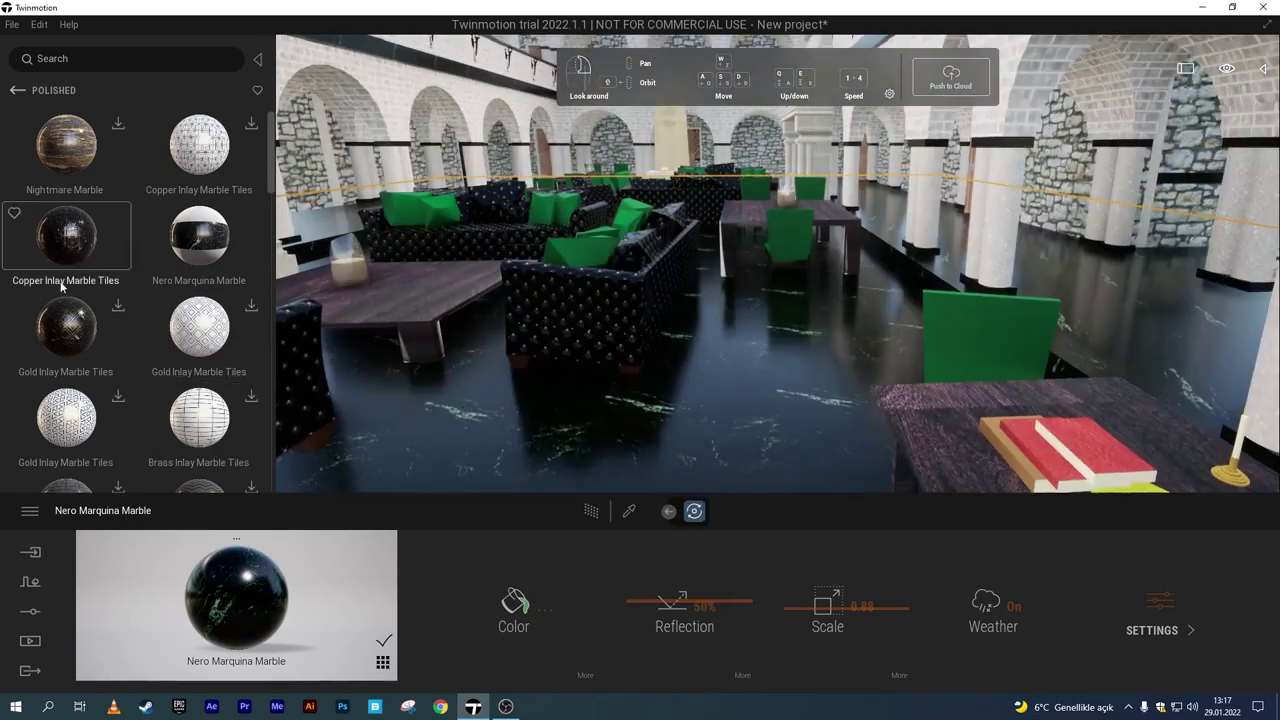
Try several polished marbles on the columns, including Copper Inlay Marble Tiles.
scroll(62, 287, down, 3)
scroll(62, 287, down, 3)
scroll(62, 287, down, 3)
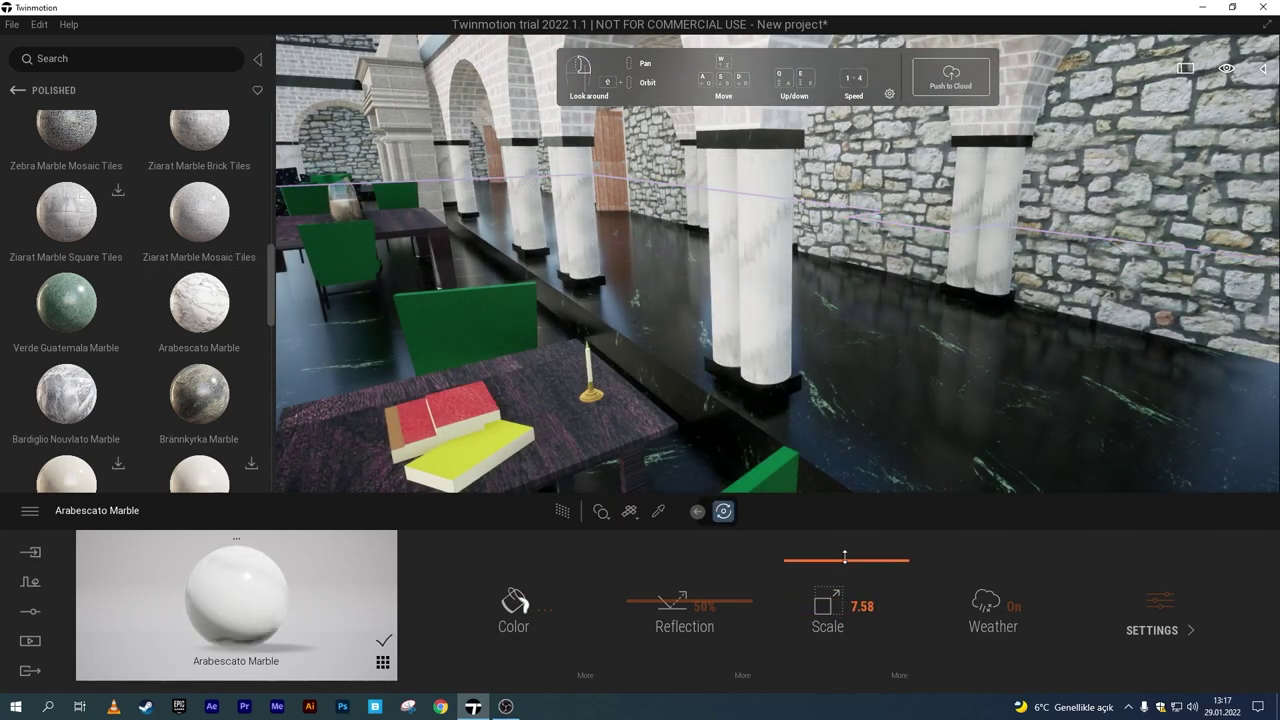
drag(97, 397, 745, 300)
scroll(209, 391, down, 2)
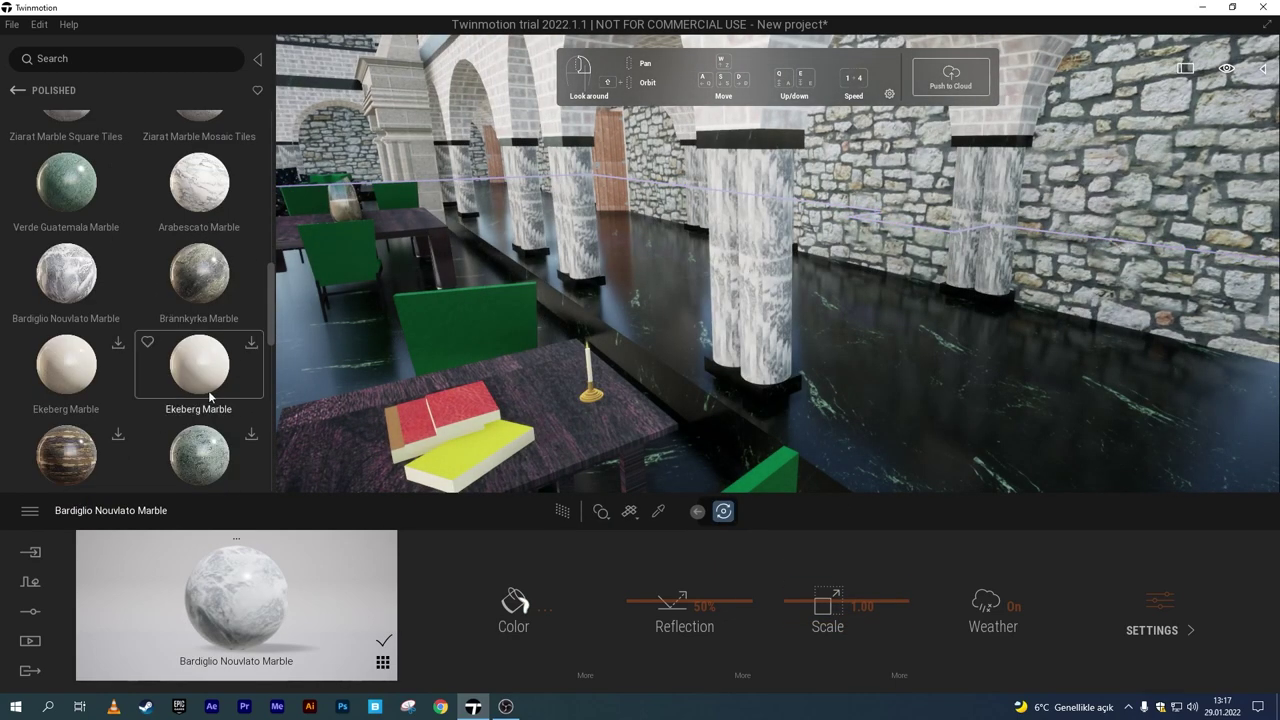
scroll(253, 316, down, 3)
scroll(253, 316, down, 3)
scroll(253, 316, down, 3)
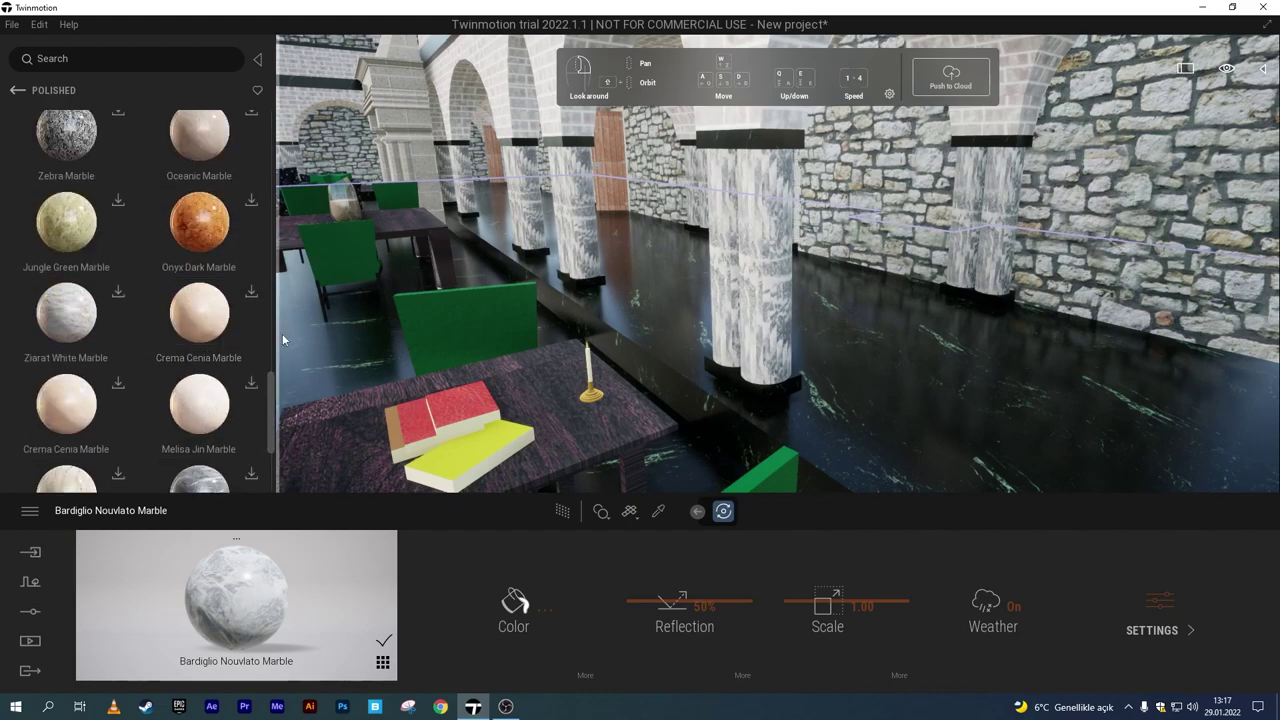
scroll(253, 316, down, 3)
drag(277, 255, 275, 148)
drag(66, 235, 745, 258)
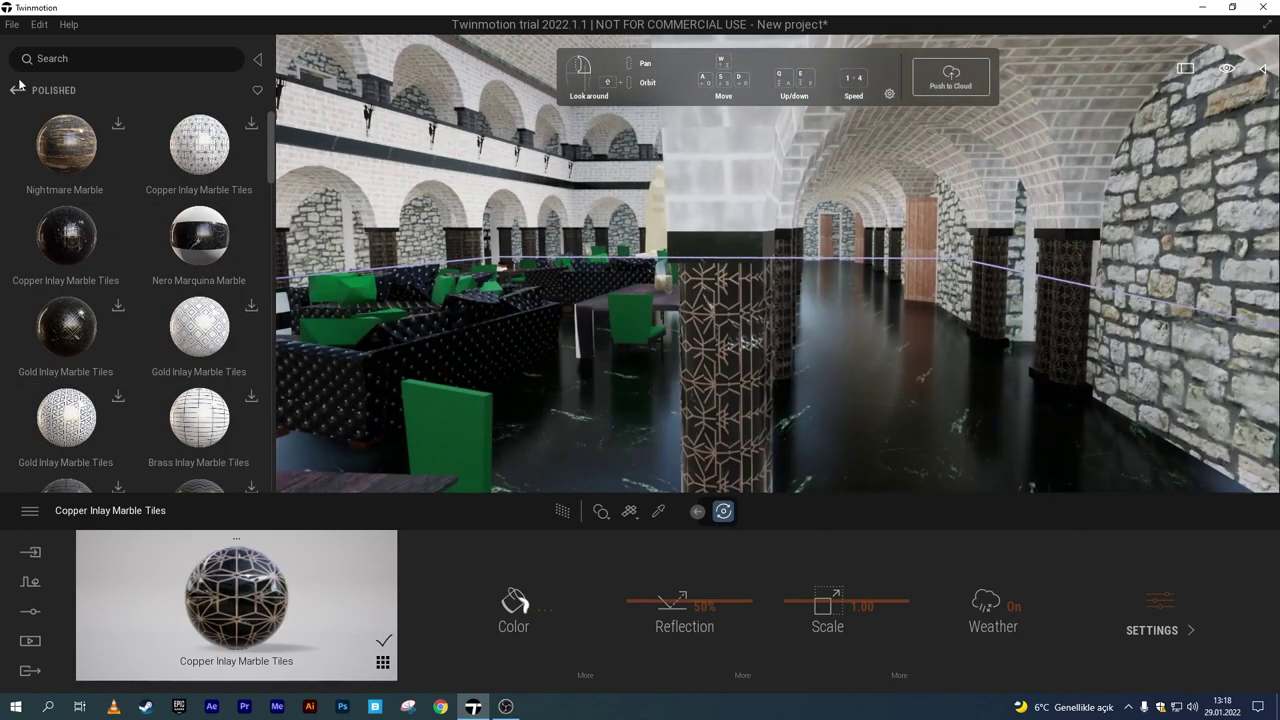
click(18, 89)
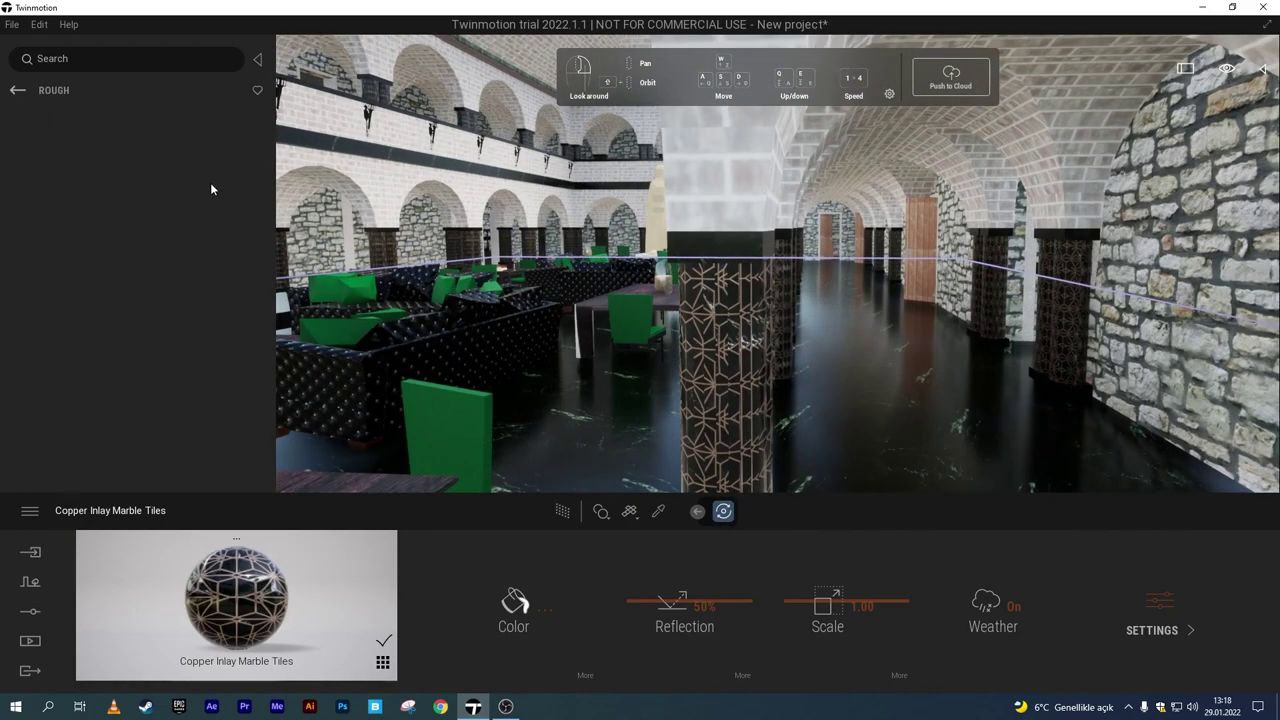
Clad the columns in rough Raw Marble after testing Dirty Marble Tiles.
click(209, 183)
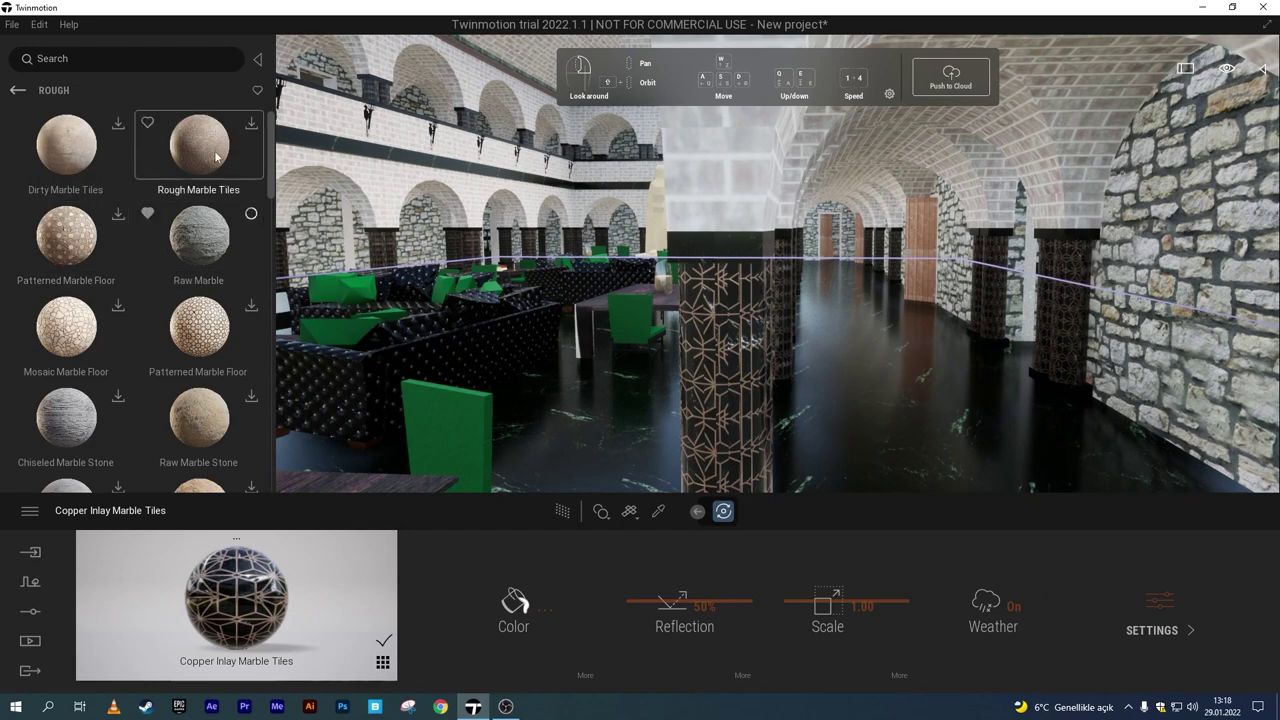
drag(123, 134, 736, 350)
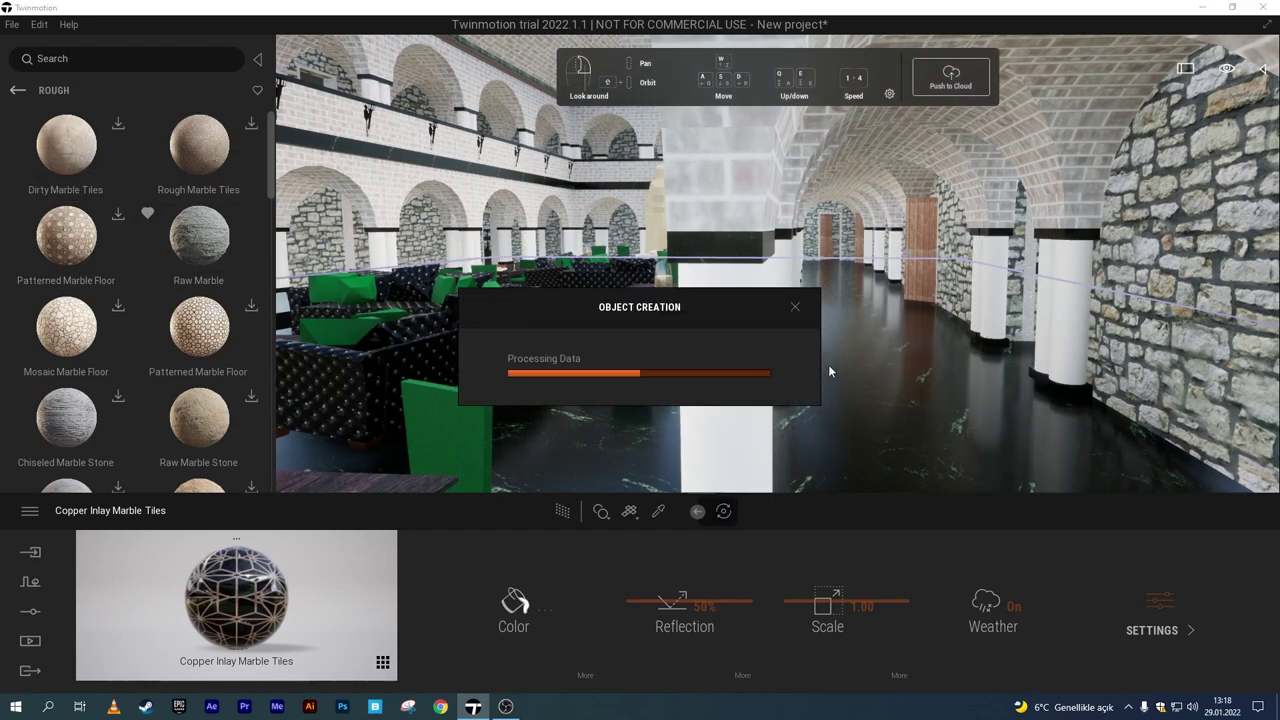
right_drag(828, 364, 760, 370)
scroll(741, 395, down, 4)
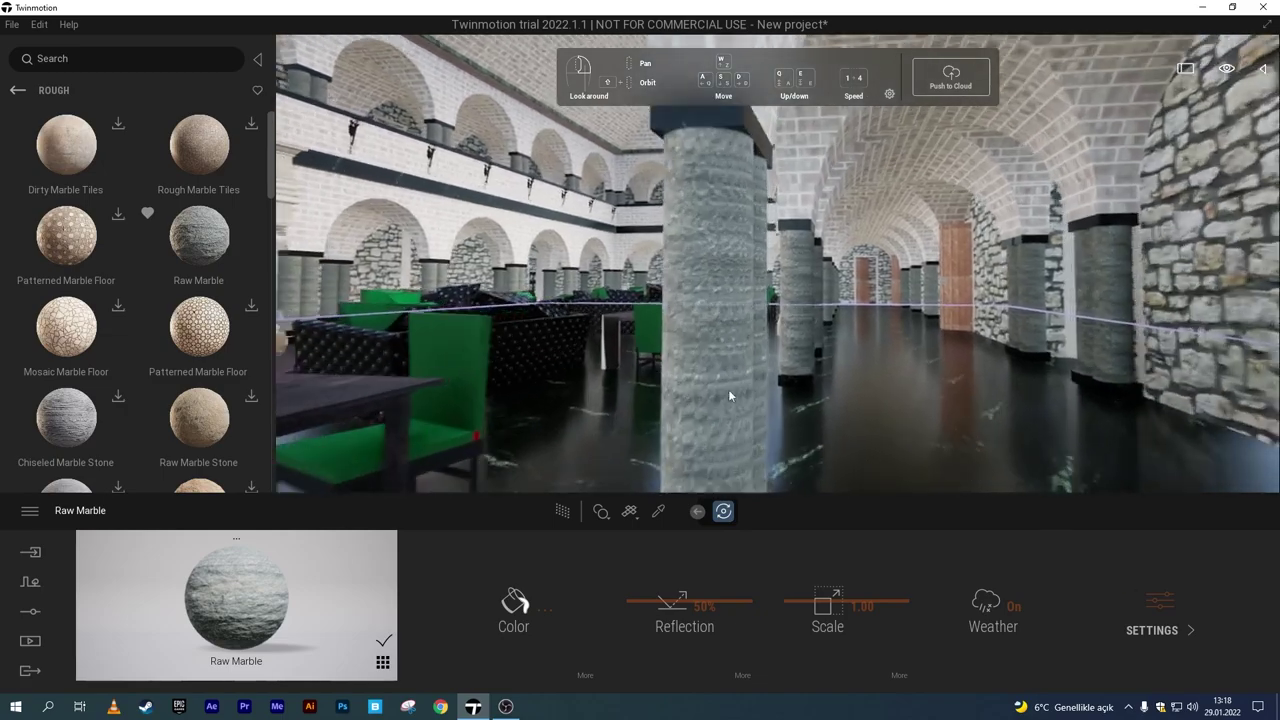
Lower the column marble's parallax bump intensity to 22%.
click(515, 605)
click(914, 606)
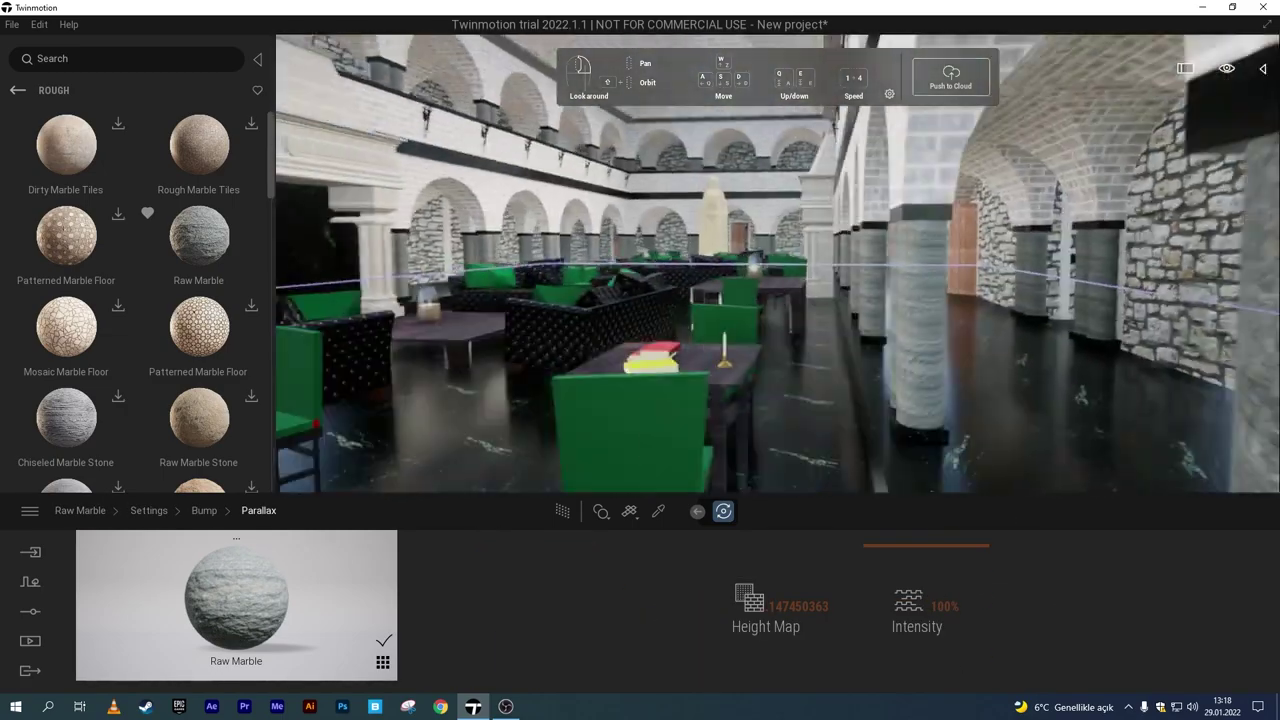
right_drag(776, 263, 776, 263)
drag(916, 606, 192, 500)
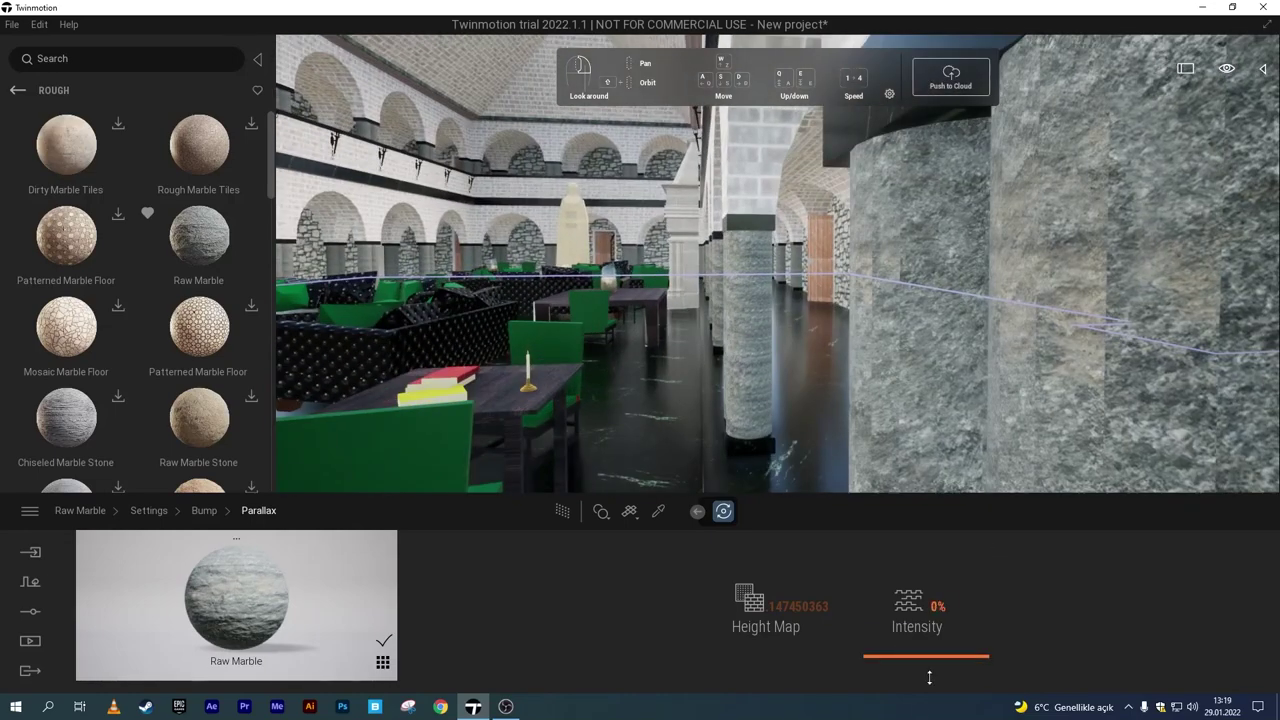
click(908, 602)
drag(910, 606, 930, 620)
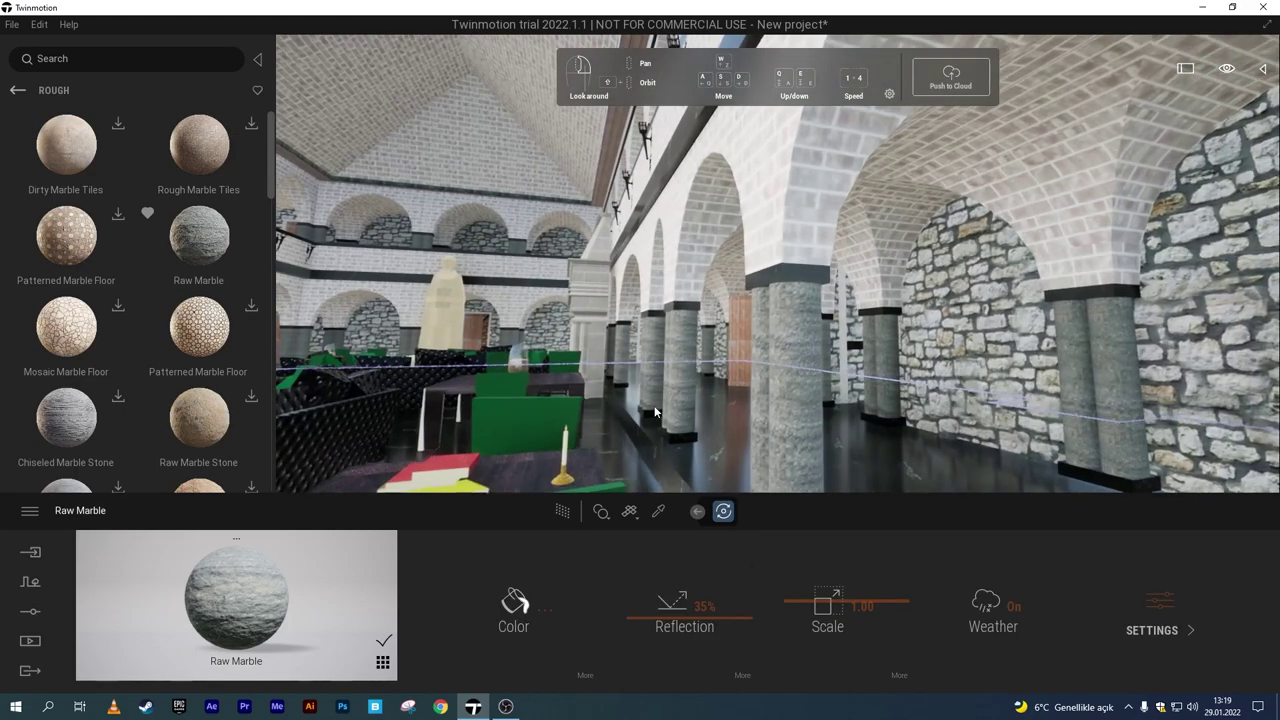
click(15, 91)
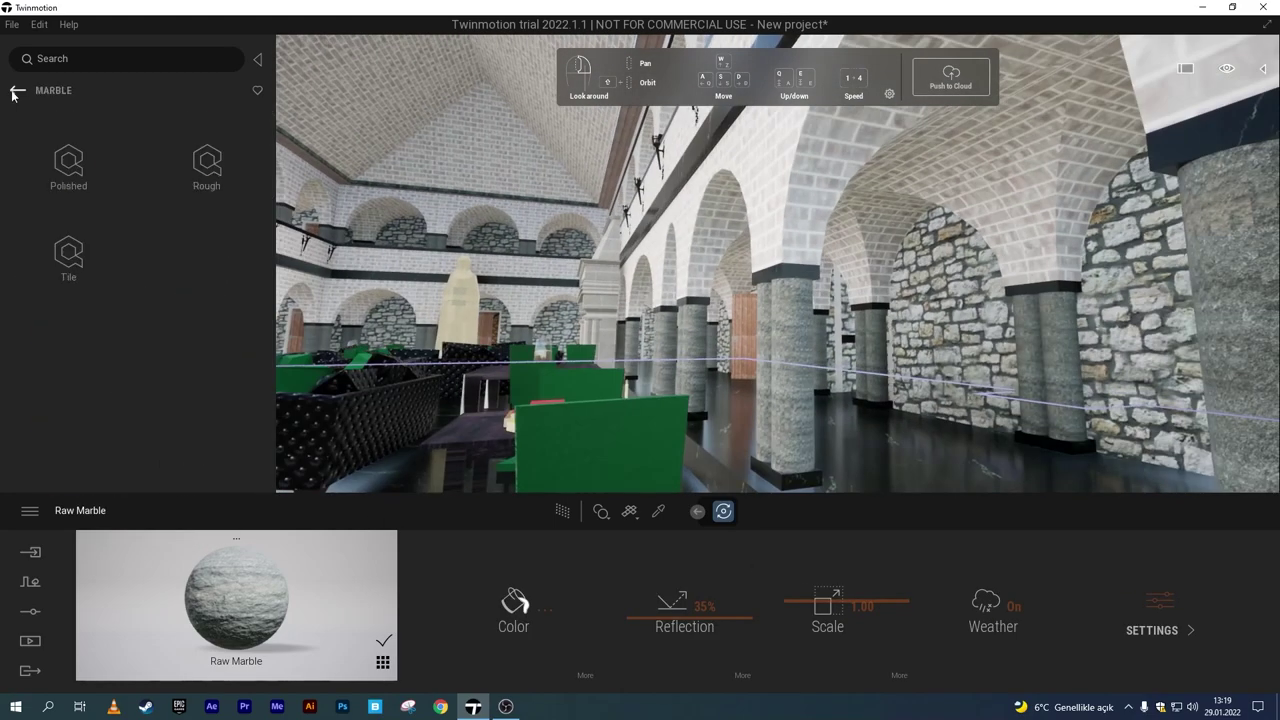
Look through the stone materials before choosing the brick category.
click(110, 366)
scroll(130, 320, down, 3)
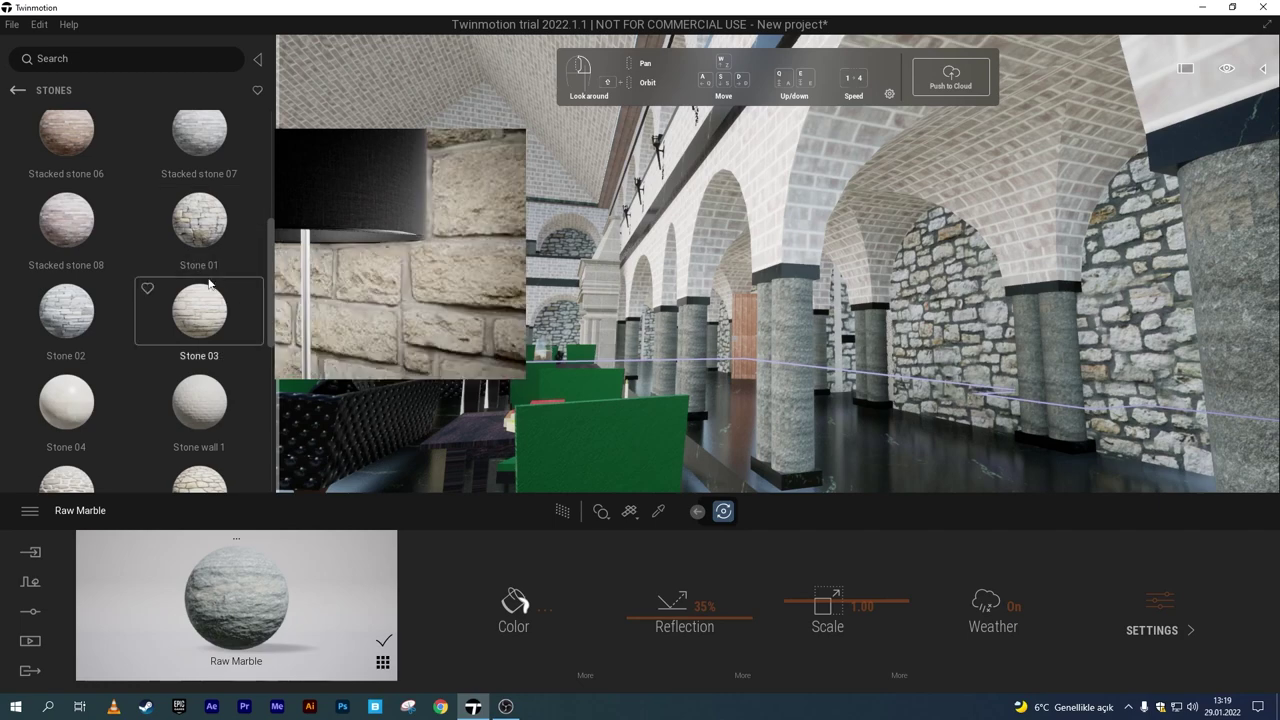
scroll(66, 420, down, 1)
scroll(200, 420, down, 1)
scroll(215, 300, up, 4)
click(17, 90)
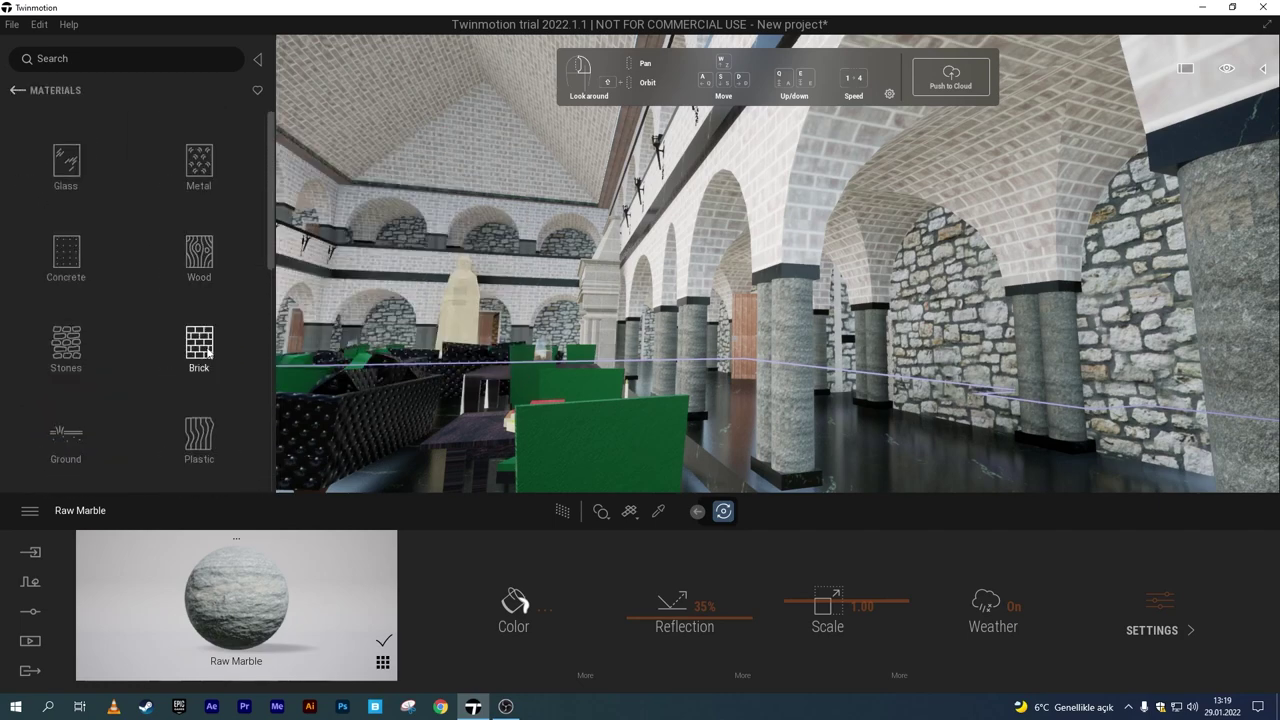
click(200, 345)
Apply Clean brick 07 to the arched walls at scale 5.73 and adjust its parallax.
drag(66, 318, 841, 474)
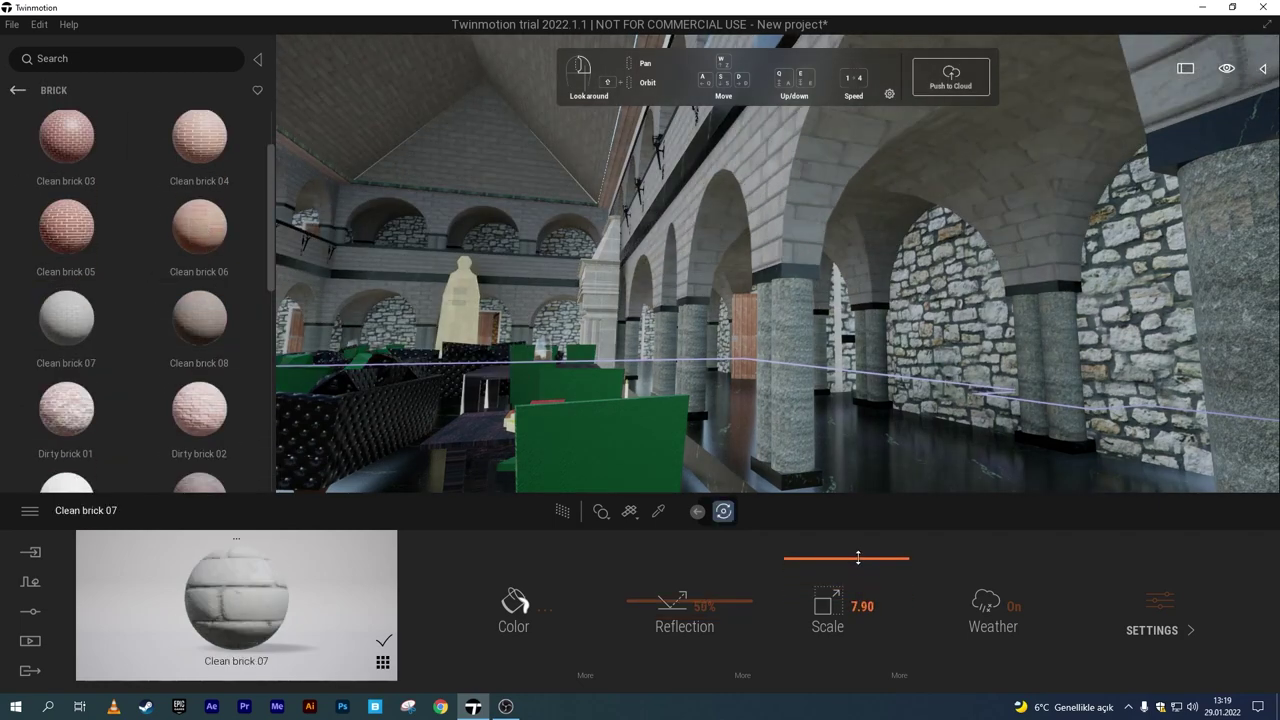
drag(863, 327, 863, 334)
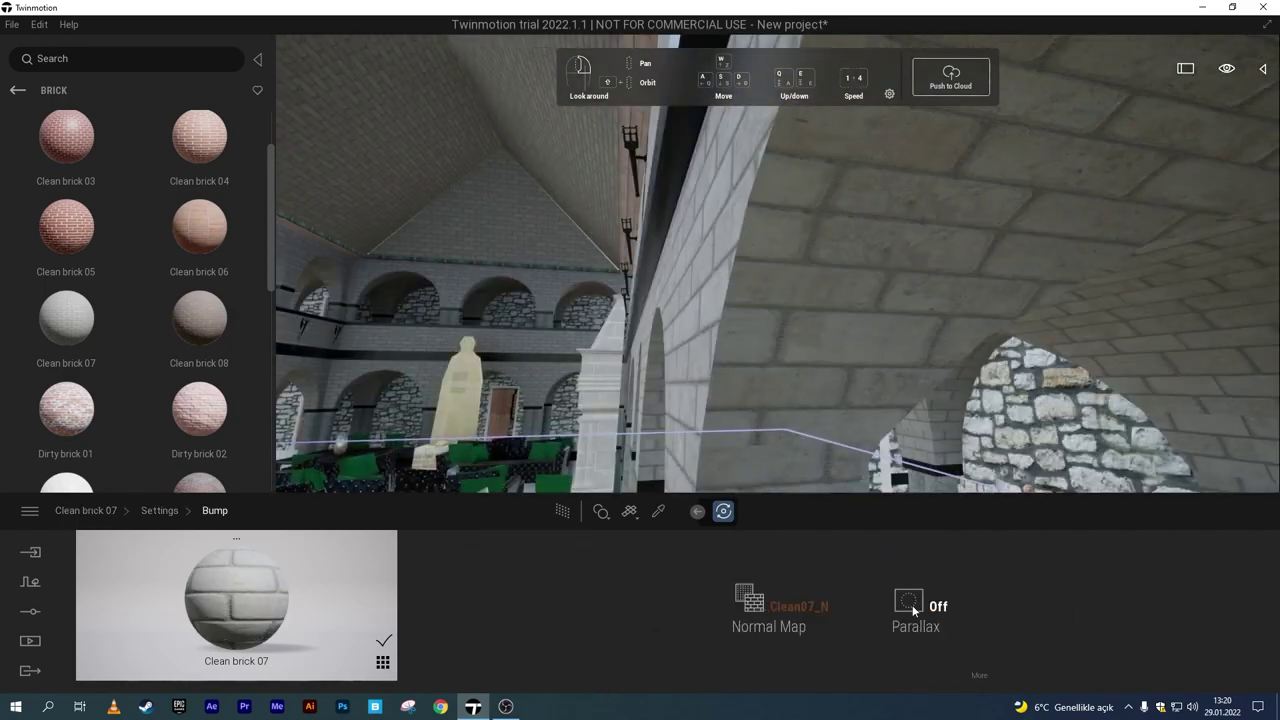
click(912, 605)
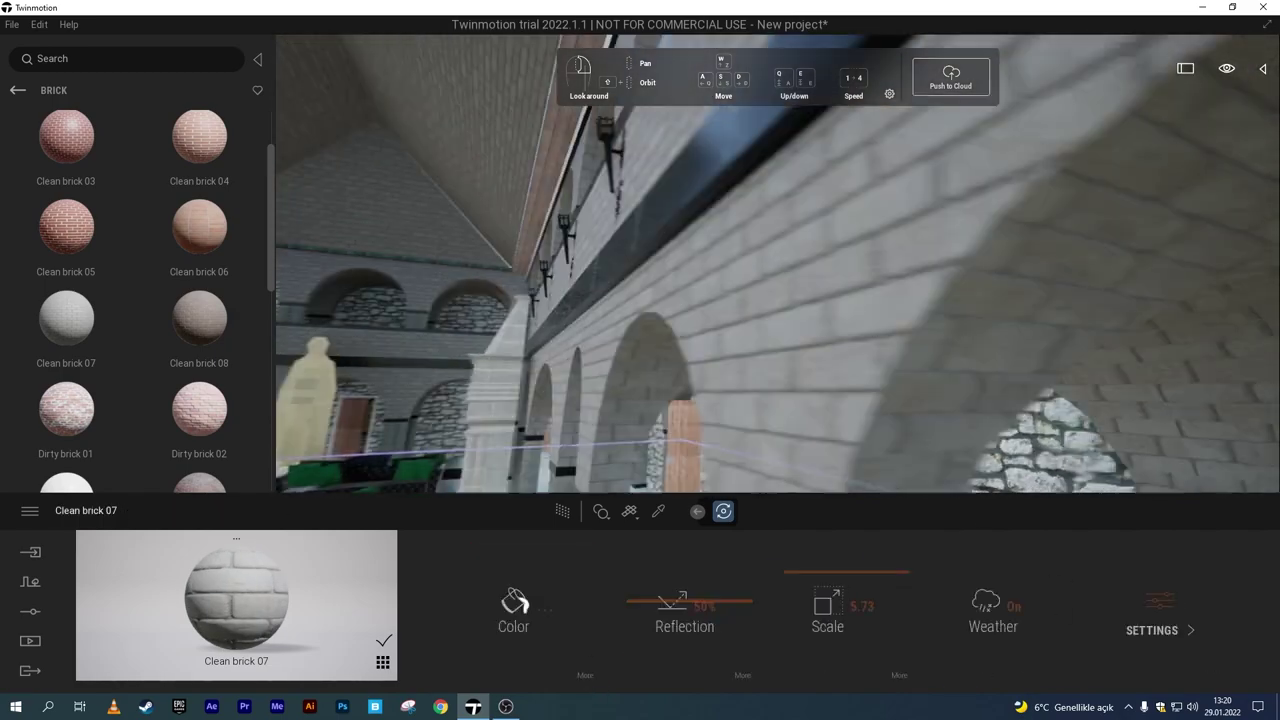
drag(760, 300, 700, 400)
click(18, 90)
click(199, 165)
Apply Aluminium panels 150wide metal to the wall torch.
scroll(140, 300, down, 3)
drag(199, 262, 757, 306)
right_drag(757, 306, 825, 366)
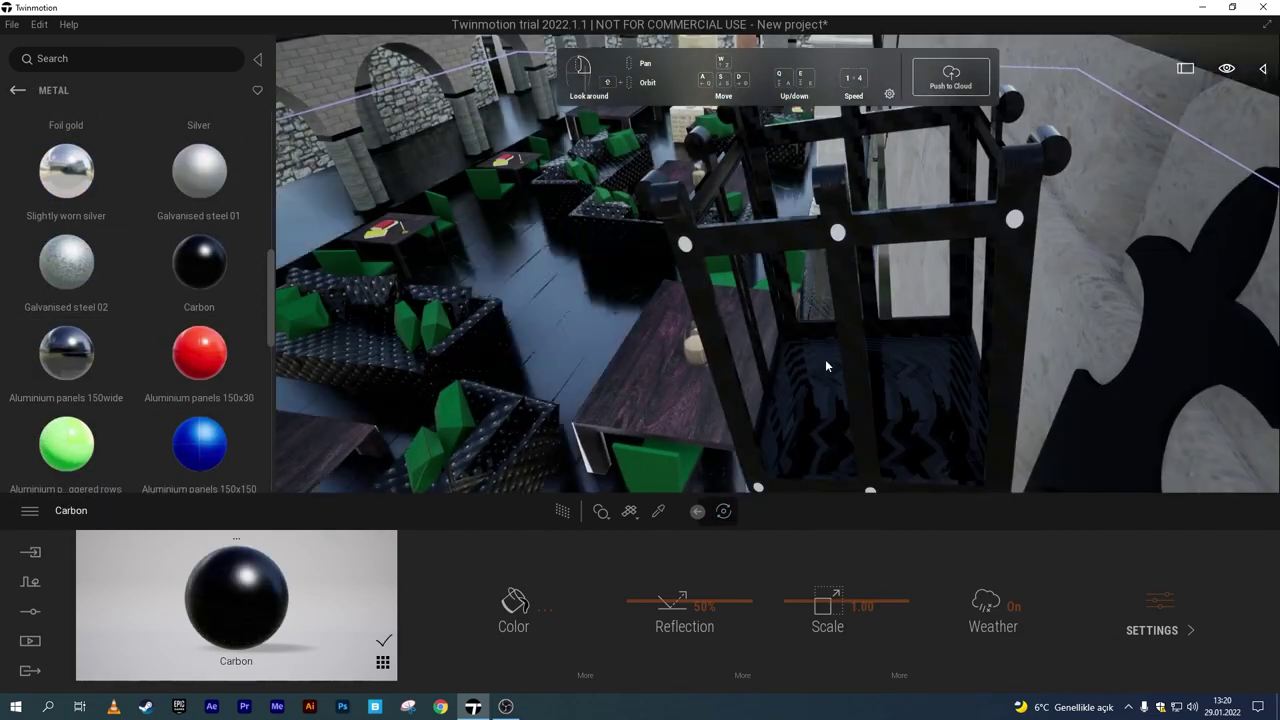
drag(66, 352, 825, 366)
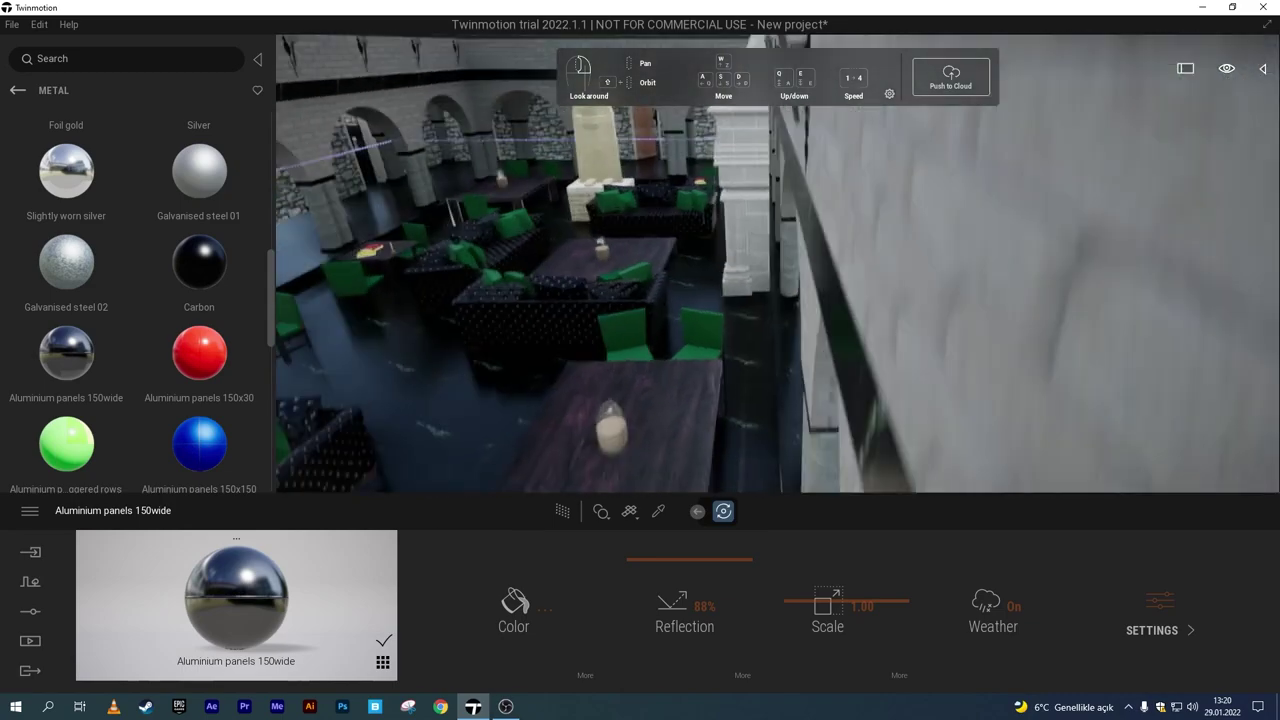
right_drag(825, 366, 772, 409)
Tint the torch metal dark green, then adjust the colour's brightness.
click(514, 602)
click(513, 373)
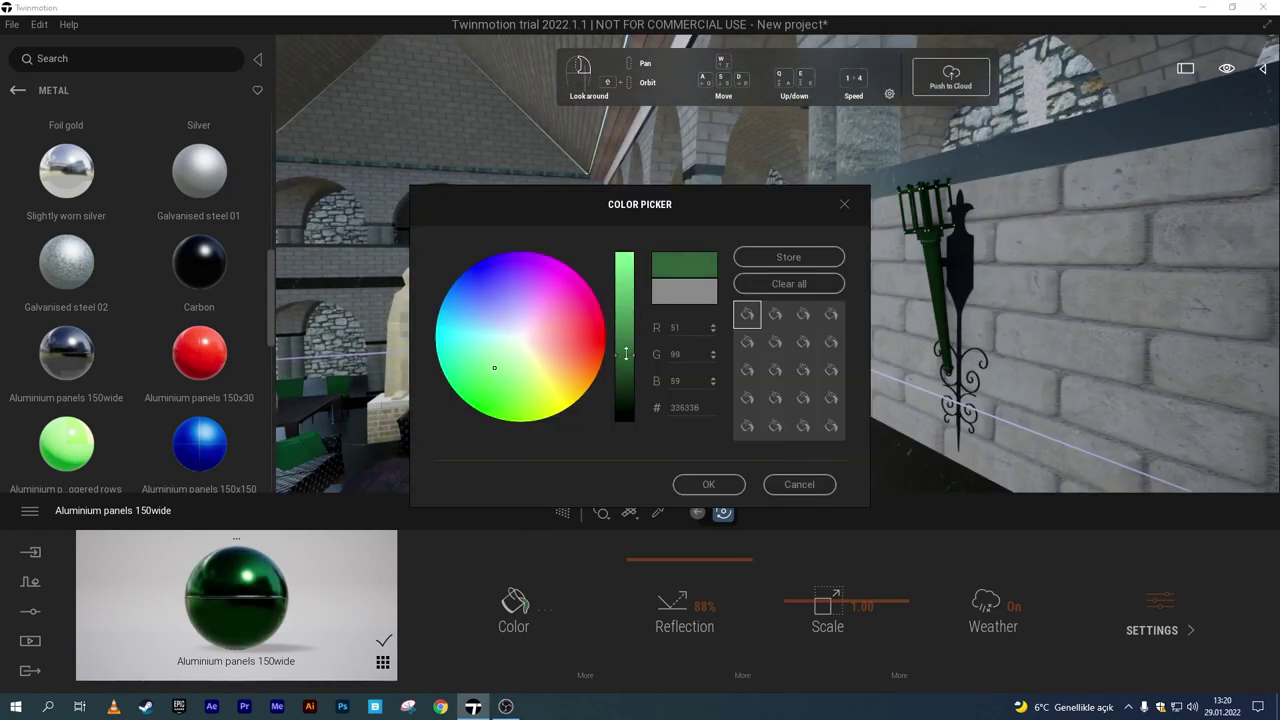
click(708, 484)
right_drag(708, 484, 776, 427)
click(514, 602)
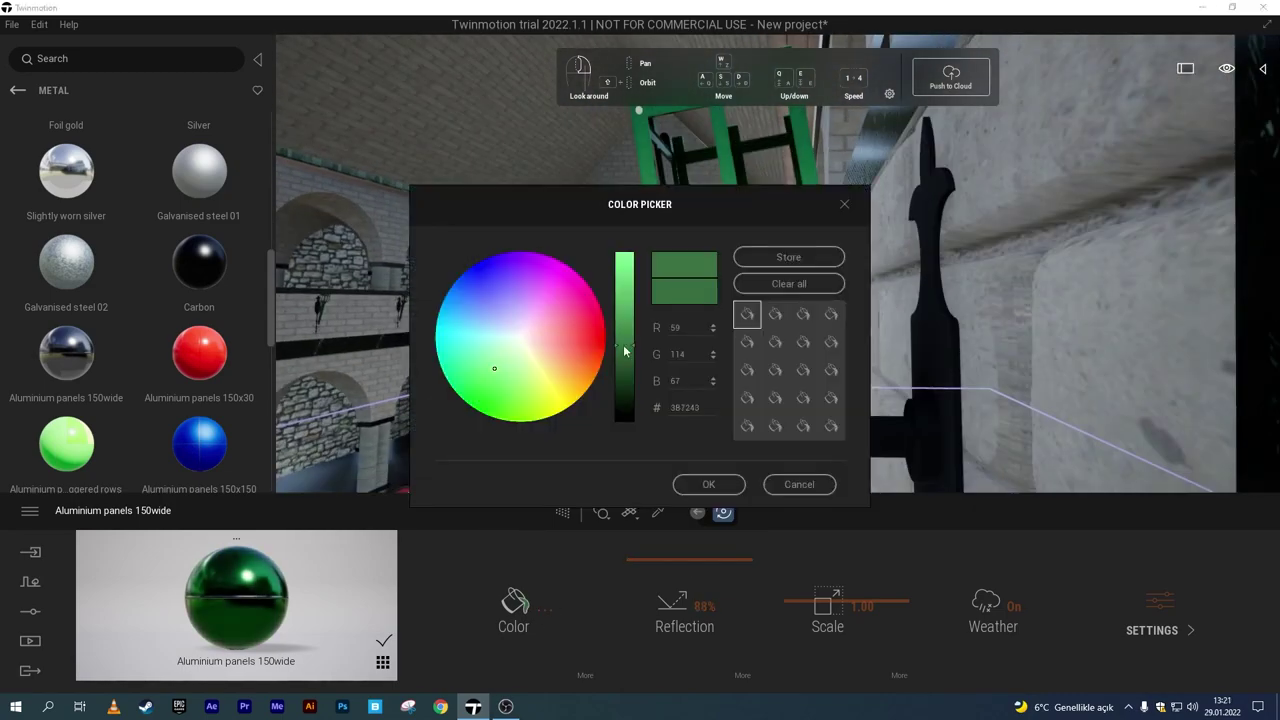
drag(623, 300, 623, 415)
click(708, 484)
right_drag(708, 484, 760, 430)
Browse the Marble and Granite and Concrete material categories to find a stone for the statue.
click(17, 90)
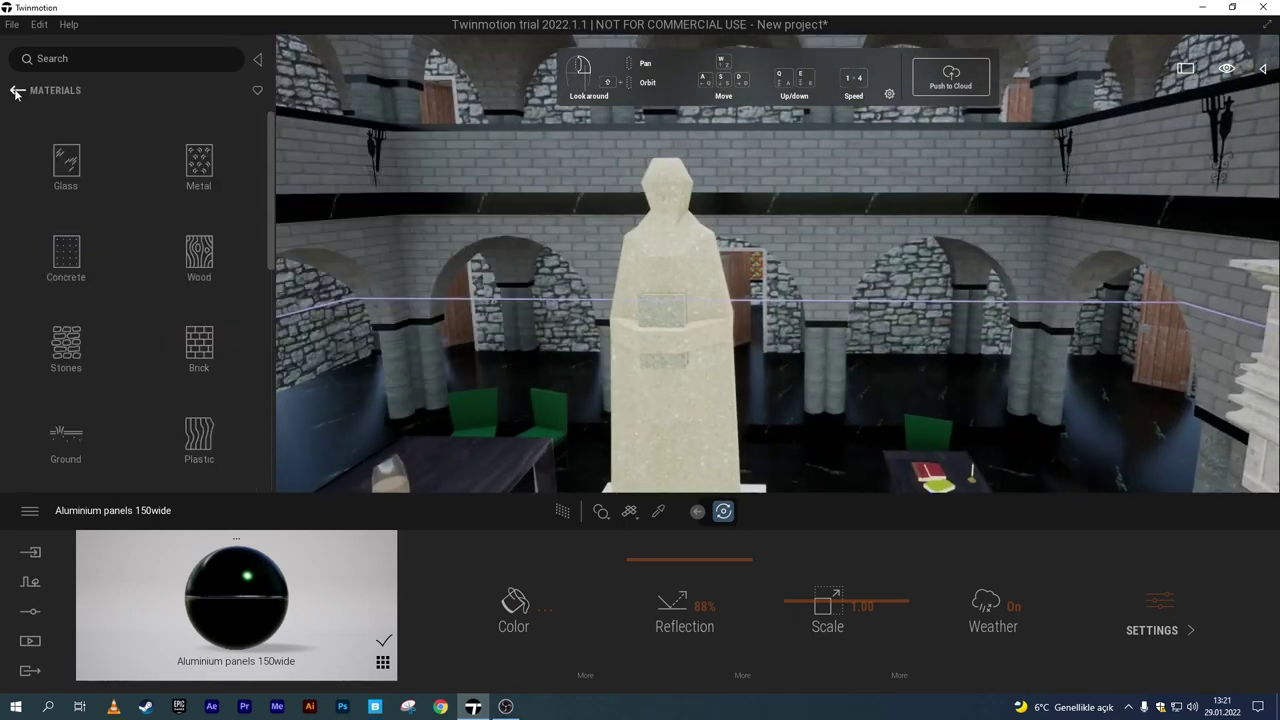
scroll(214, 306, down, 1)
click(138, 308)
scroll(138, 308, down, 5)
scroll(138, 308, down, 5)
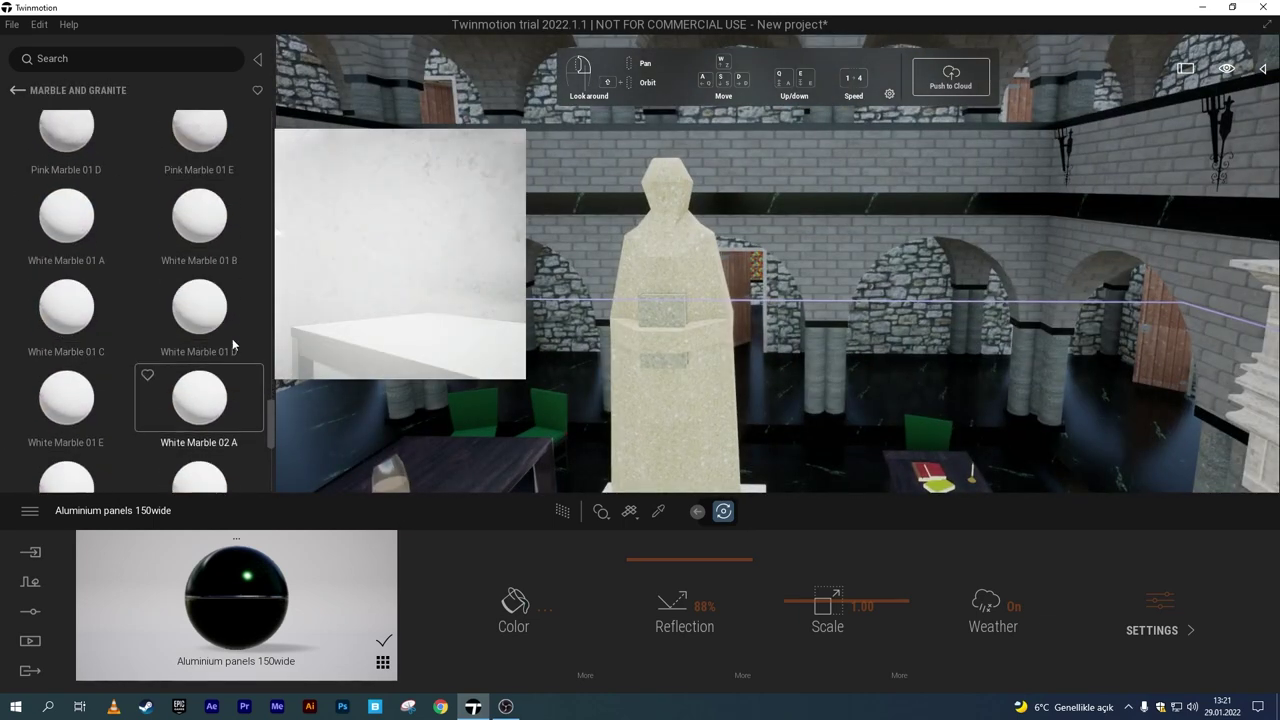
drag(268, 370, 277, 128)
click(17, 90)
scroll(169, 330, down, 2)
click(160, 325)
scroll(200, 310, down, 1)
Apply Beige marble 01 A from Marble and Granite to the central statue.
click(17, 90)
click(197, 347)
drag(70, 150, 670, 330)
scroll(704, 408, up, 4)
scroll(692, 351, down, 2)
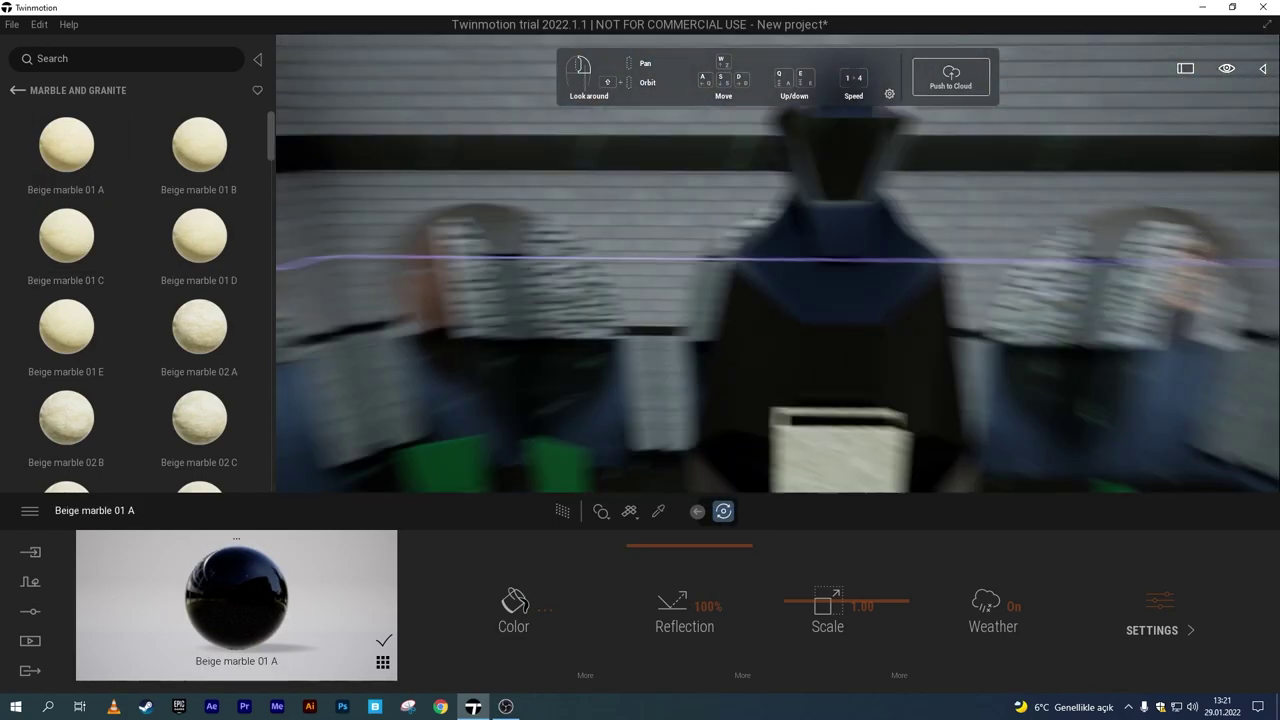
Test a lower reflection and a black colour on the marble, then undo back to beige.
drag(677, 560, 630, 562)
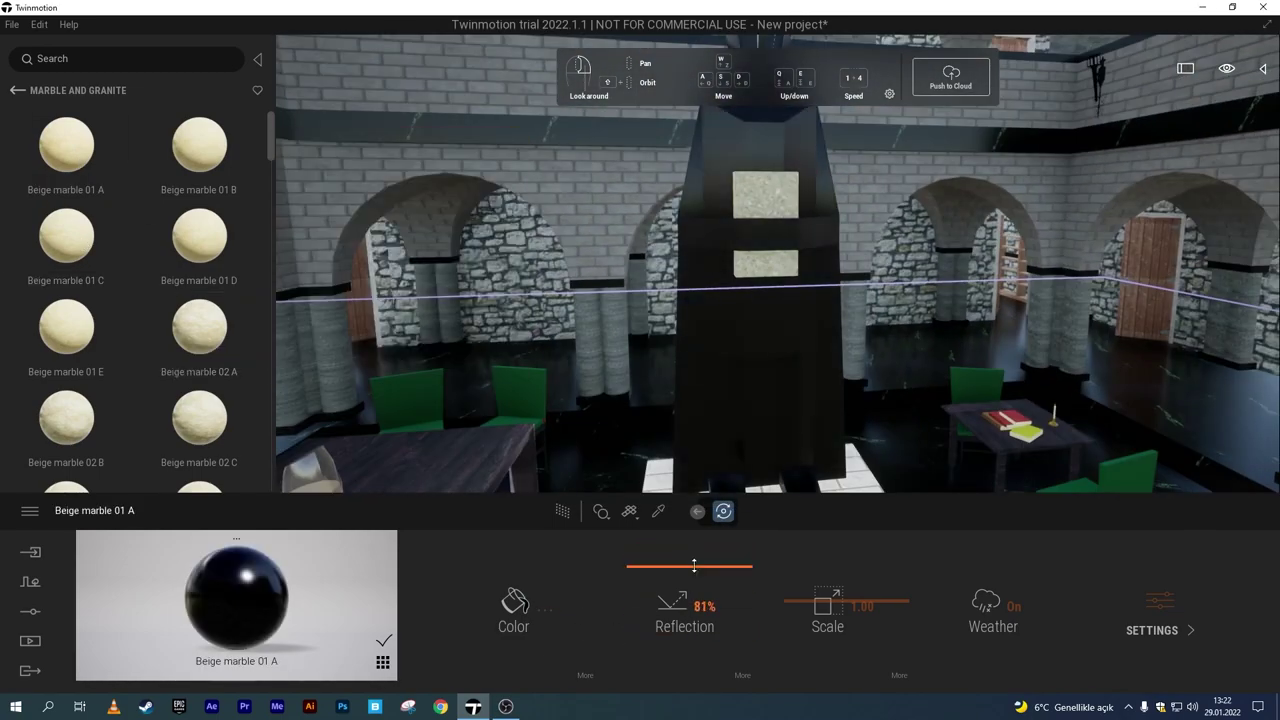
click(514, 602)
drag(616, 376, 620, 447)
click(706, 511)
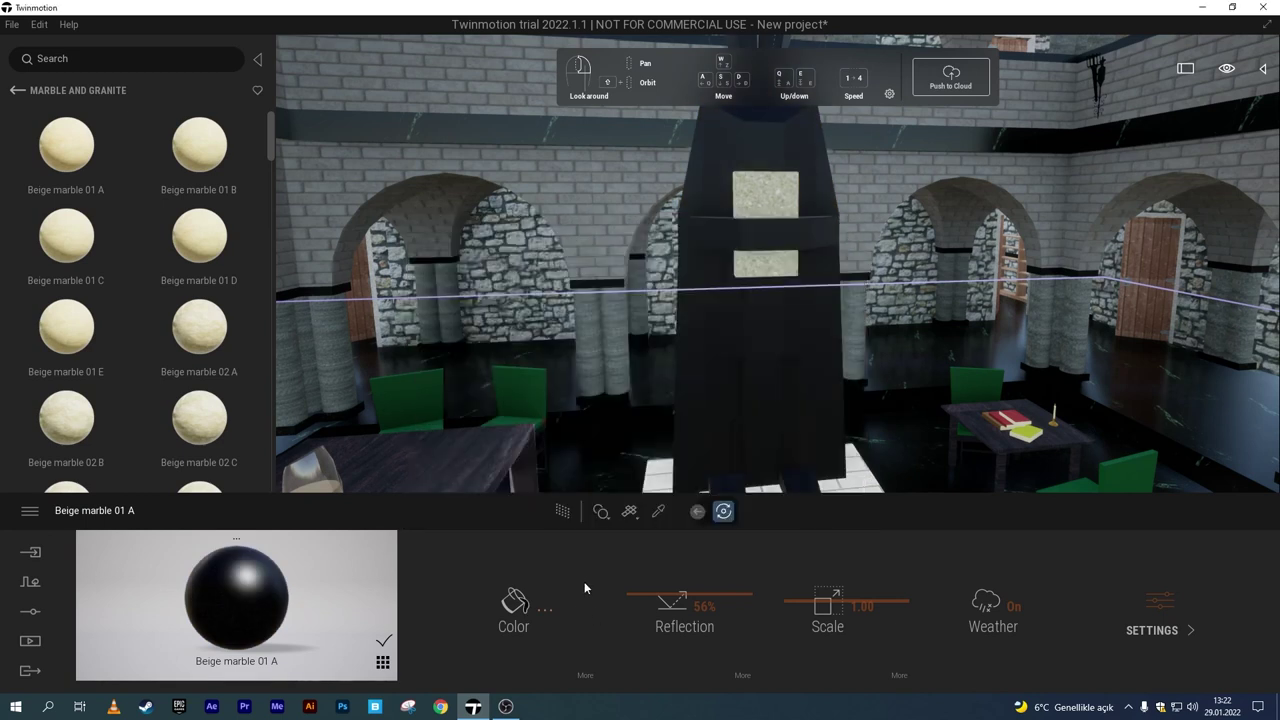
key(ctrl+z)
key(ctrl+z)
click(17, 90)
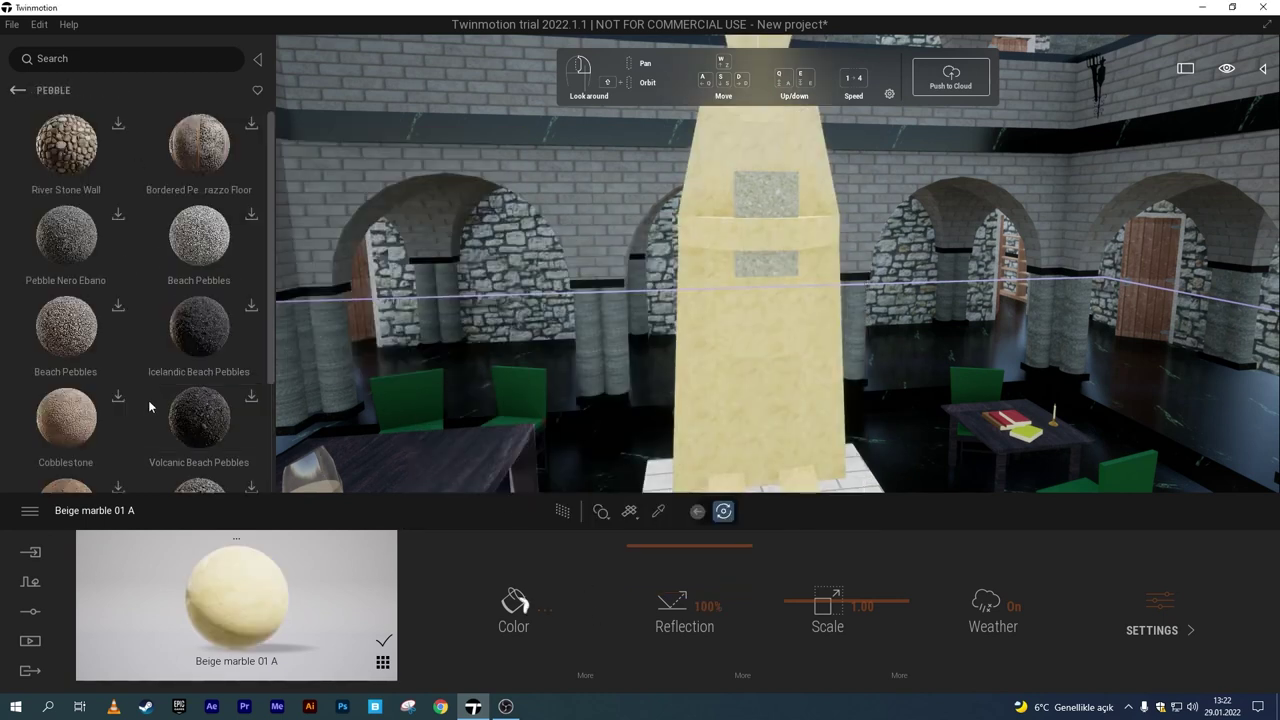
Try Emerald Pearl granite on the statue at texture scale 10, then undo it.
click(17, 90)
click(199, 256)
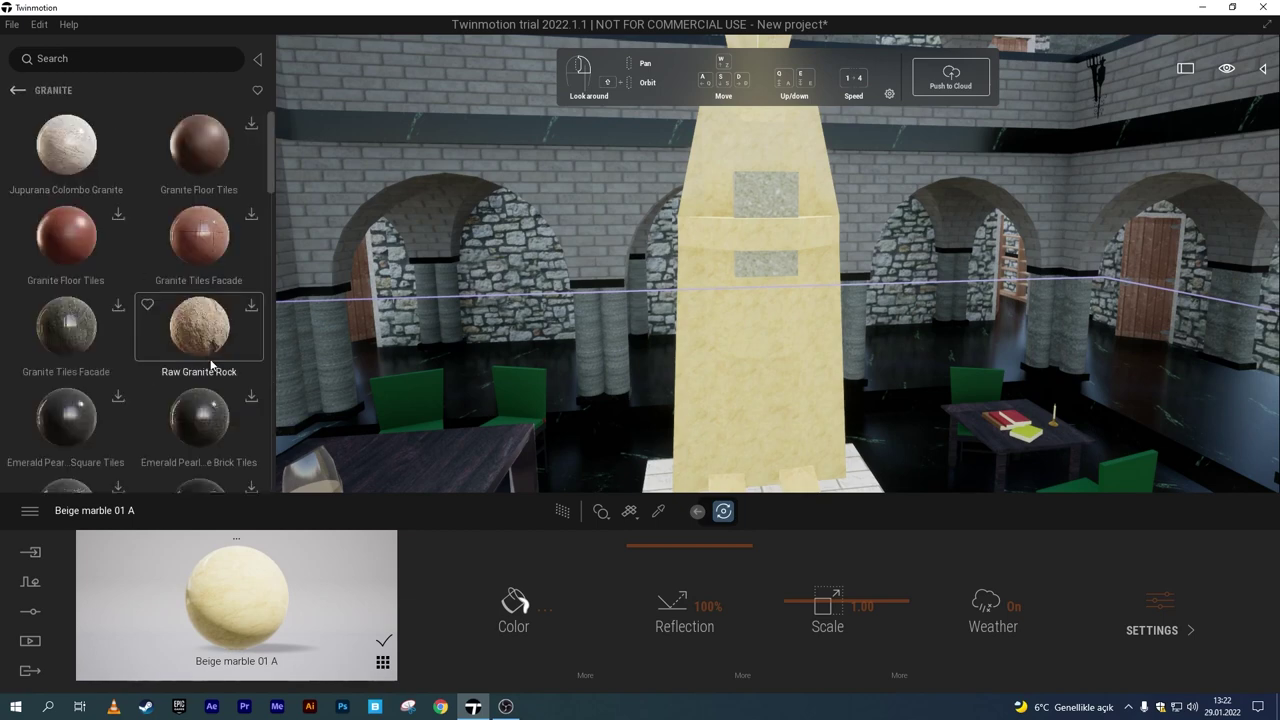
scroll(160, 390, down, 1)
scroll(190, 350, up, 1)
scroll(104, 135, down, 1)
drag(190, 215, 716, 353)
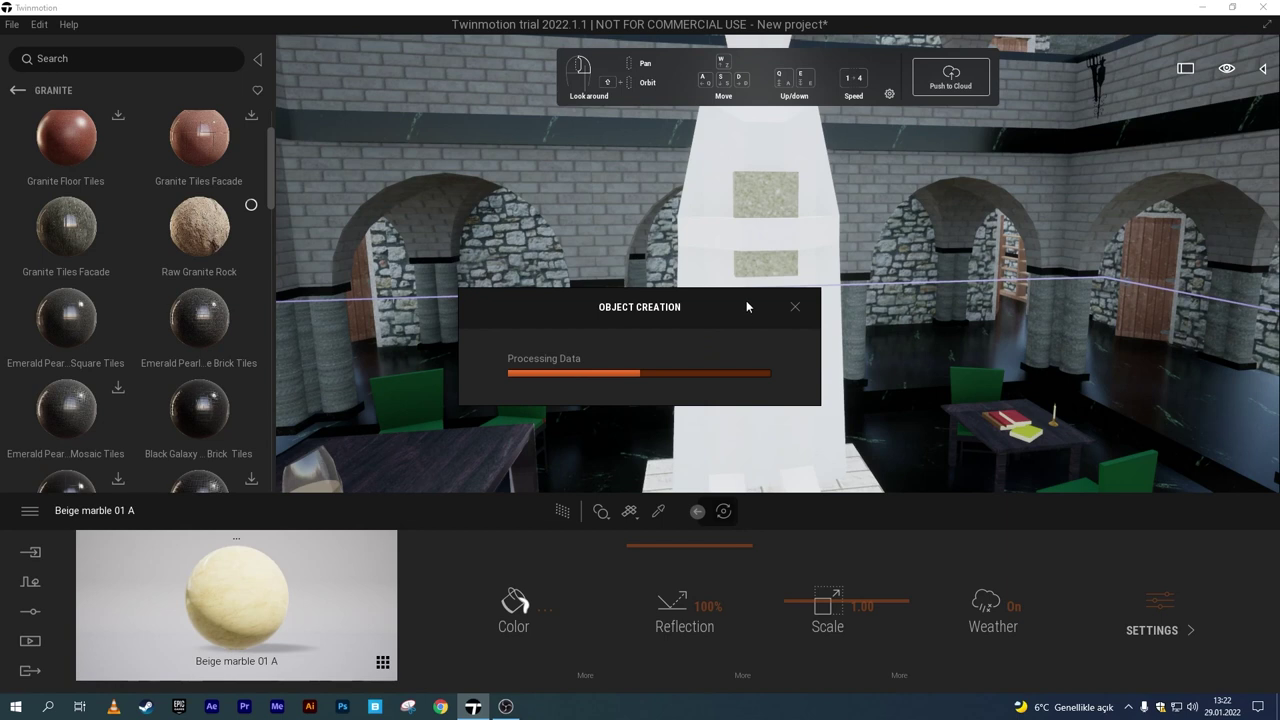
scroll(262, 349, down, 3)
scroll(215, 365, down, 1)
scroll(78, 166, up, 1)
scroll(117, 265, up, 2)
drag(846, 602, 856, 542)
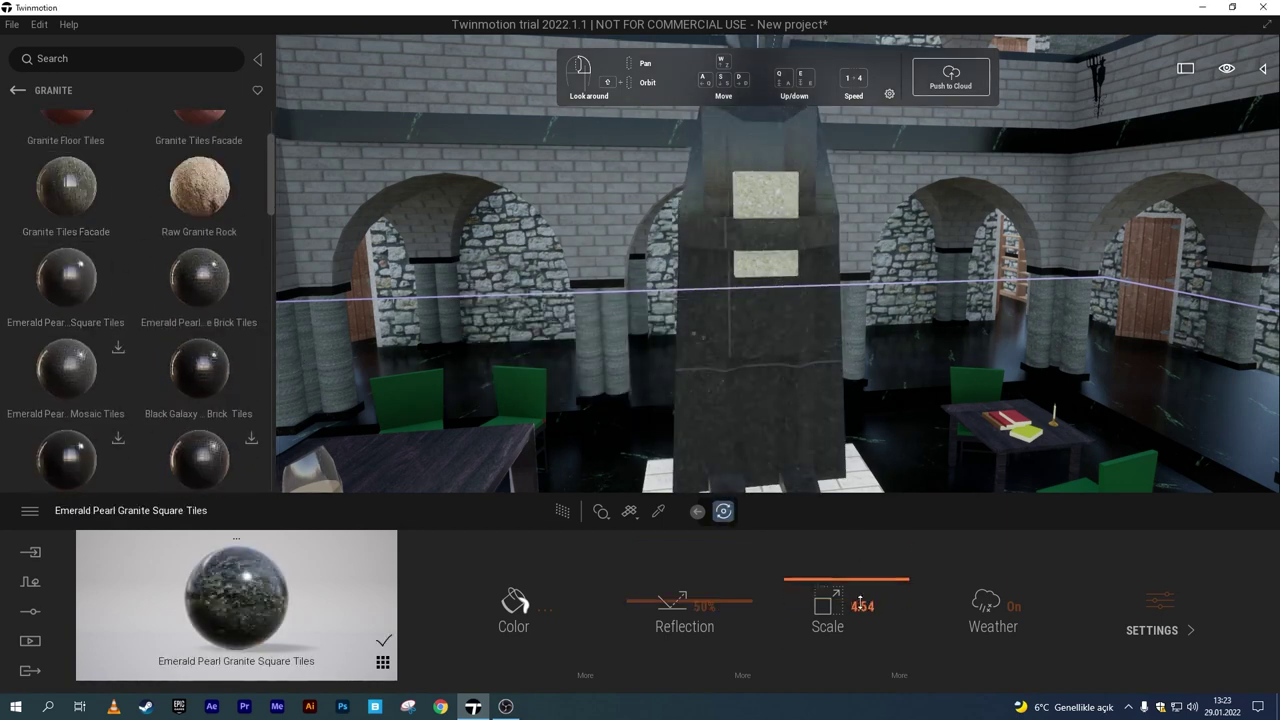
key(ctrl+z)
Try Nero Assoluto granite from further down the Granite list on the statue.
scroll(140, 340, down, 3)
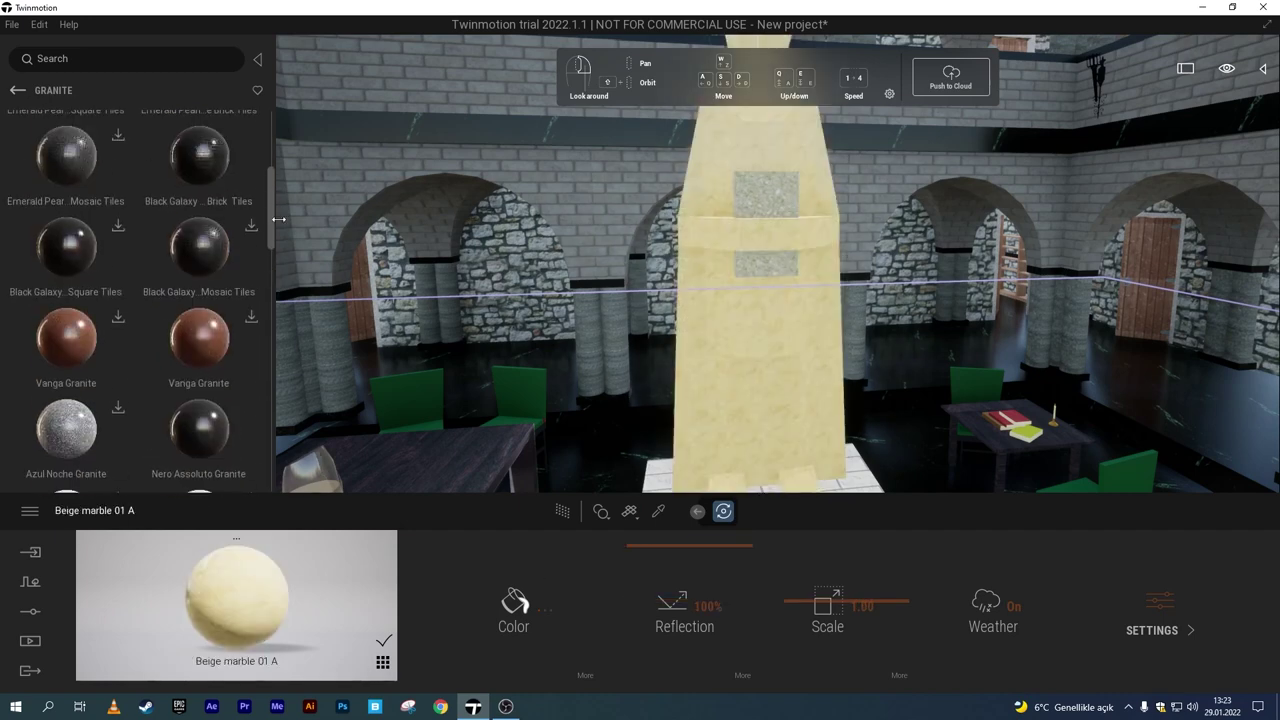
scroll(128, 344, down, 2)
scroll(128, 344, down, 3)
scroll(264, 392, down, 3)
scroll(264, 392, down, 3)
scroll(263, 453, down, 2)
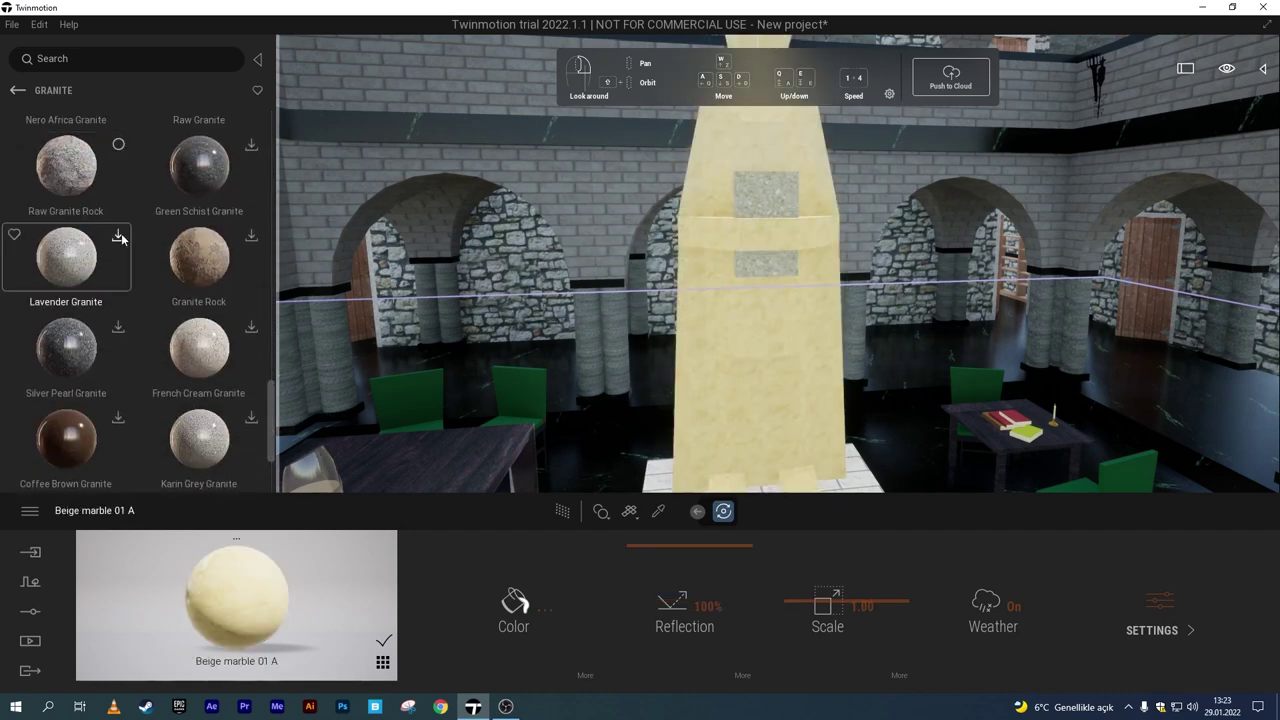
scroll(66, 320, down, 1)
scroll(275, 375, up, 4)
drag(272, 375, 266, 183)
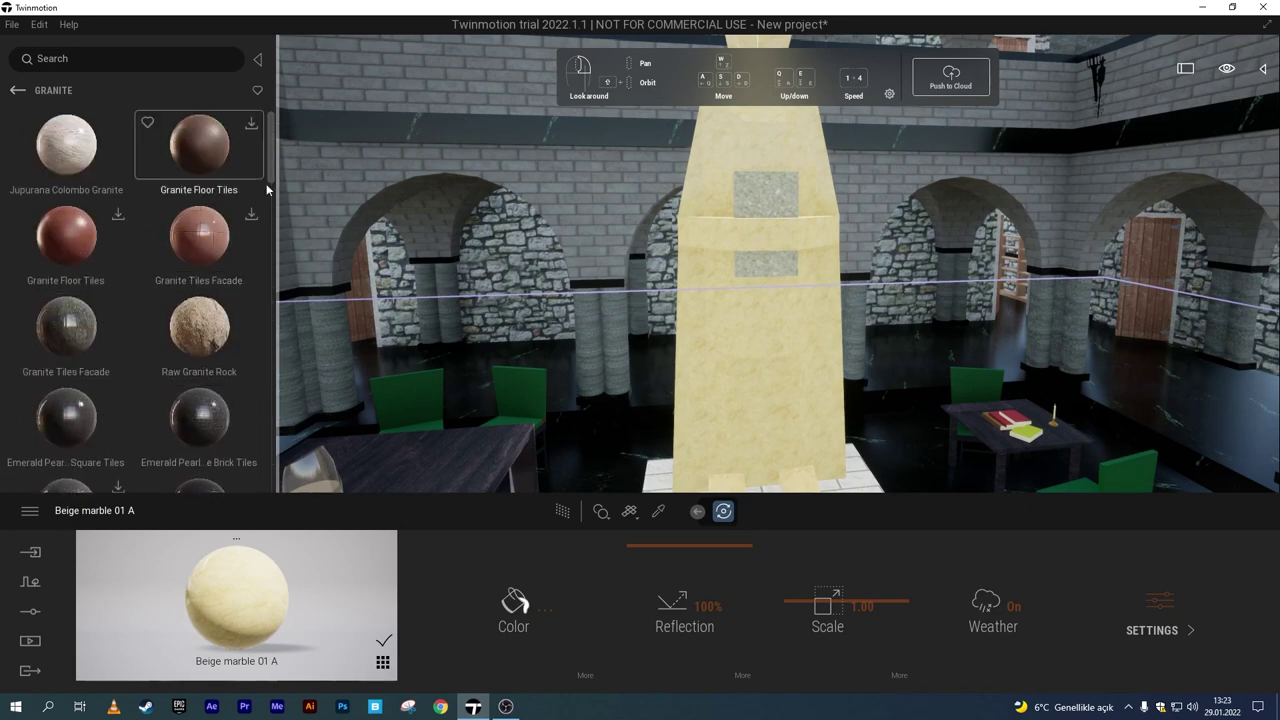
scroll(189, 286, up, 2)
drag(189, 286, 722, 363)
Apply Black Galaxy granite to the statue and tint it mint green.
scroll(722, 363, up, 3)
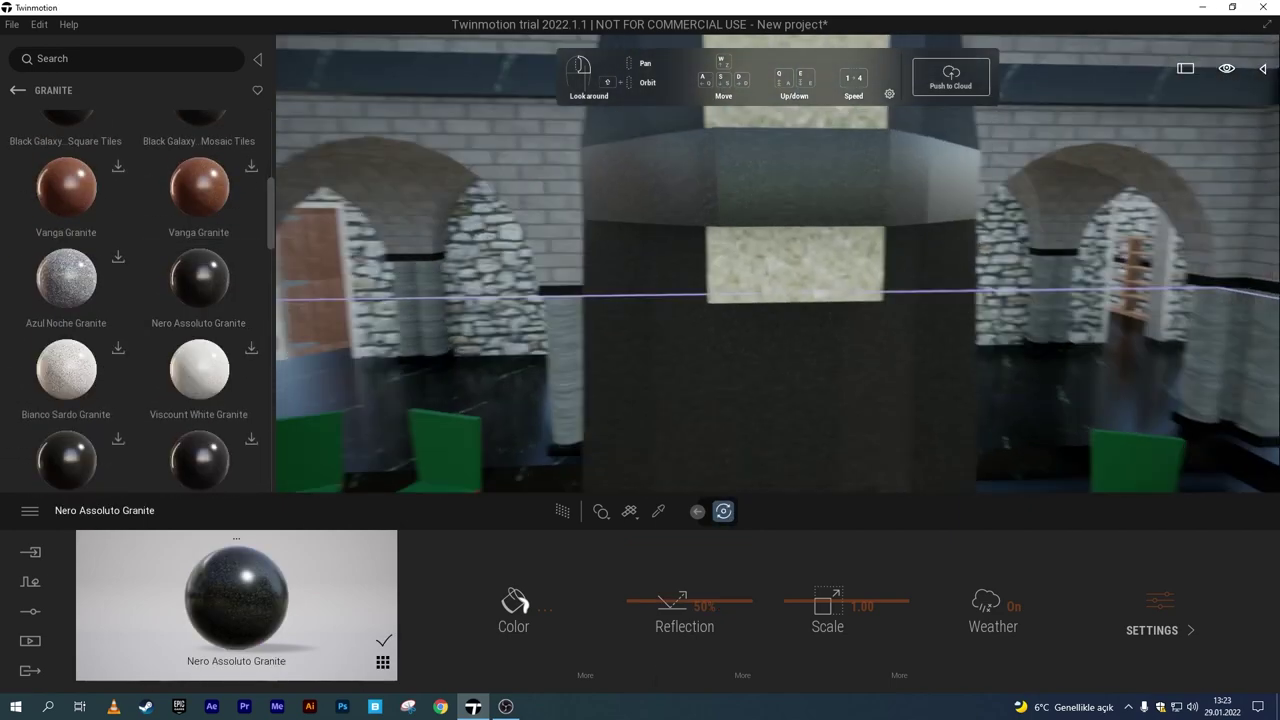
scroll(702, 388, down, 2)
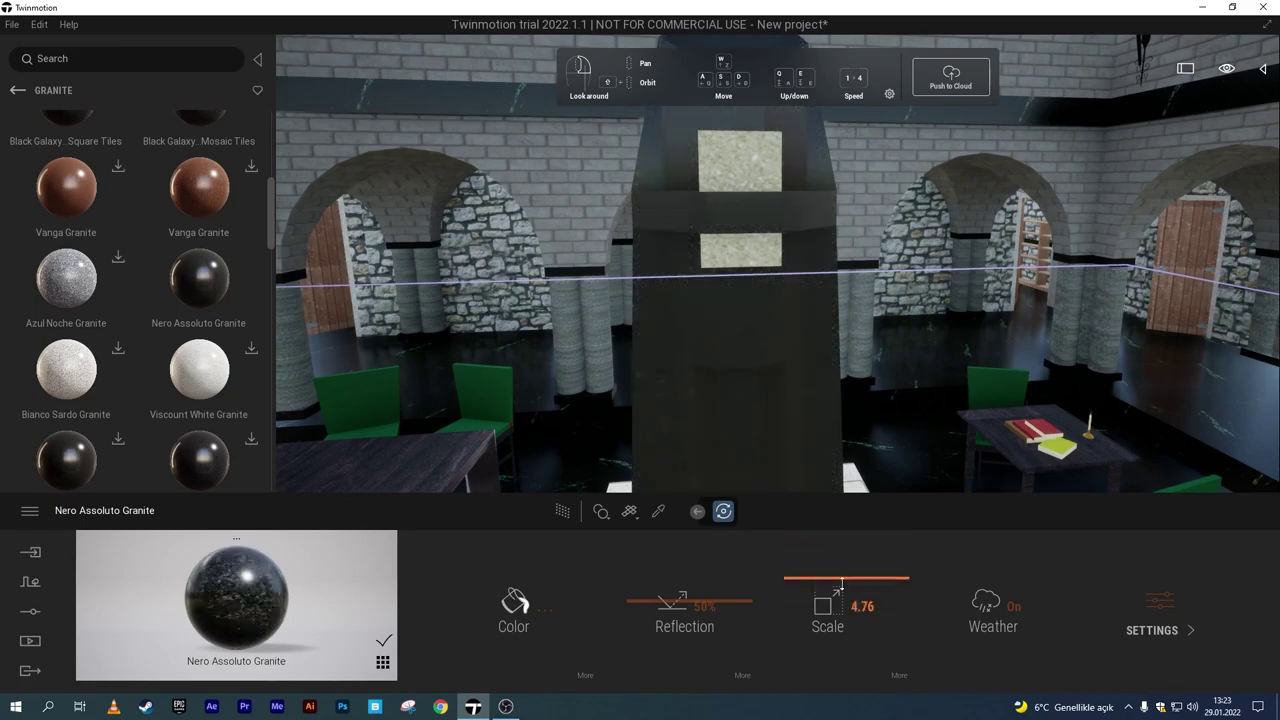
scroll(710, 300, down, 3)
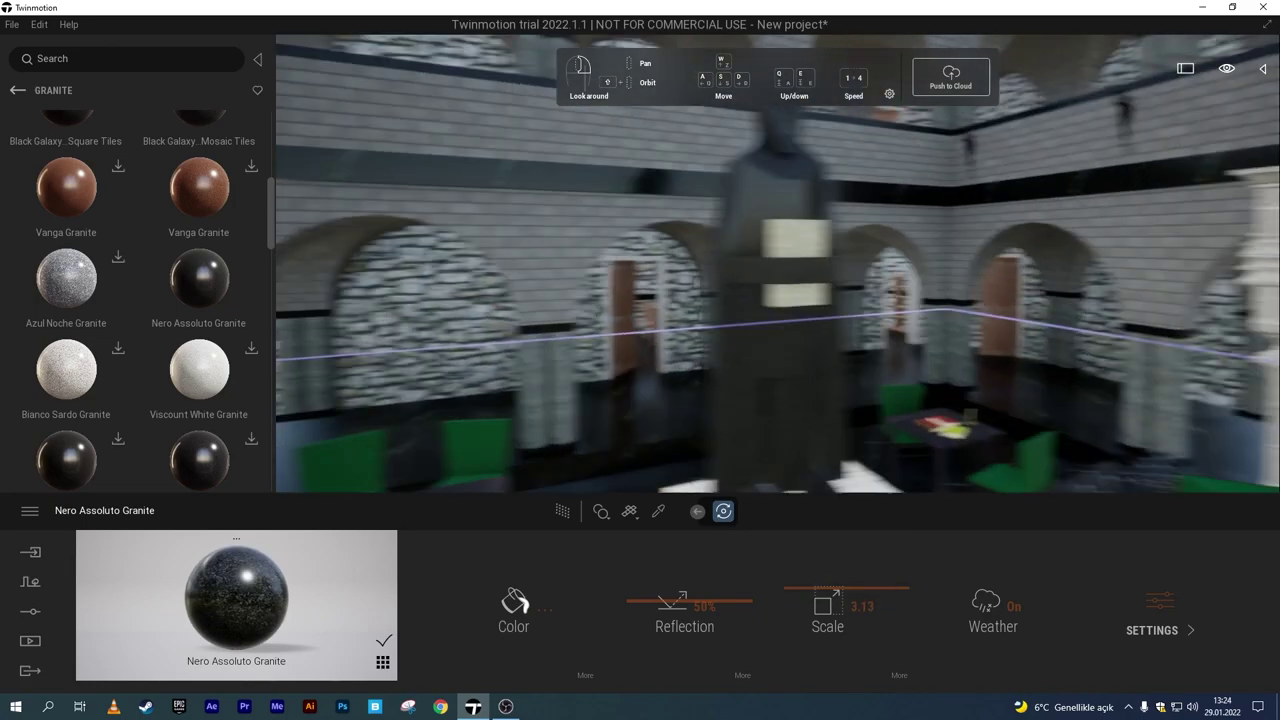
scroll(140, 300, down, 2)
drag(198, 140, 710, 285)
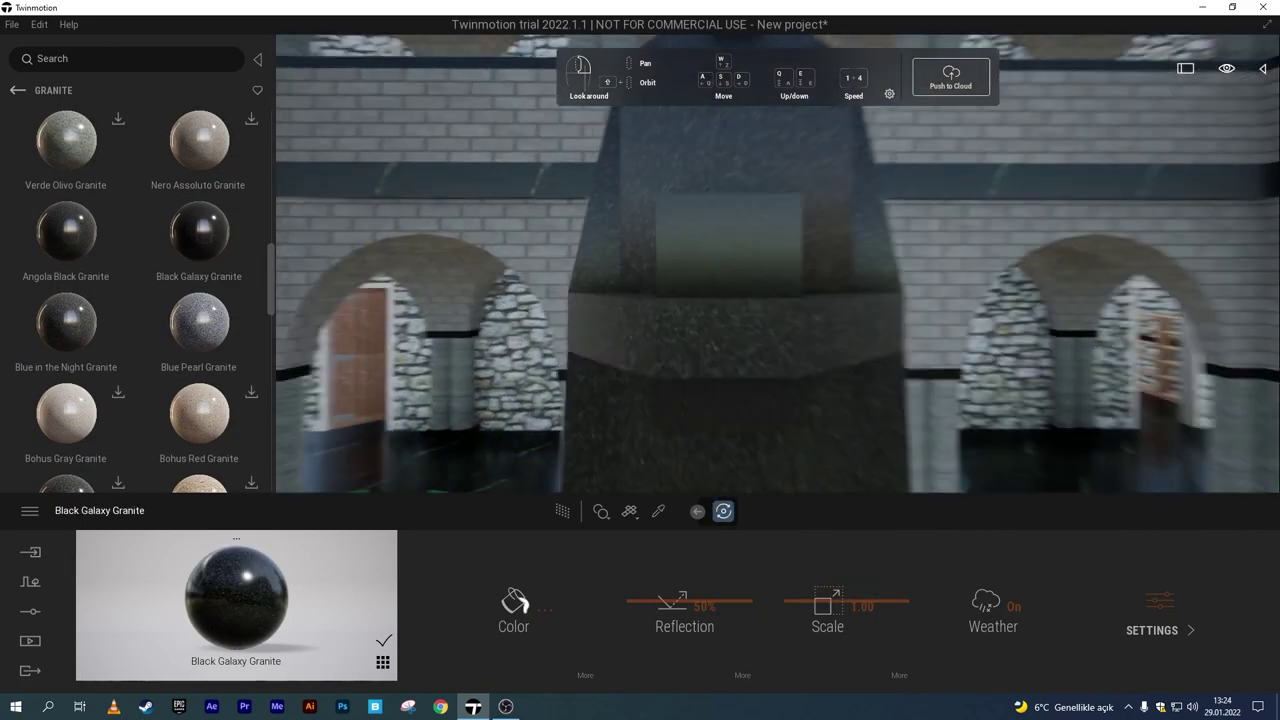
scroll(702, 258, up, 5)
click(624, 300)
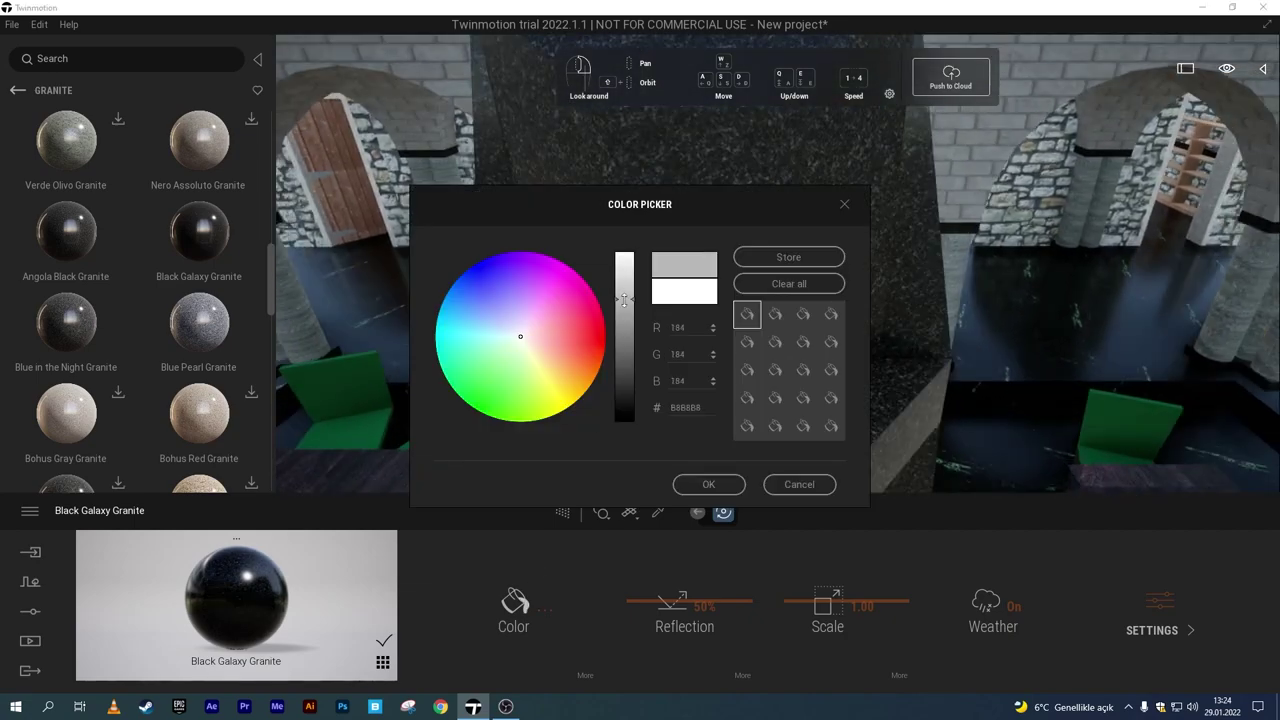
drag(624, 204, 309, 291)
drag(309, 387, 309, 341)
click(257, 414)
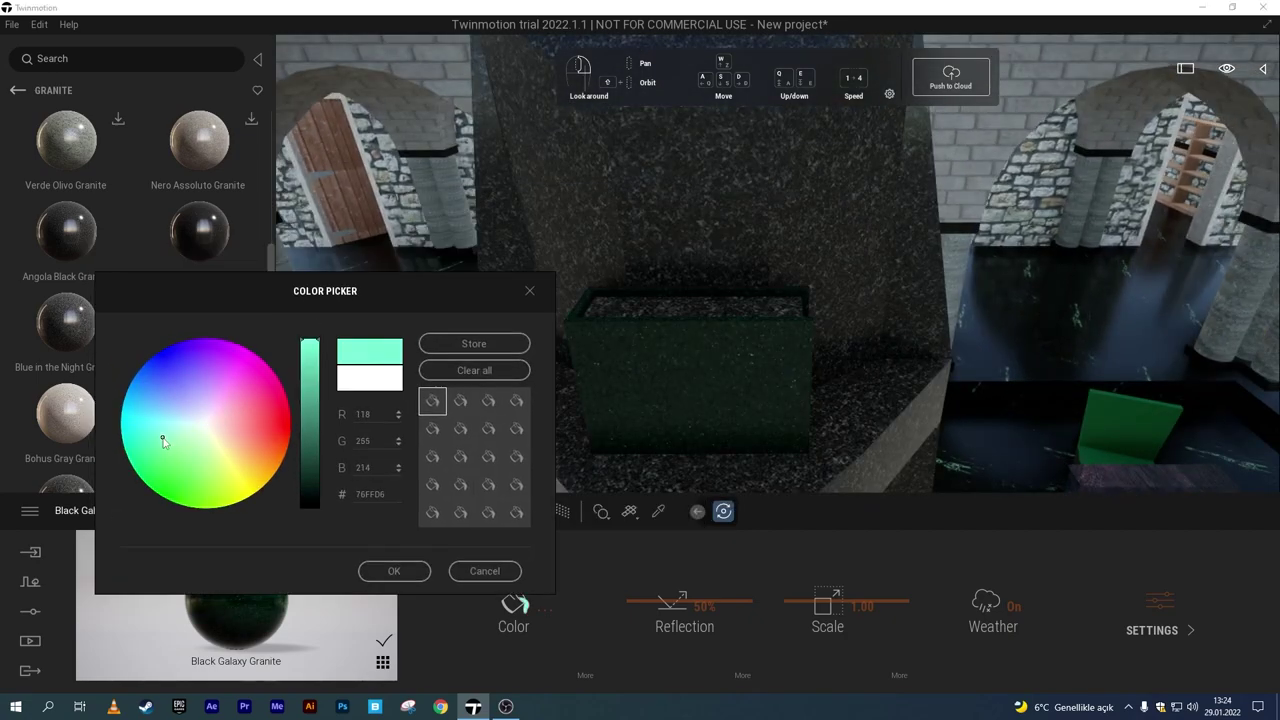
click(394, 571)
Finish the statue with Angola Black Granite.
scroll(561, 440, down, 5)
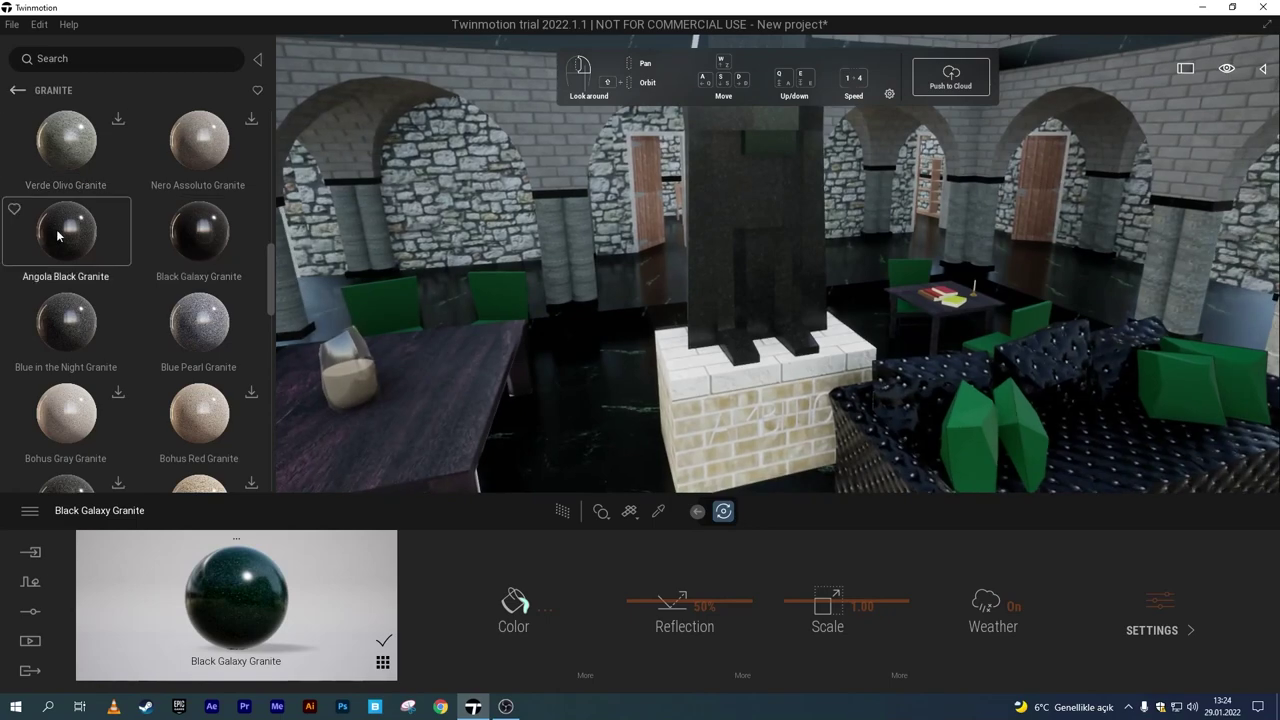
drag(58, 236, 728, 430)
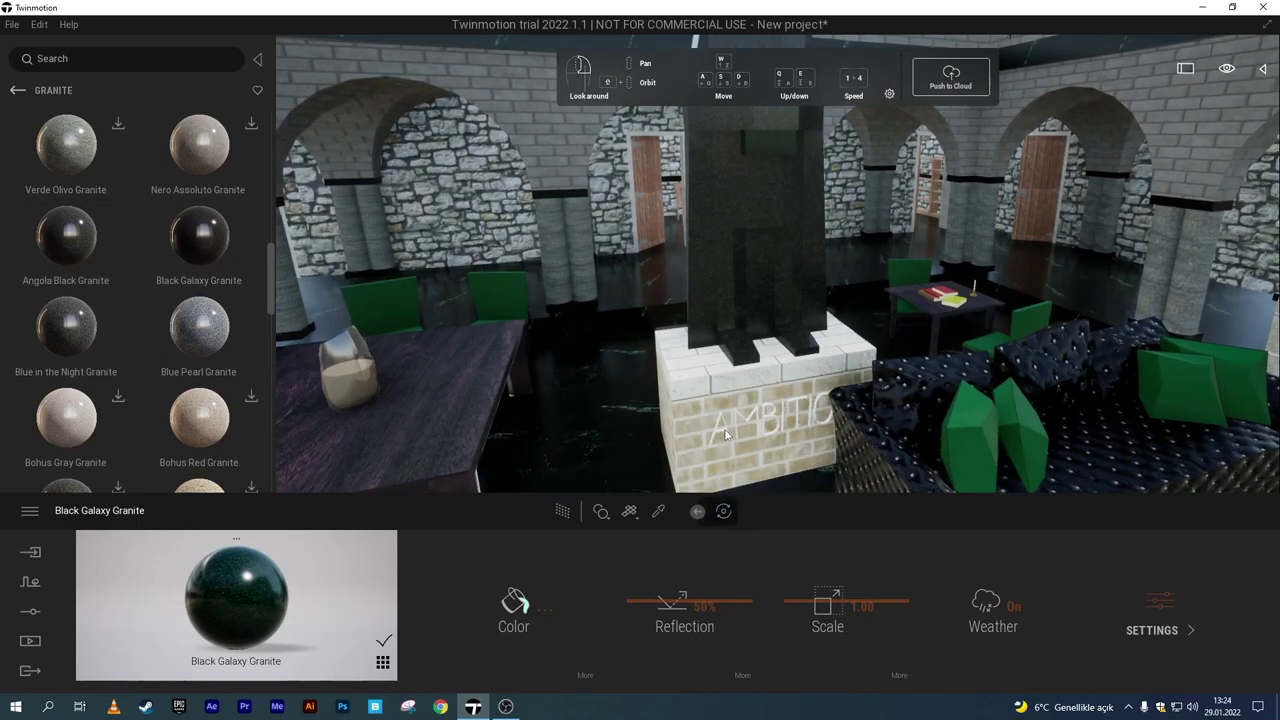
scroll(728, 430, up, 5)
scroll(728, 430, down, 5)
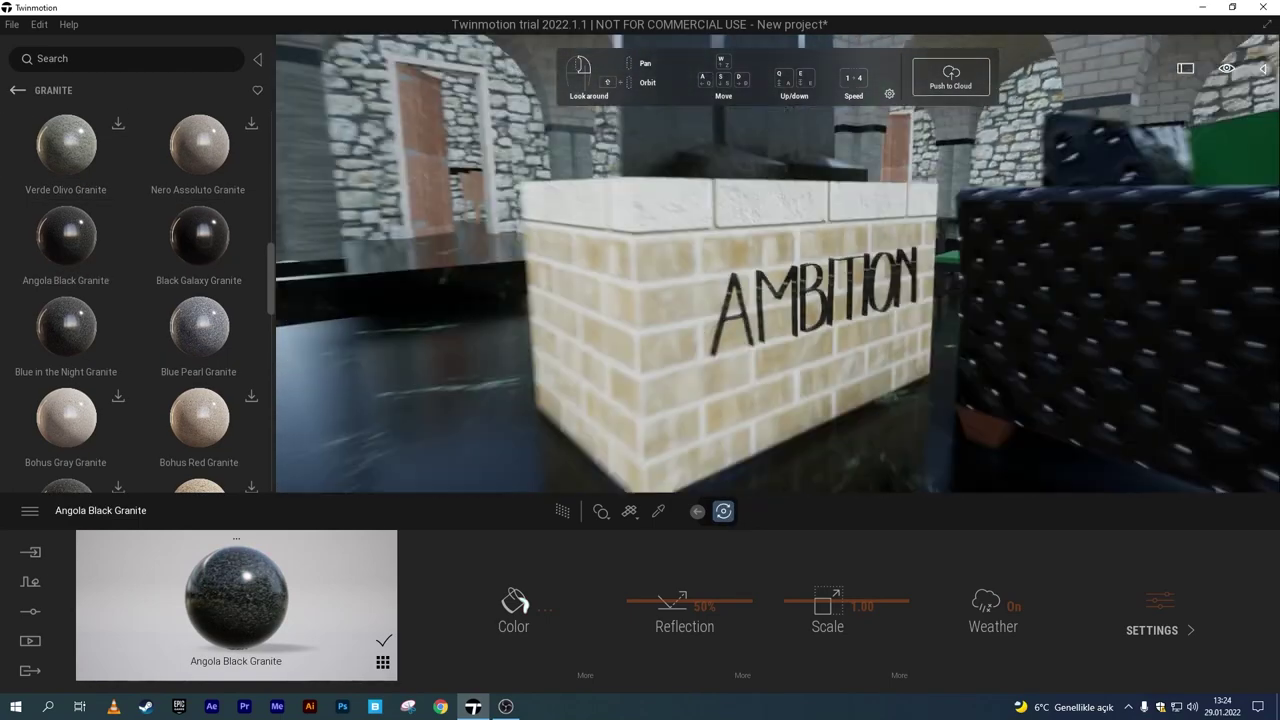
click(17, 90)
click(17, 90)
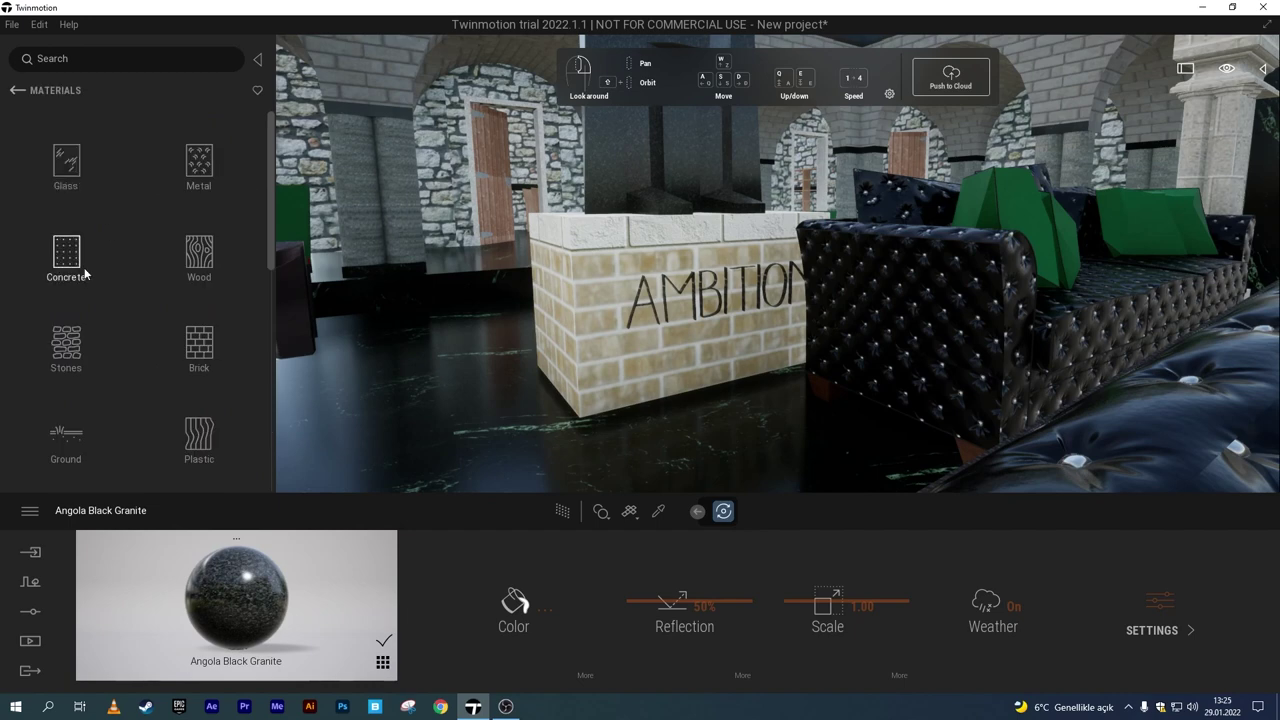
Cover the AMBITION base in Clean brick 08, slightly larger scale, with a parallax bump.
click(199, 345)
scroll(186, 300, down, 2)
drag(199, 286, 580, 354)
scroll(65, 270, down, 3)
drag(848, 577, 867, 577)
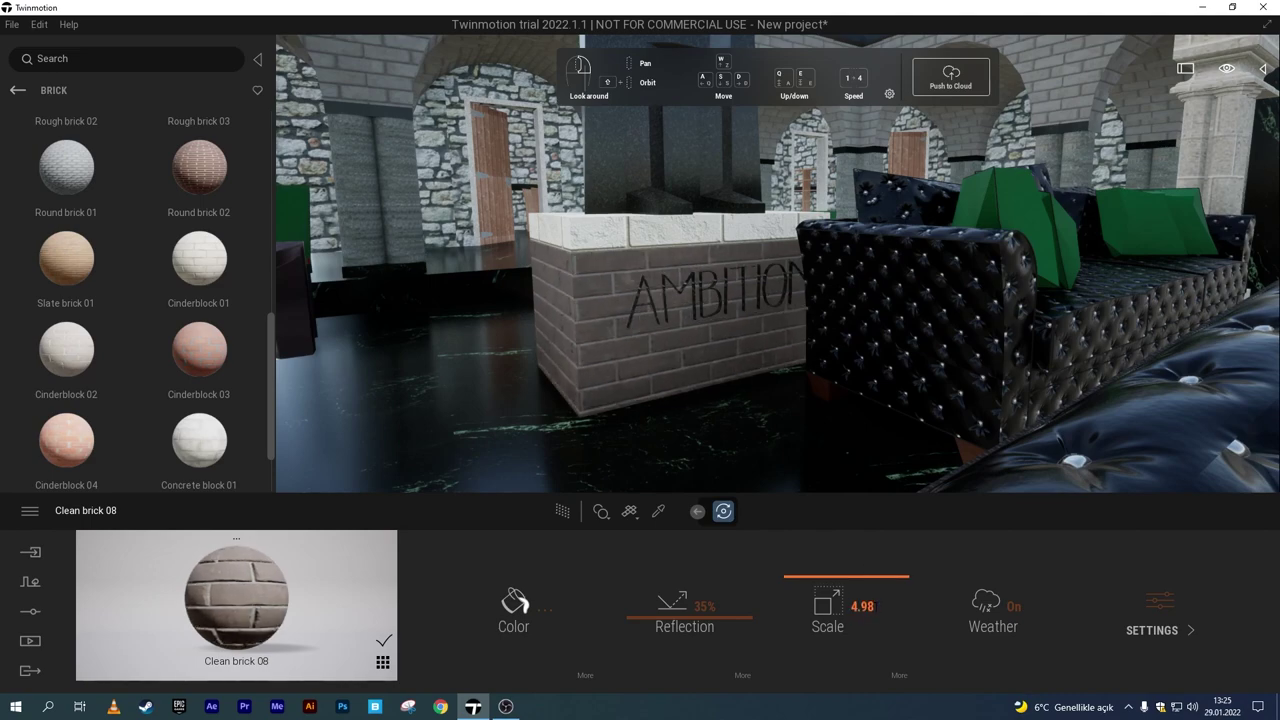
scroll(587, 314, up, 5)
click(1160, 625)
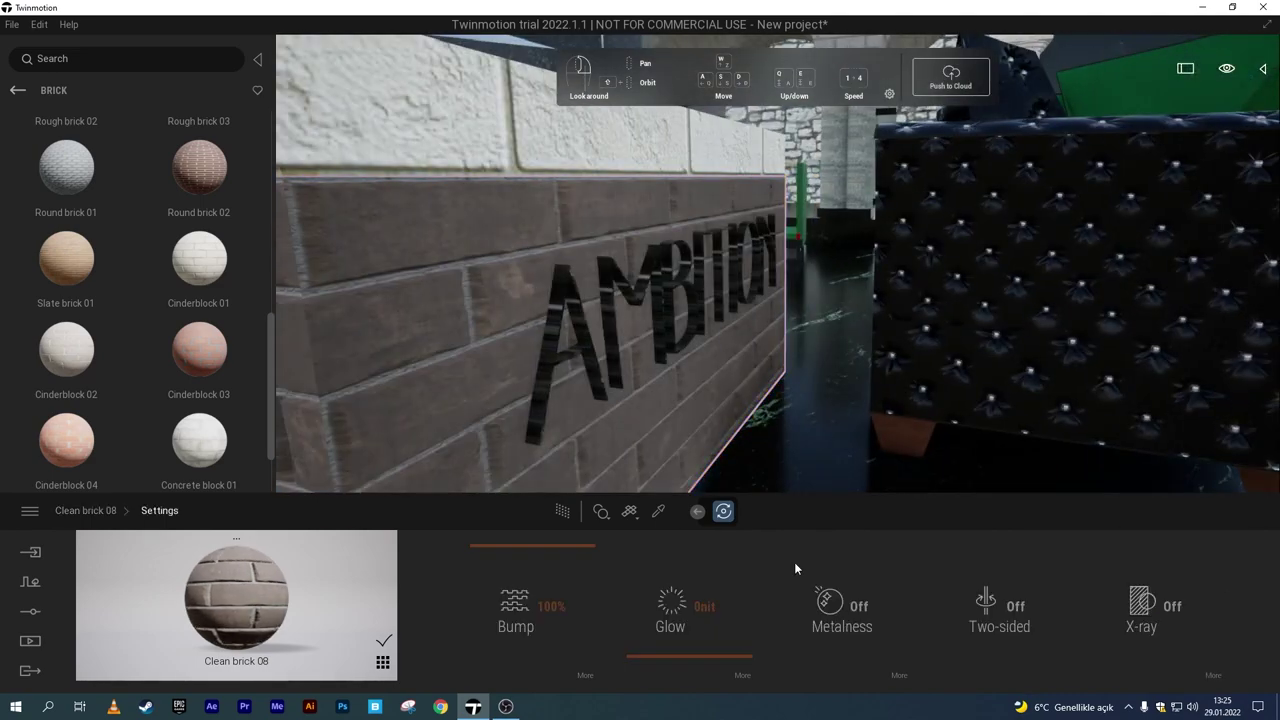
click(943, 655)
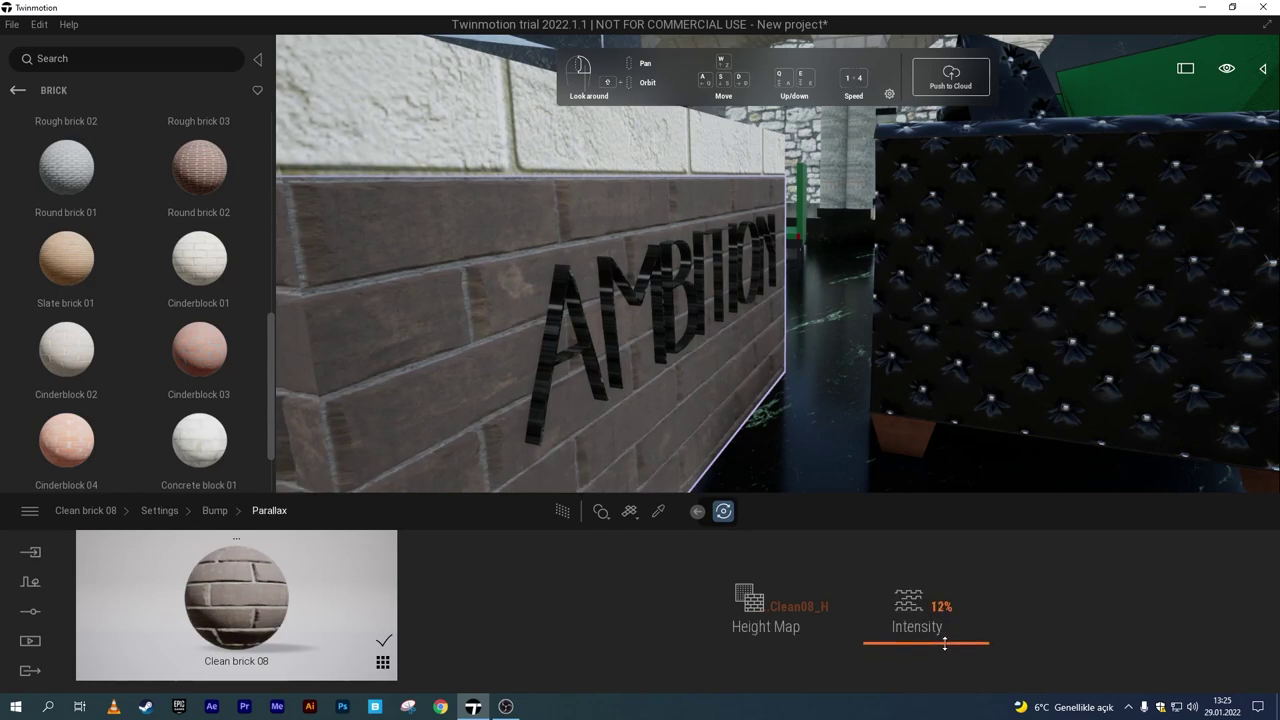
Top the base with Concrete block 01 and move in closer to check it.
scroll(700, 300, down, 5)
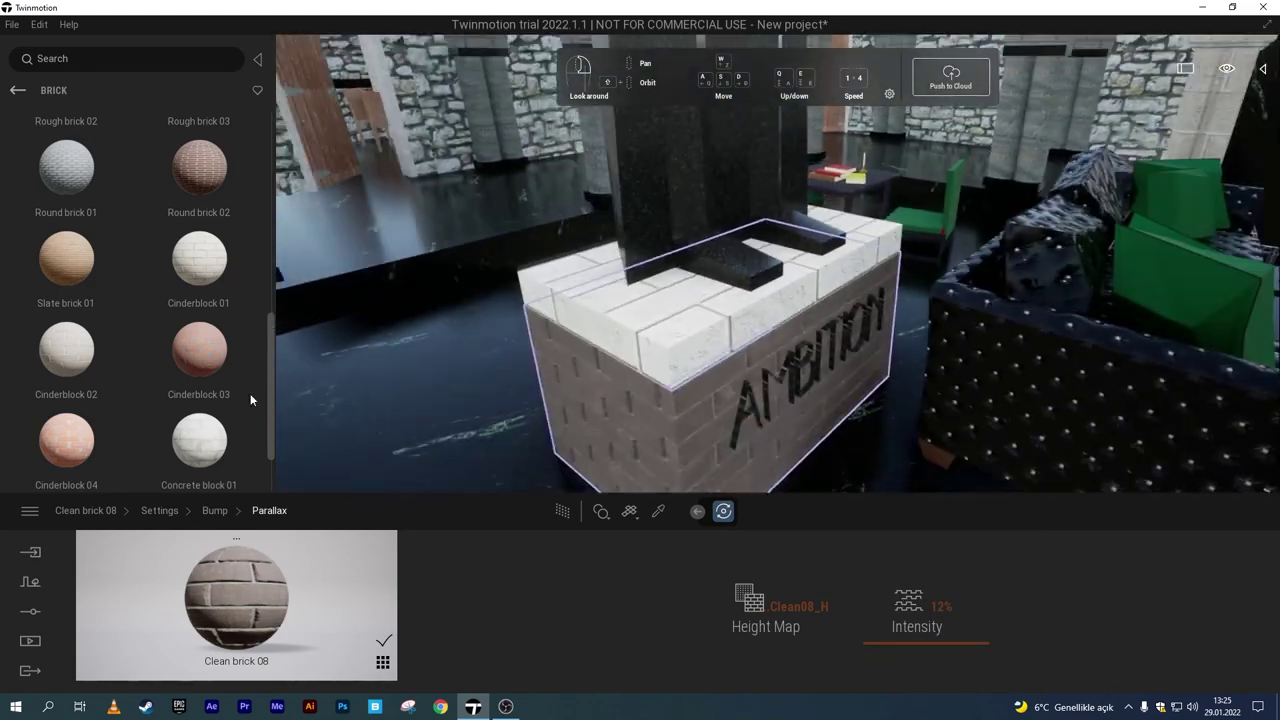
drag(200, 432, 669, 354)
scroll(788, 442, up, 3)
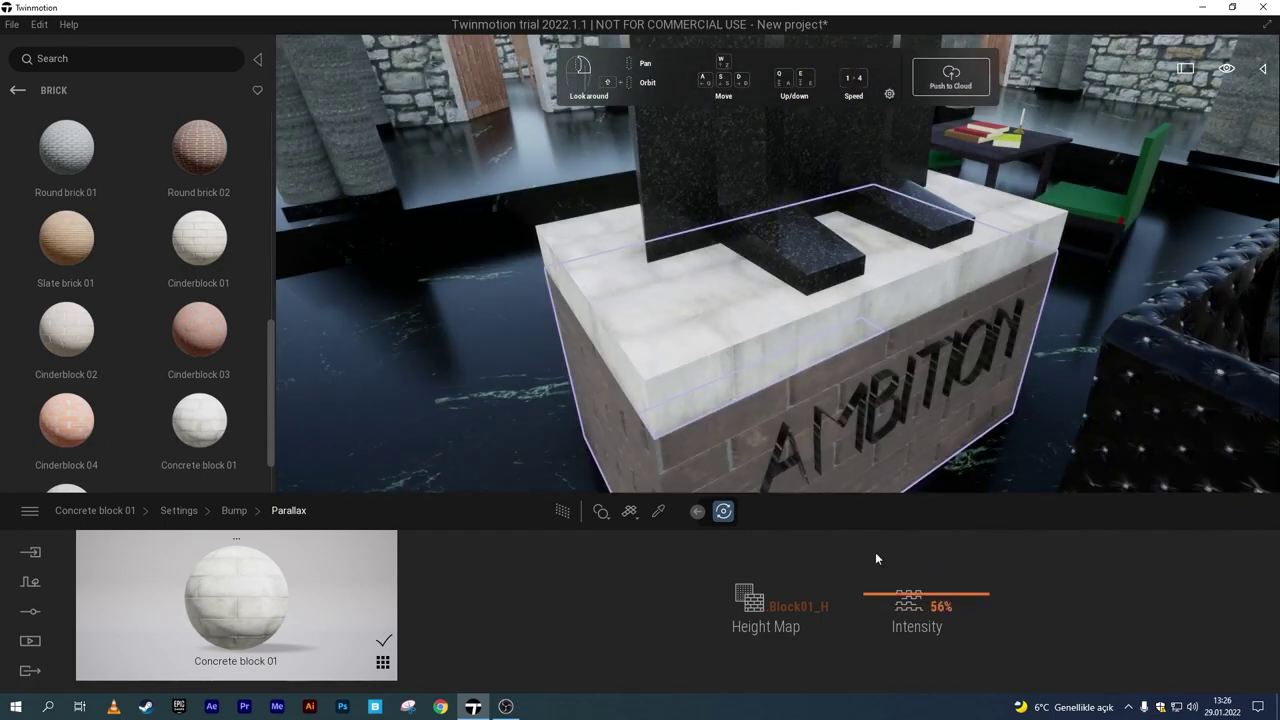
right_click(875, 552)
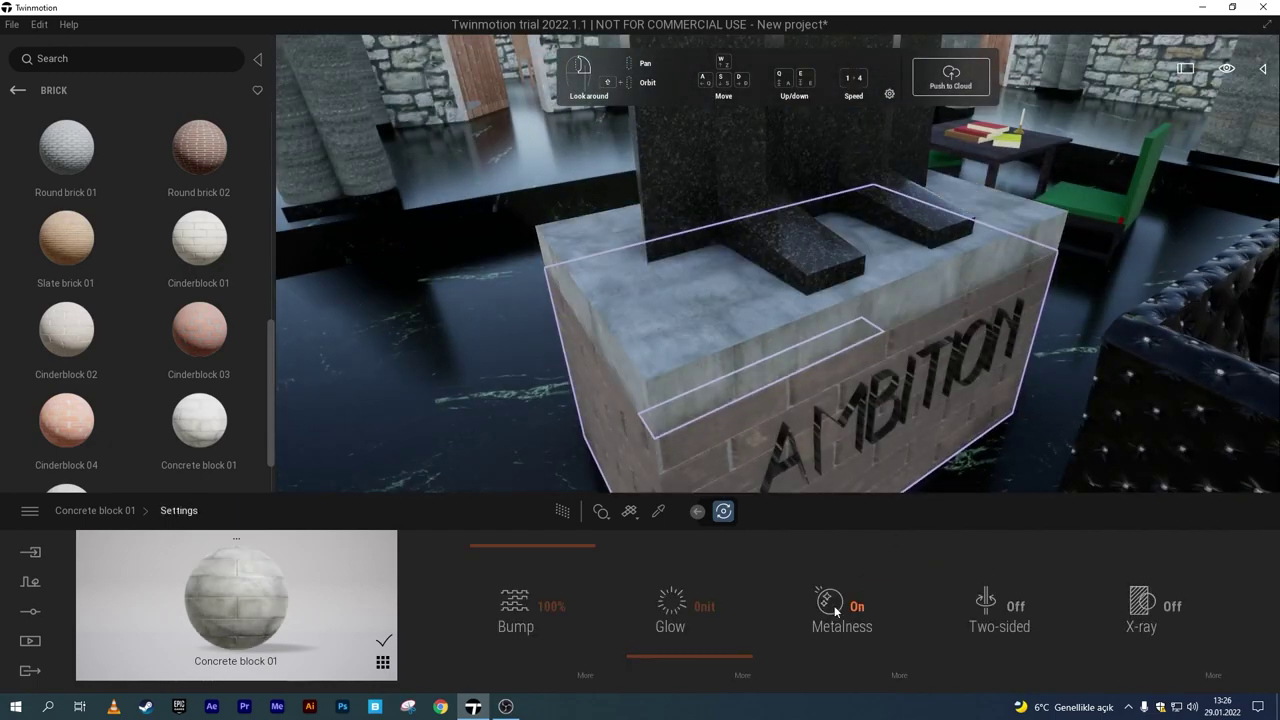
key(w)
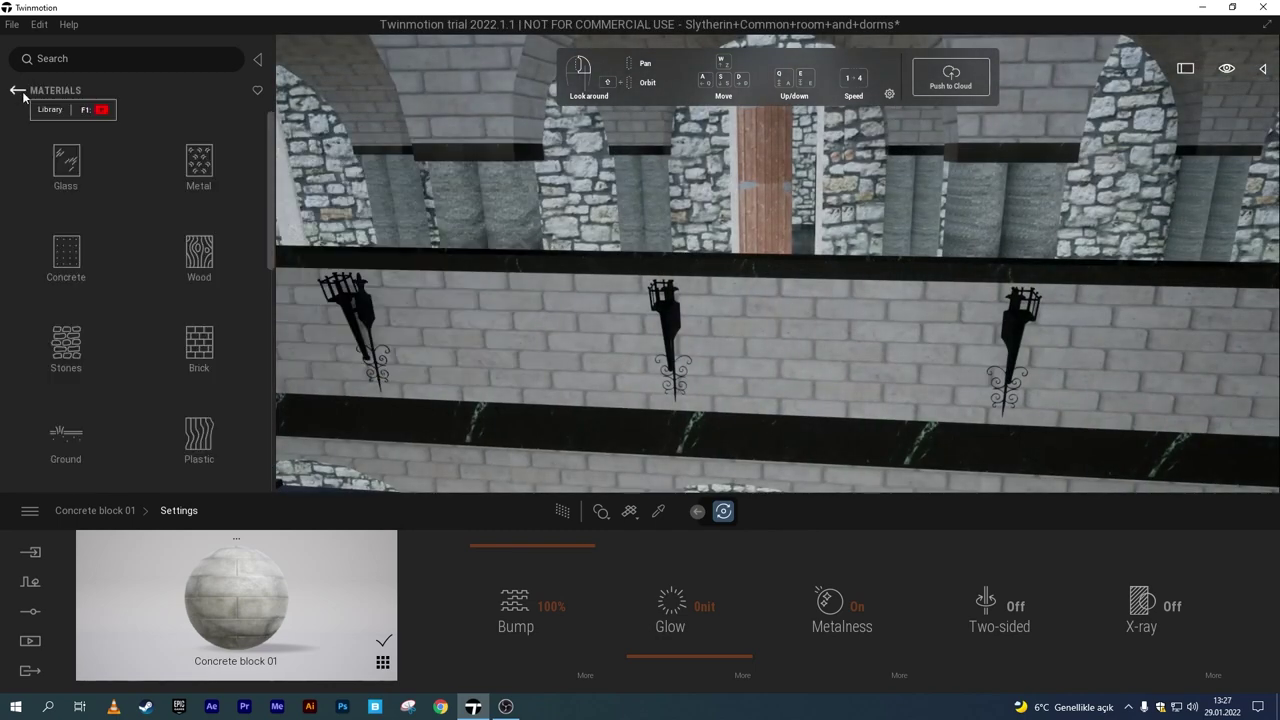
Place a Small fire on the middle torch, shrink it, and copy it to the right torch.
drag(66, 150, 662, 302)
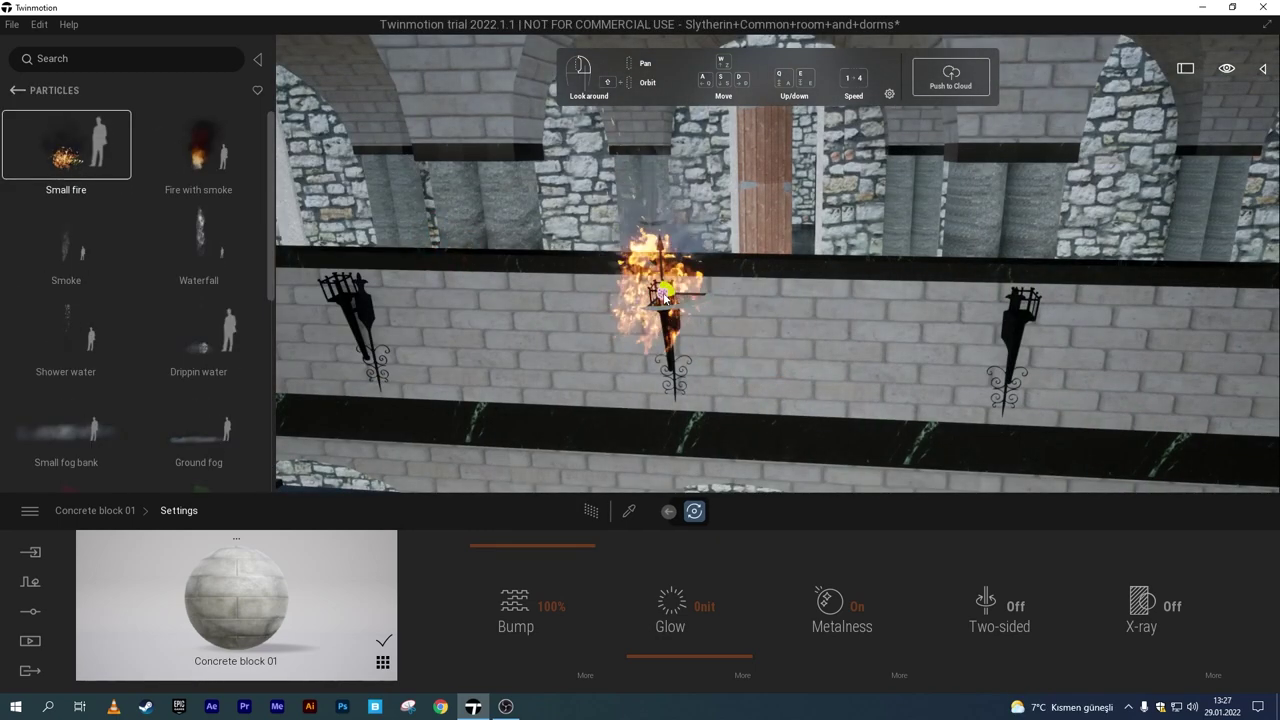
click(692, 511)
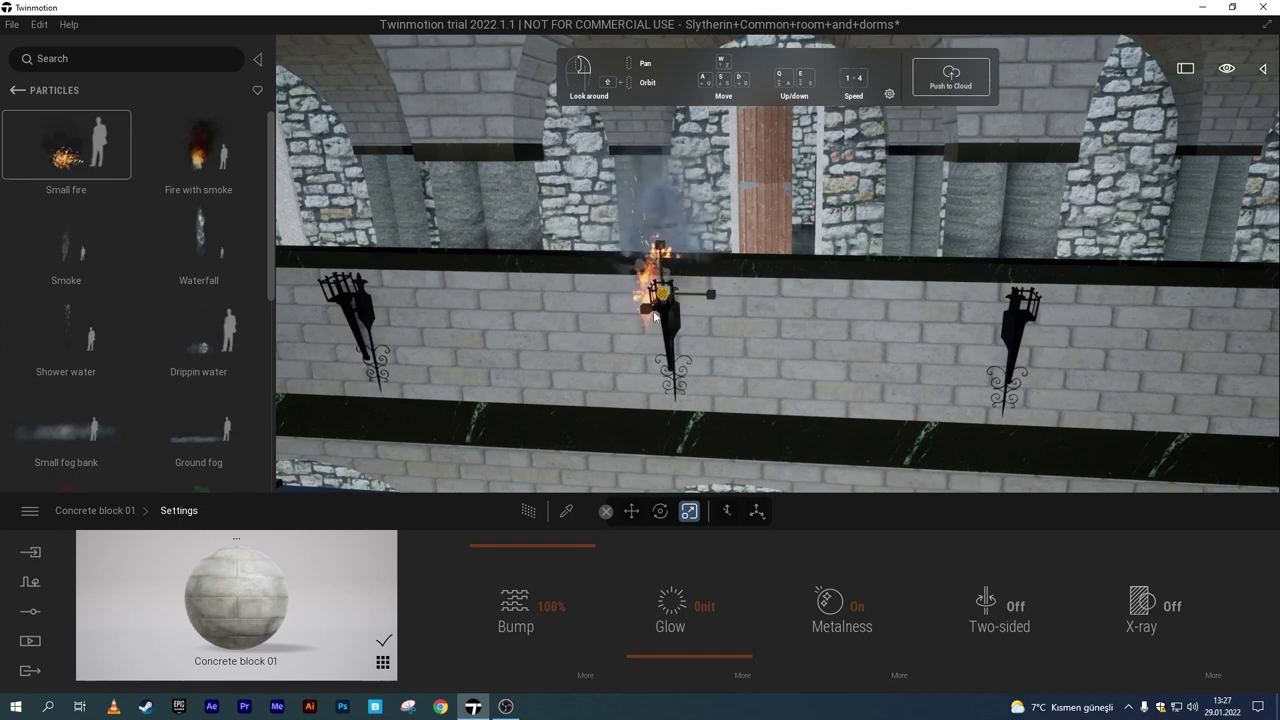
middle_drag(708, 314, 788, 310)
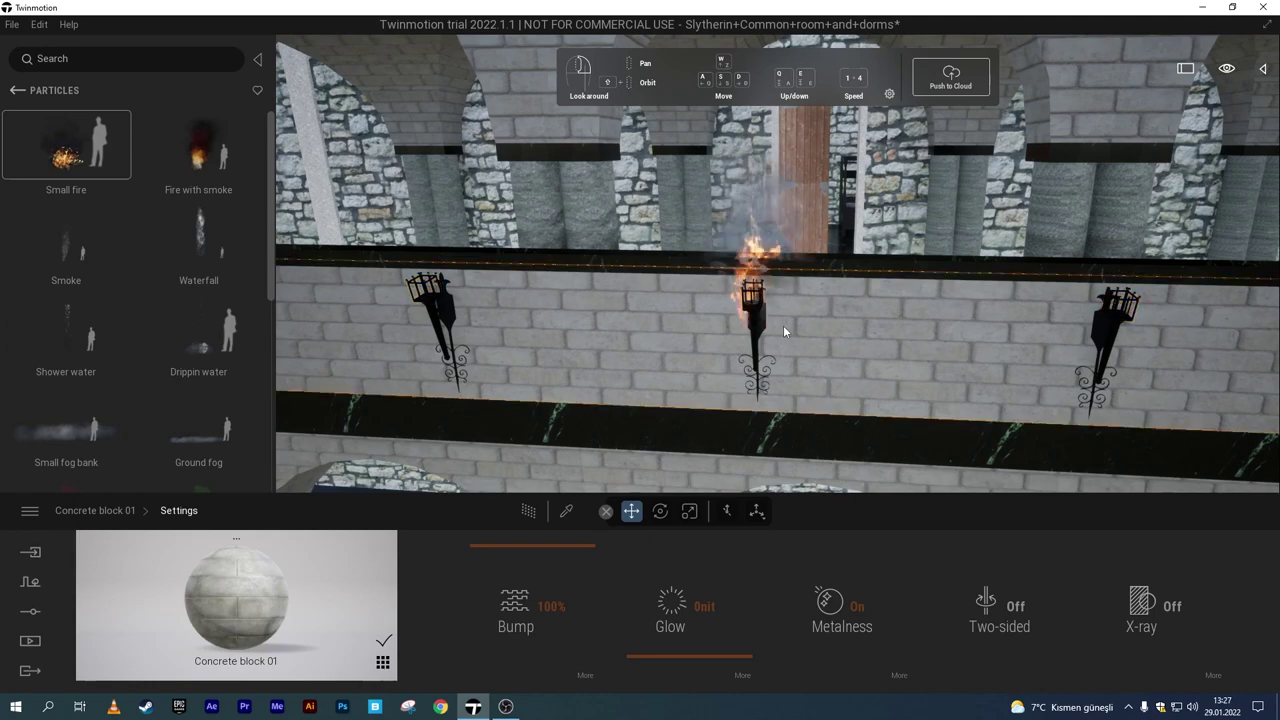
ctrl+drag(783, 325, 1115, 300)
key(Return)
scroll(904, 364, down, 3)
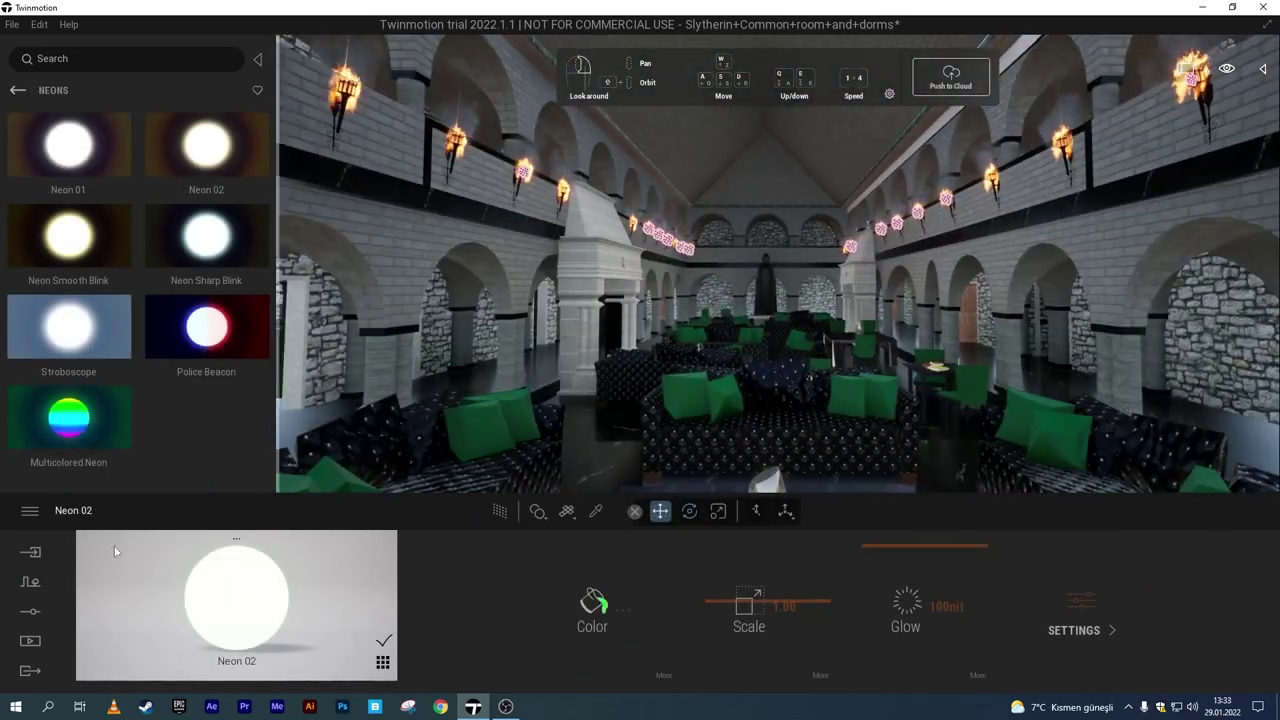
In Lighting settings, lower the sun intensity to 9 and raise the ambient light to 1.47.
click(30, 611)
click(427, 604)
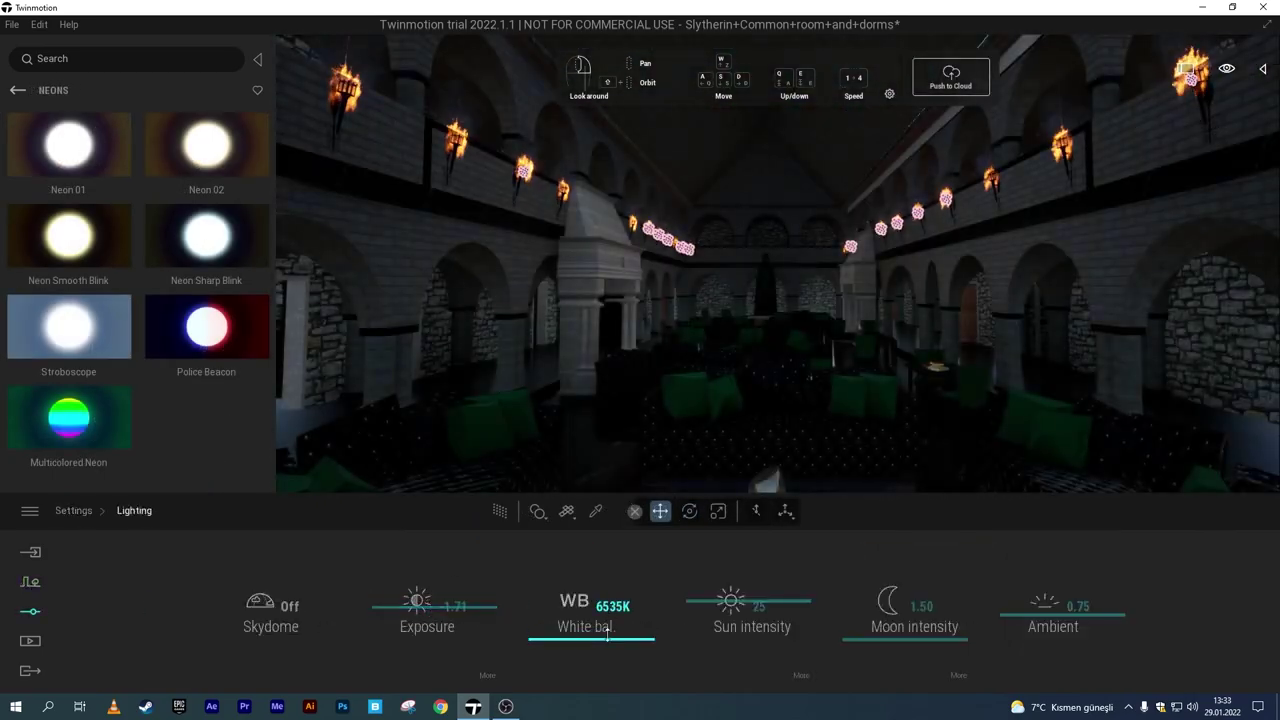
drag(741, 611, 802, 629)
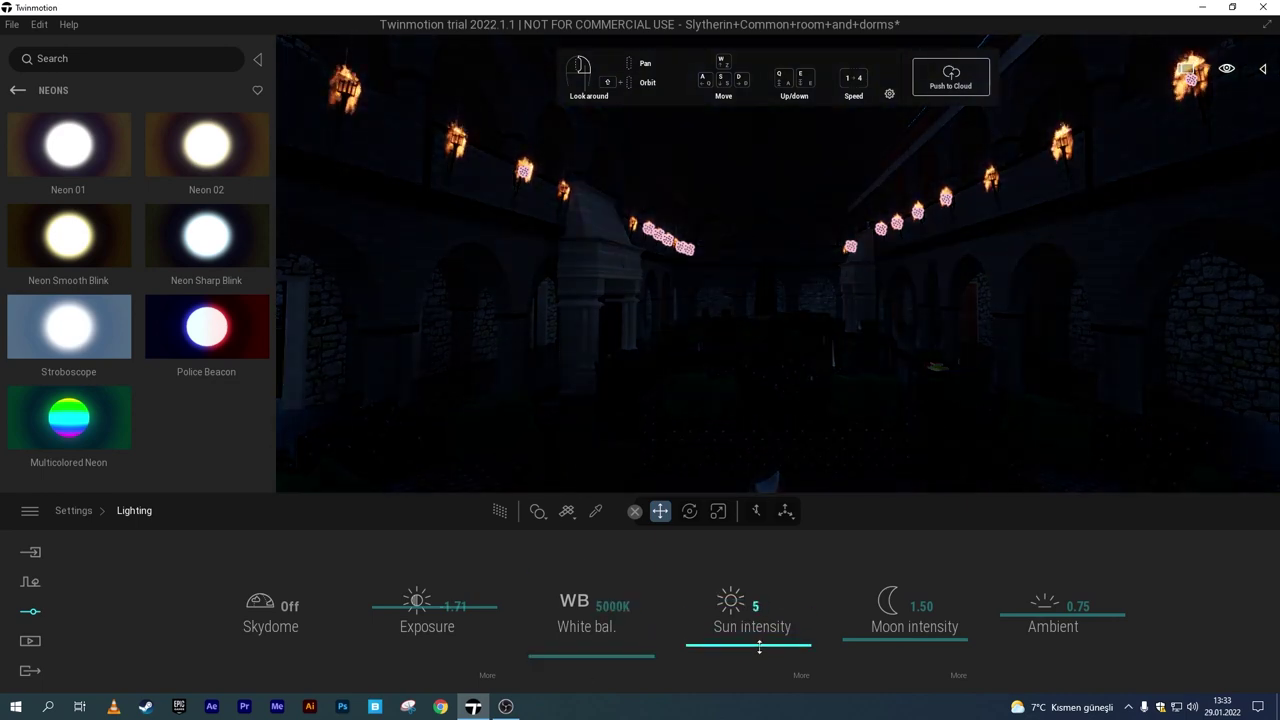
drag(1053, 614, 1085, 610)
drag(743, 621, 715, 621)
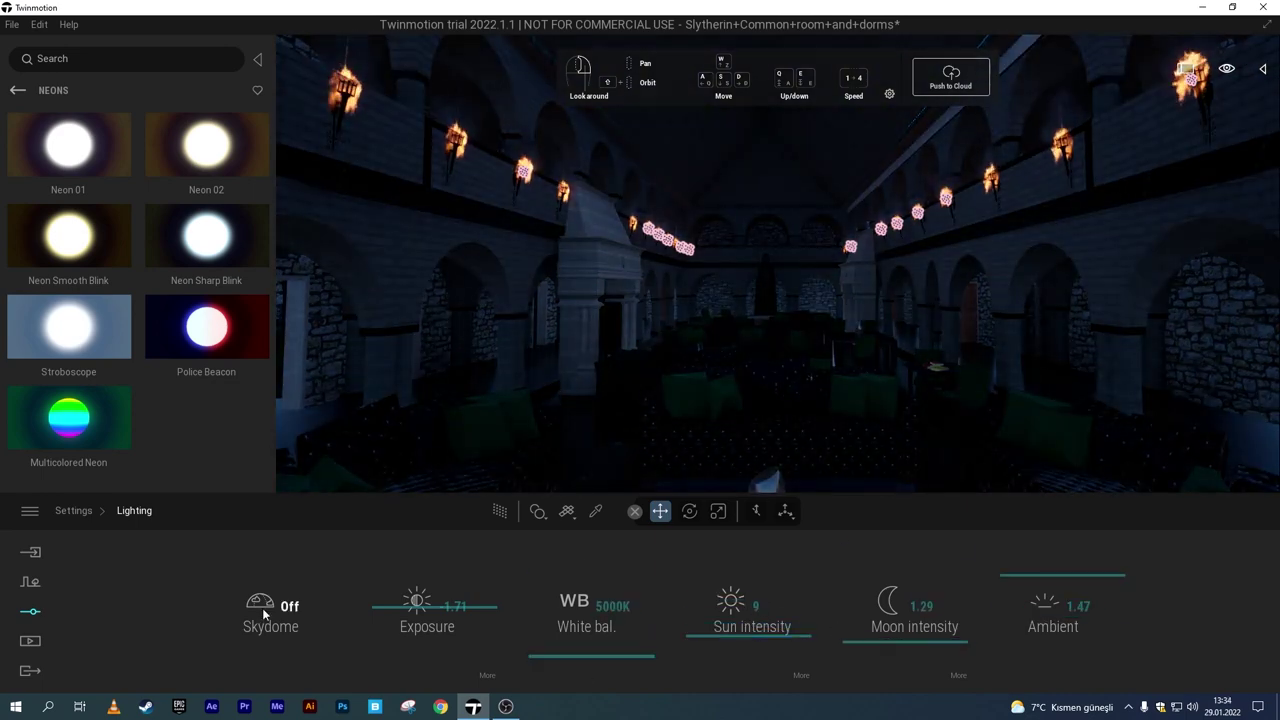
click(17, 90)
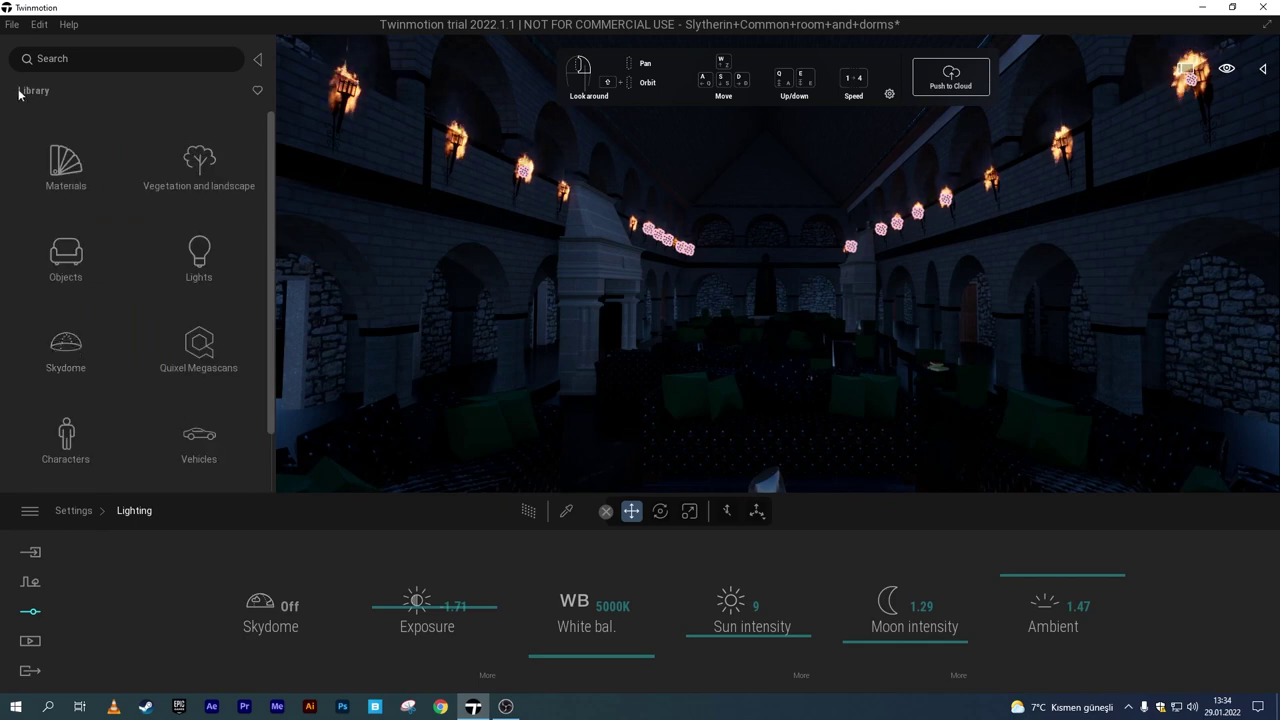
Place an area light on the ceiling, size it 23.3 m by 7.0 m, and colour it green.
click(199, 255)
mouse_move(199, 235)
mouse_down()
mouse_move(771, 213)
mouse_move(769, 250)
mouse_up()
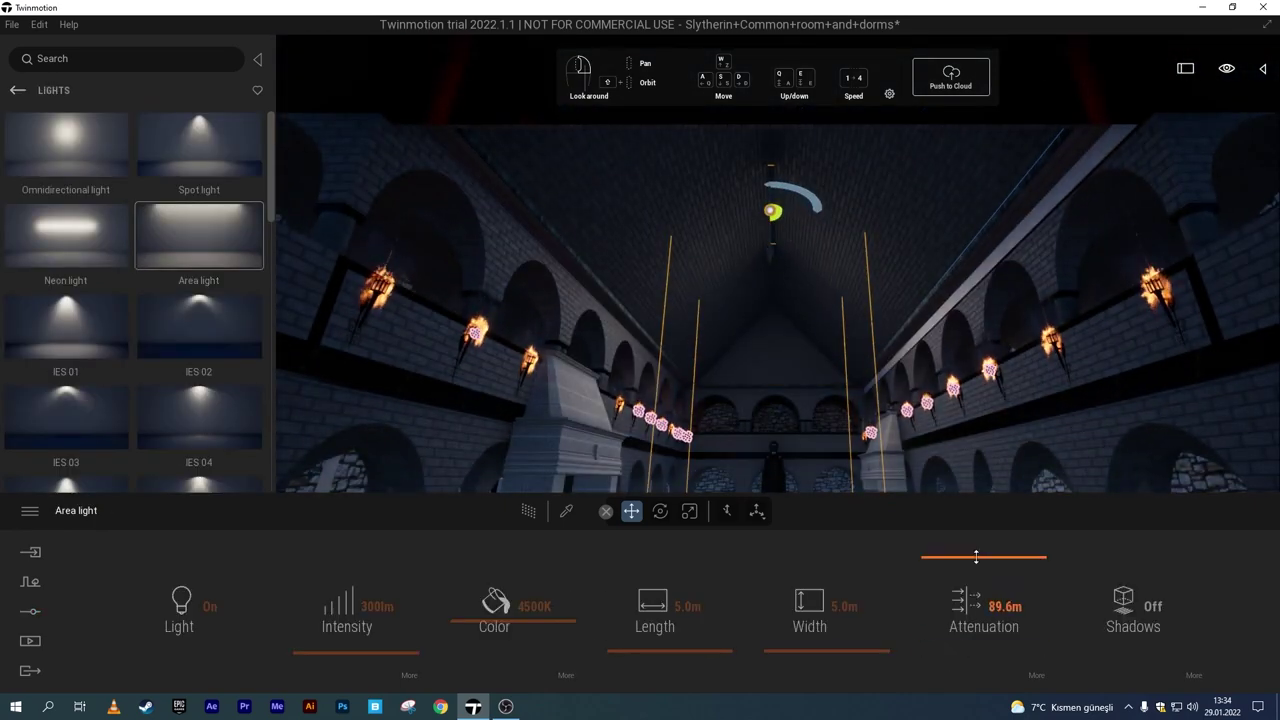
drag(826, 628, 830, 647)
drag(655, 628, 528, 640)
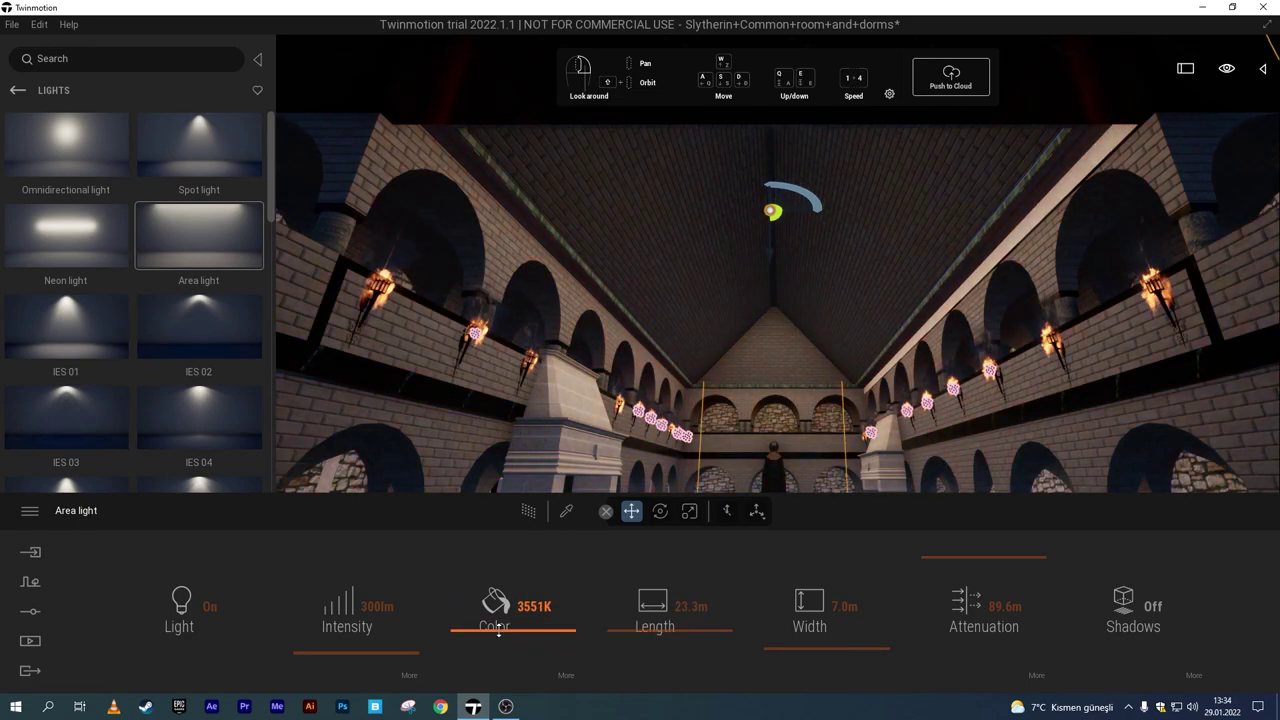
click(608, 615)
click(457, 337)
click(709, 486)
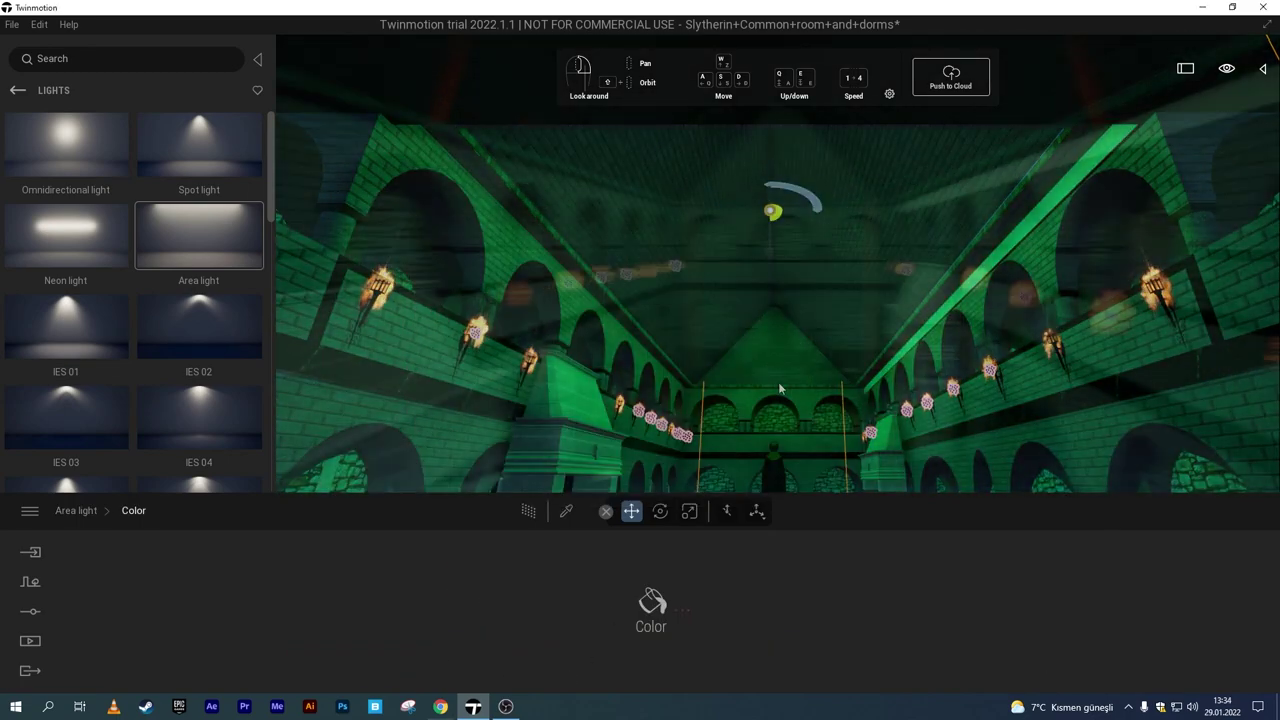
drag(709, 486, 600, 400)
click(17, 90)
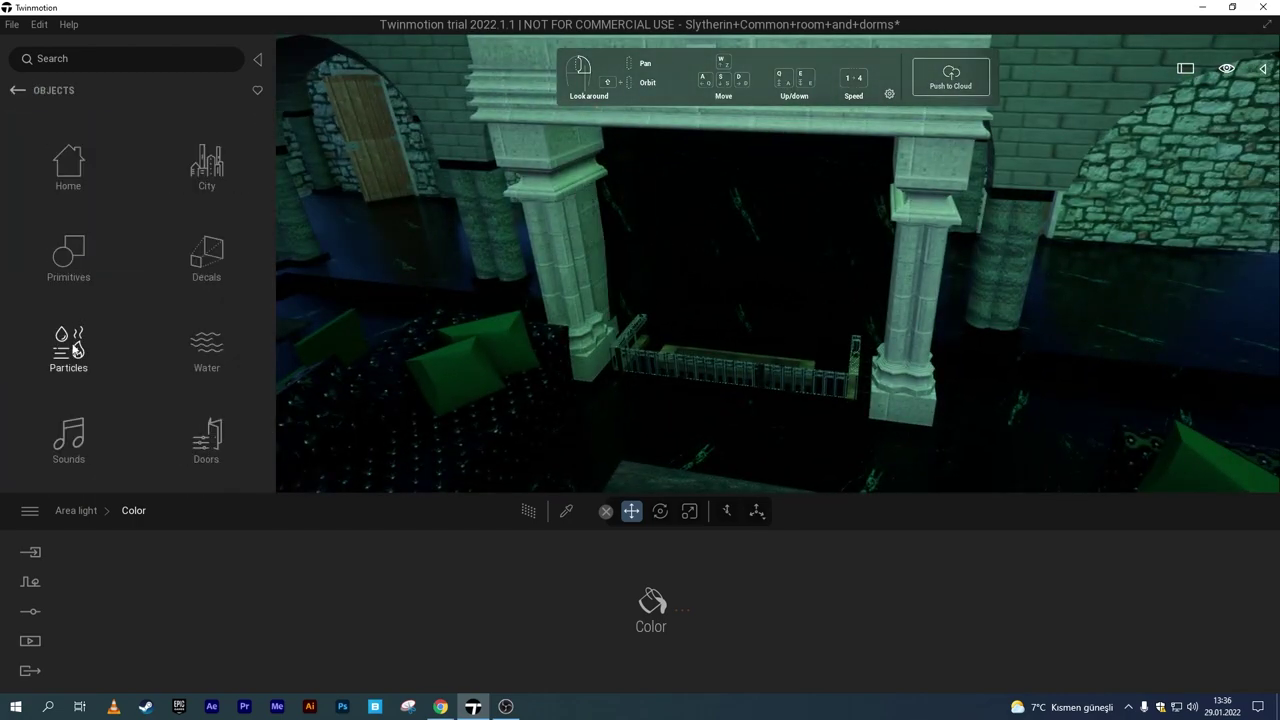
Drop a Small fire particle effect into the fireplace and view it from the front.
click(63, 345)
drag(66, 145, 741, 386)
right_drag(741, 386, 669, 485)
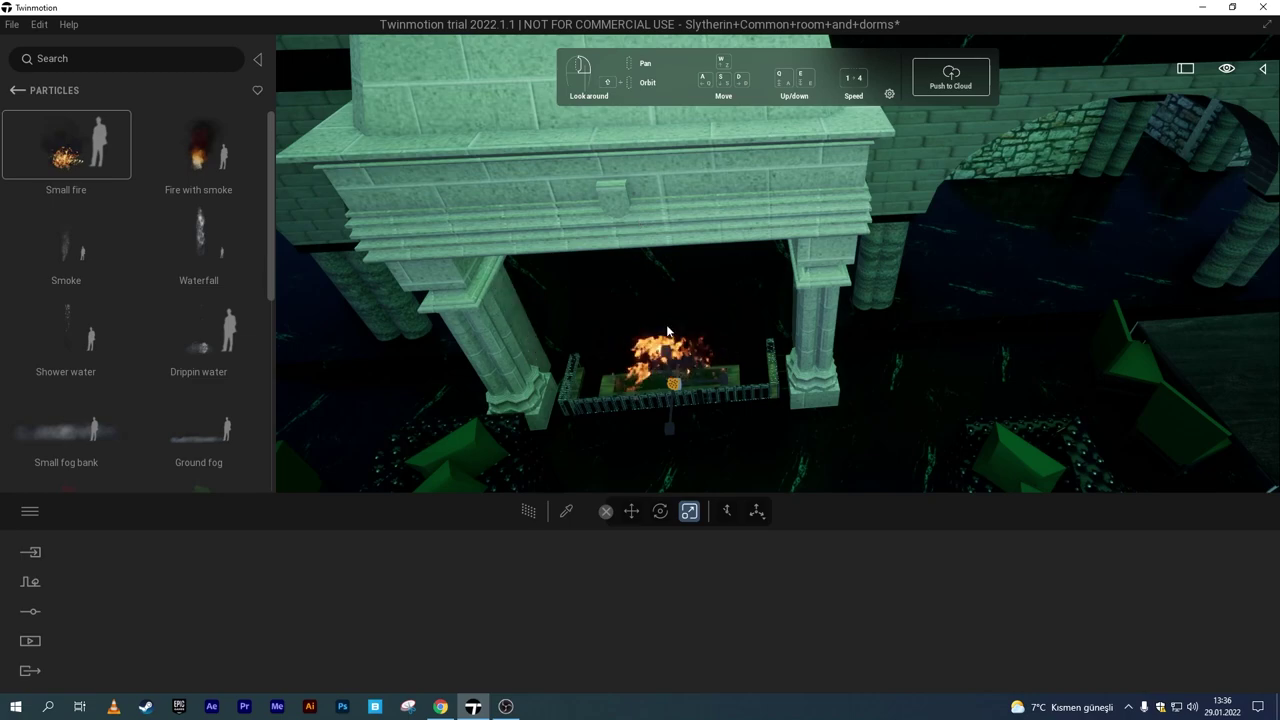
right_drag(673, 380, 666, 409)
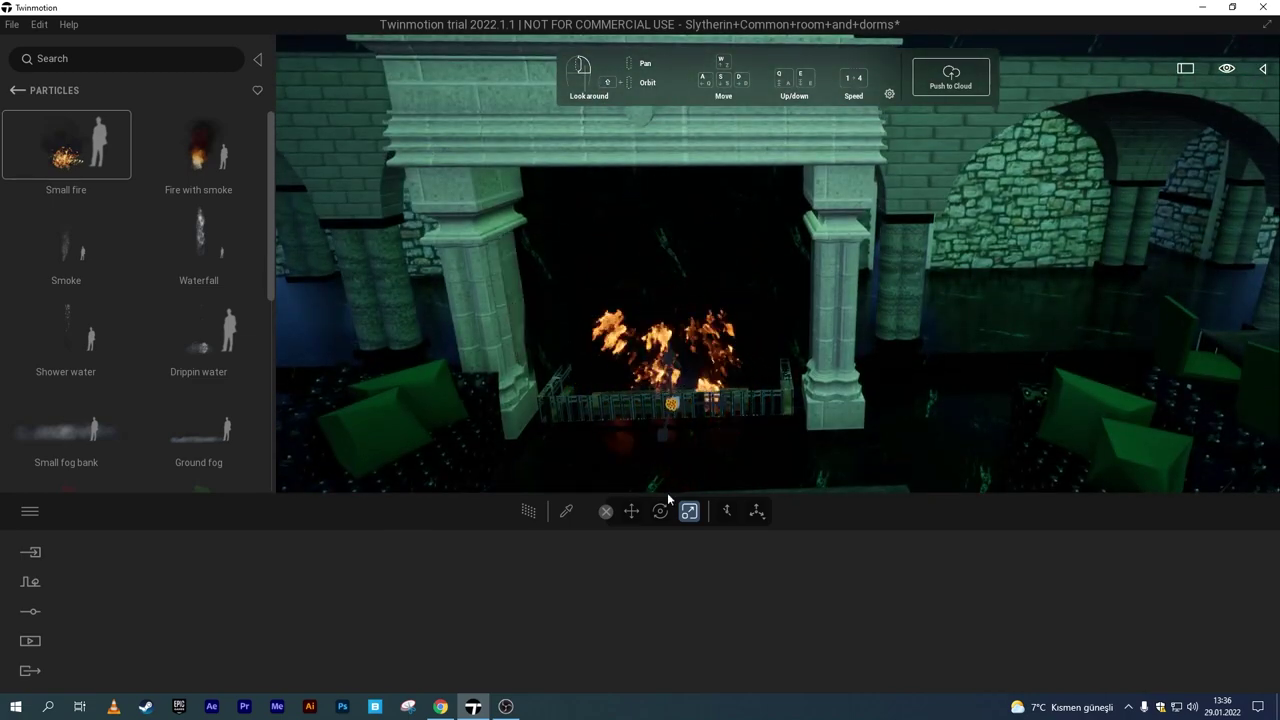
Place an omnidirectional light inside the fireplace from the Lights library.
click(17, 90)
scroll(140, 300, down, 3)
click(160, 250)
drag(73, 154, 677, 286)
mouse_move(677, 286)
right_down()
mouse_move(762, 290)
mouse_move(800, 250)
right_up()
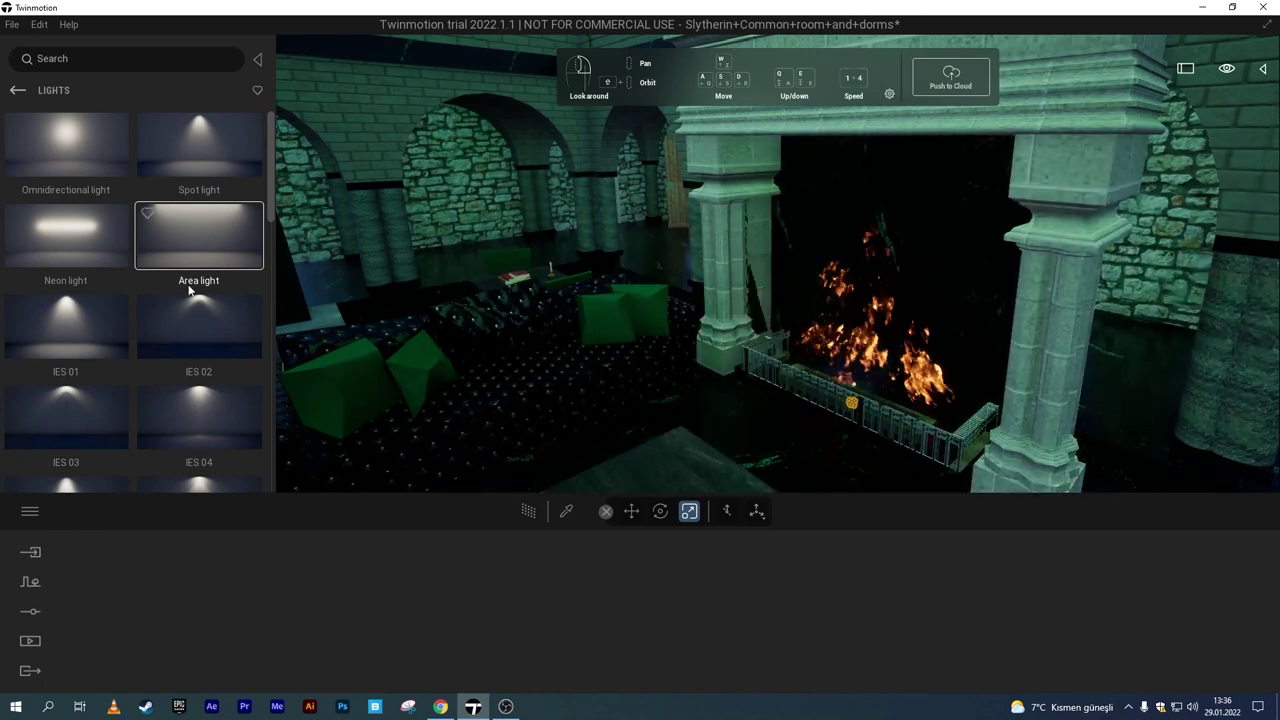
Add an omnidirectional fire light with warmer colour, higher intensity, longer attenuation and shadows on.
drag(199, 150, 914, 182)
drag(66, 150, 849, 262)
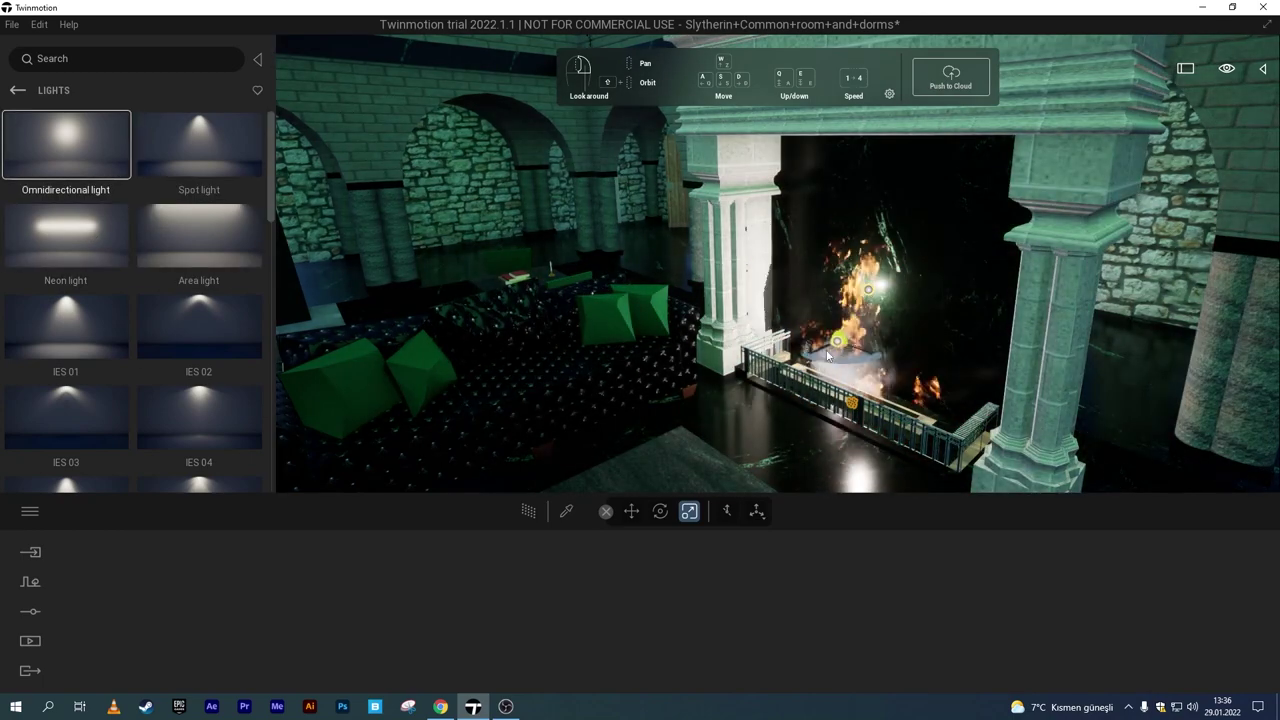
drag(579, 643, 560, 645)
drag(440, 650, 460, 650)
drag(750, 645, 785, 645)
click(897, 603)
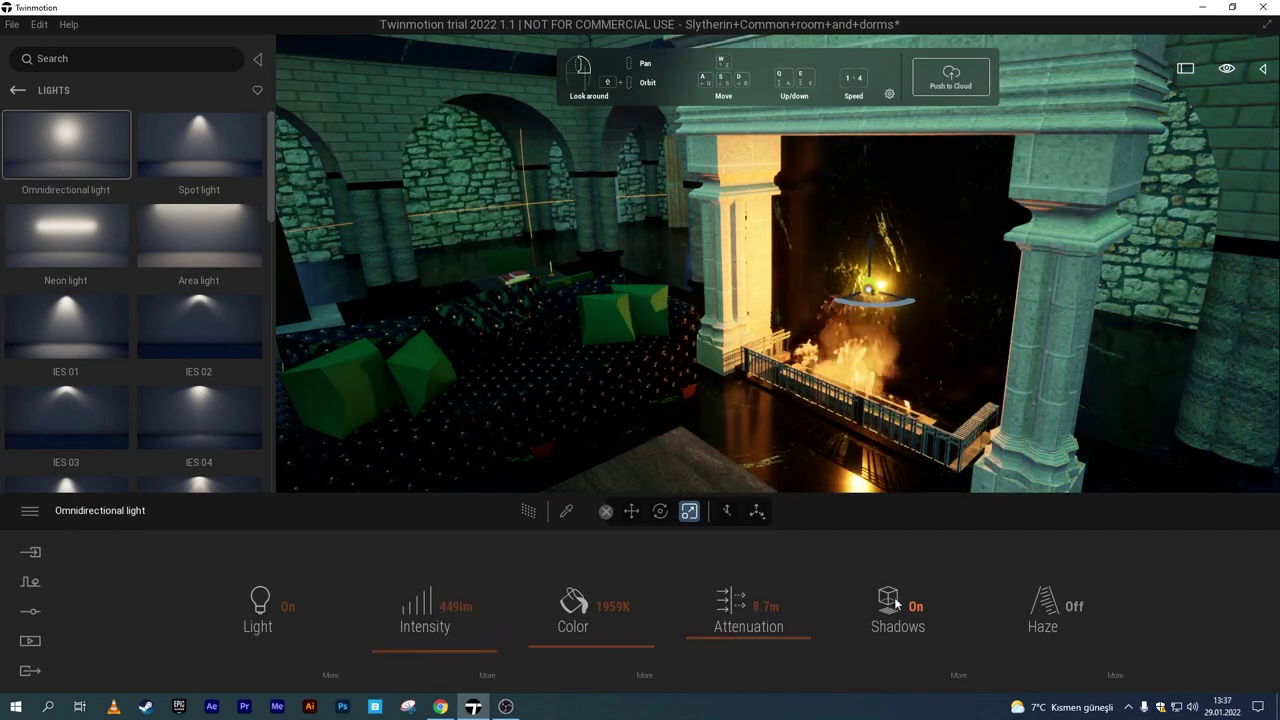
key(d)
Set the fire light to 2224K and 2138 lm, lower it, then place an area light.
click(604, 646)
click(496, 590)
drag(588, 650, 602, 650)
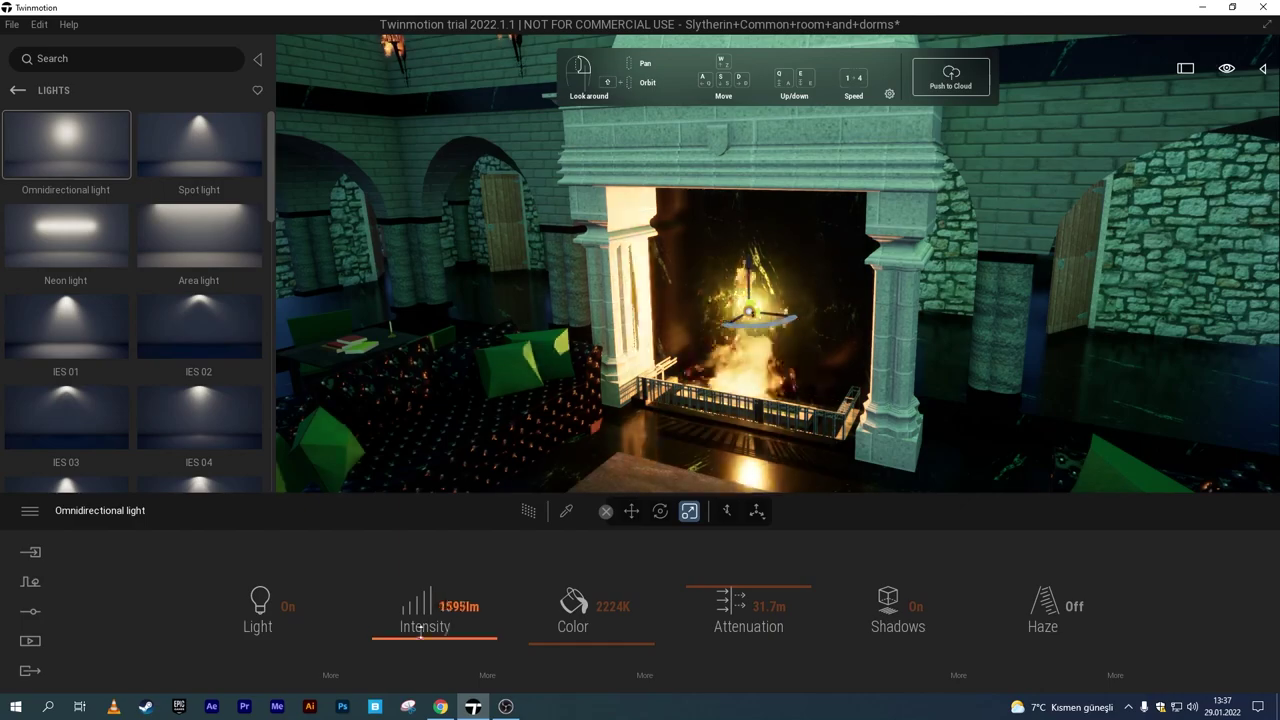
drag(435, 650, 470, 650)
drag(745, 292, 745, 332)
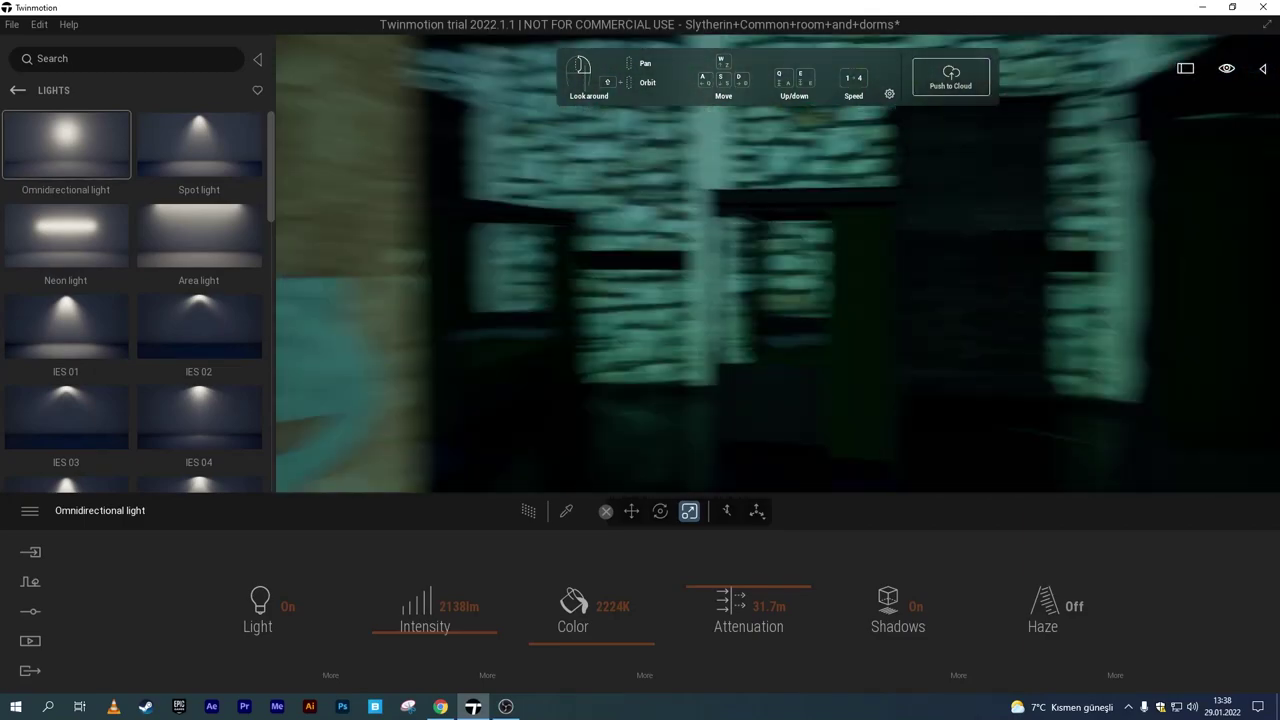
drag(199, 237, 610, 398)
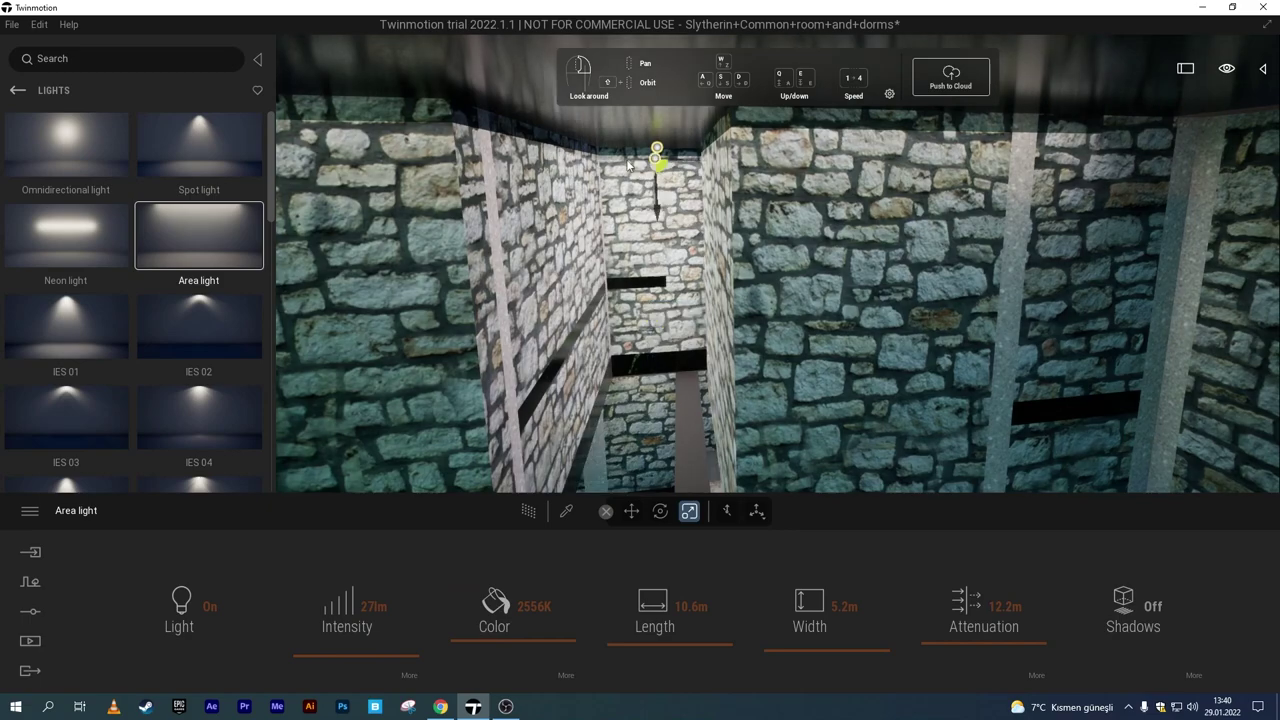
Set the selected area light to 87 lm intensity and 8463K colour temperature.
click(668, 180)
click(358, 655)
click(512, 636)
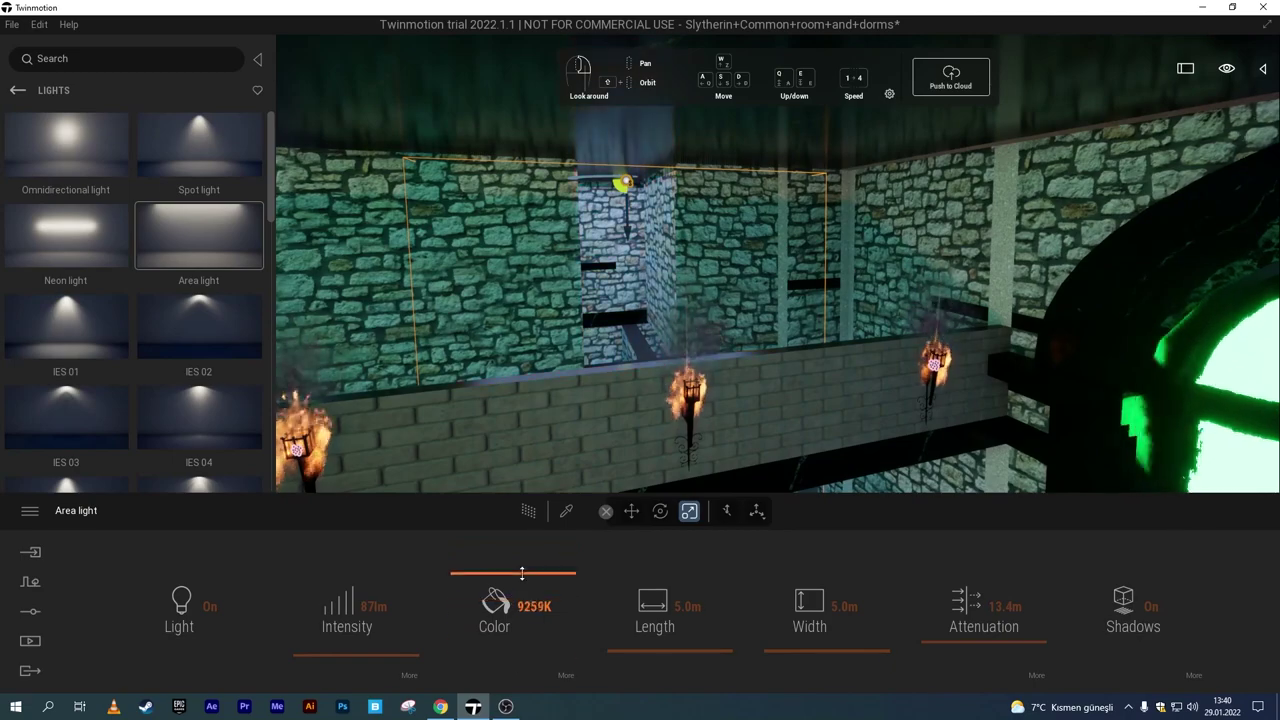
drag(521, 572, 505, 572)
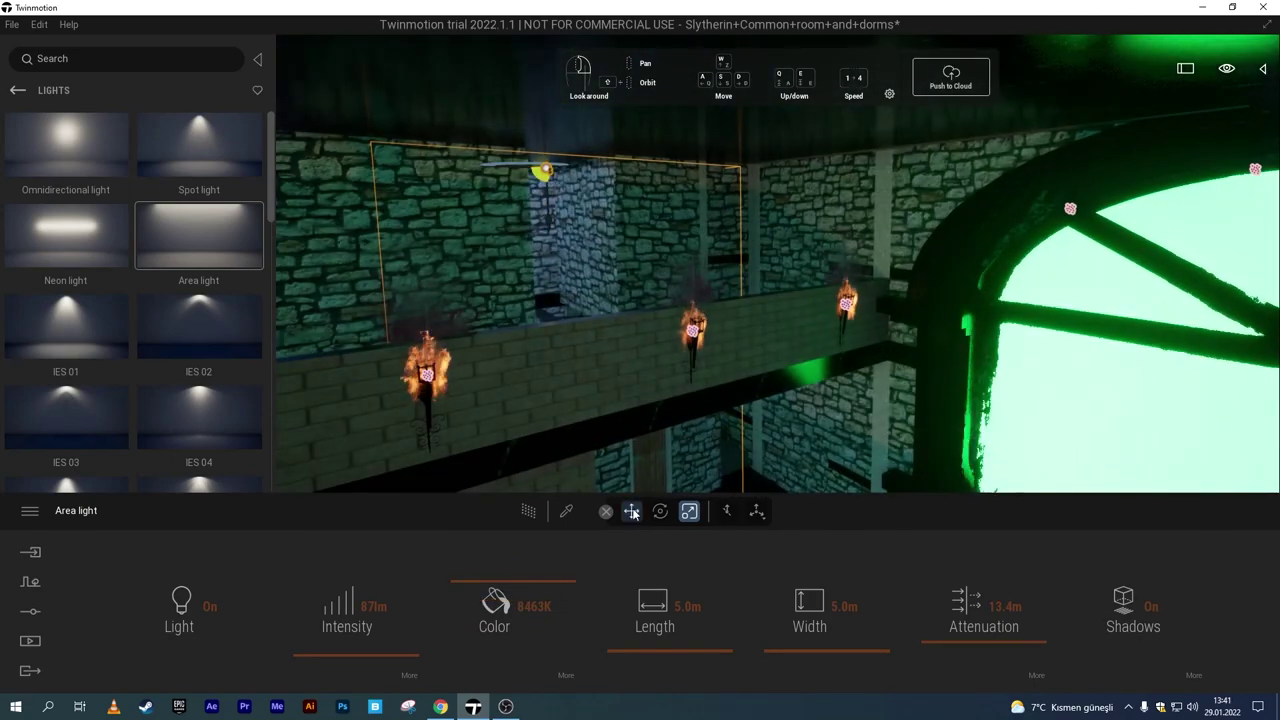
Copy the area light and raise the copy toward the ceiling above the gallery.
drag(541, 172, 1127, 246)
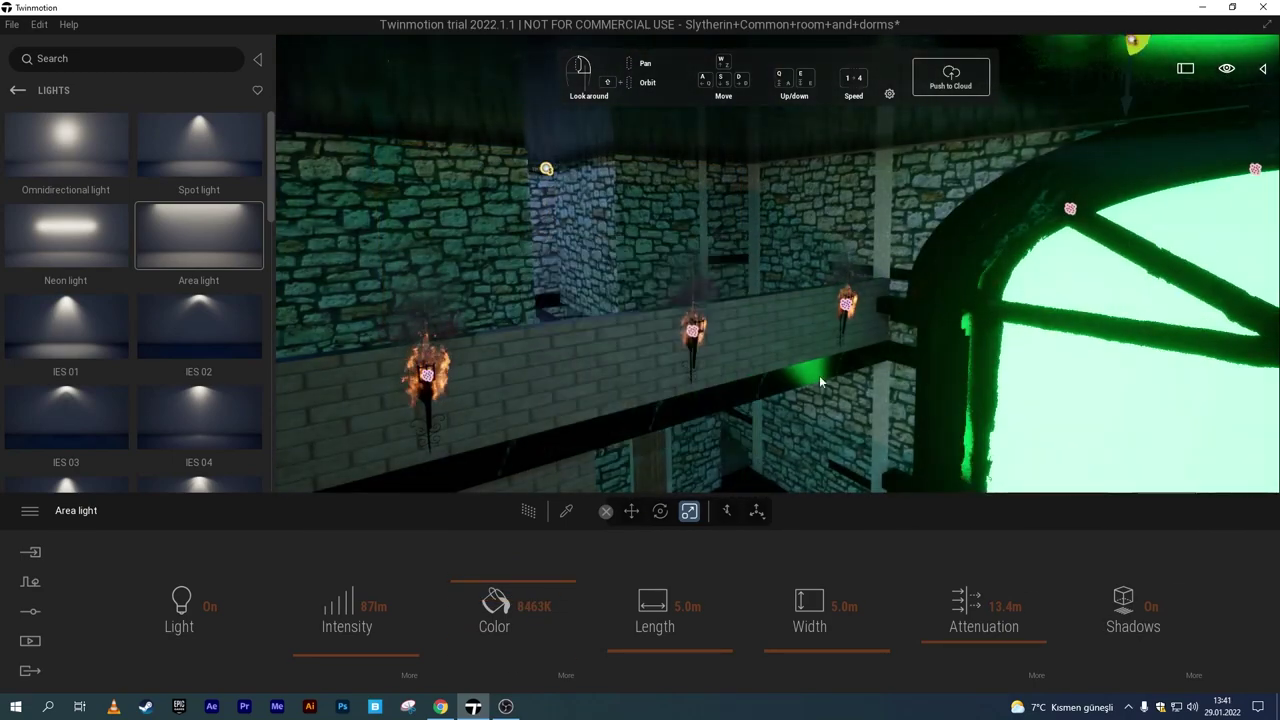
click(629, 442)
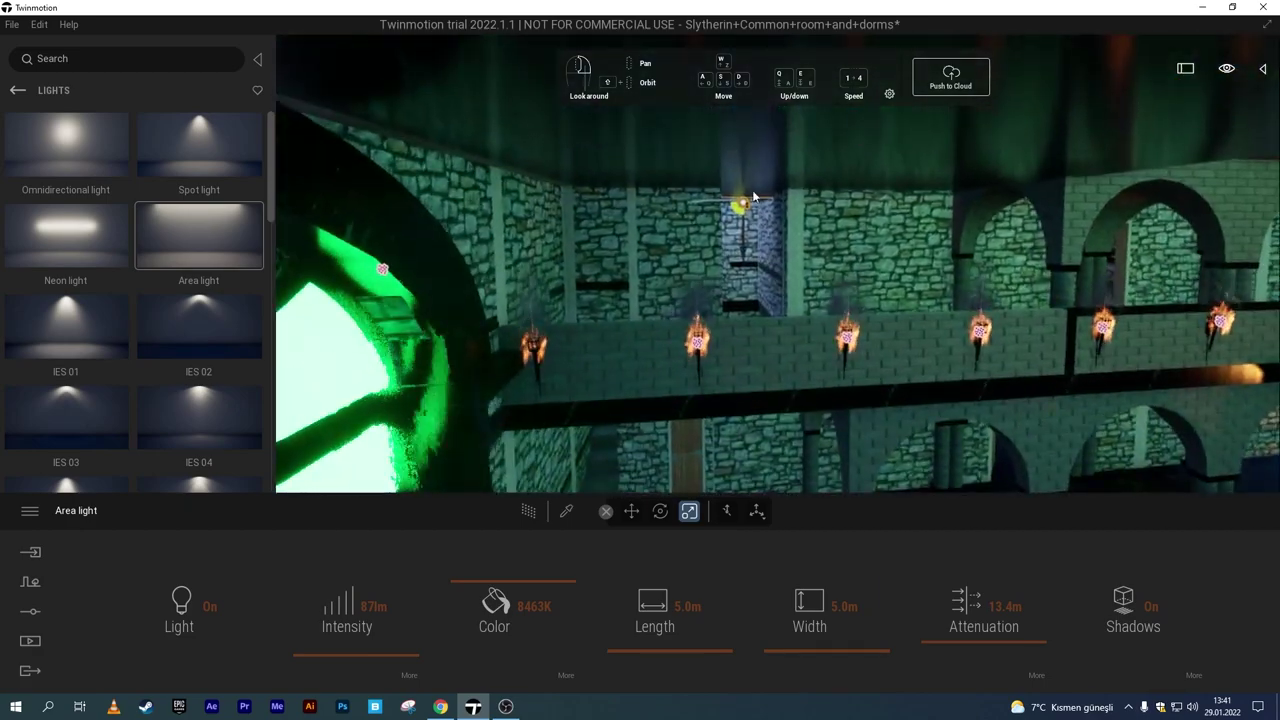
scroll(755, 197, up, 5)
drag(767, 200, 766, 179)
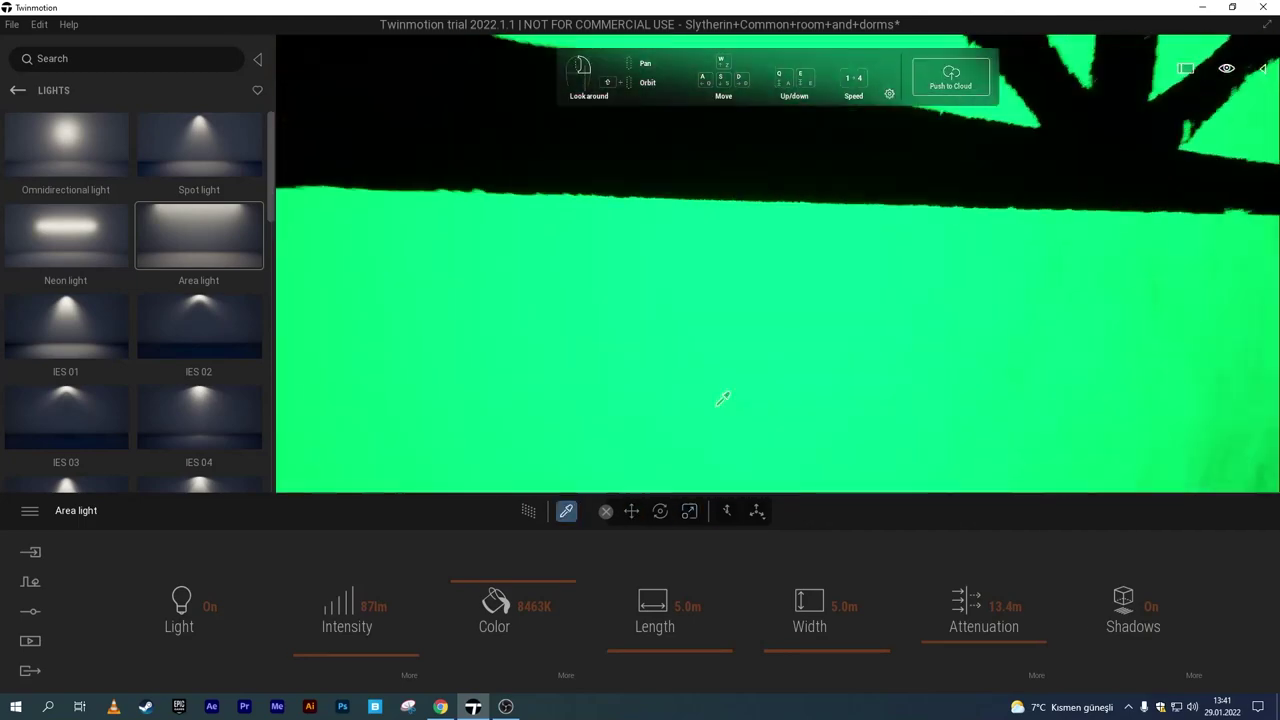
click(680, 417)
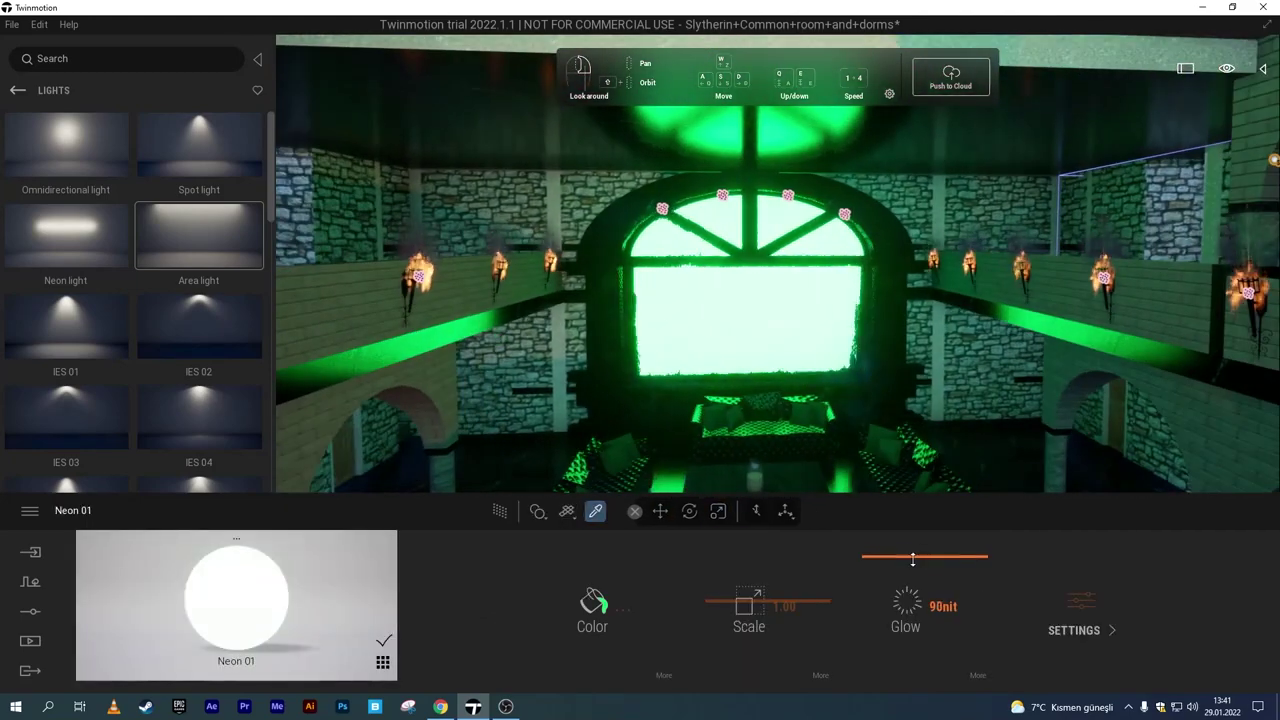
Dim the Neon 01 window glow to 33 nit, tint Color_D03's glow orange, add a spot light.
click(903, 618)
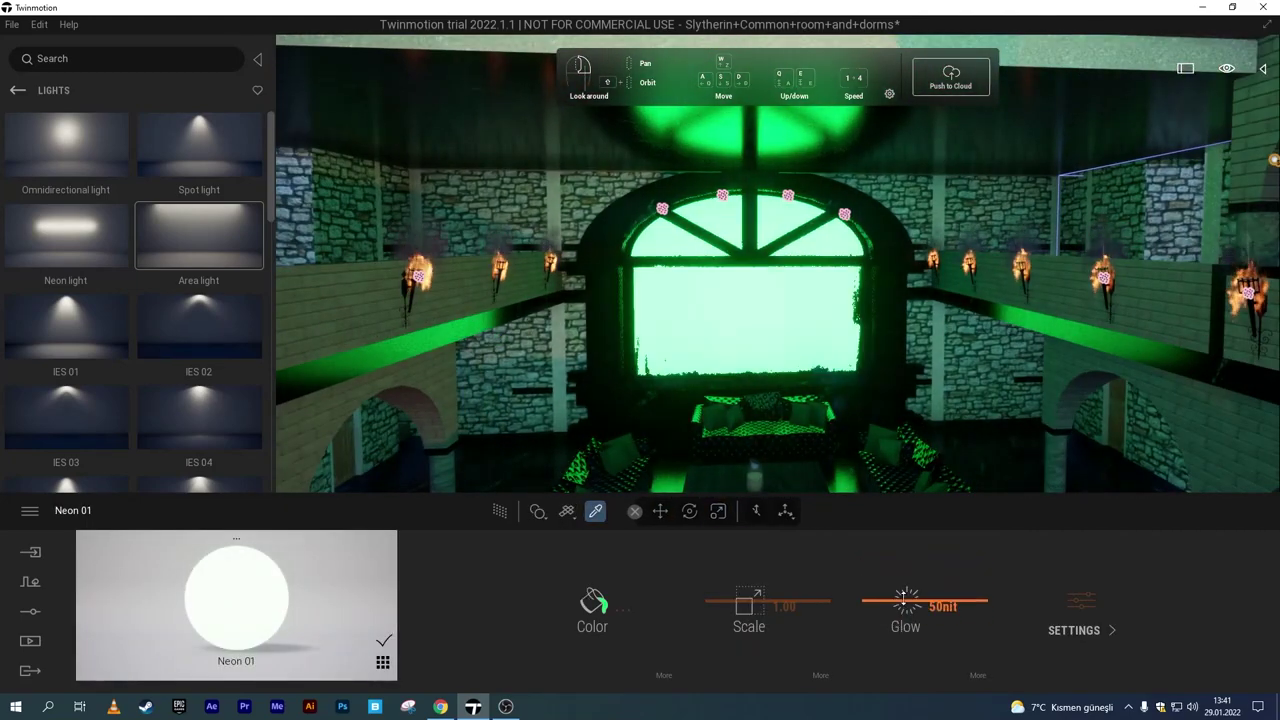
drag(897, 606, 897, 622)
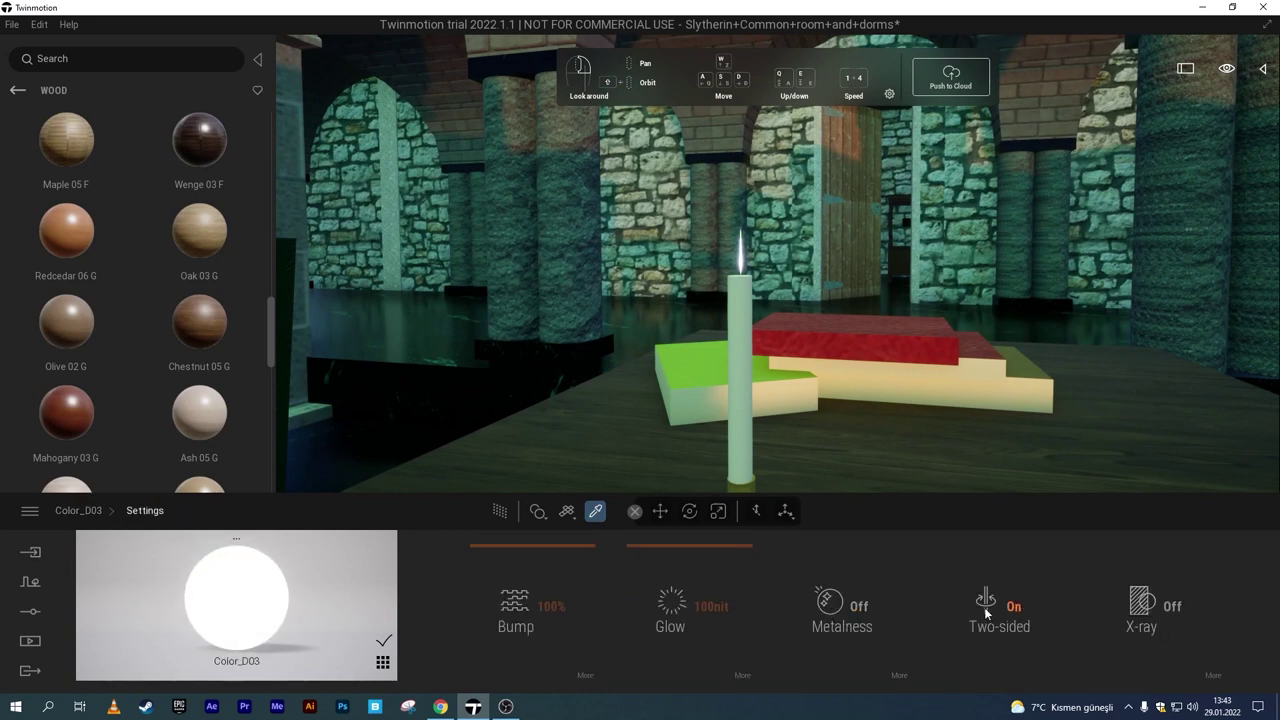
click(751, 602)
click(365, 360)
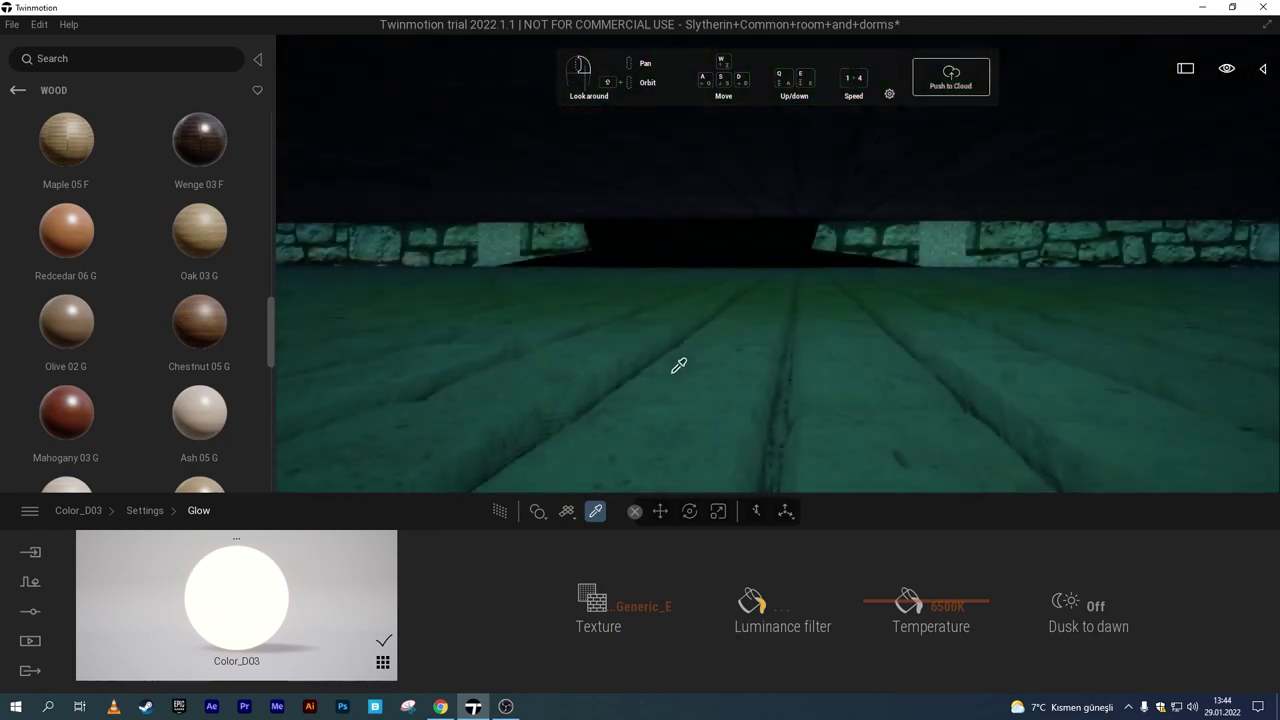
click(18, 91)
drag(199, 145, 643, 226)
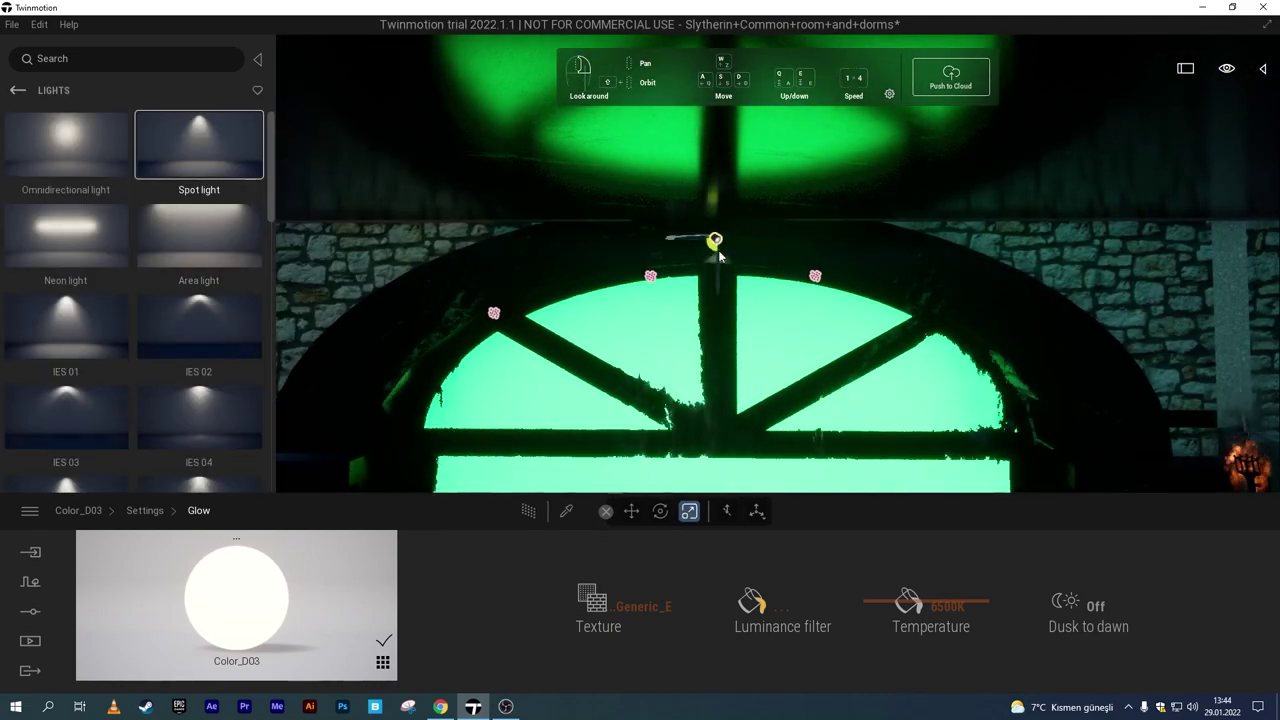
Drop the spot light at the green arched window and pull the view back across the hall.
drag(711, 290, 713, 288)
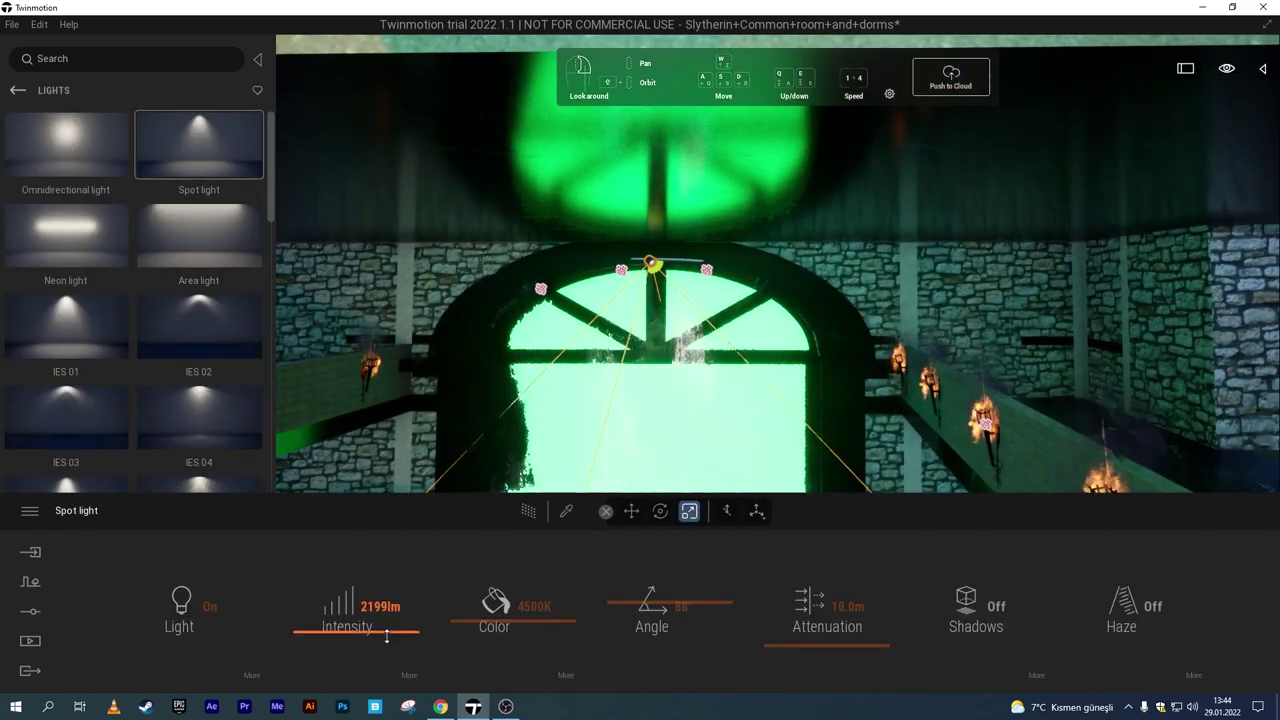
scroll(704, 446, up, 3)
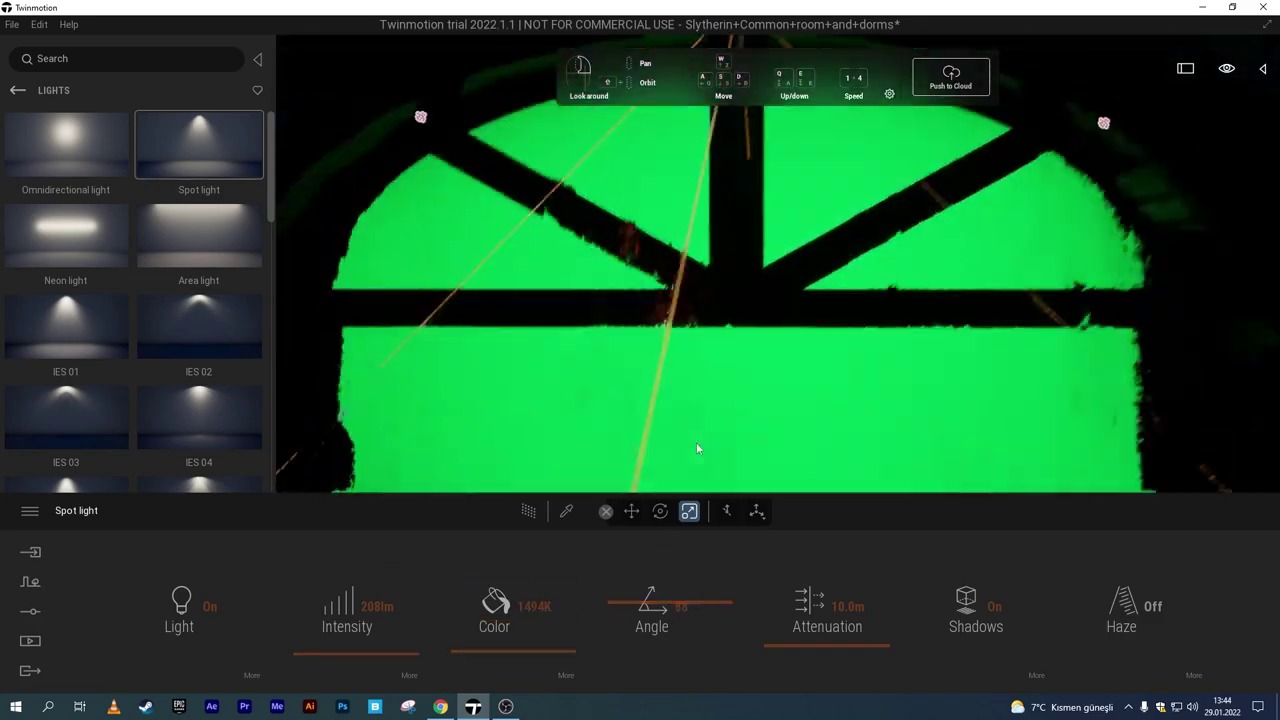
scroll(704, 446, down, 3)
drag(704, 446, 600, 430)
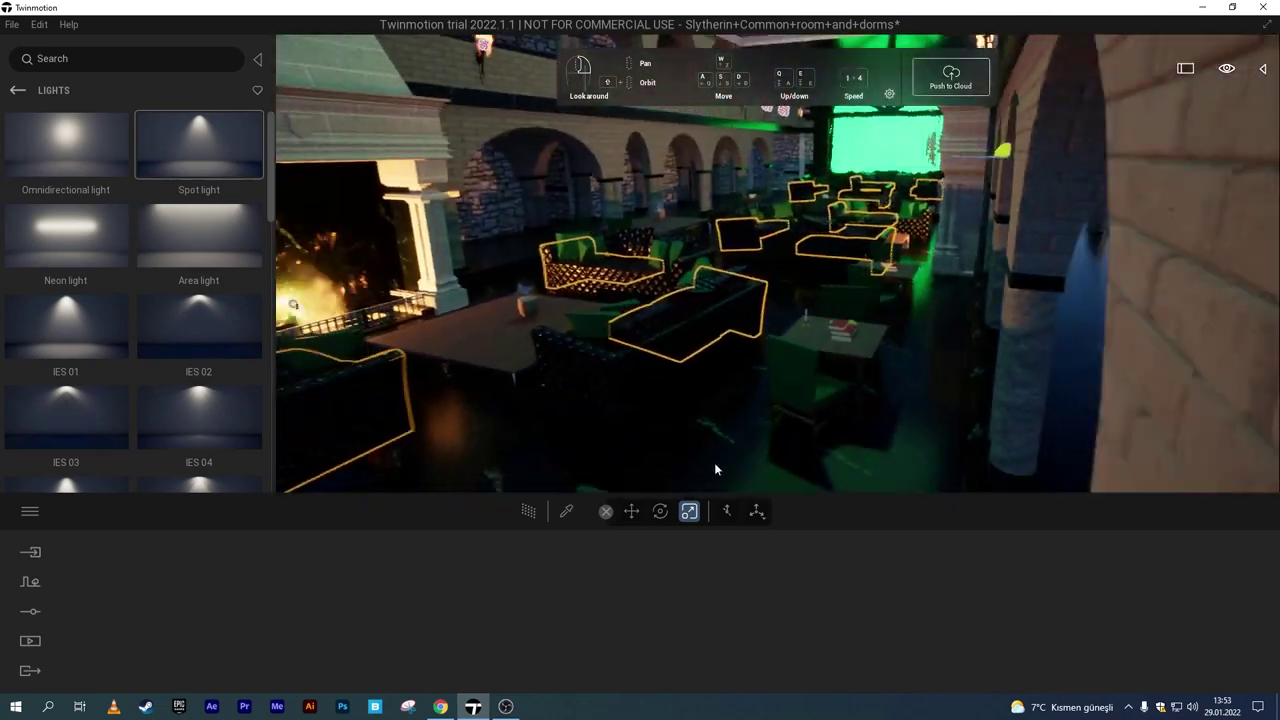
Preview the hall path-traced, cut a light's attenuation to 47 m, and tint the Neon 02 glow green.
click(714, 468)
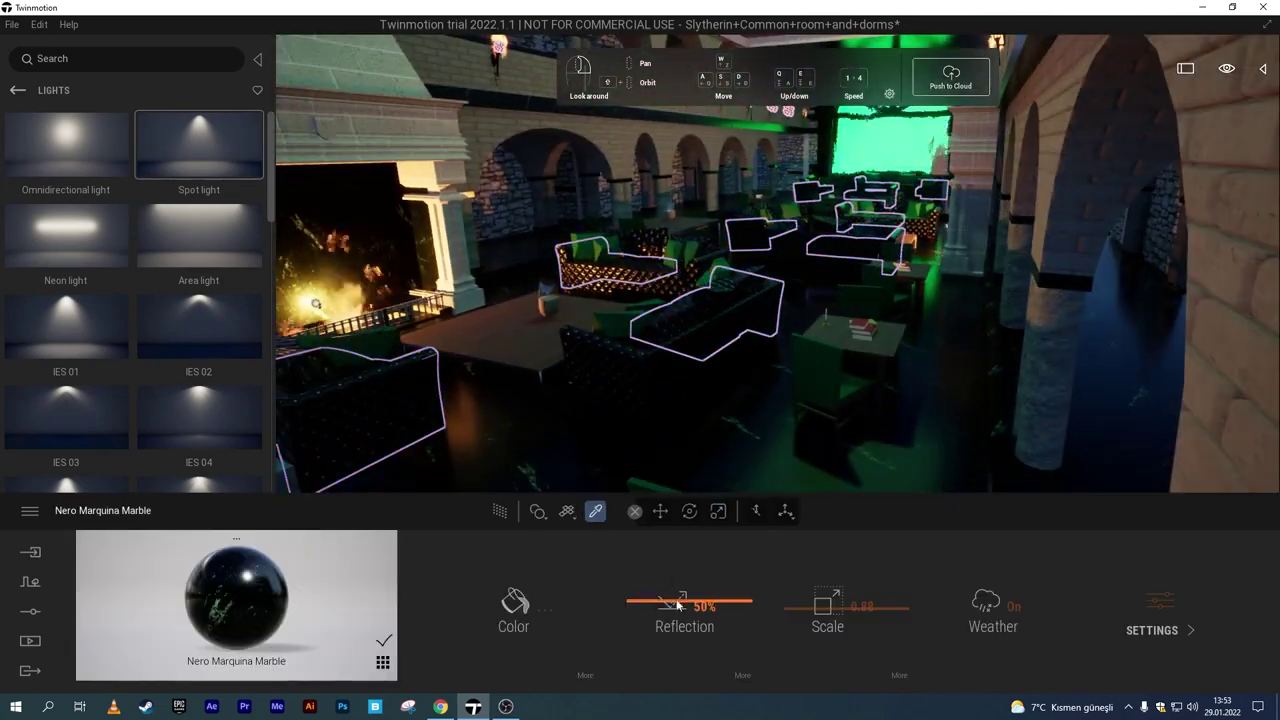
click(499, 513)
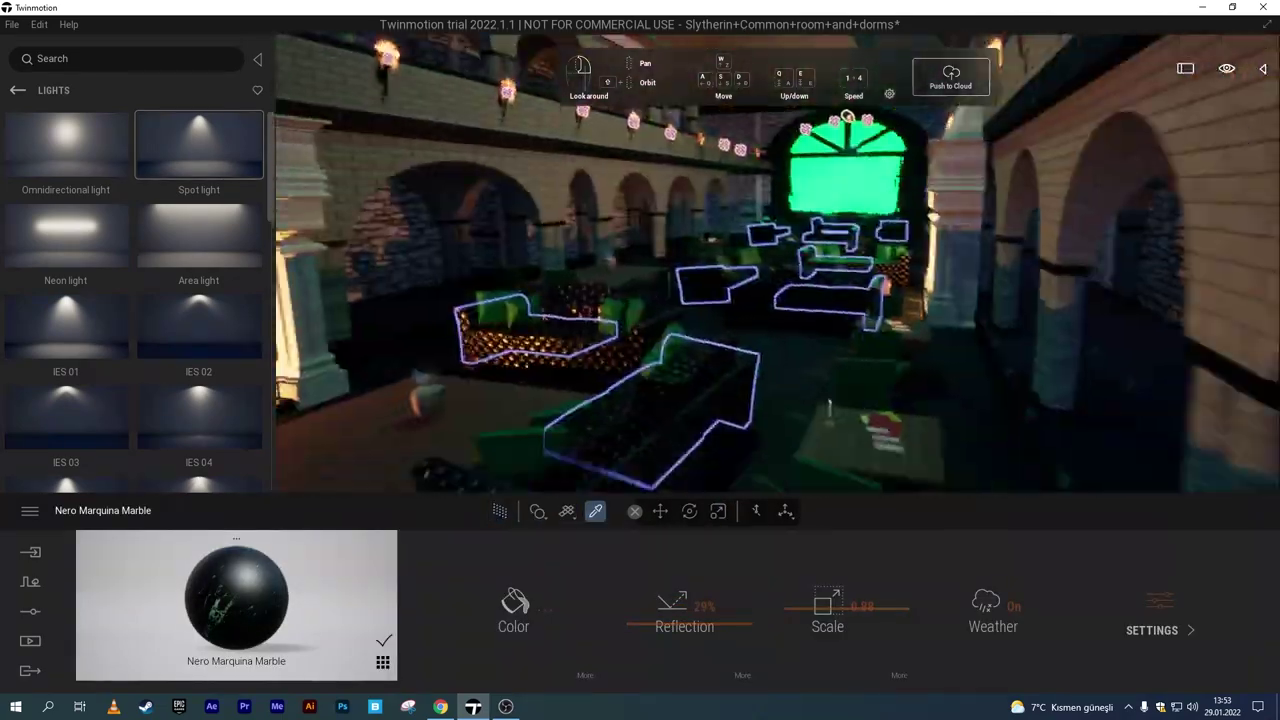
click(499, 511)
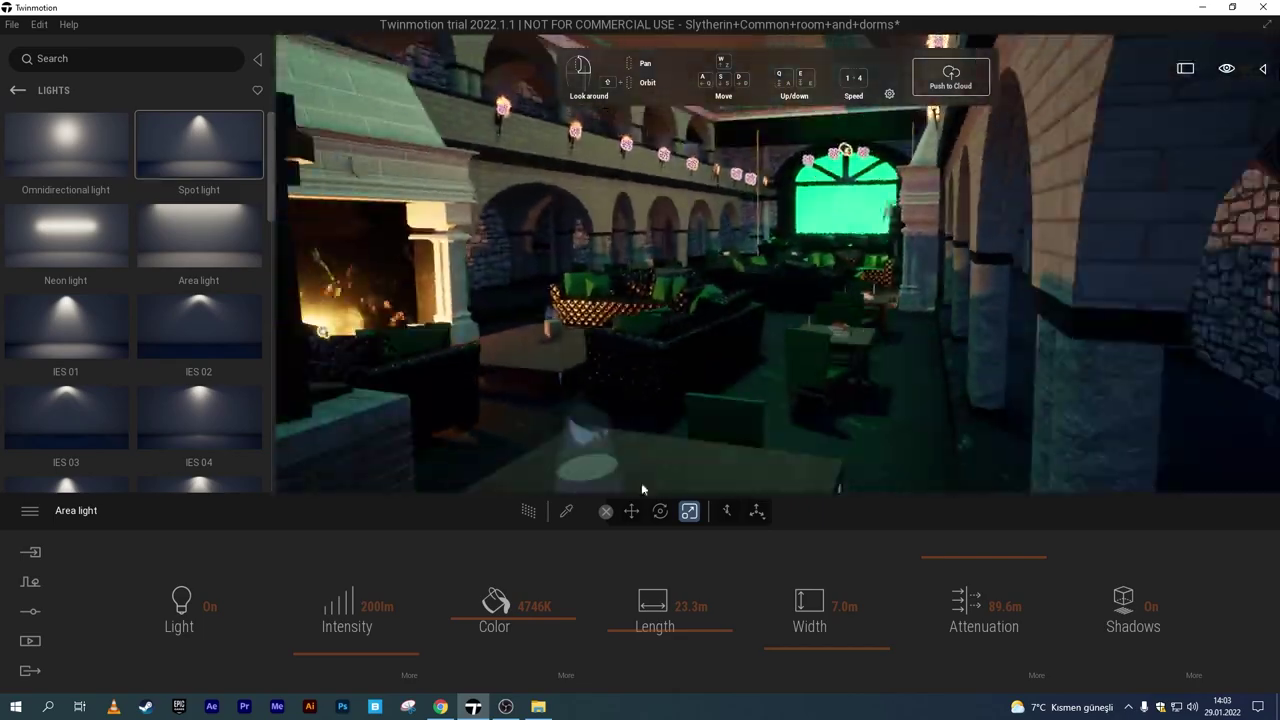
drag(1005, 610, 966, 597)
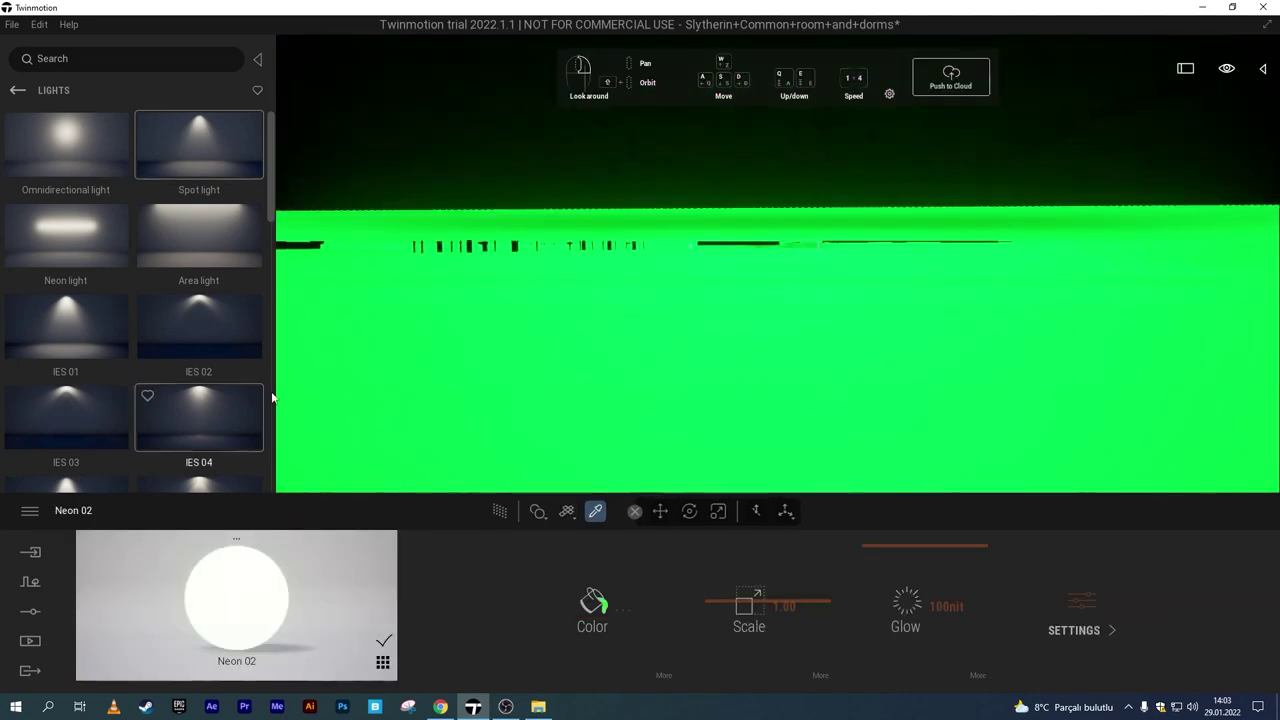
drag(905, 652, 988, 652)
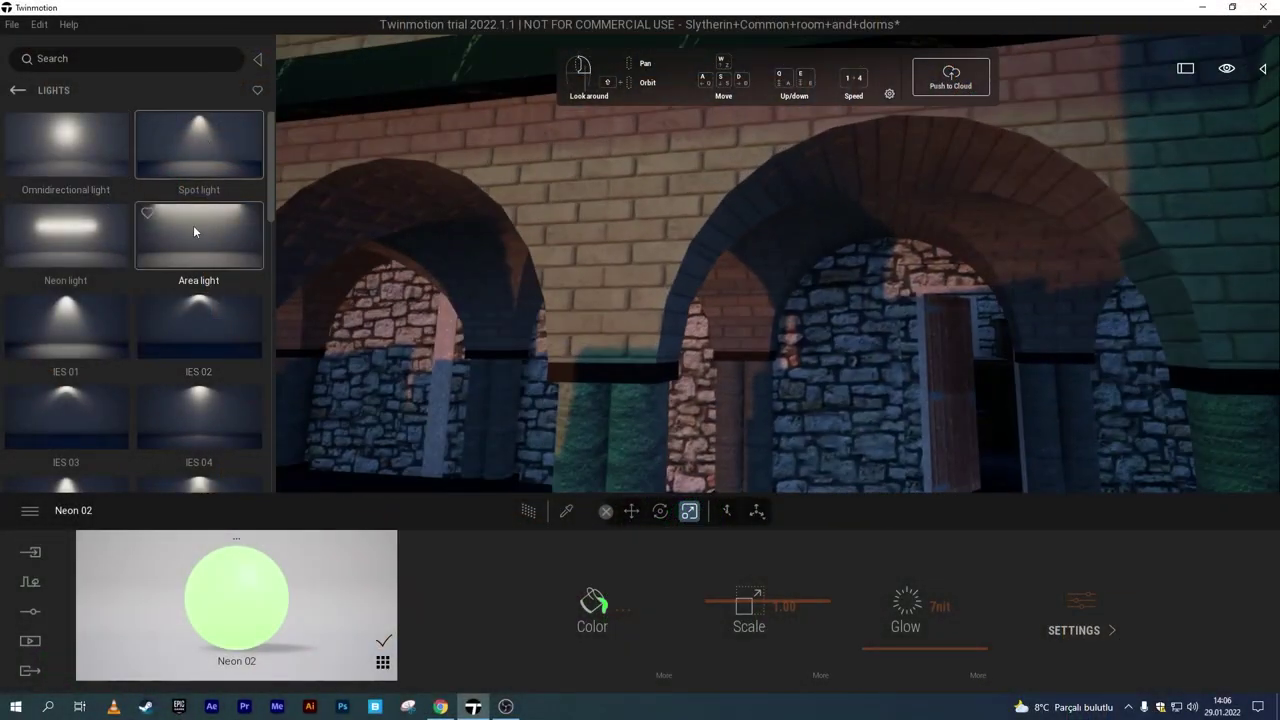
Place an omnidirectional light under the right arch and lower it into the archway.
scroll(210, 246, down, 2)
scroll(78, 290, down, 2)
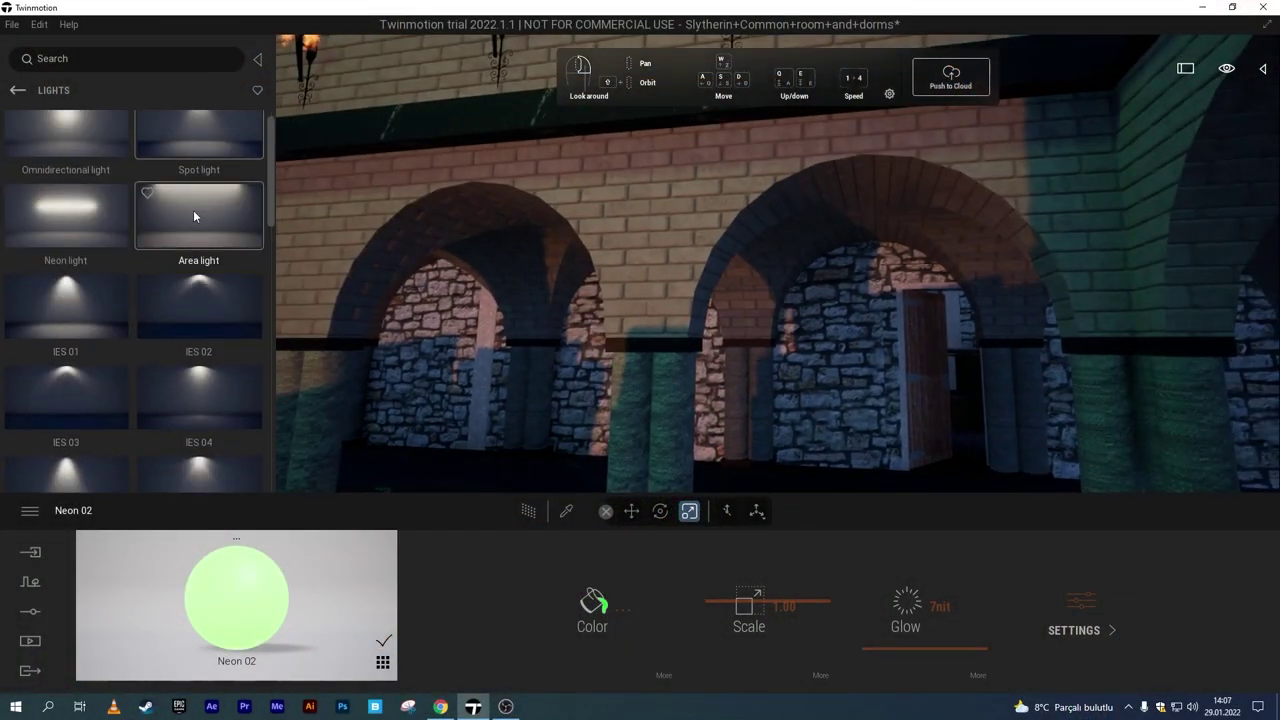
drag(193, 215, 858, 206)
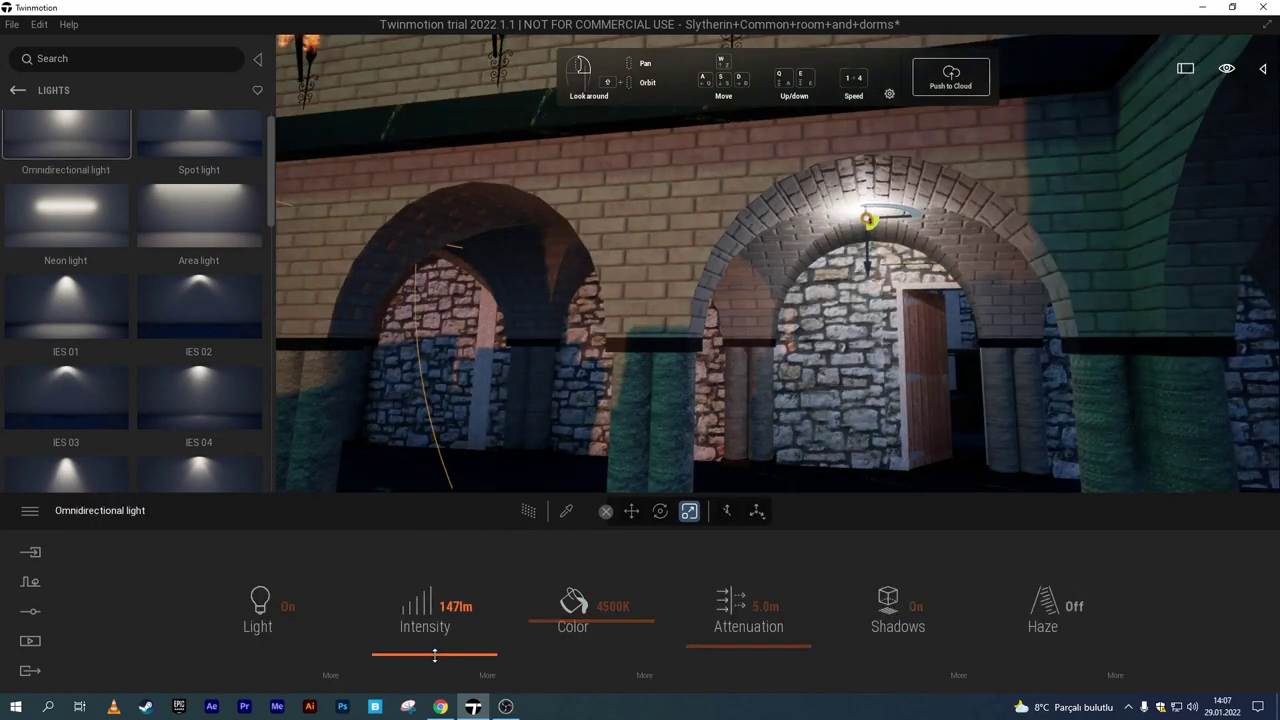
text(120)
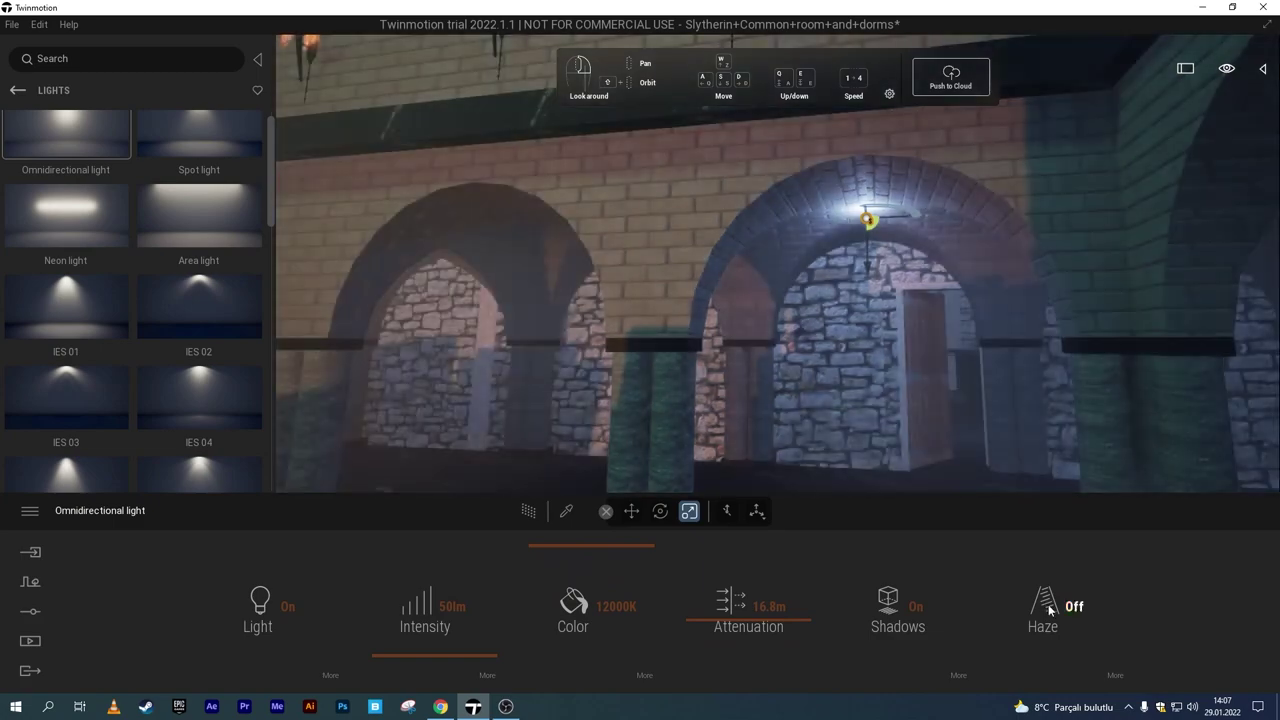
drag(780, 451, 809, 451)
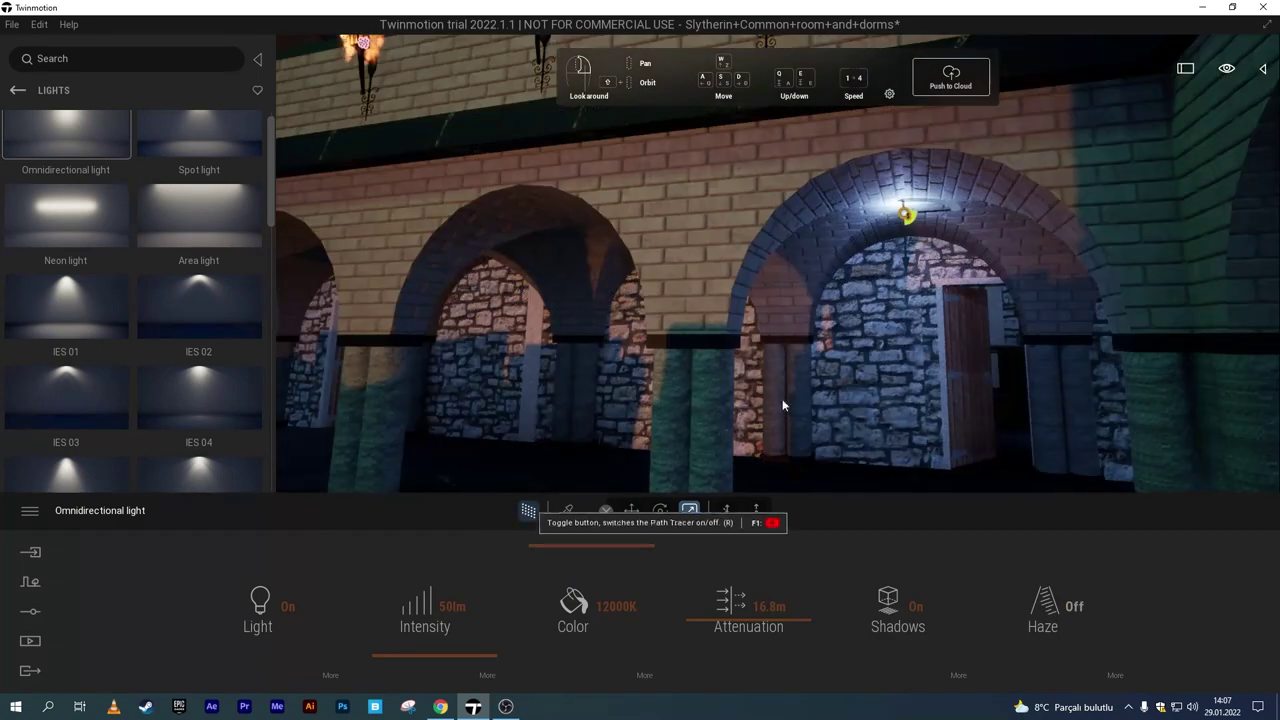
mouse_move(893, 260)
mouse_down()
mouse_move(897, 343)
mouse_move(897, 313)
mouse_up()
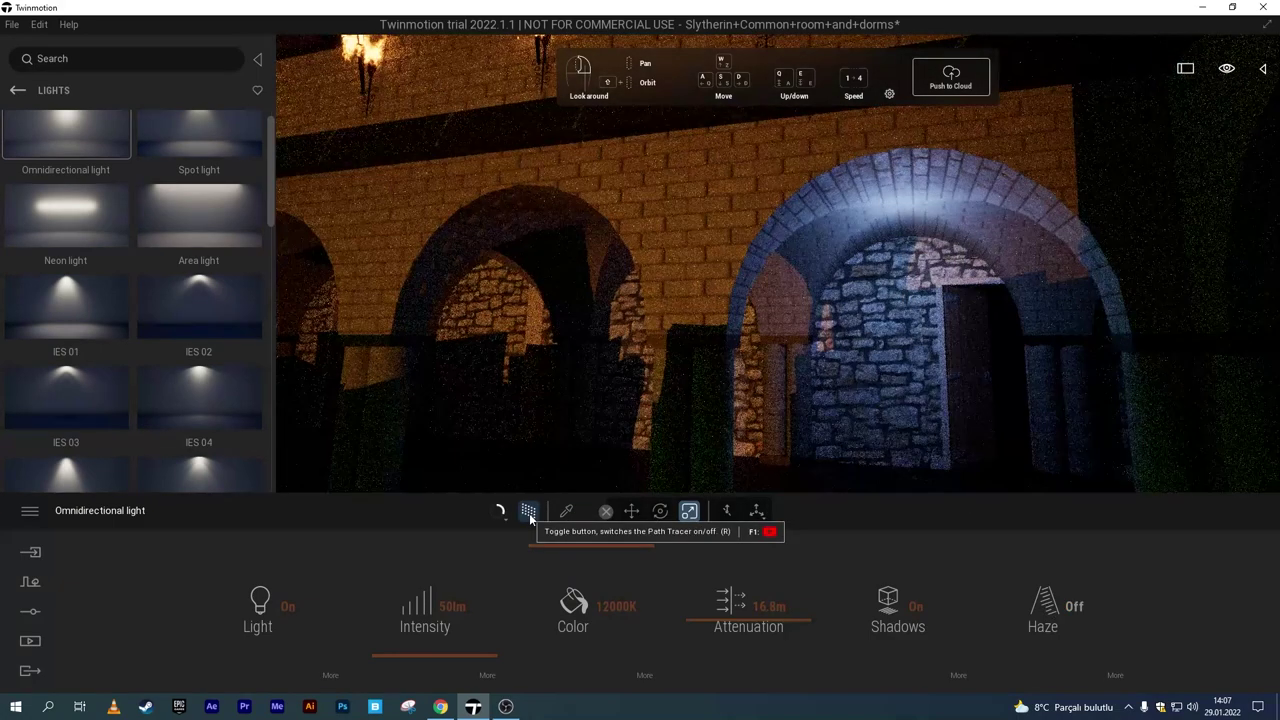
drag(612, 440, 697, 344)
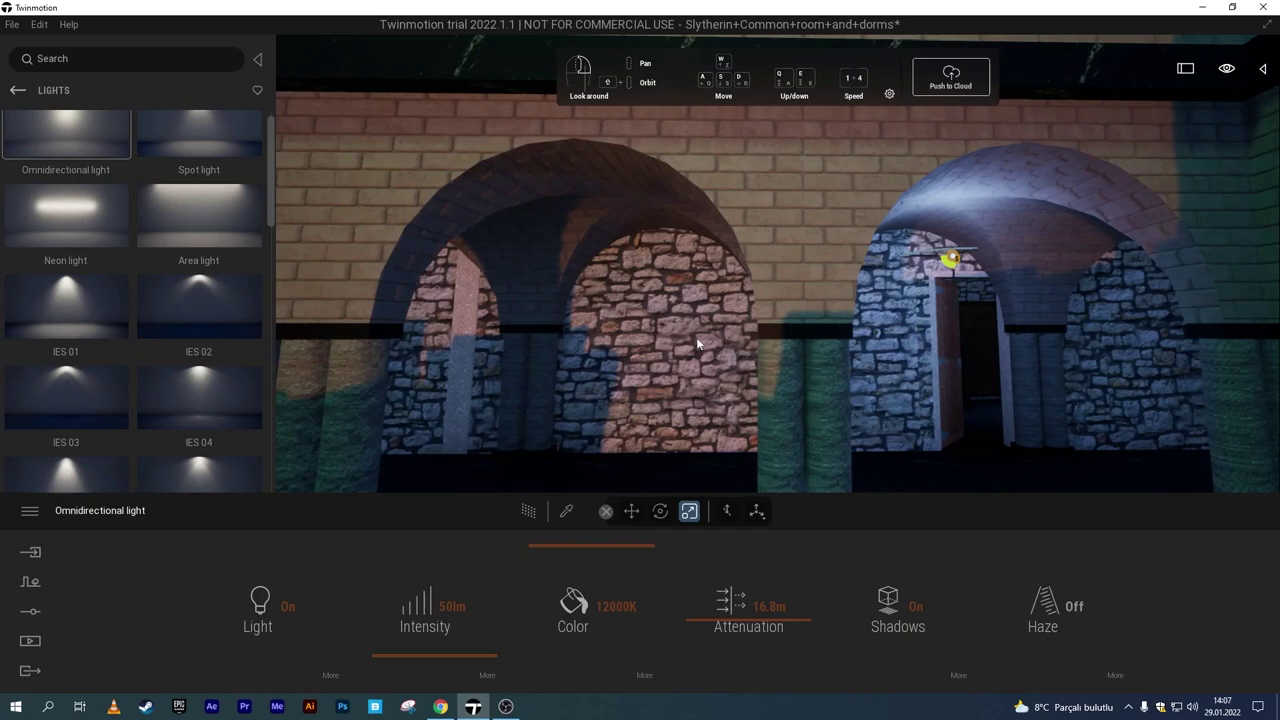
Copy the light to the left arch, set its reach to 37.4 m and intensity to 80 lm.
alt+drag(958, 262, 593, 260)
click(591, 434)
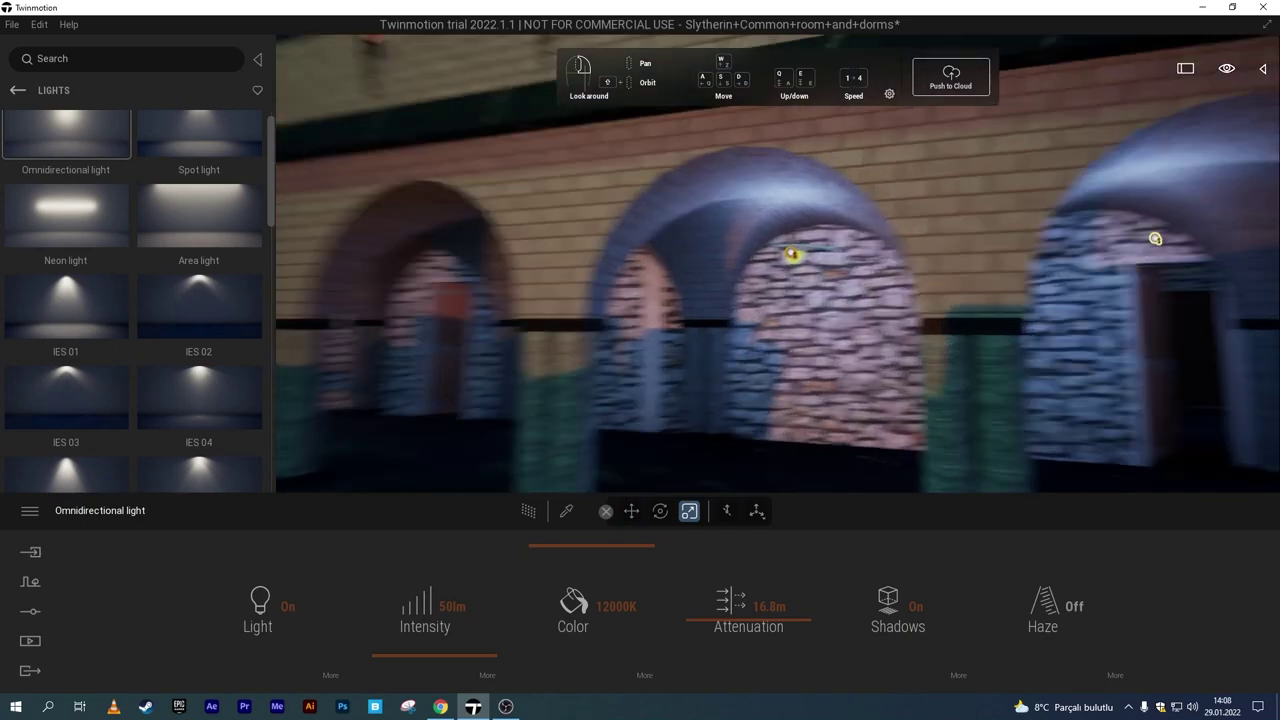
click(528, 511)
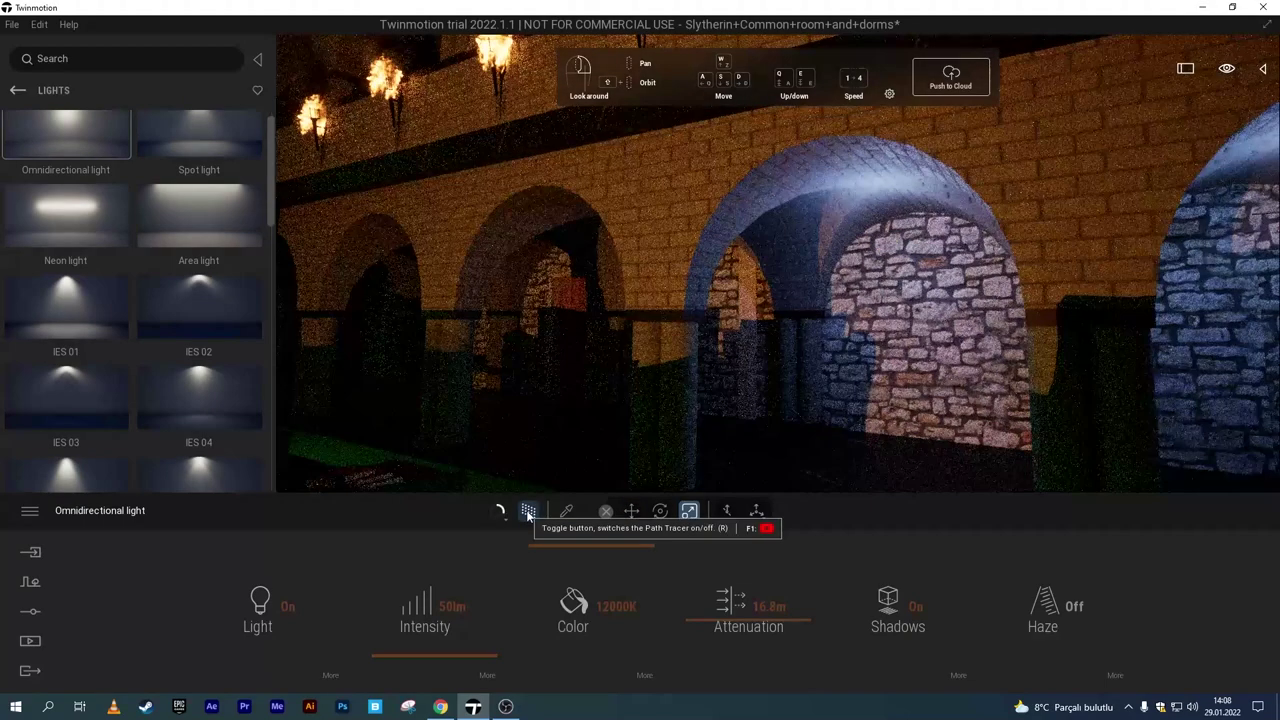
click(528, 512)
drag(756, 574, 581, 579)
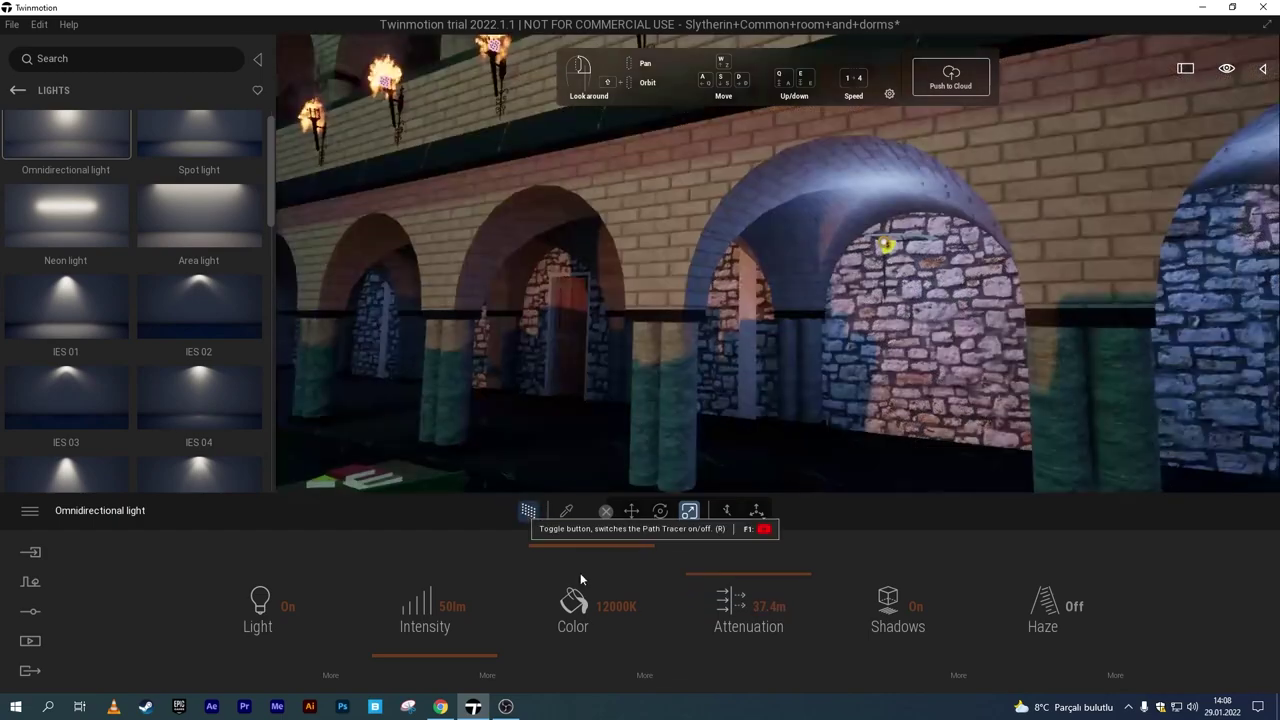
key(Return)
click(528, 512)
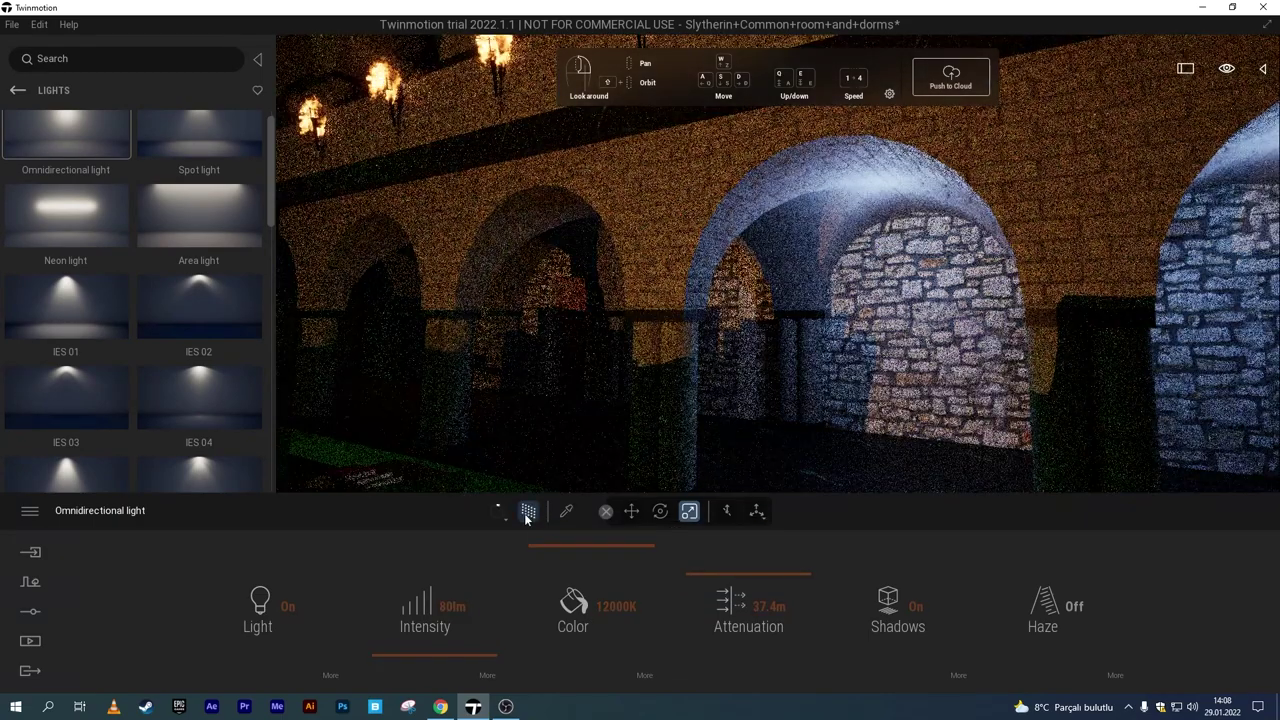
Lower the light slightly inside the arch and shorten its attenuation to 10.2 m.
drag(877, 368, 885, 364)
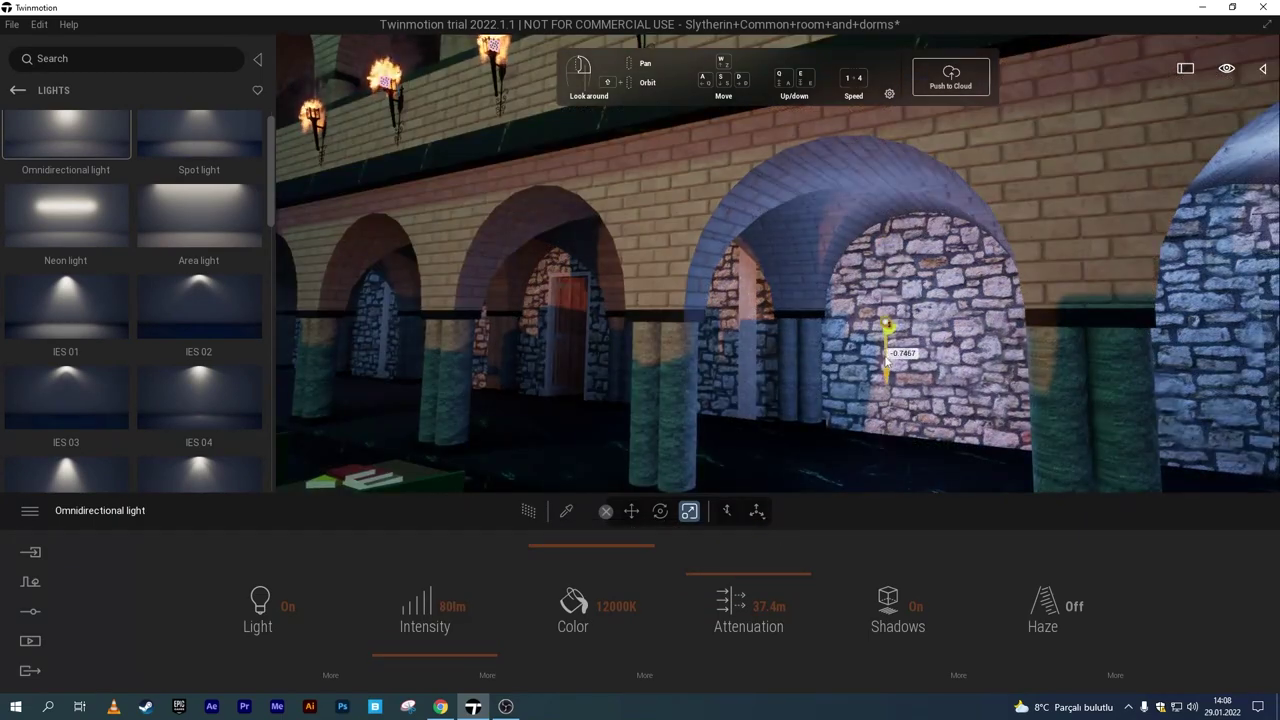
drag(751, 617, 730, 617)
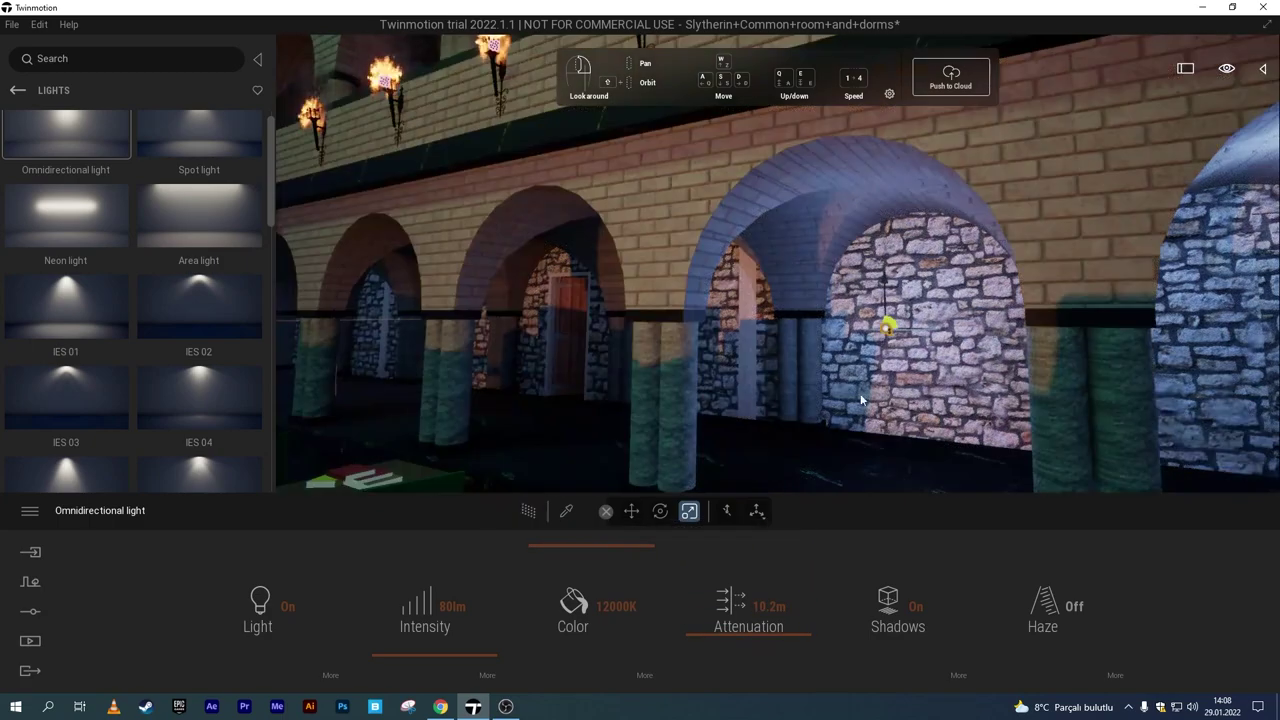
drag(860, 393, 1013, 197)
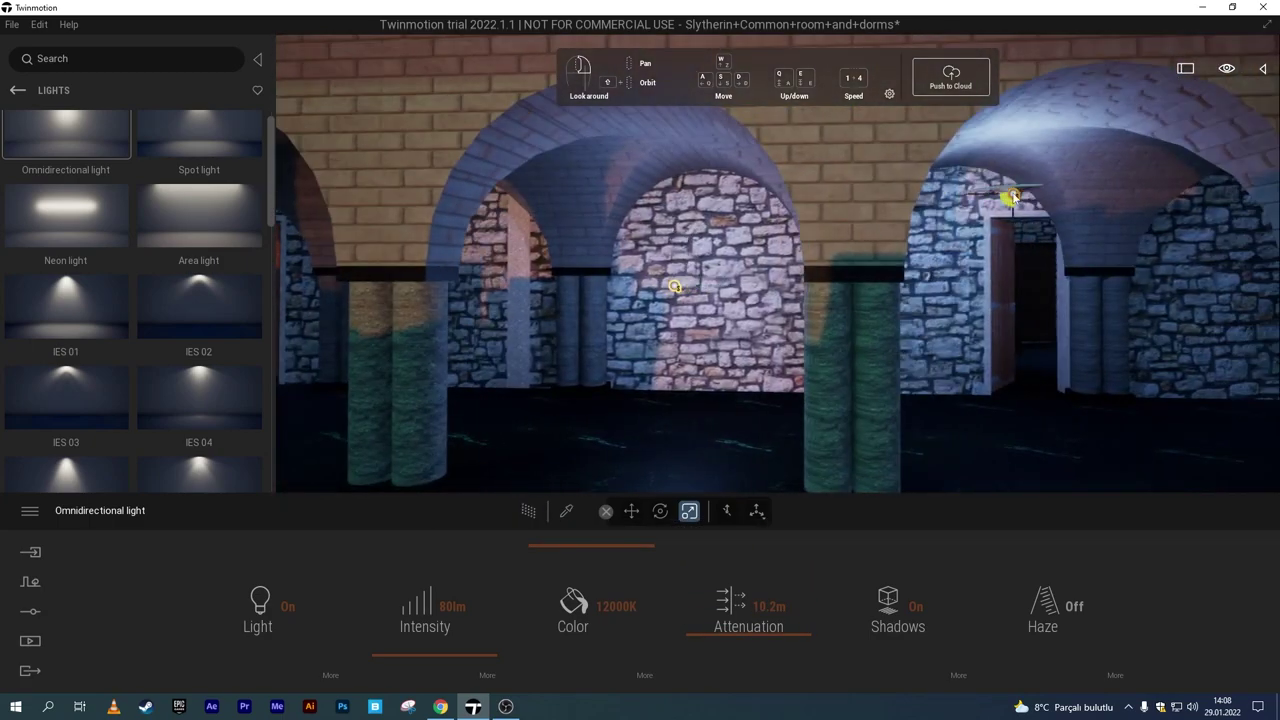
drag(617, 320, 617, 250)
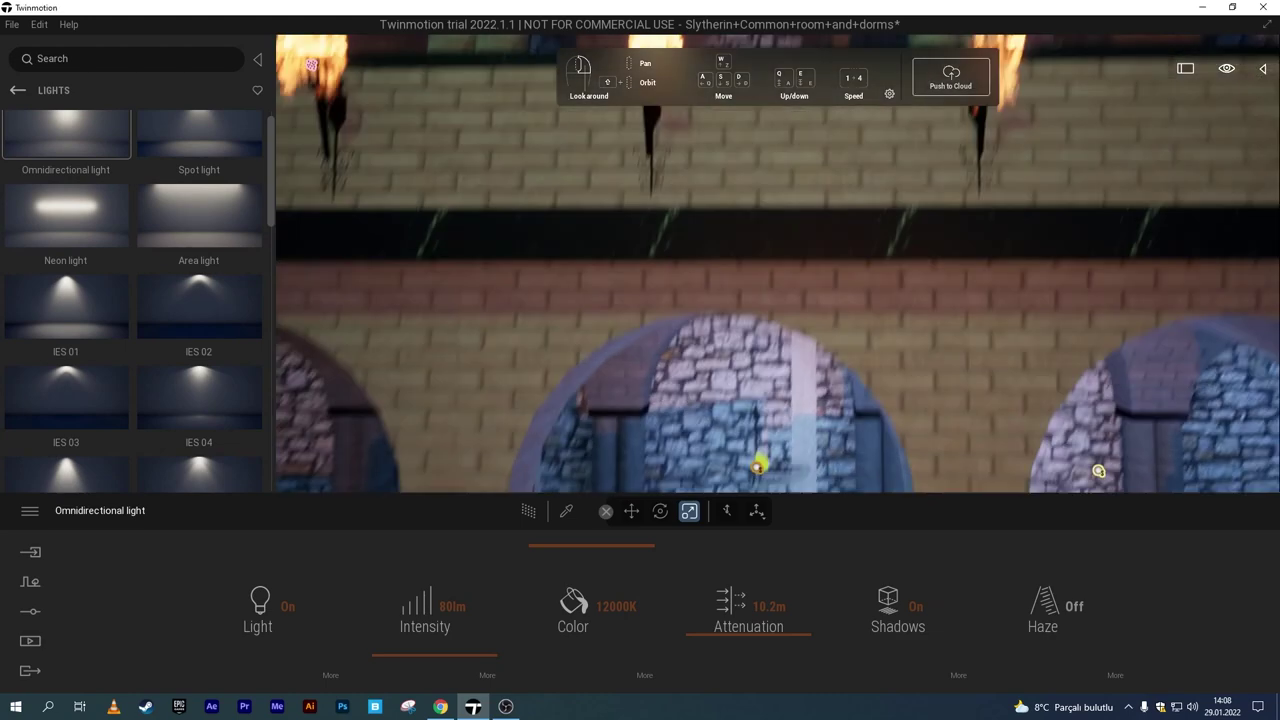
mouse_move(760, 466)
mouse_down()
mouse_move(760, 405)
mouse_move(870, 376)
mouse_move(574, 396)
mouse_up()
Copy the door light into the next two door archways.
key(a)
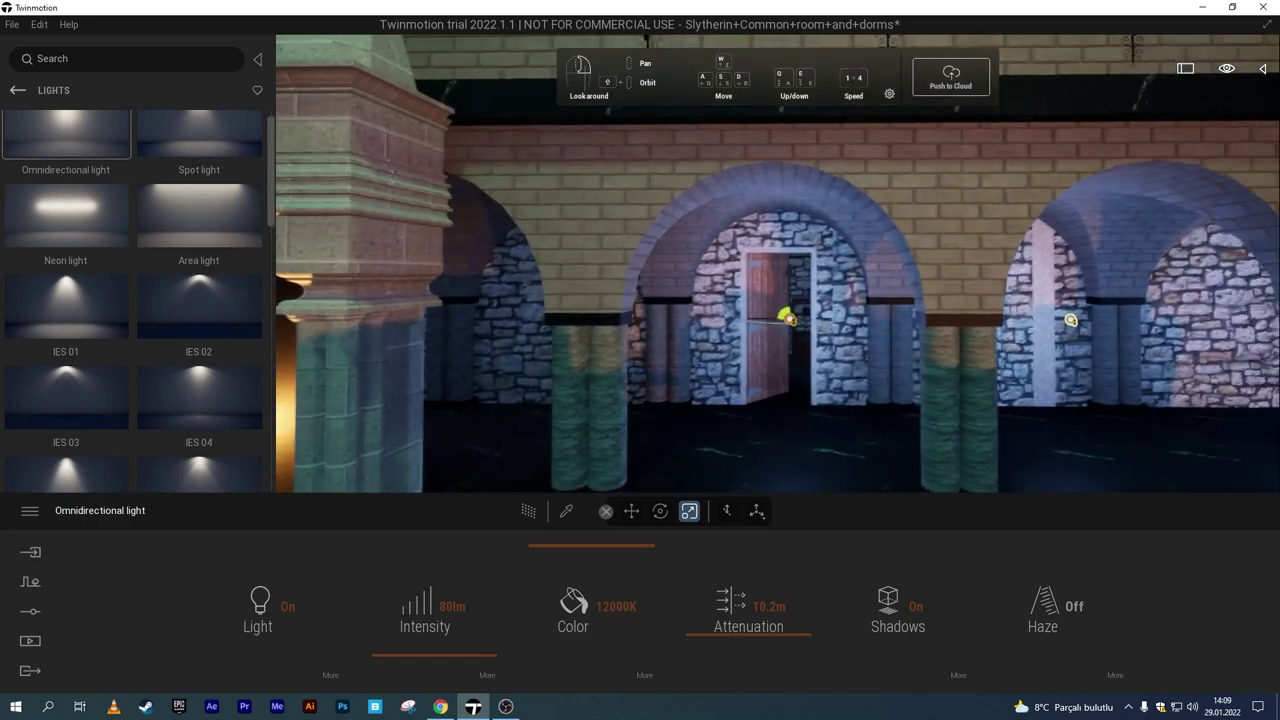
alt+drag(871, 351, 598, 383)
click(598, 437)
key(a)
drag(658, 356, 436, 341)
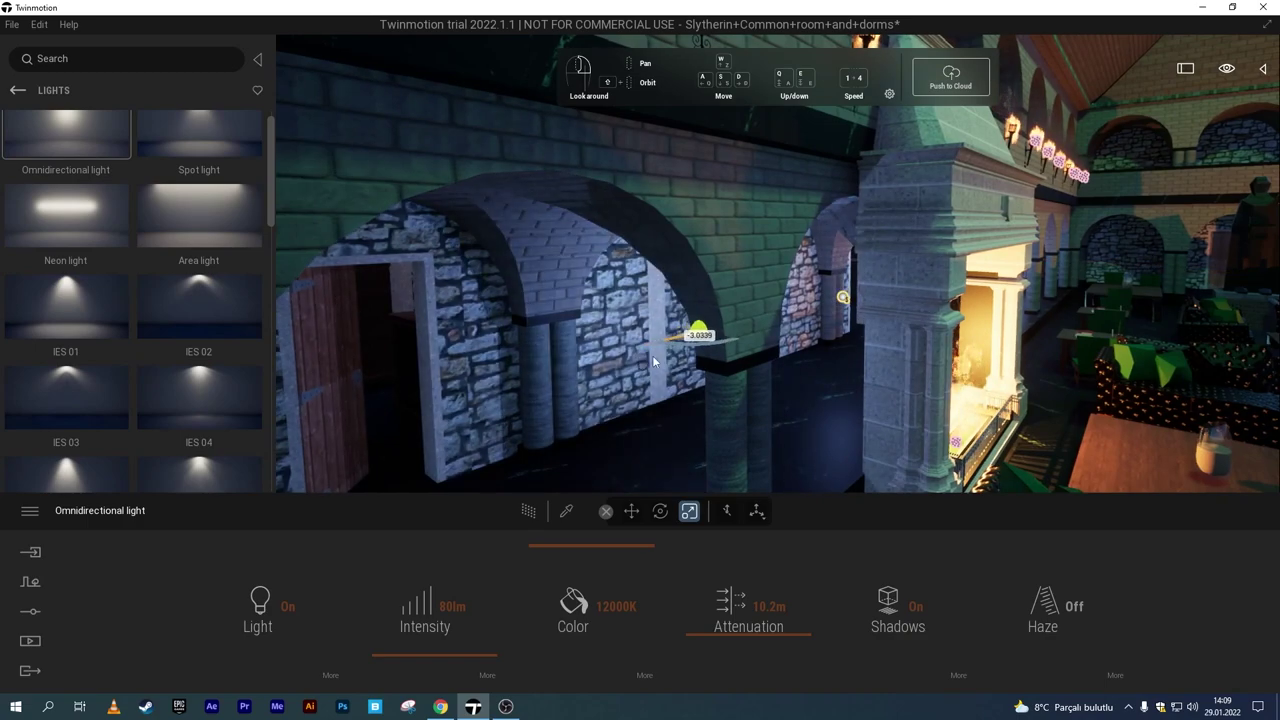
key(s)
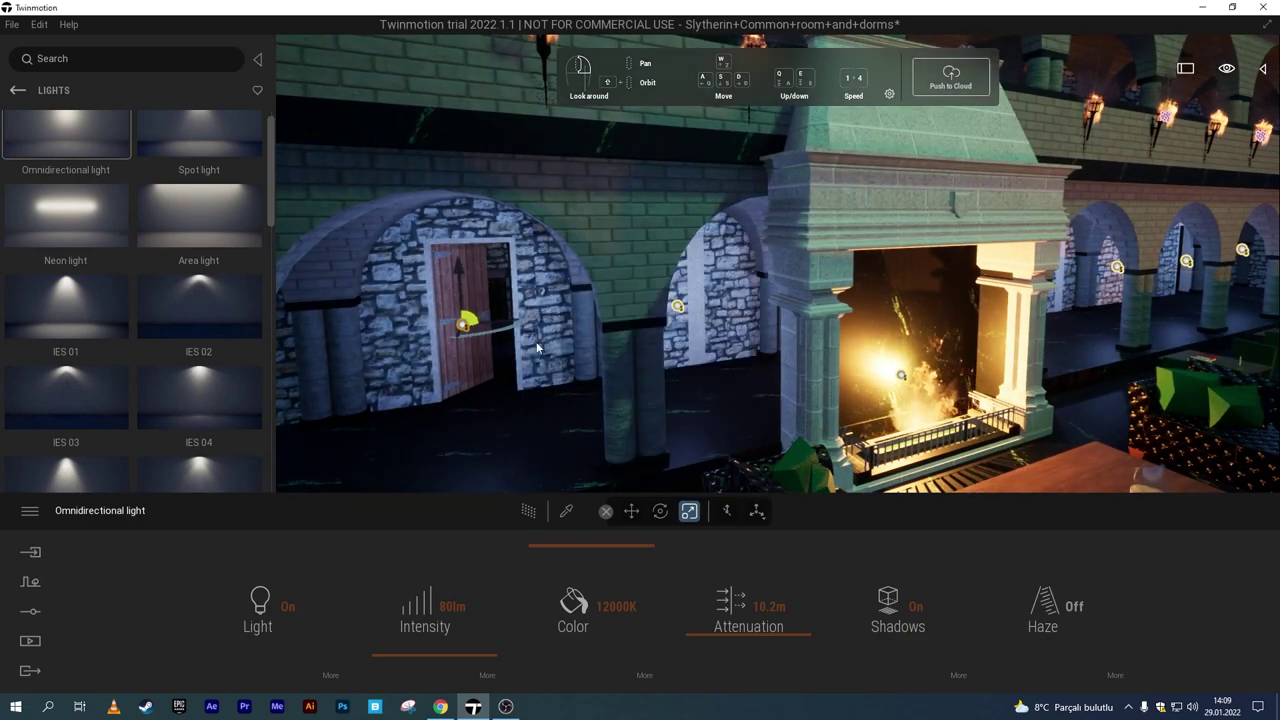
drag(436, 341, 765, 313)
key(a)
click(598, 437)
Place further light copies near the left door and beside it in the arch.
key(a)
mouse_move(560, 354)
mouse_down()
mouse_move(475, 310)
mouse_move(1117, 294)
mouse_up()
key(a)
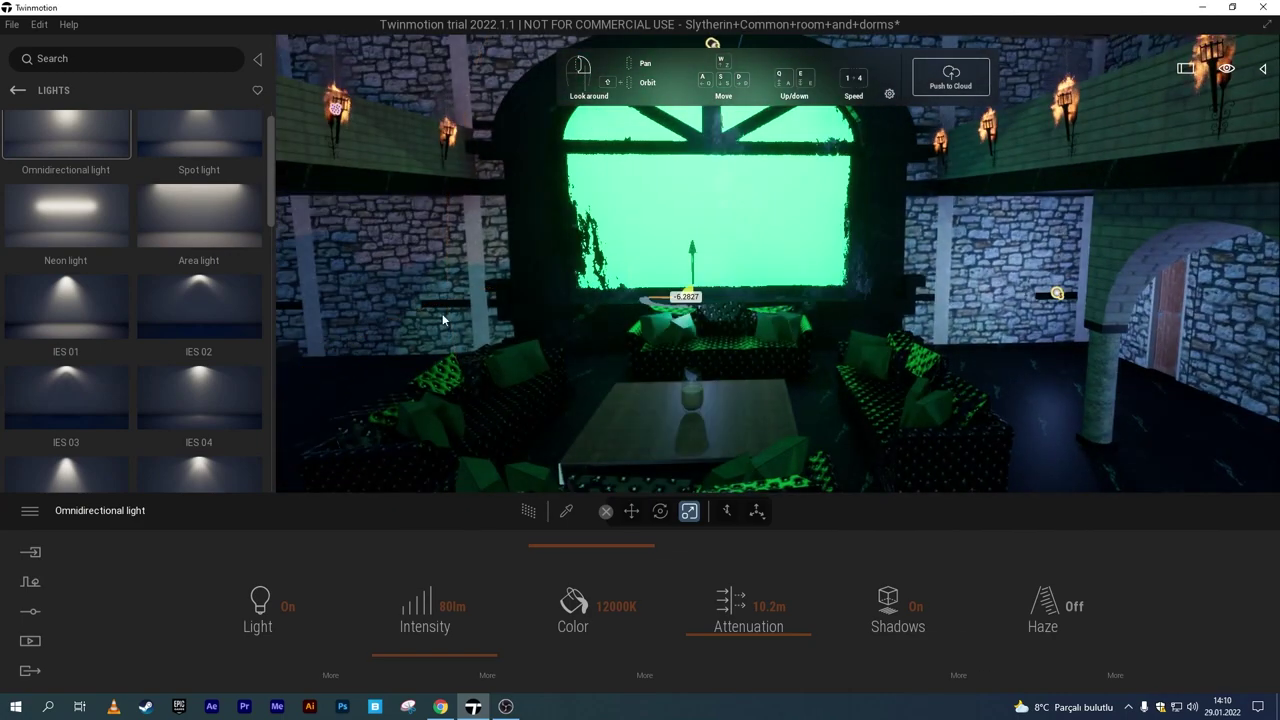
drag(1117, 294, 309, 291)
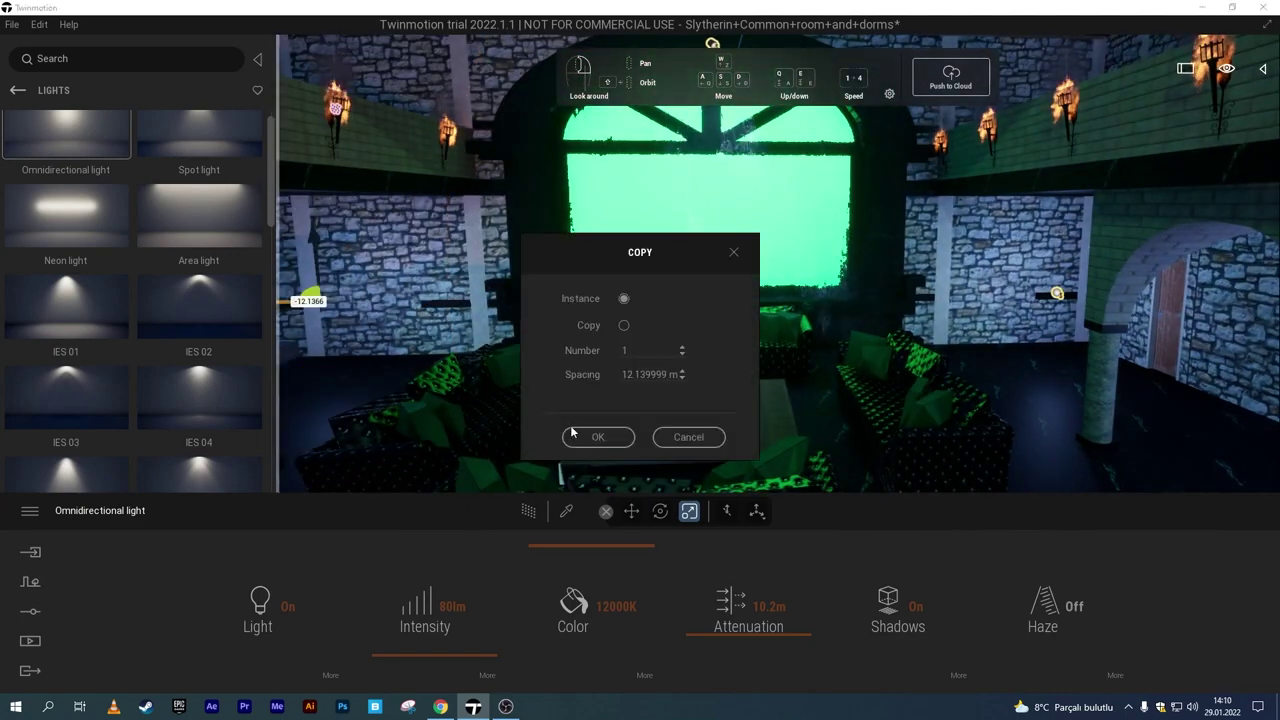
click(594, 434)
key(a)
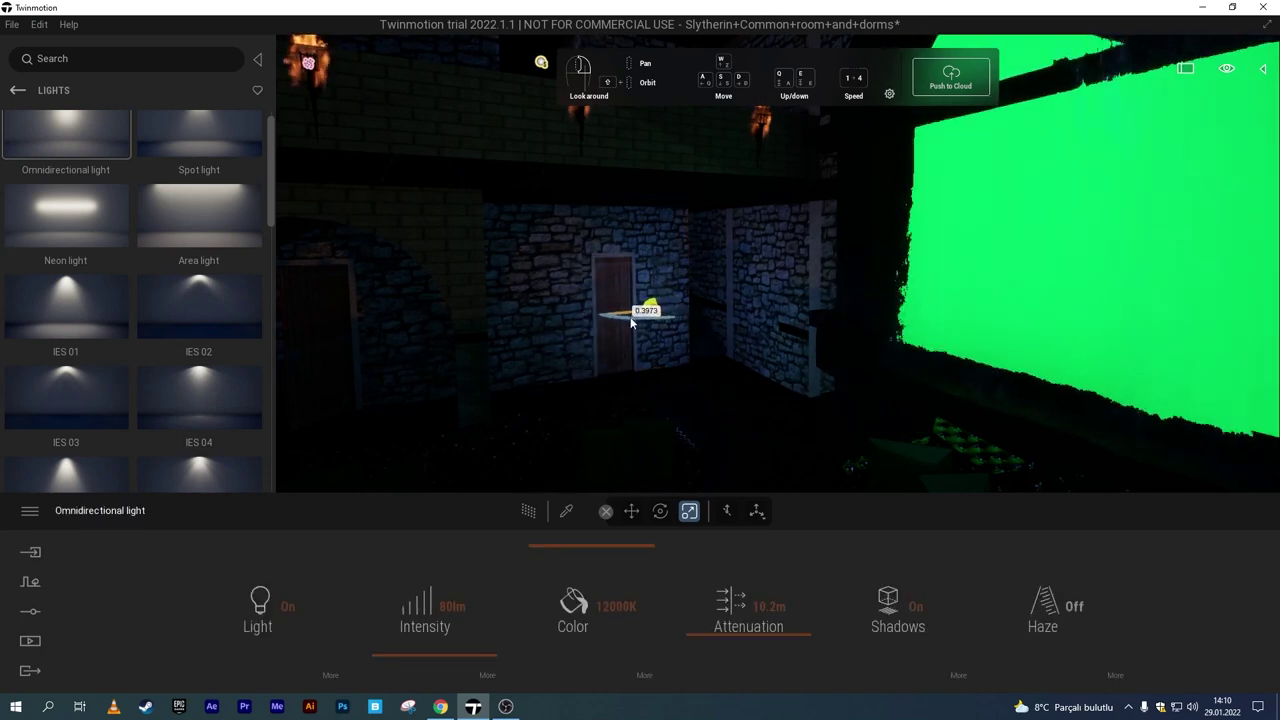
key(s)
mouse_move(631, 318)
mouse_down()
mouse_move(591, 330)
mouse_move(720, 296)
mouse_move(636, 317)
mouse_up()
key(a)
click(594, 434)
Move the light copy over the pillar, lower it and shift it left into the archway.
key(w)
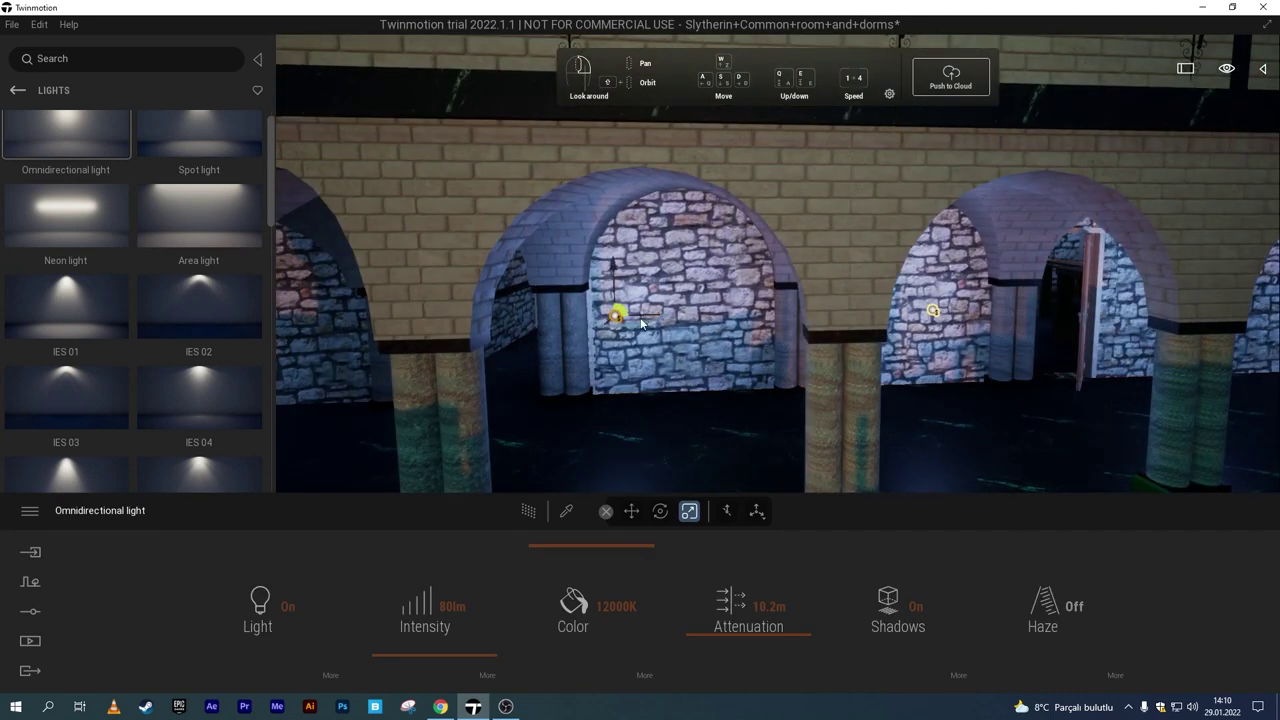
mouse_move(686, 316)
mouse_down()
mouse_move(536, 394)
mouse_move(716, 332)
mouse_up()
key(a)
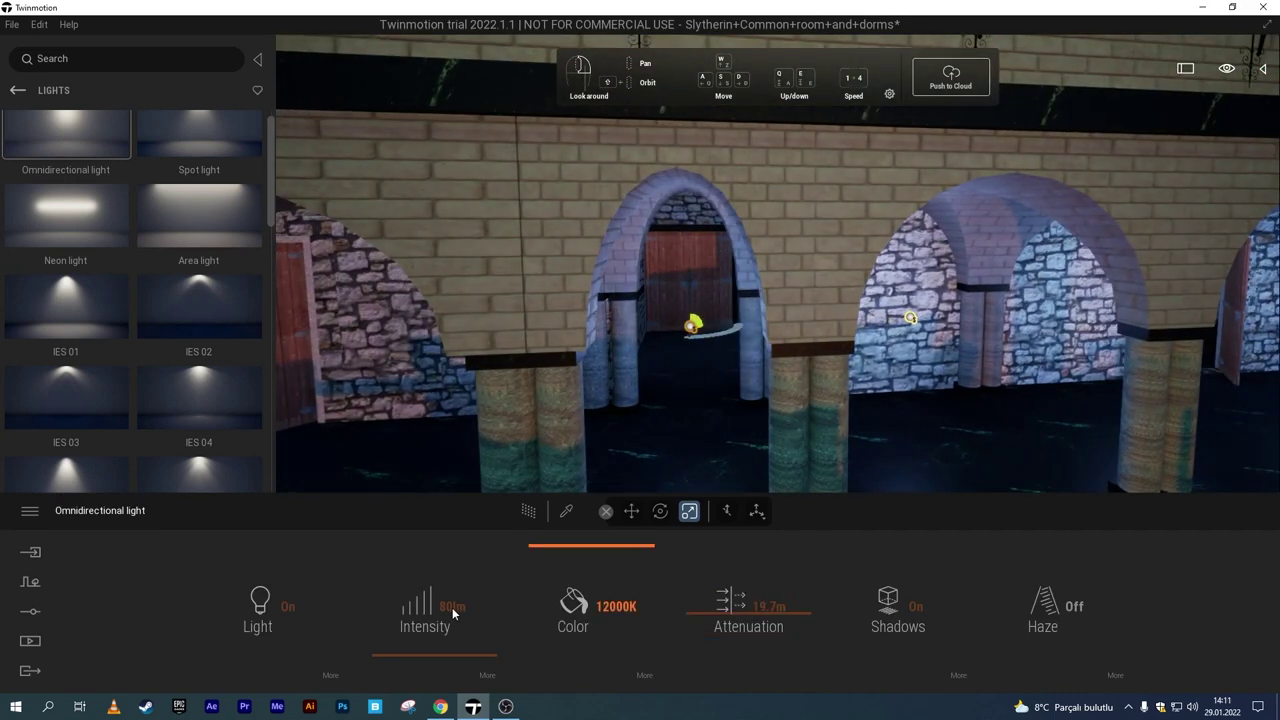
text(12)
key(Return)
drag(692, 304, 688, 352)
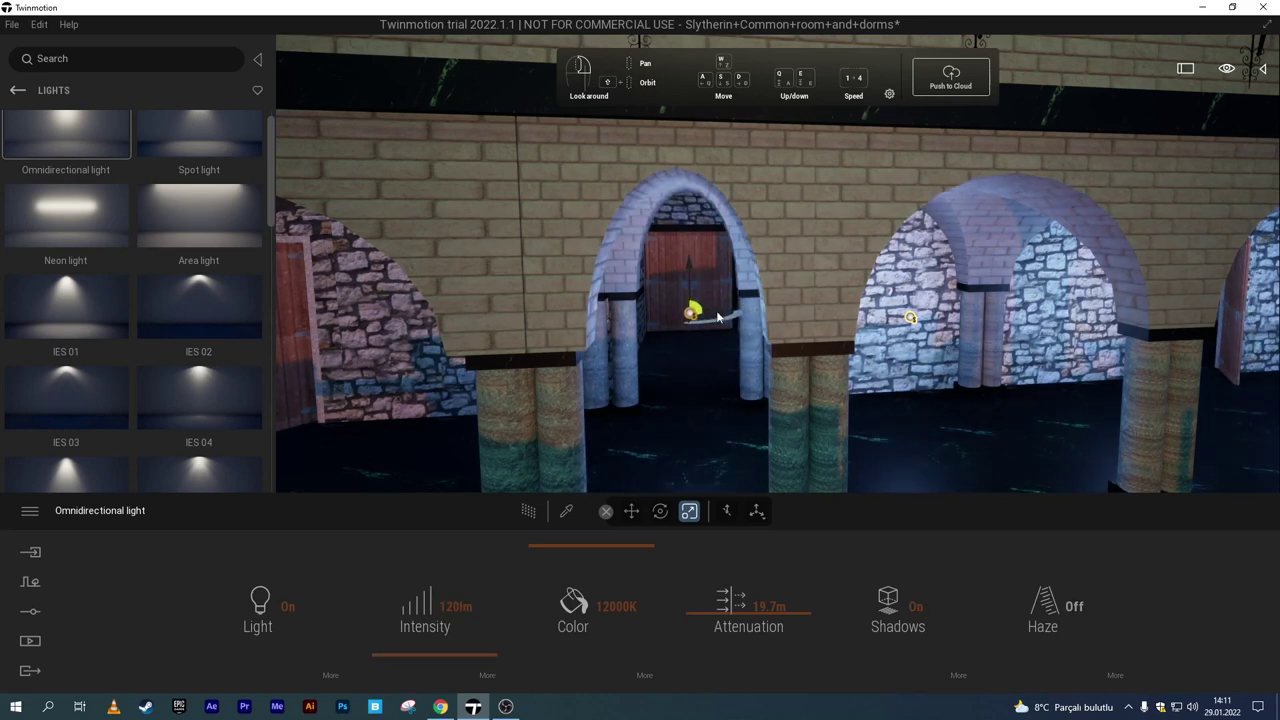
drag(717, 316, 357, 320)
Copy the light as a single instance into the next archway and select the door light.
key(w)
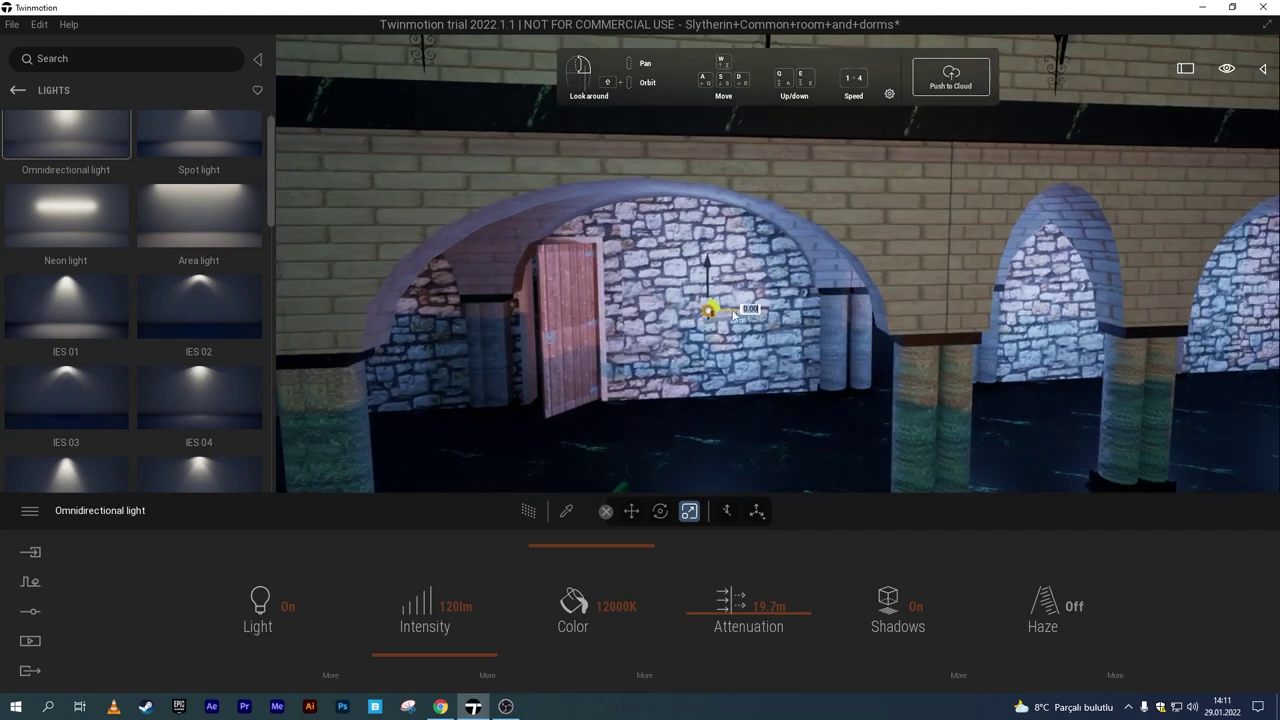
alt+drag(657, 311, 305, 322)
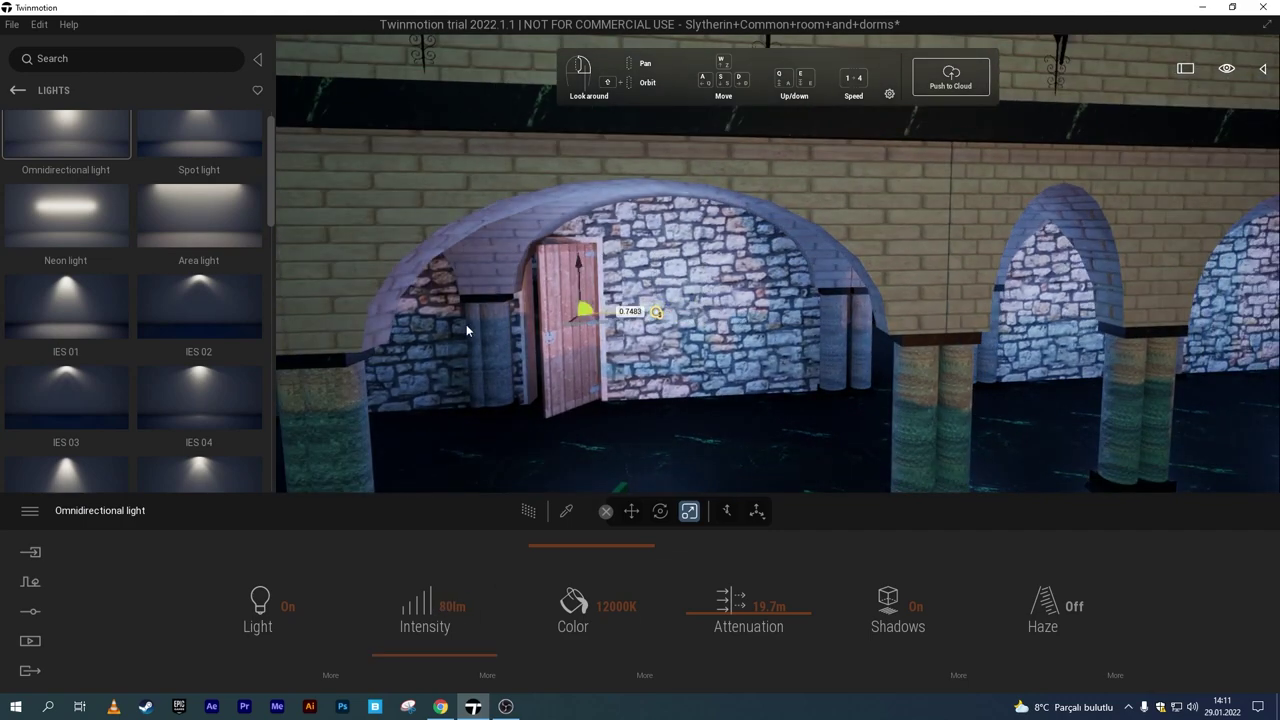
click(597, 437)
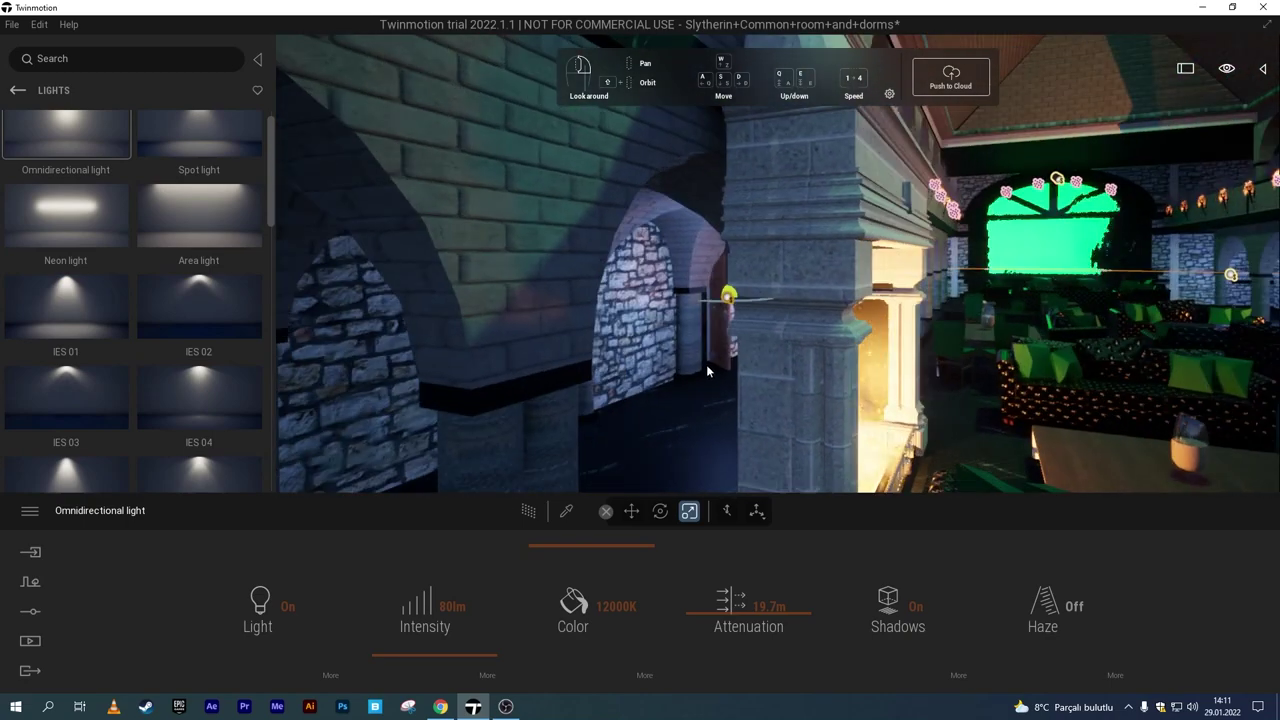
click(744, 330)
Copy the door light along the wall into the next two archways.
click(746, 331)
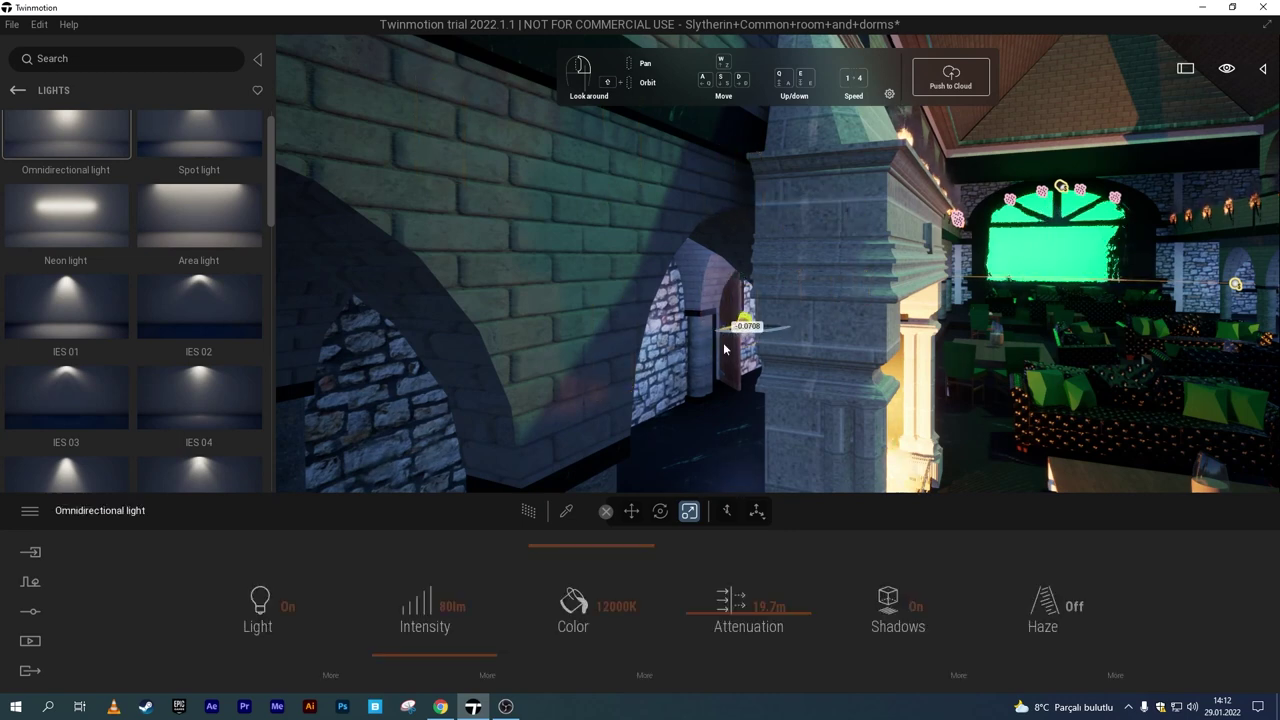
scroll(731, 333, down, 3)
mouse_move(661, 314)
mouse_down()
mouse_move(672, 325)
mouse_move(640, 300)
mouse_up()
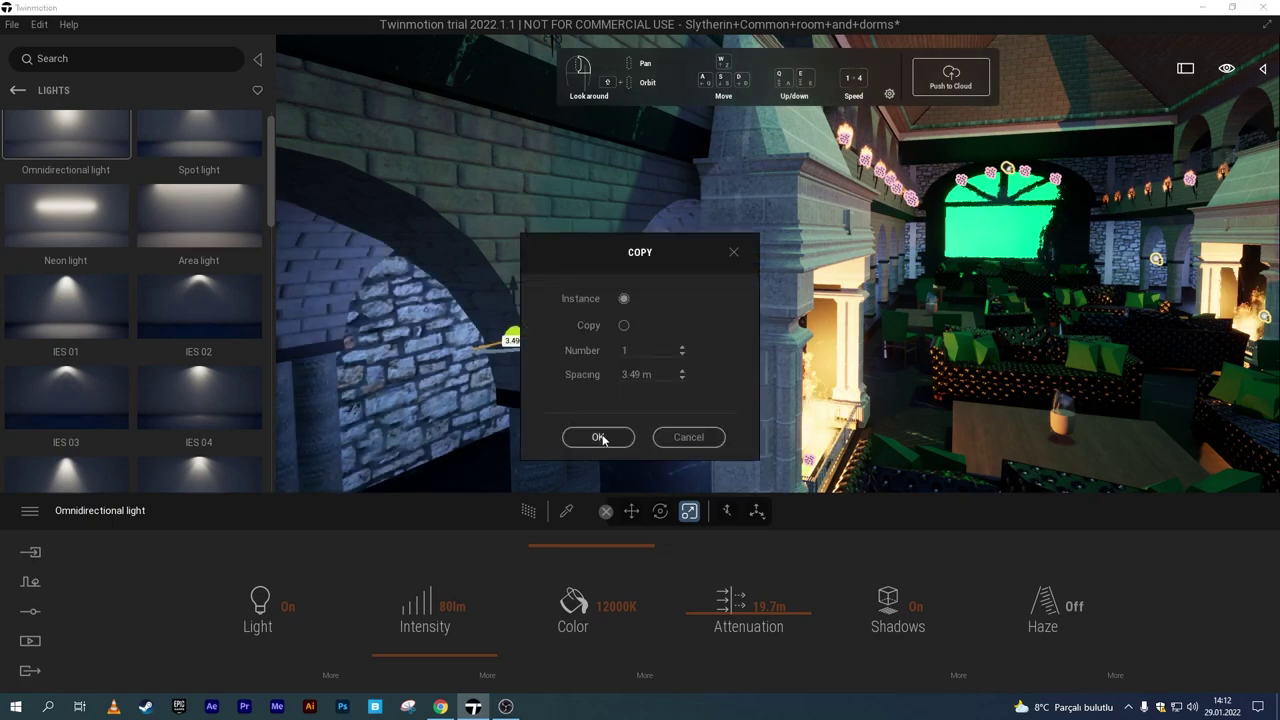
click(600, 434)
scroll(668, 300, up, 3)
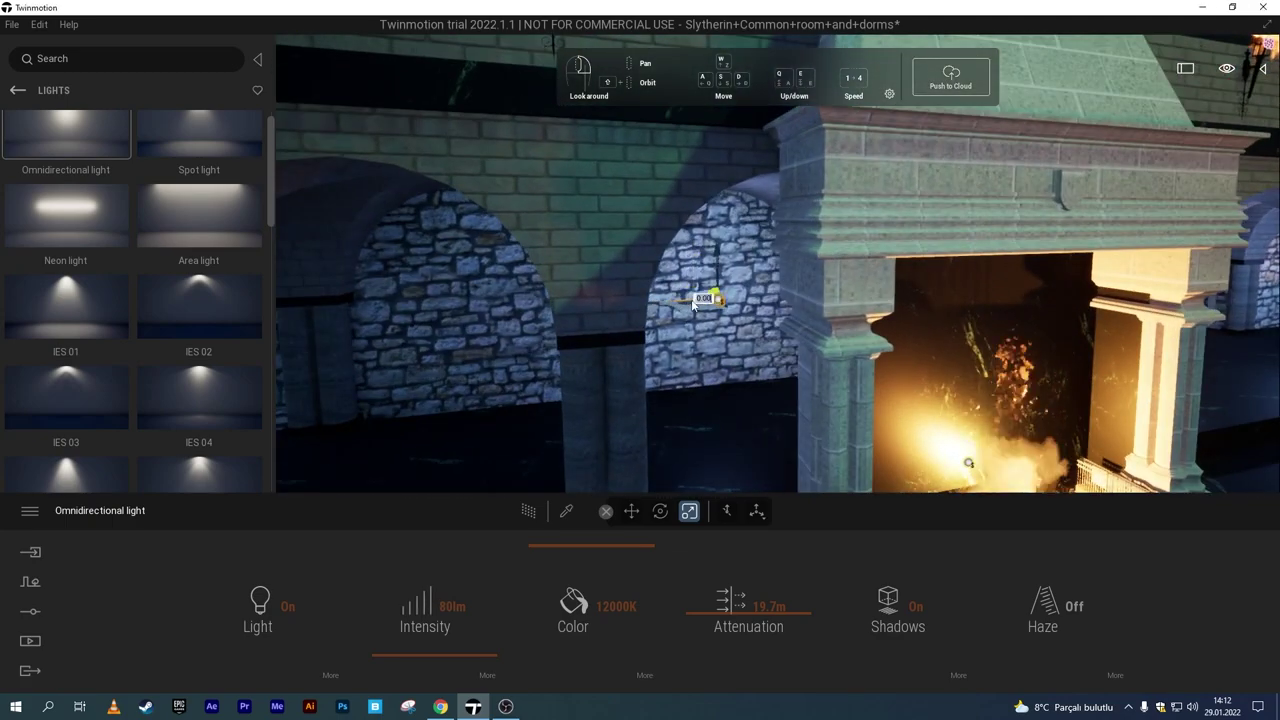
alt+drag(695, 305, 454, 319)
click(600, 434)
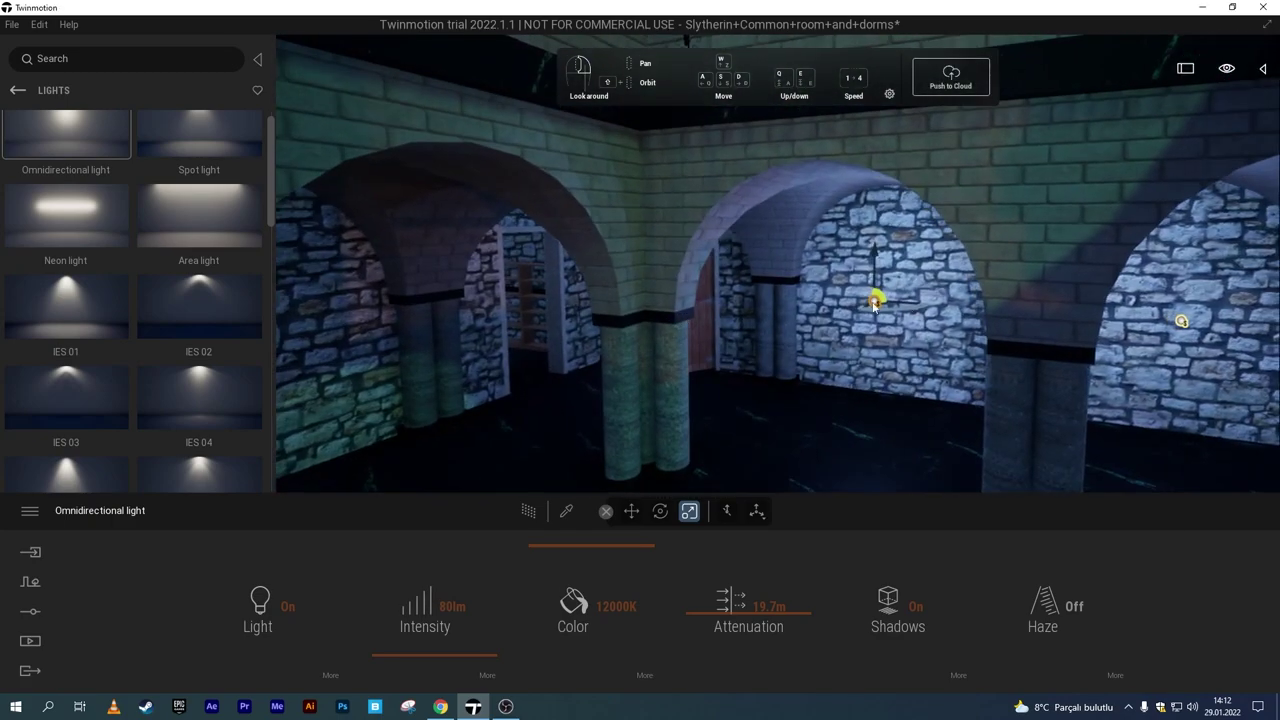
Copy the light onto the pillar top, the left wall and the left archway.
alt+drag(875, 298, 616, 334)
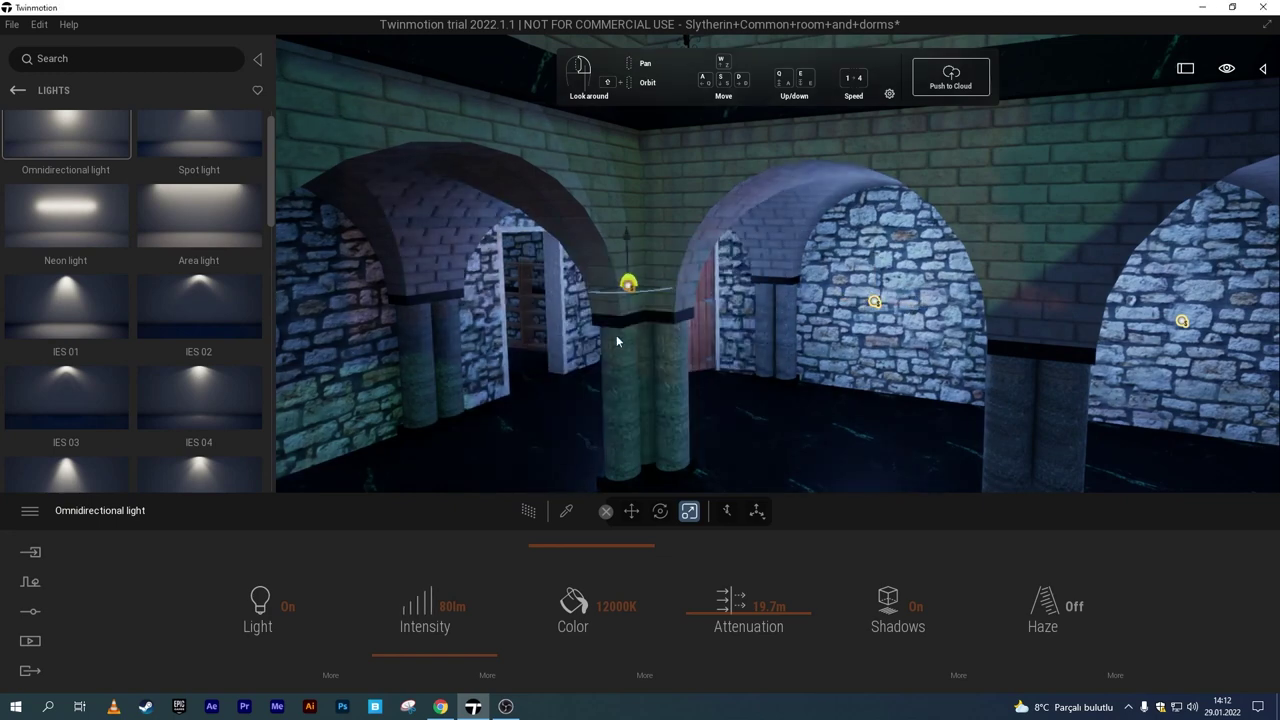
alt+drag(610, 291, 352, 335)
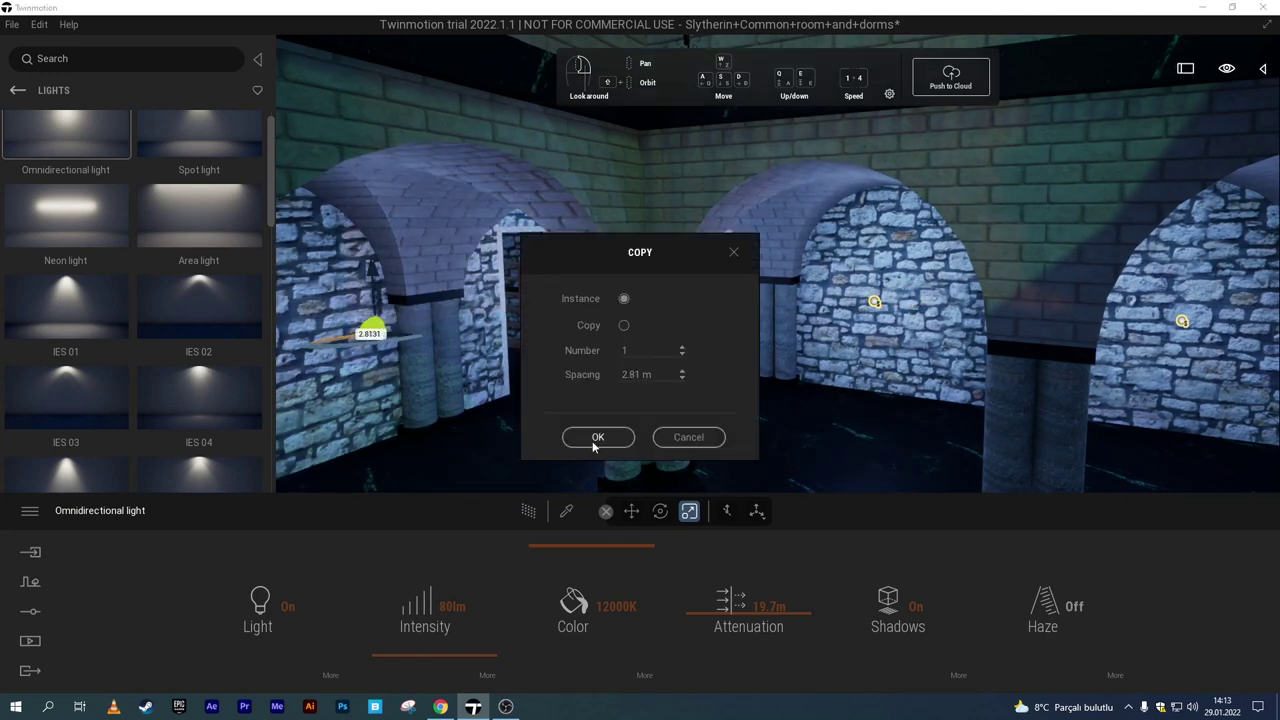
click(594, 434)
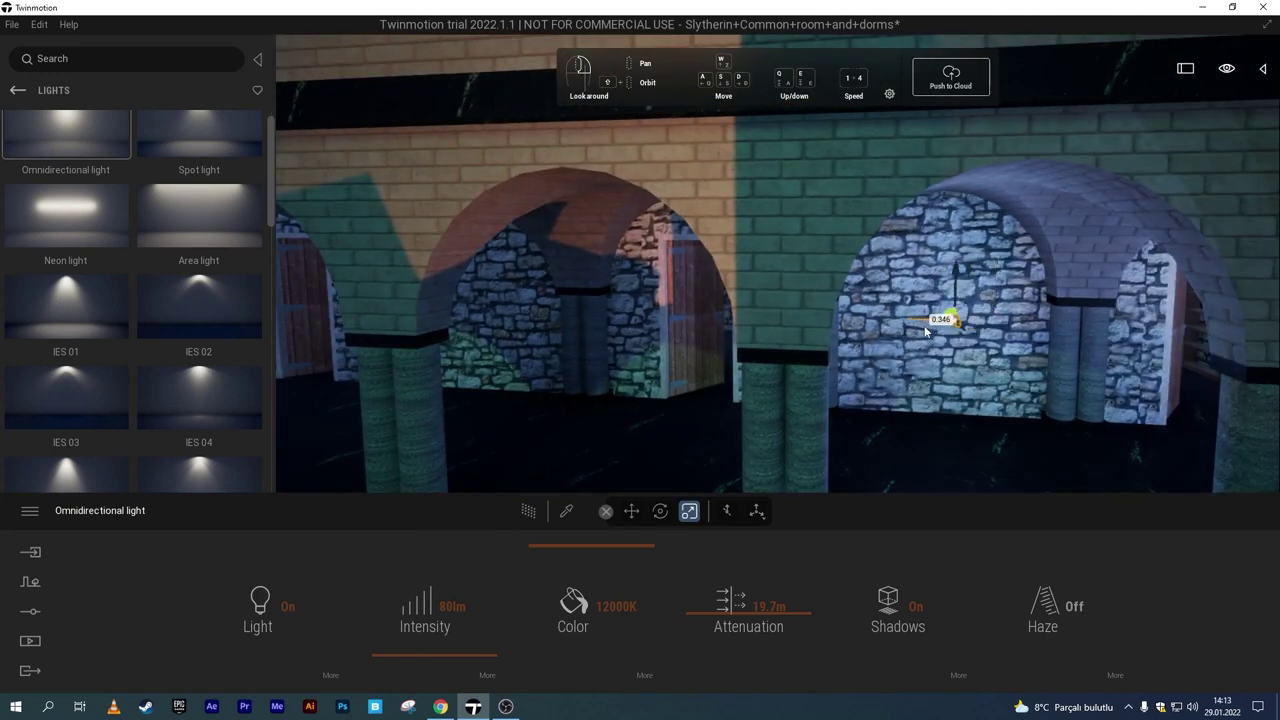
alt+drag(853, 325, 634, 300)
click(594, 434)
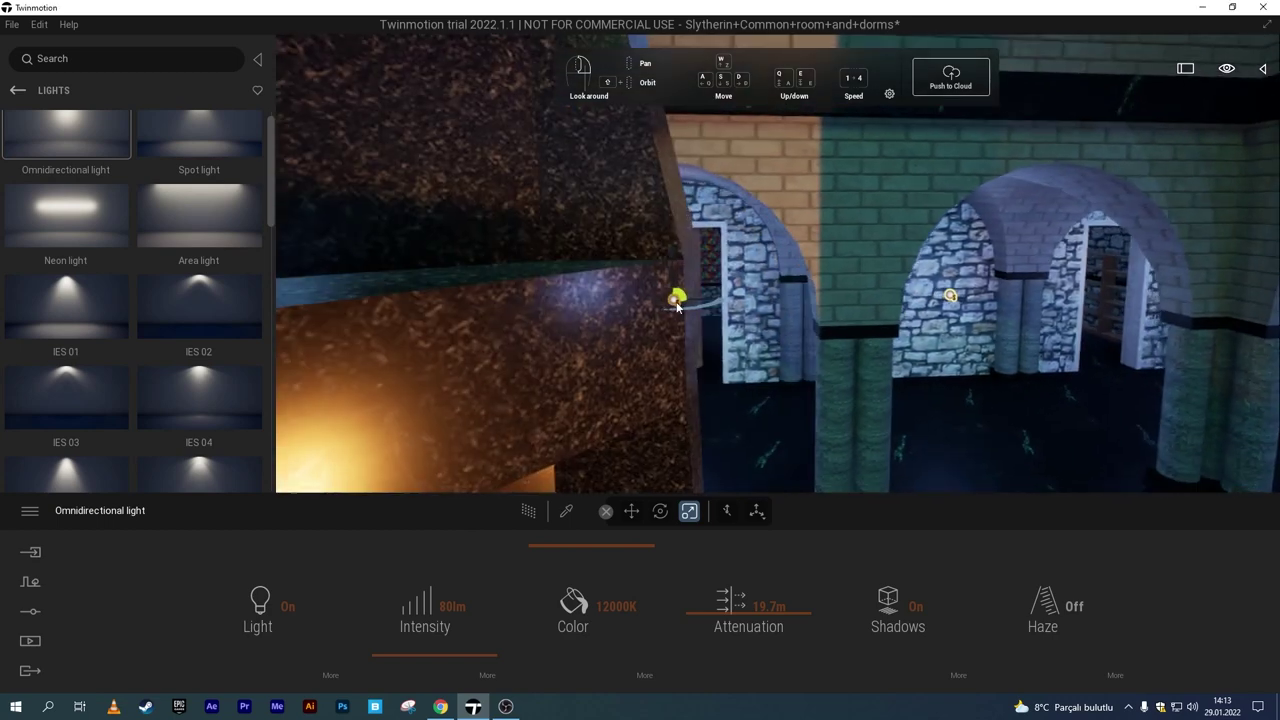
mouse_move(689, 303)
mouse_down()
mouse_move(702, 298)
mouse_move(360, 290)
mouse_up()
click(594, 434)
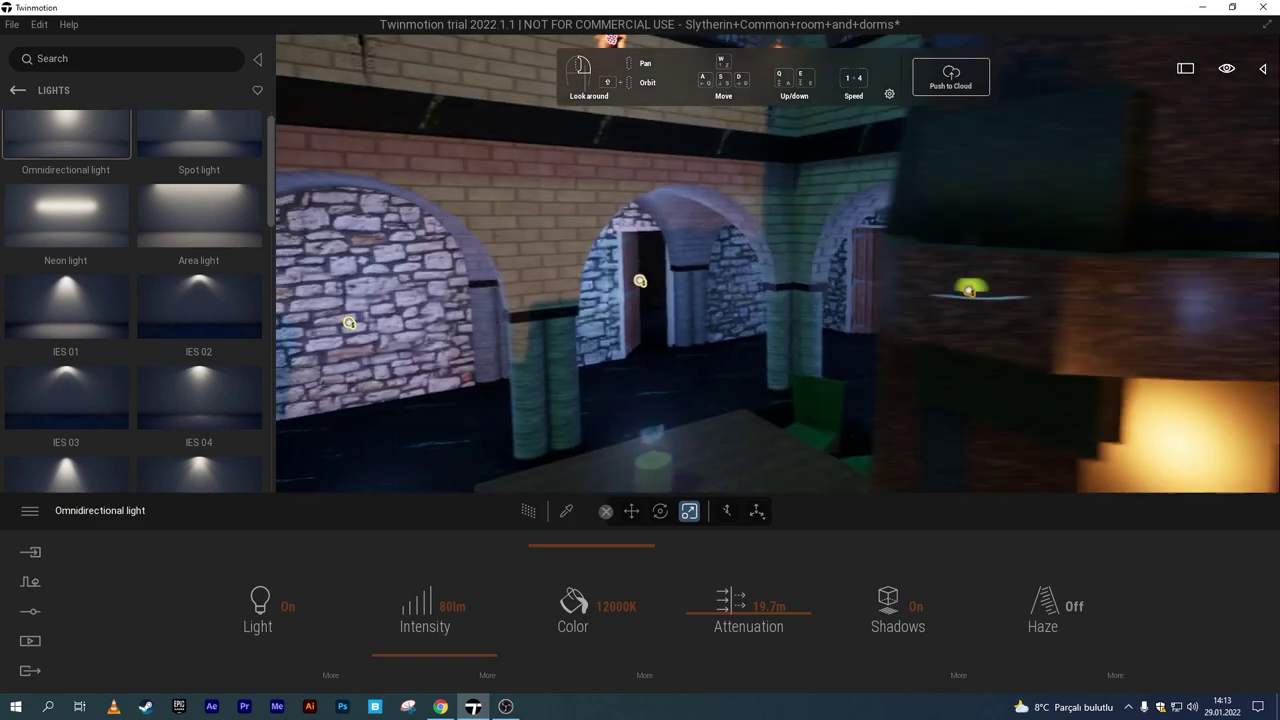
Put a copy on the left pillar and another raised higher up the wall.
middle_drag(667, 330, 777, 332)
drag(779, 333, 432, 352)
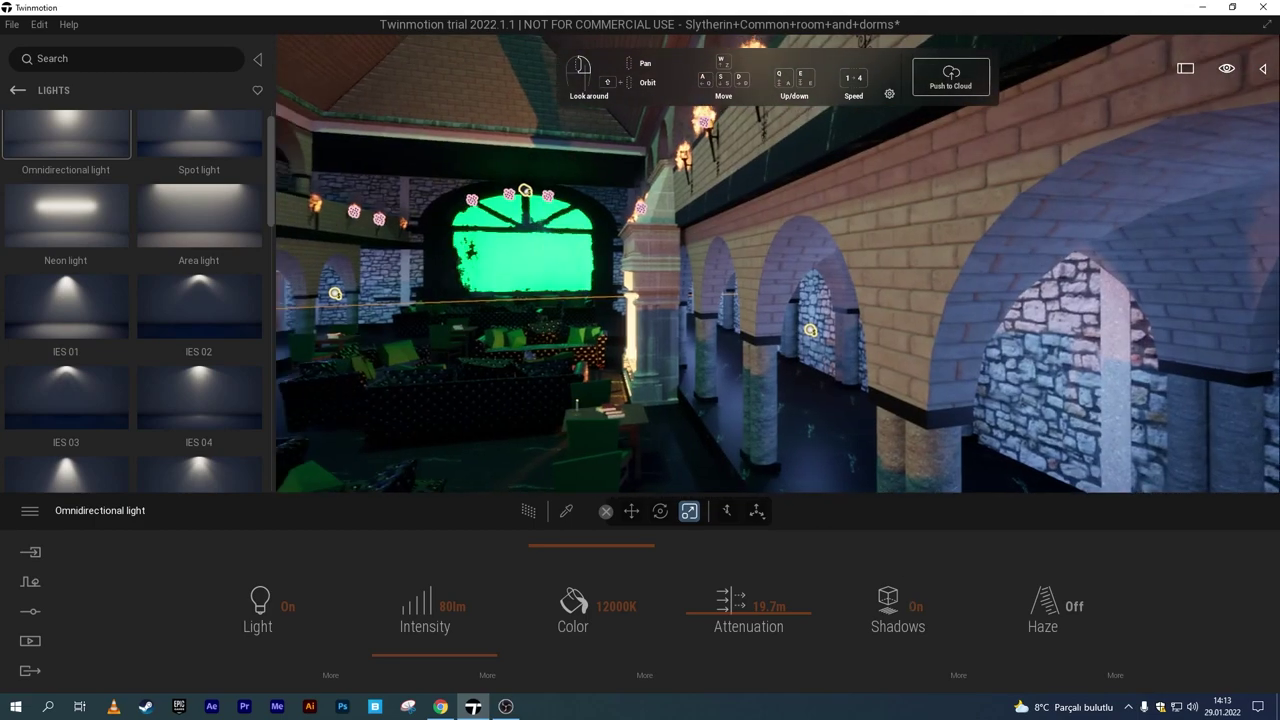
right_drag(432, 352, 879, 285)
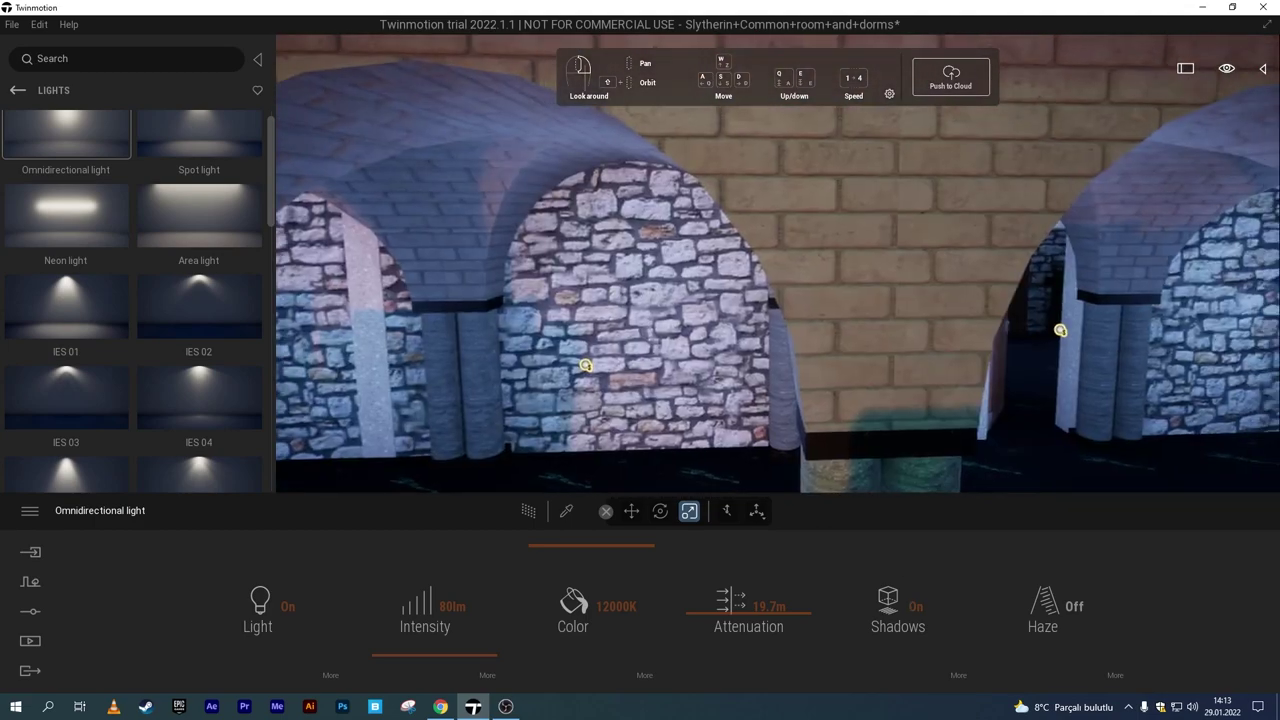
shift+drag(879, 285, 886, 200)
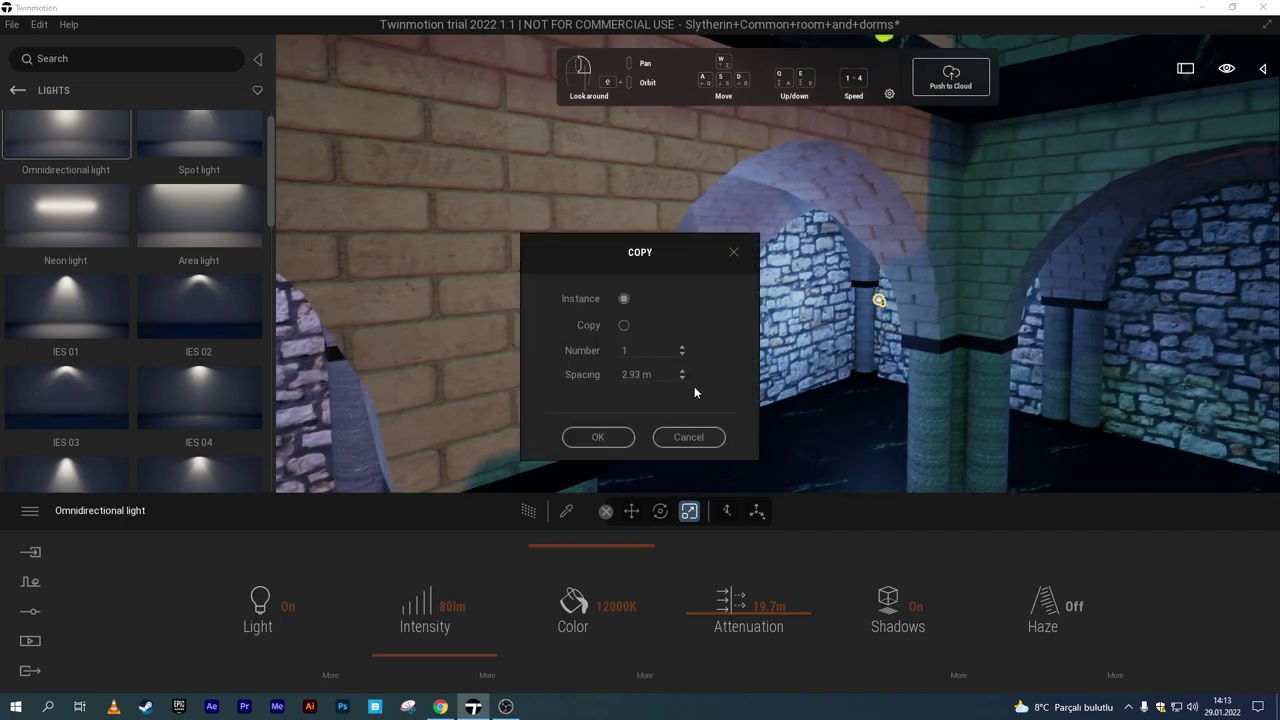
key(Return)
mouse_move(886, 306)
right_down()
mouse_move(883, 275)
mouse_move(906, 263)
right_up()
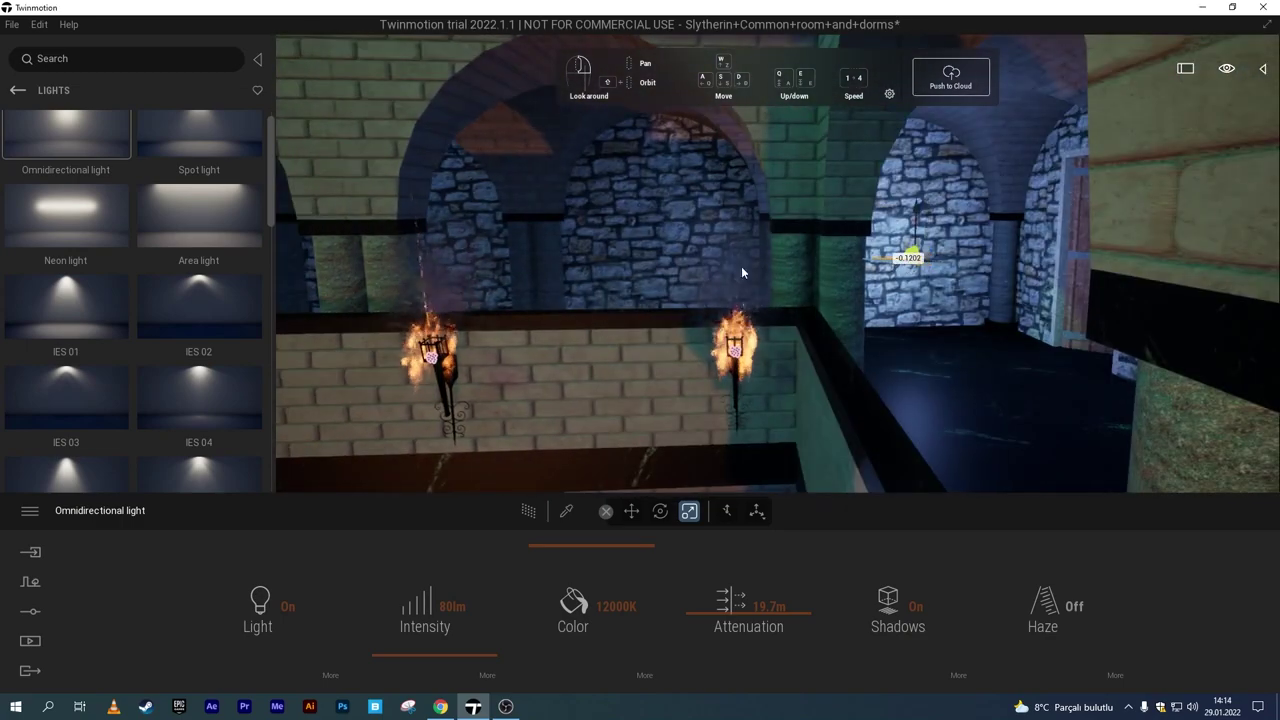
mouse_move(741, 266)
right_down()
mouse_move(588, 263)
mouse_move(700, 330)
right_up()
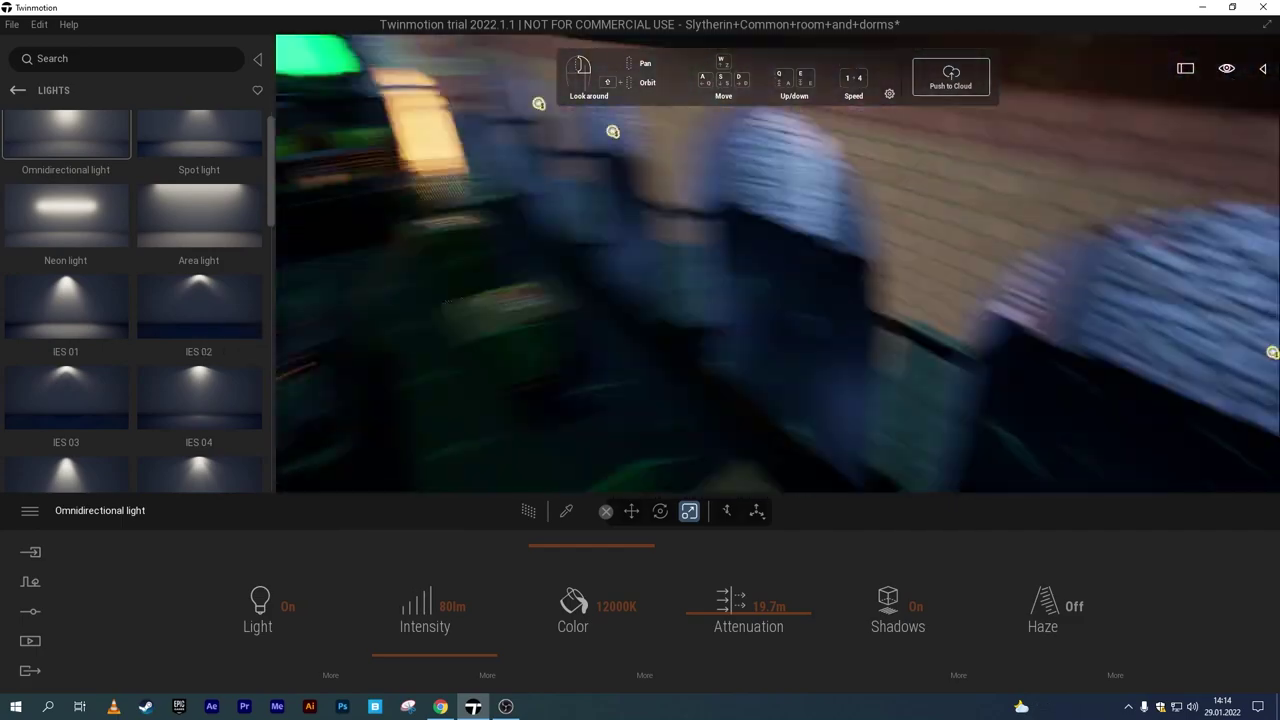
right_drag(700, 330, 560, 420)
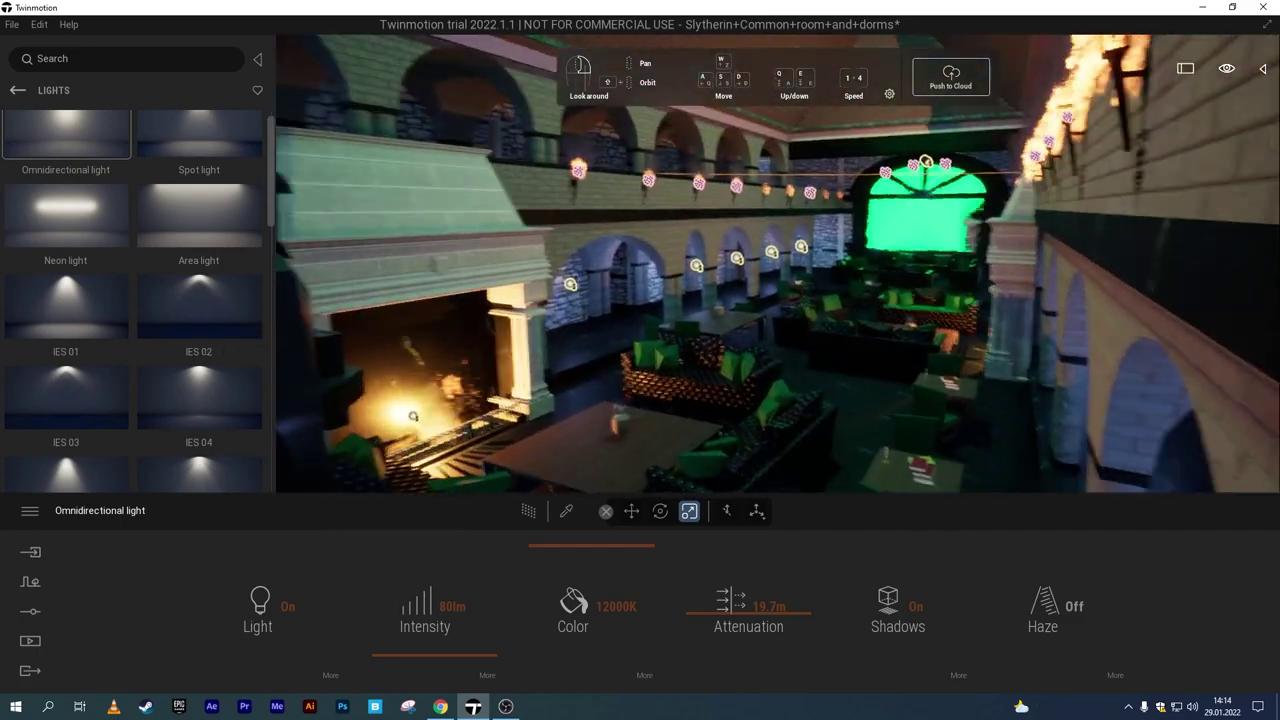
Render the hall path-traced full screen and share the image in a chat.
click(530, 512)
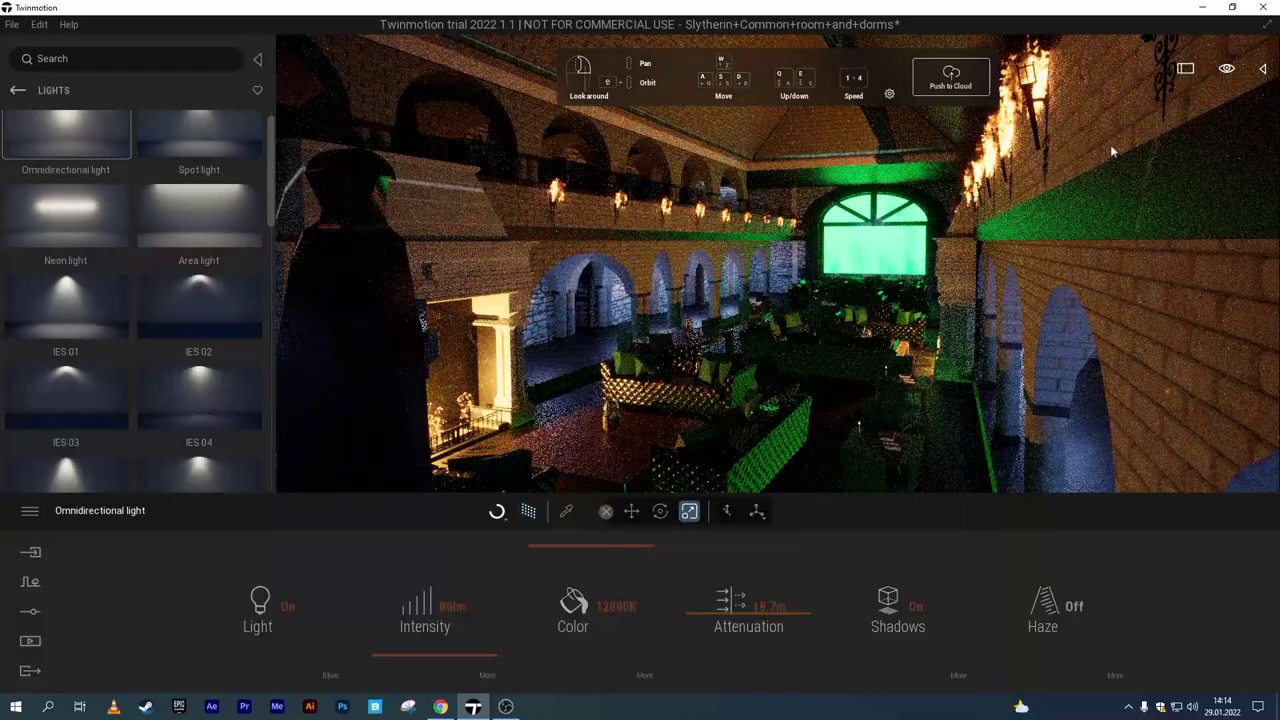
click(1184, 69)
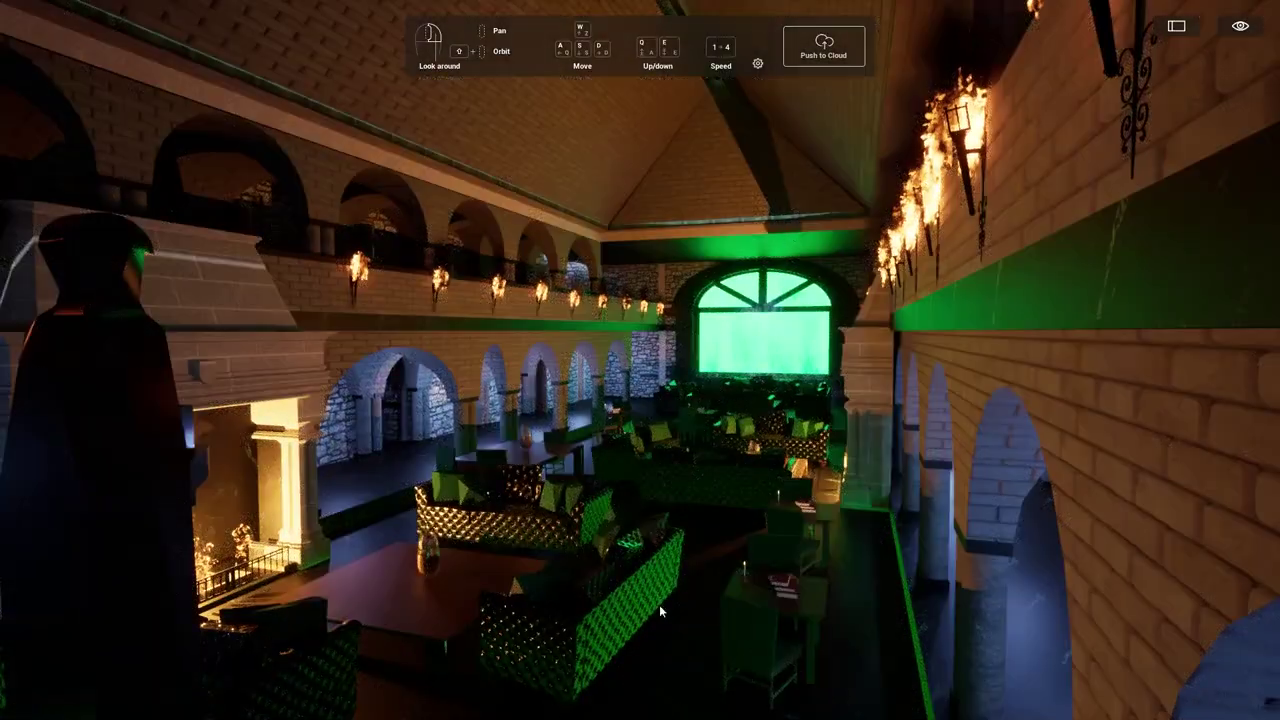
click(460, 710)
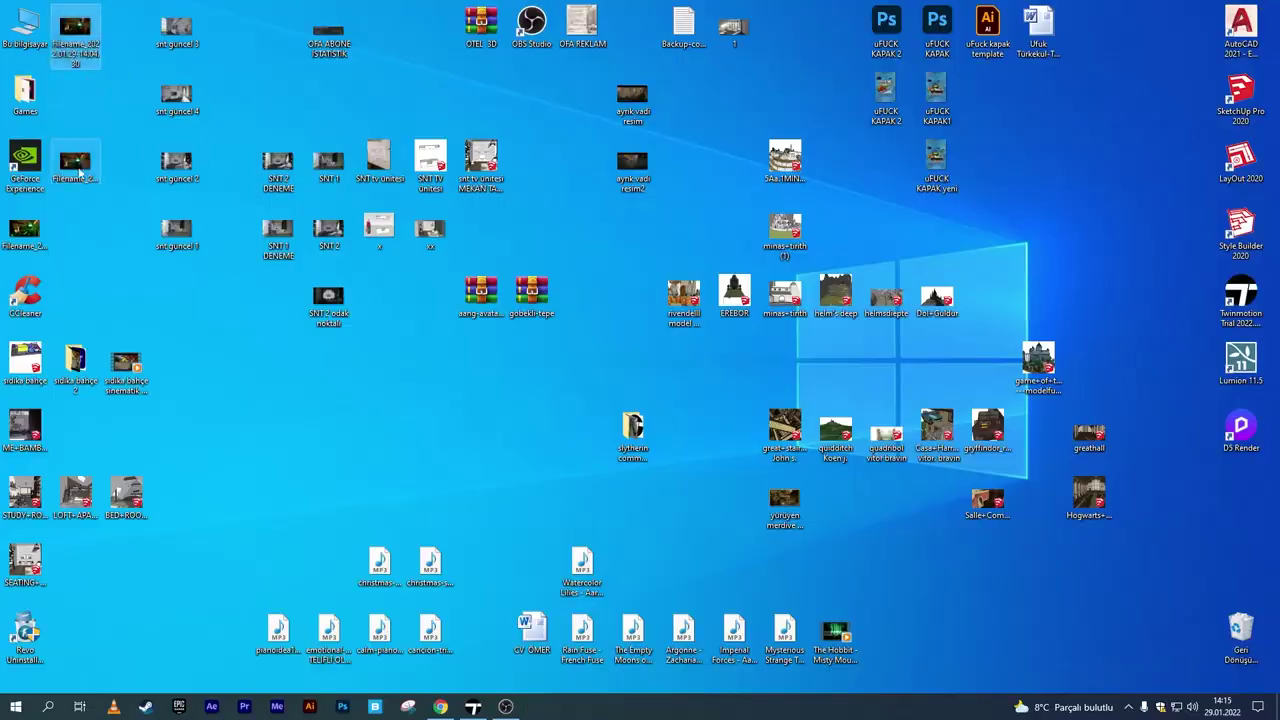
drag(85, 35, 828, 630)
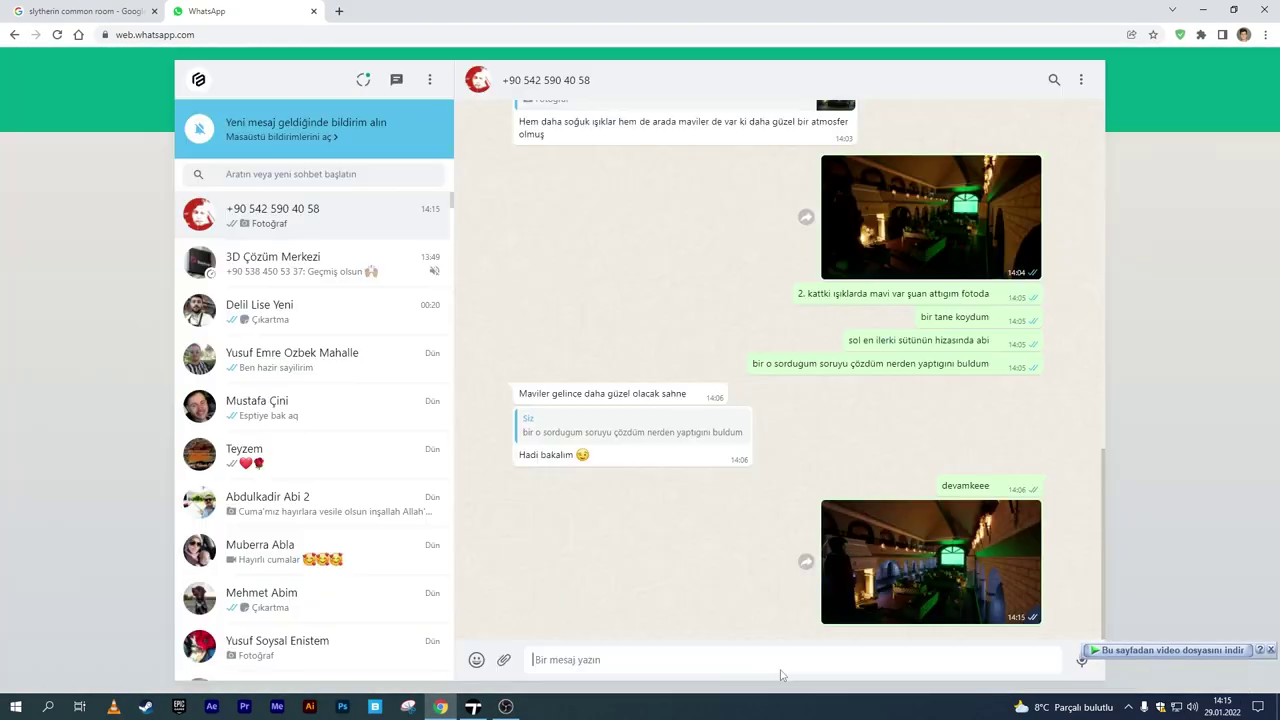
text(mış)
click(473, 707)
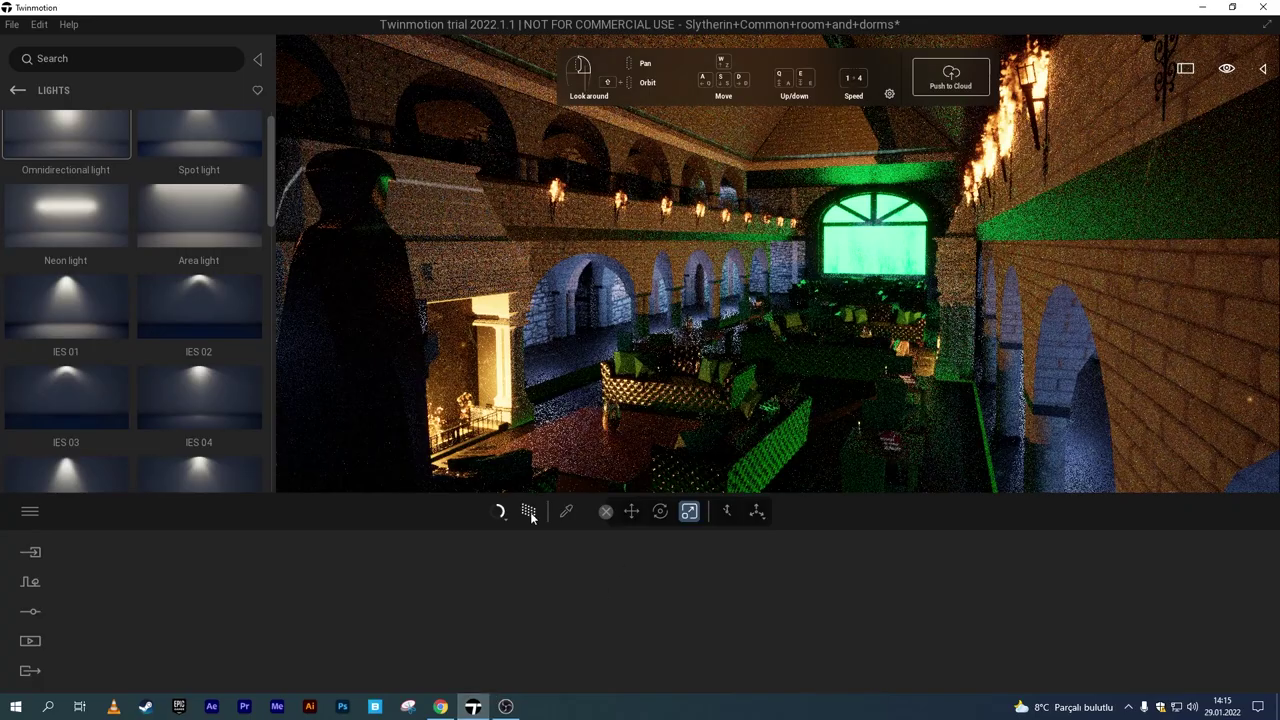
Save the project with Ctrl+S.
key(ctrl+s)
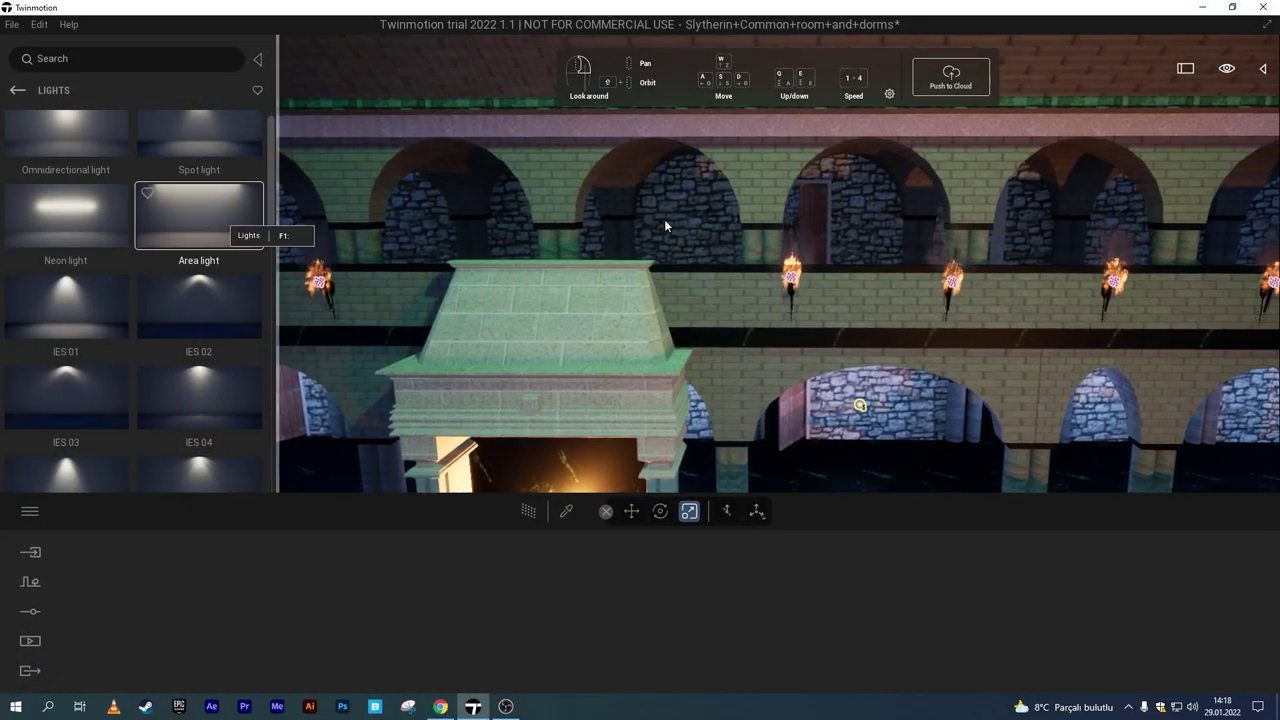
Place an area light under the arch, stretch it, and shift it rightward along the arcade.
mouse_move(199, 215)
mouse_down()
mouse_move(705, 170)
mouse_move(766, 143)
mouse_up()
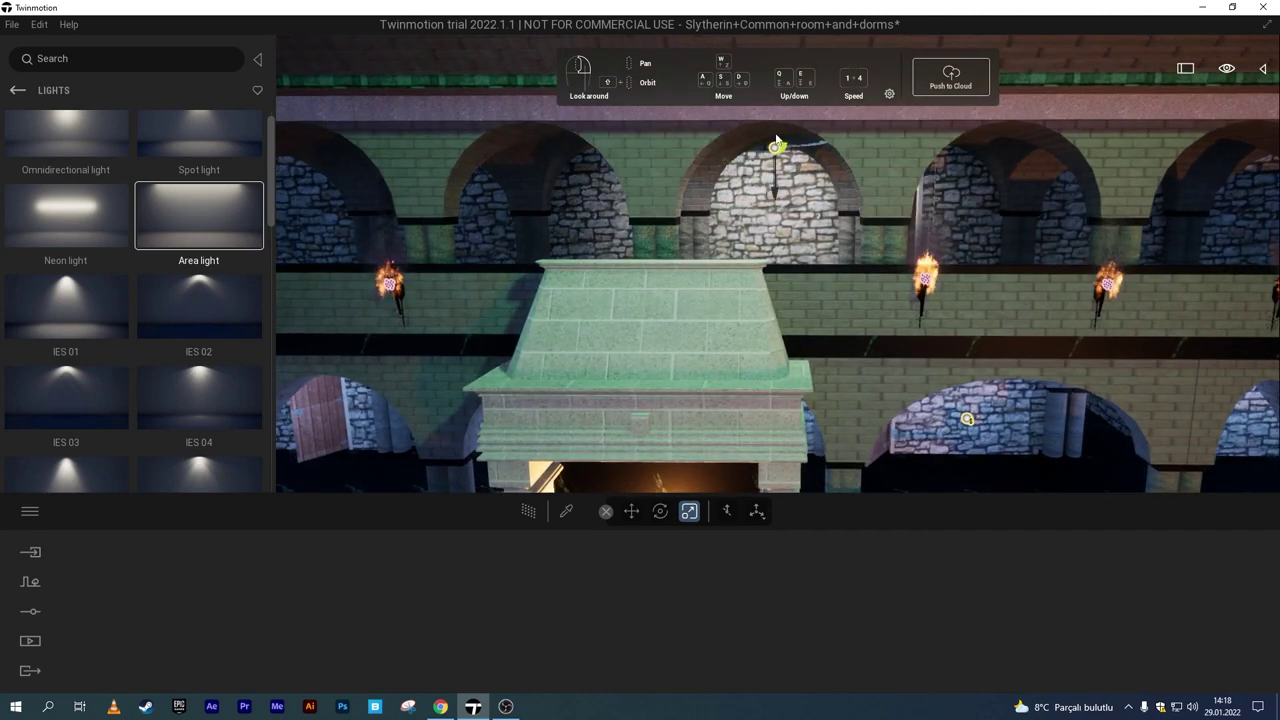
scroll(790, 147, up, 3)
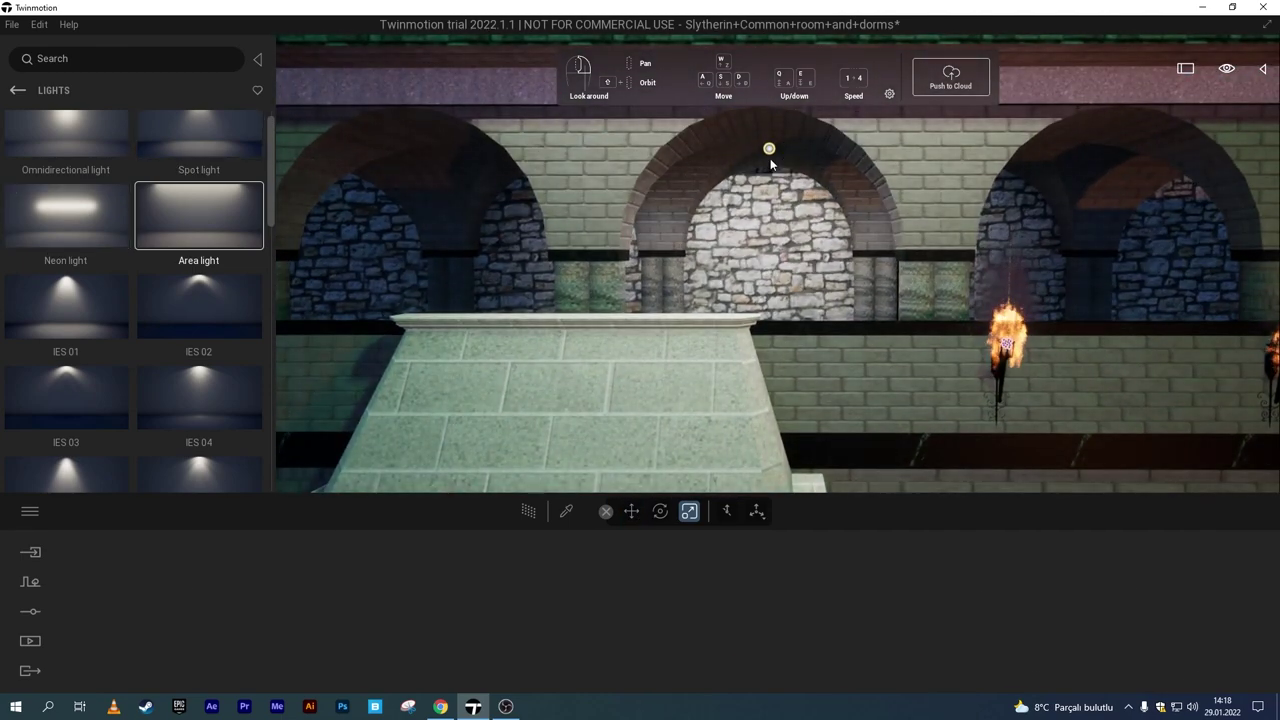
click(769, 149)
drag(769, 178, 767, 215)
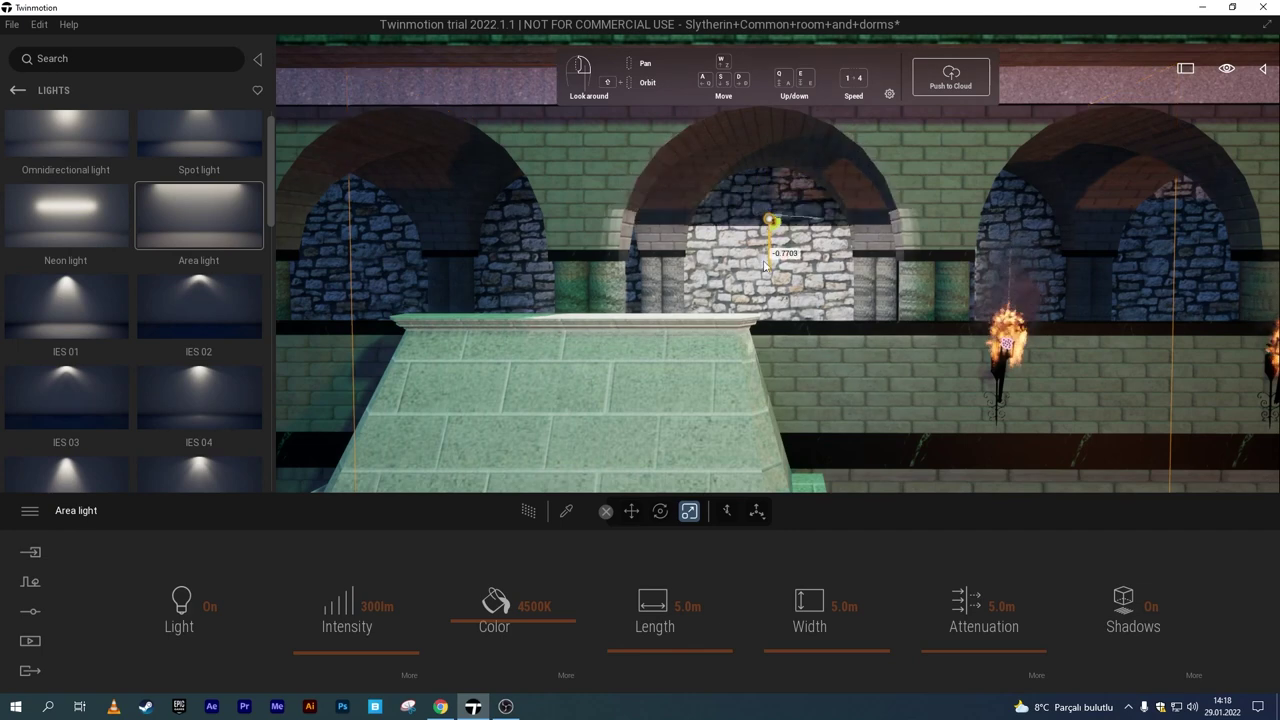
drag(676, 646, 684, 642)
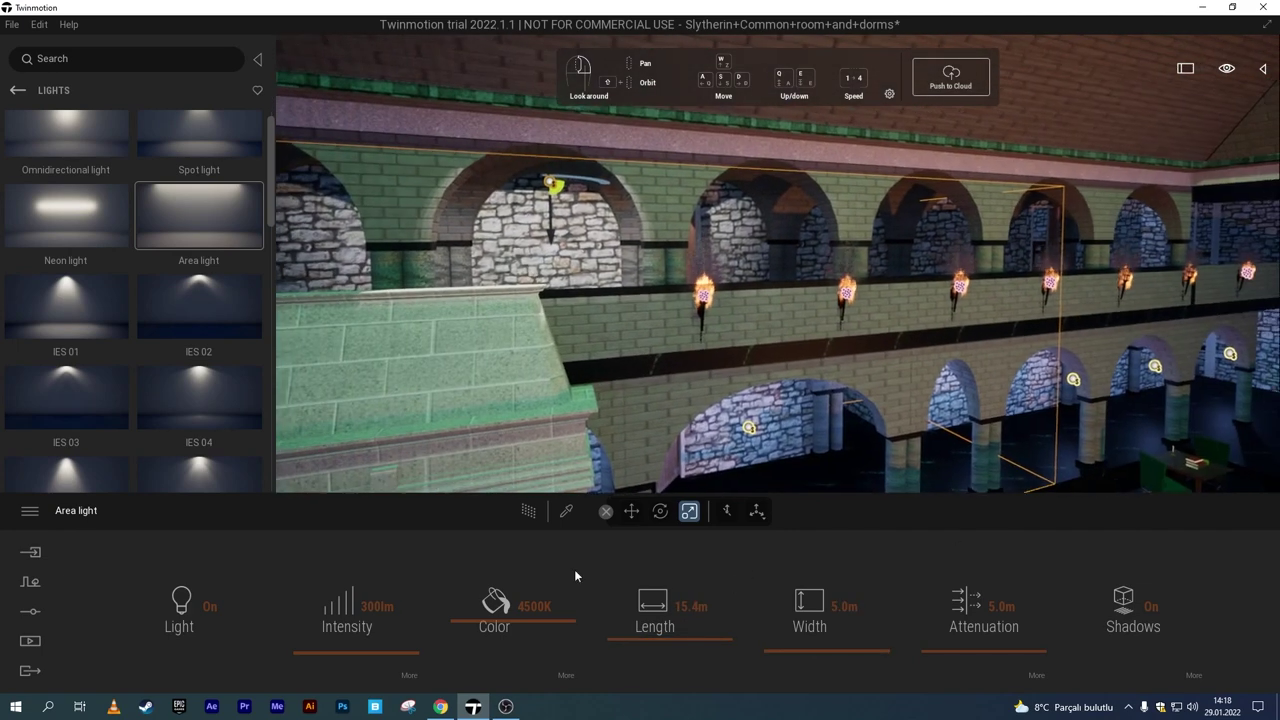
mouse_move(655, 627)
mouse_down()
mouse_move(672, 618)
mouse_move(665, 630)
mouse_up()
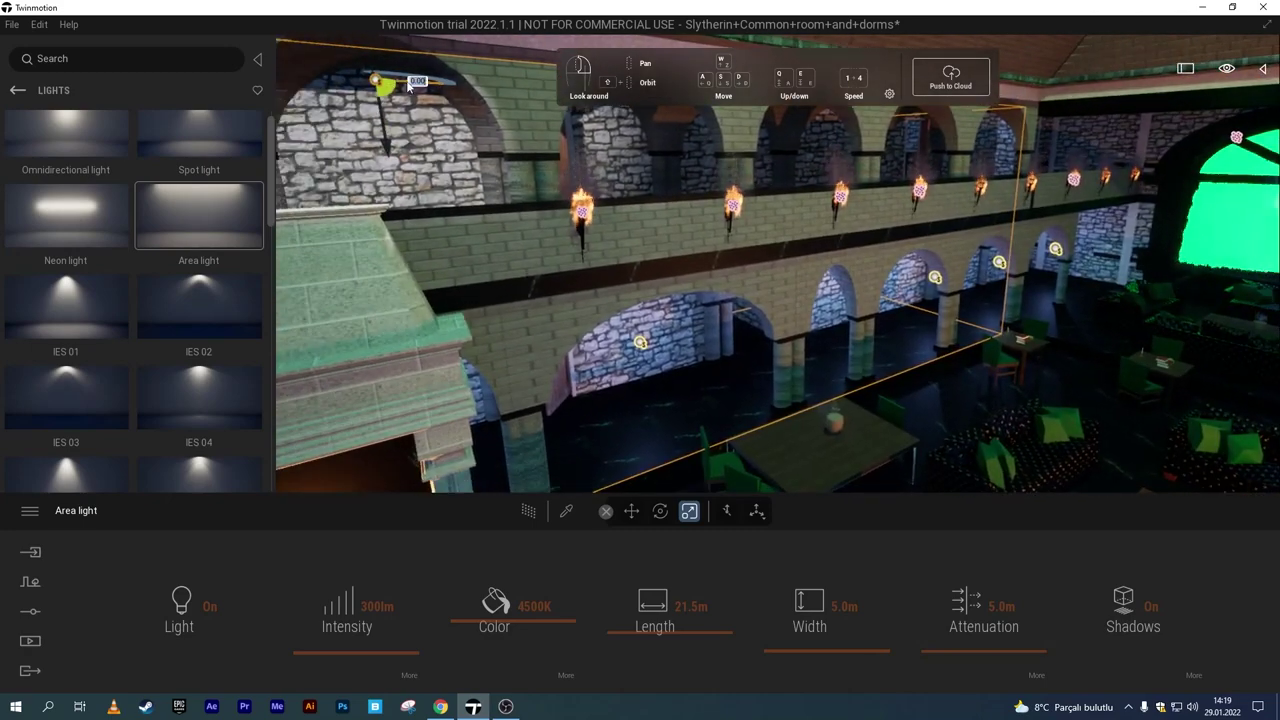
drag(408, 86, 623, 80)
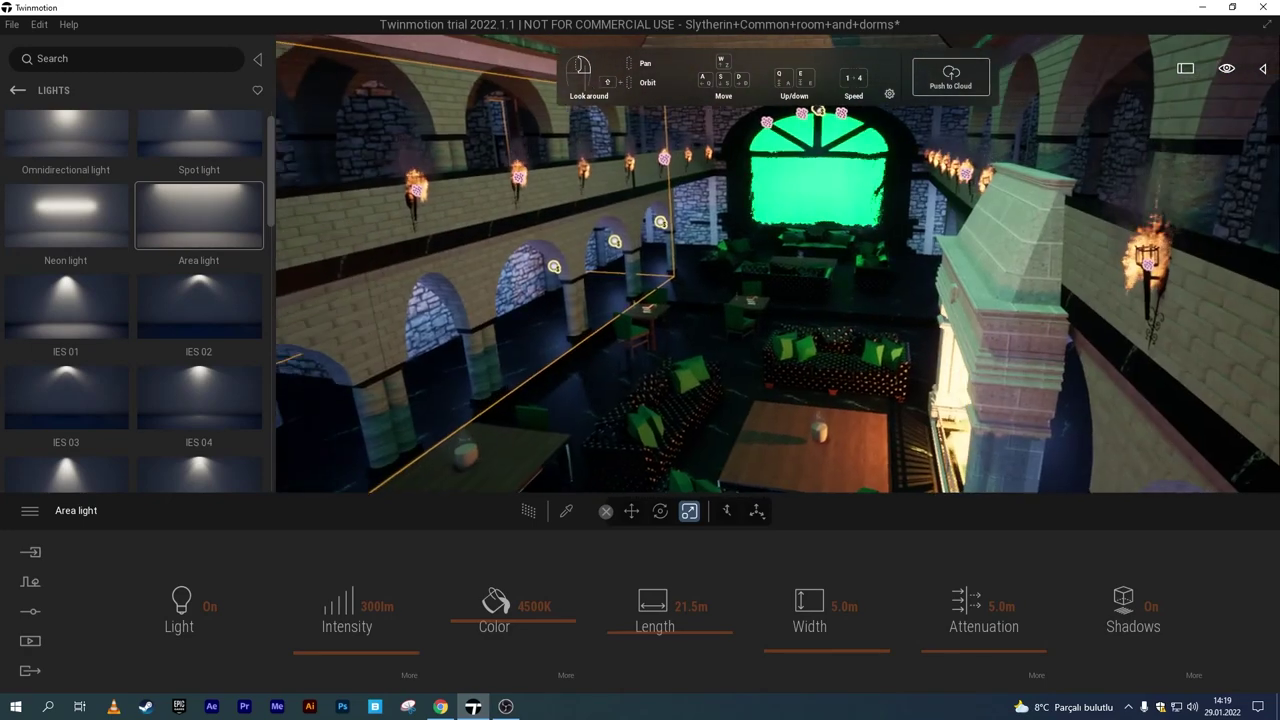
Make the area light 26 m long and 3 m wide with a longer attenuation.
click(690, 606)
text(26)
key(Return)
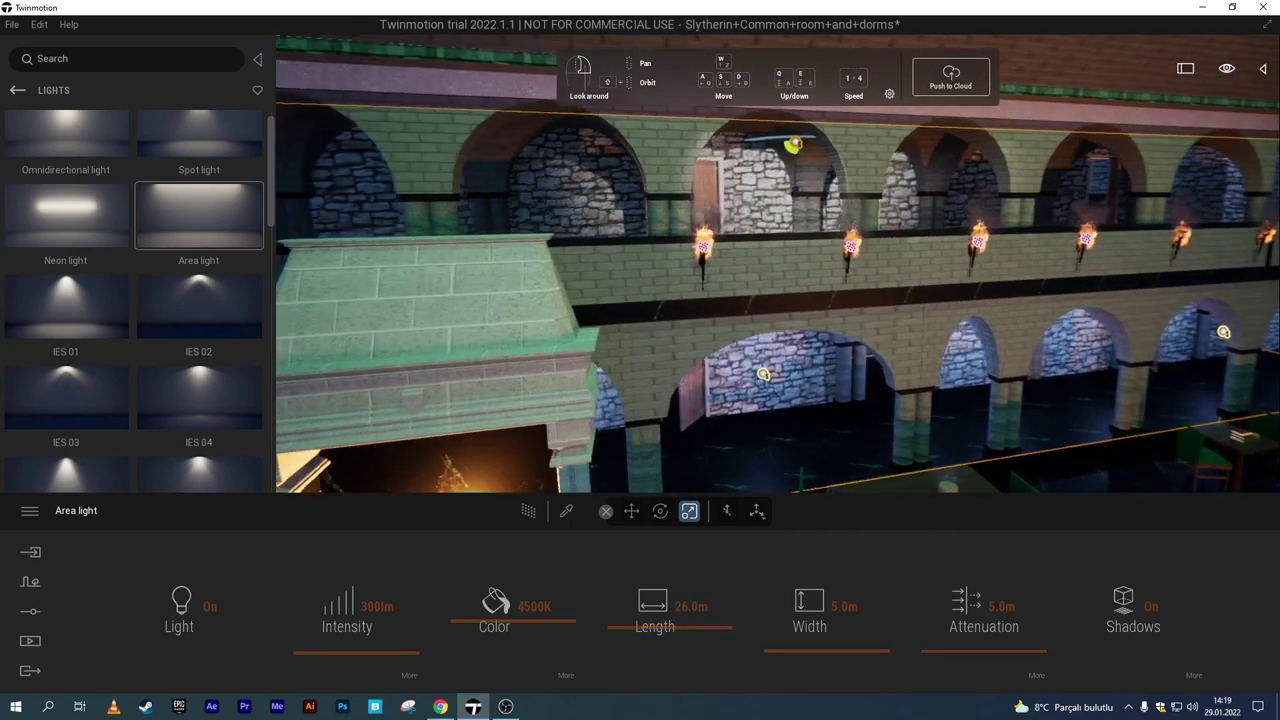
drag(815, 640, 828, 630)
drag(977, 635, 974, 558)
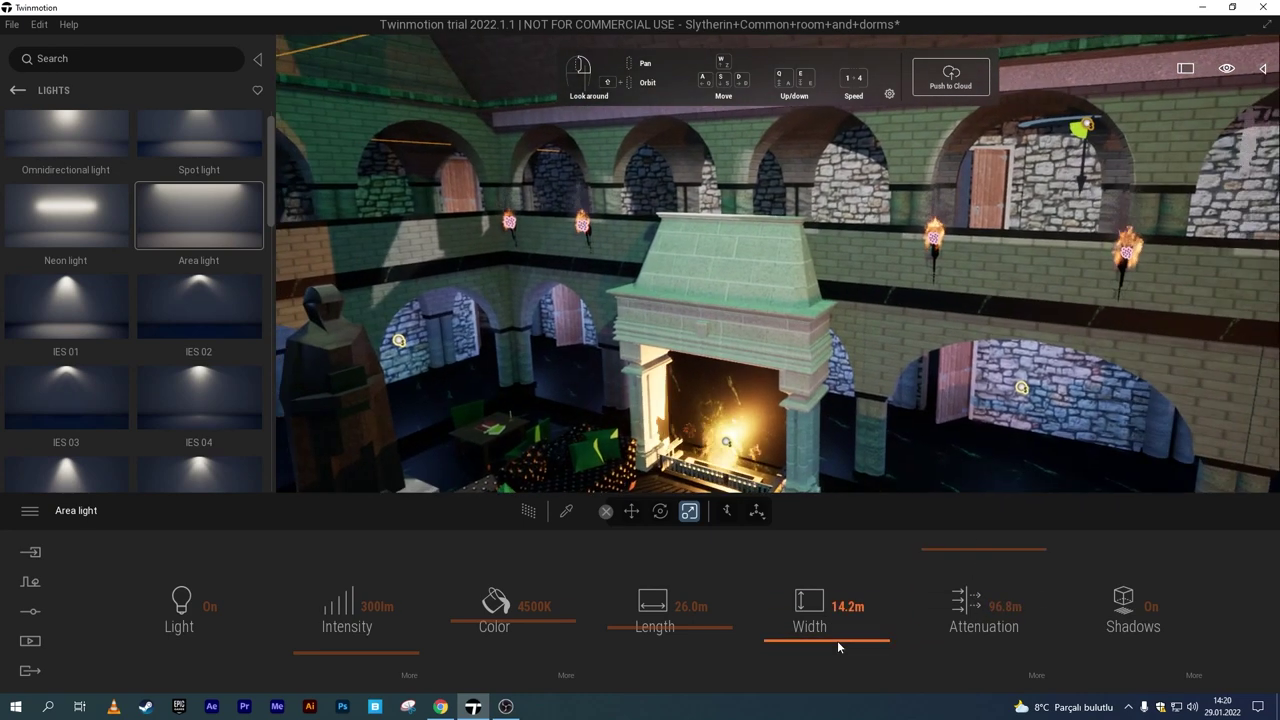
click(845, 606)
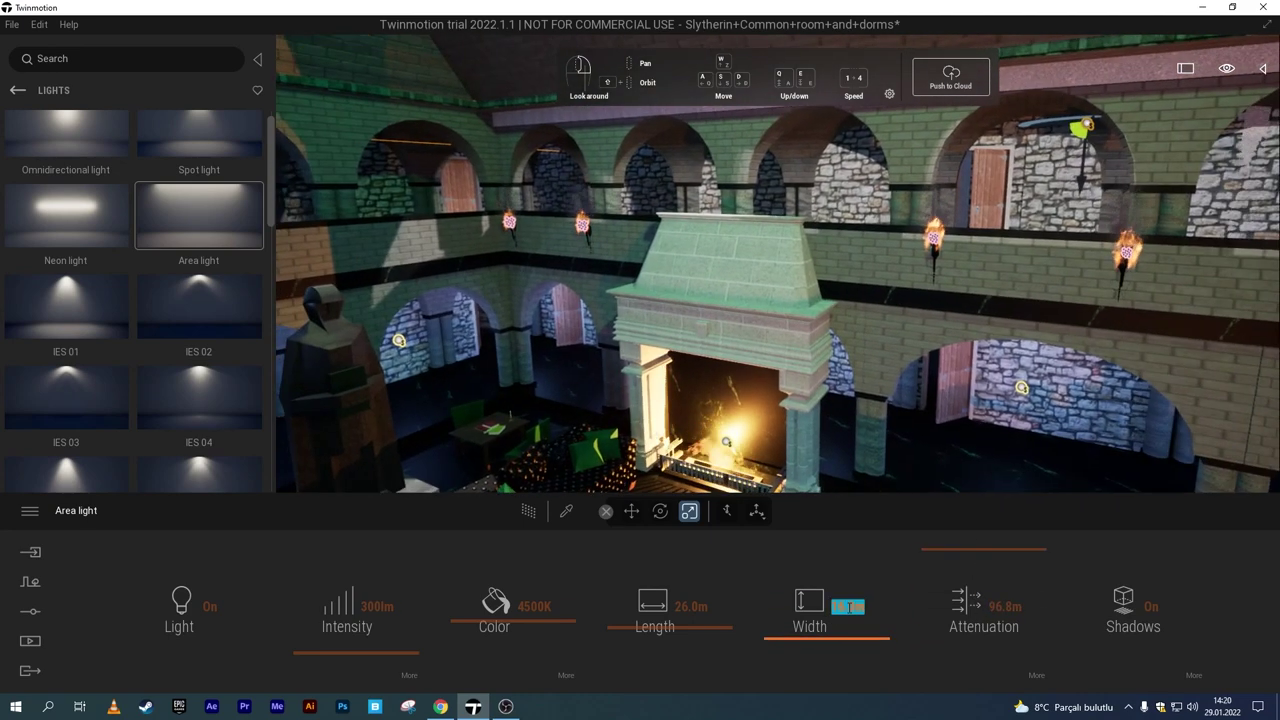
text(3)
key(Return)
Raise the area light's colour temperature to 12000K and clear its intensity field.
drag(494, 612, 494, 548)
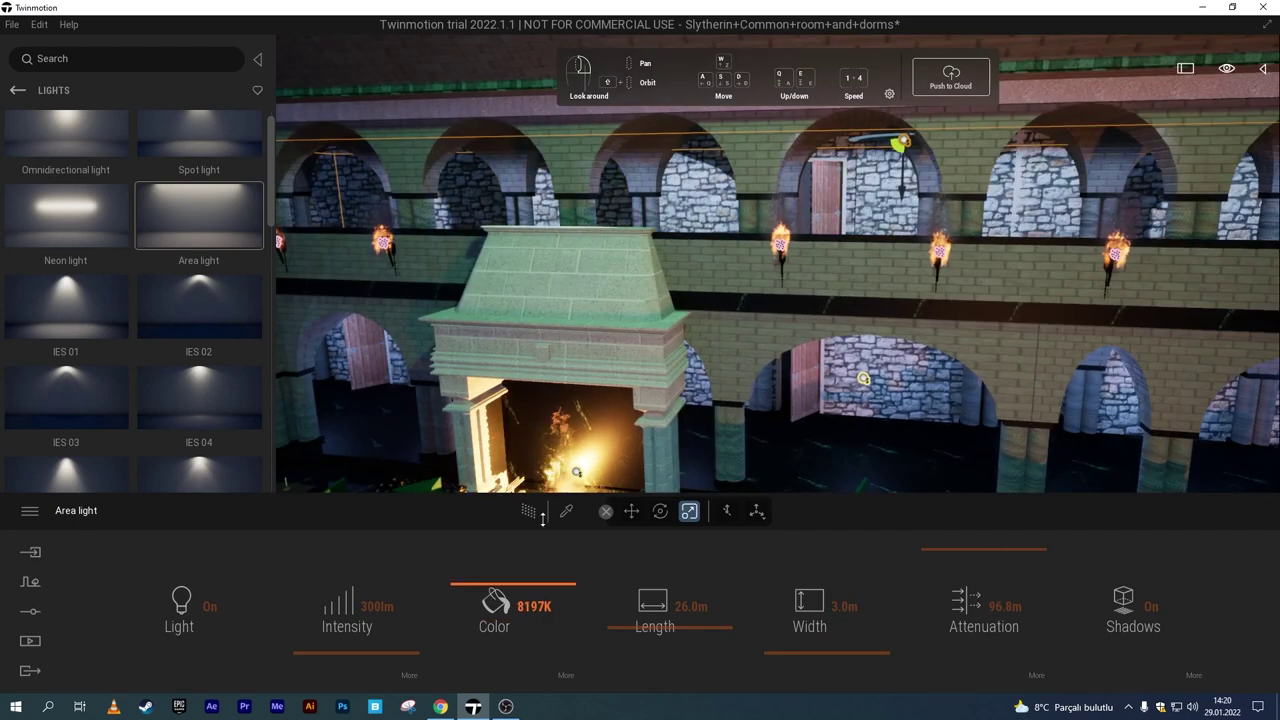
key(BackSpace)
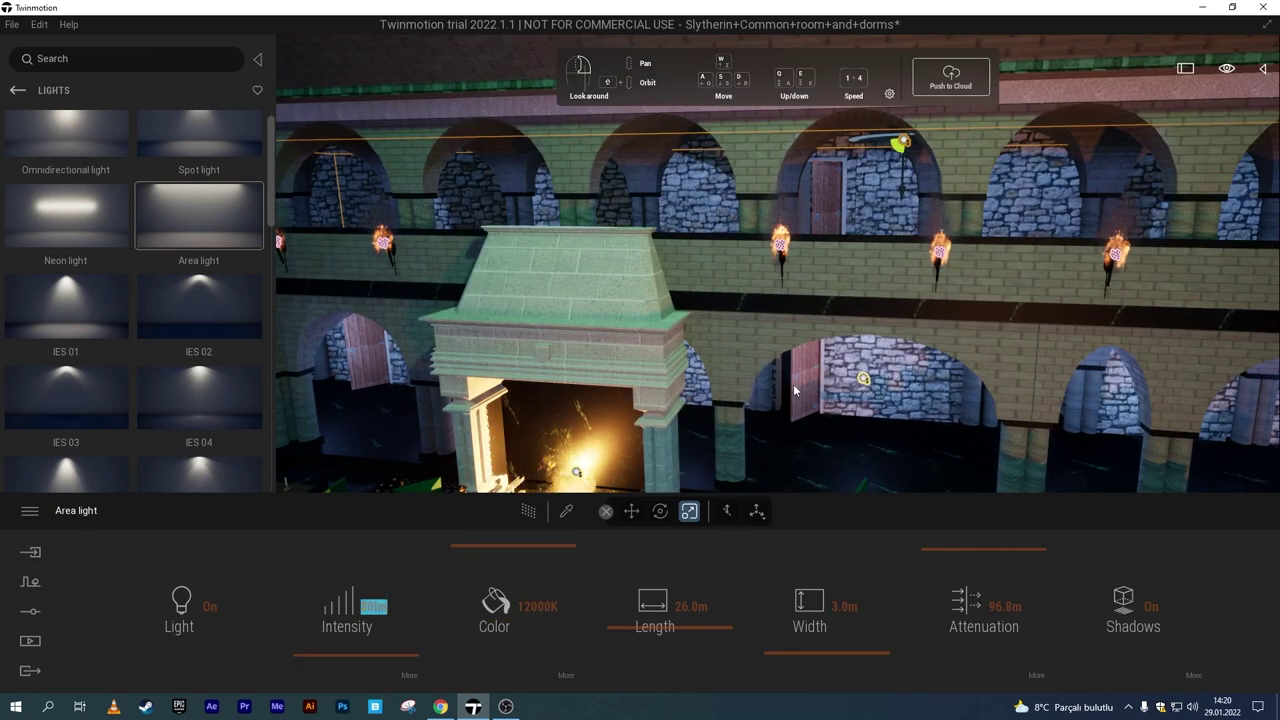
right_drag(795, 390, 822, 398)
click(550, 385)
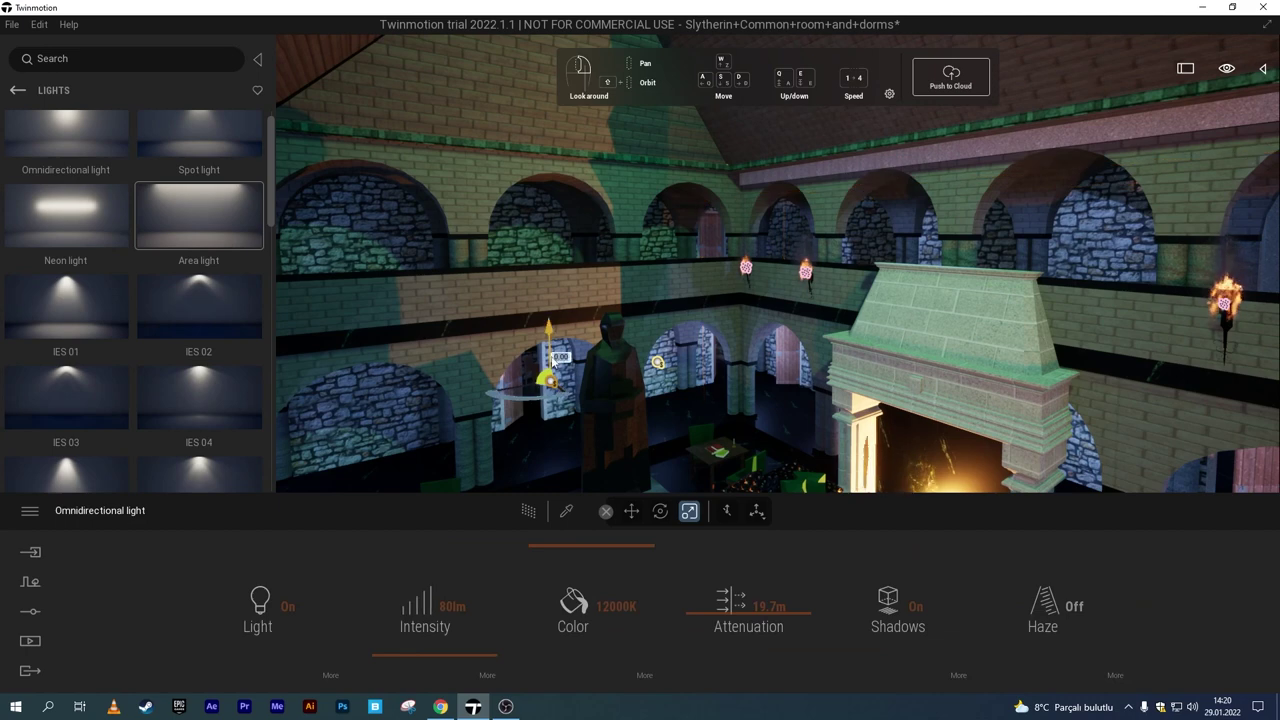
Copy the omnidirectional light up to the balcony and view the hall path-traced full screen.
shift+drag(548, 385, 546, 250)
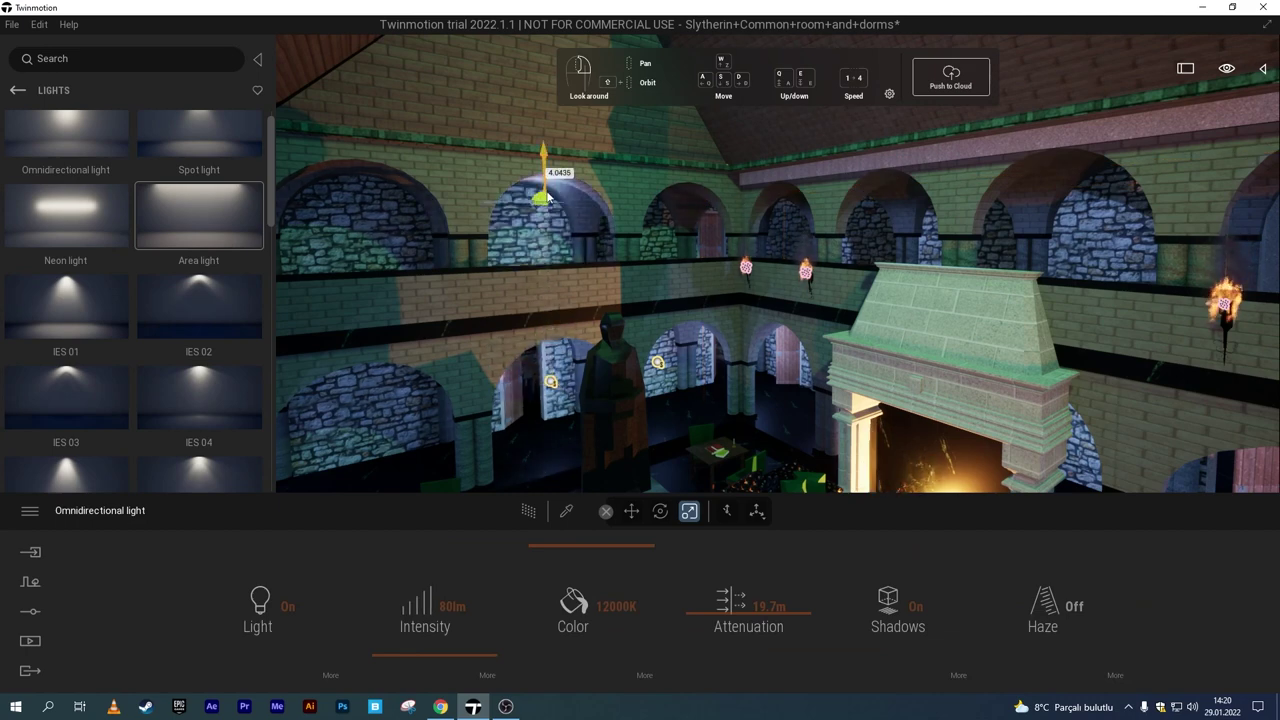
key(Return)
mouse_move(575, 395)
right_down()
mouse_move(470, 400)
mouse_move(390, 375)
right_up()
click(528, 511)
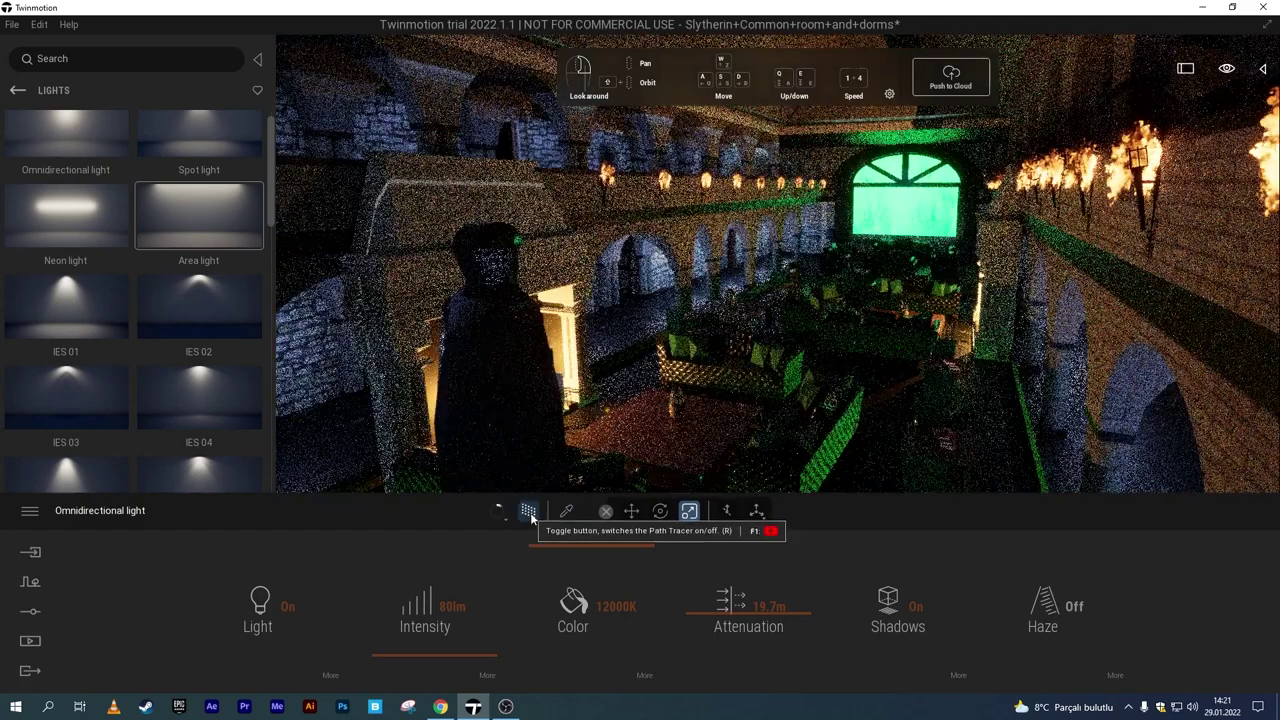
click(1185, 70)
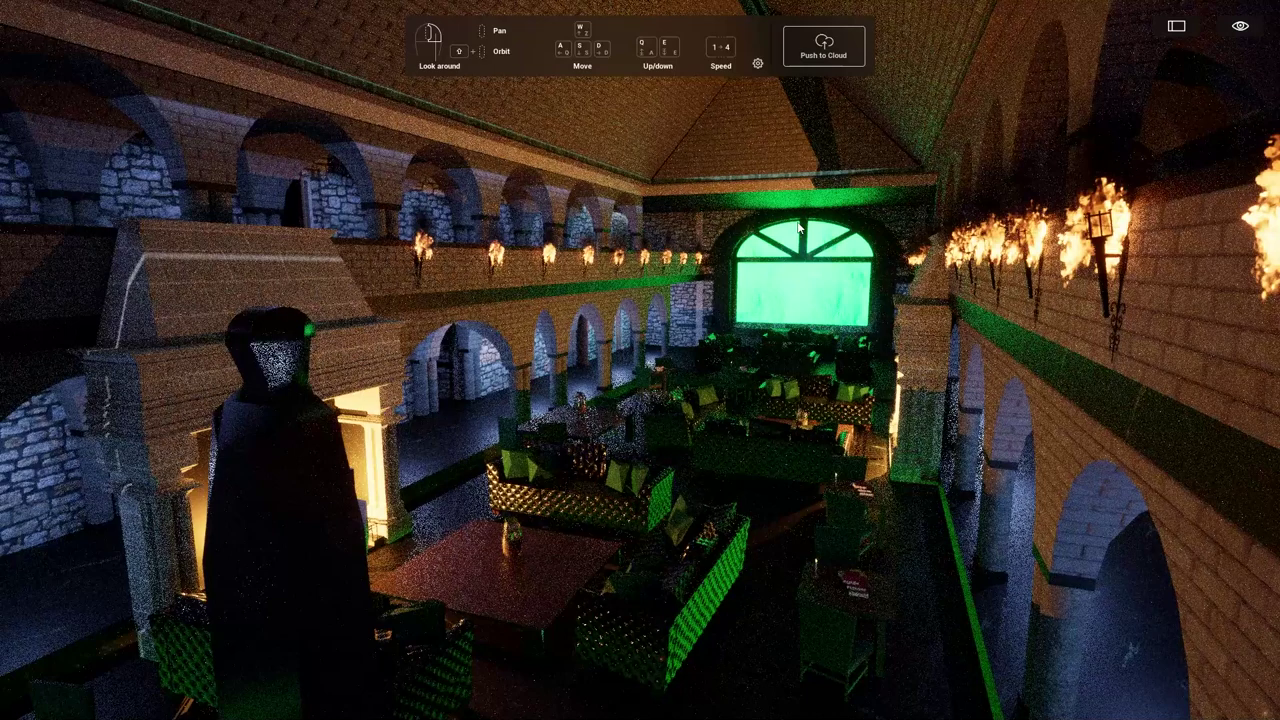
Leave full screen and place a Small fog bank from Particles under the hall ceiling.
key(Escape)
click(66, 252)
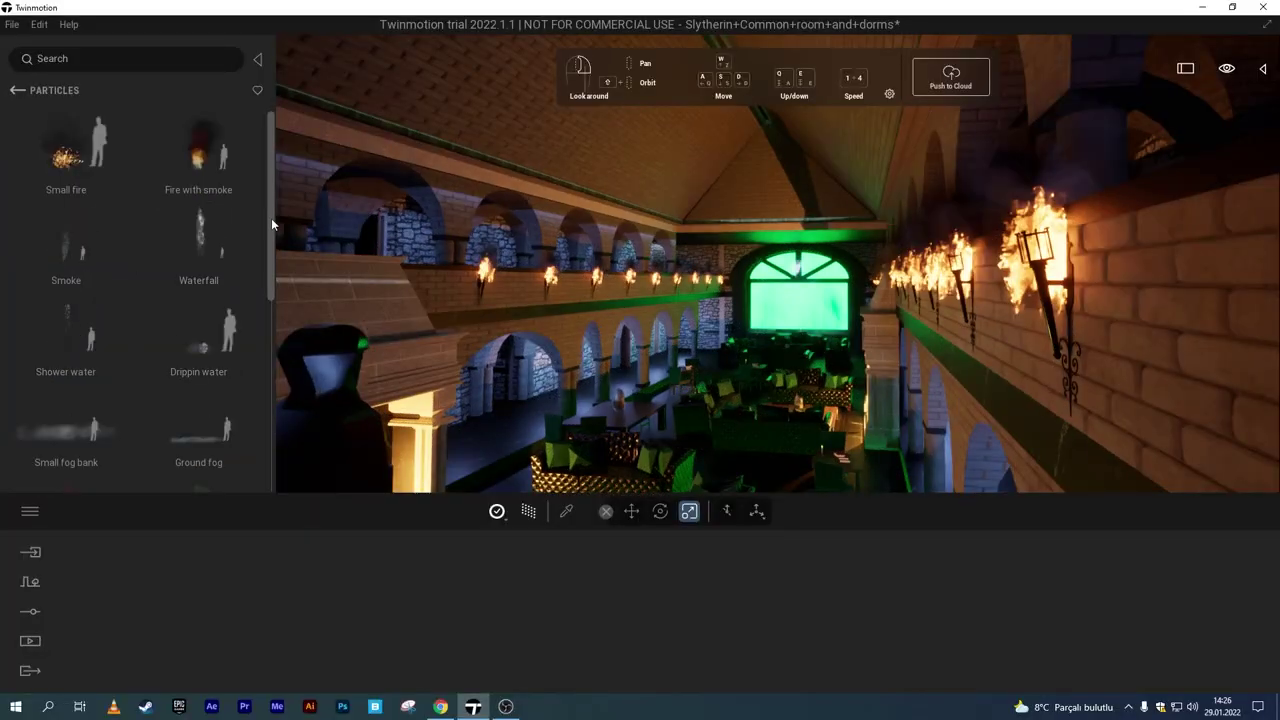
scroll(57, 318, down, 3)
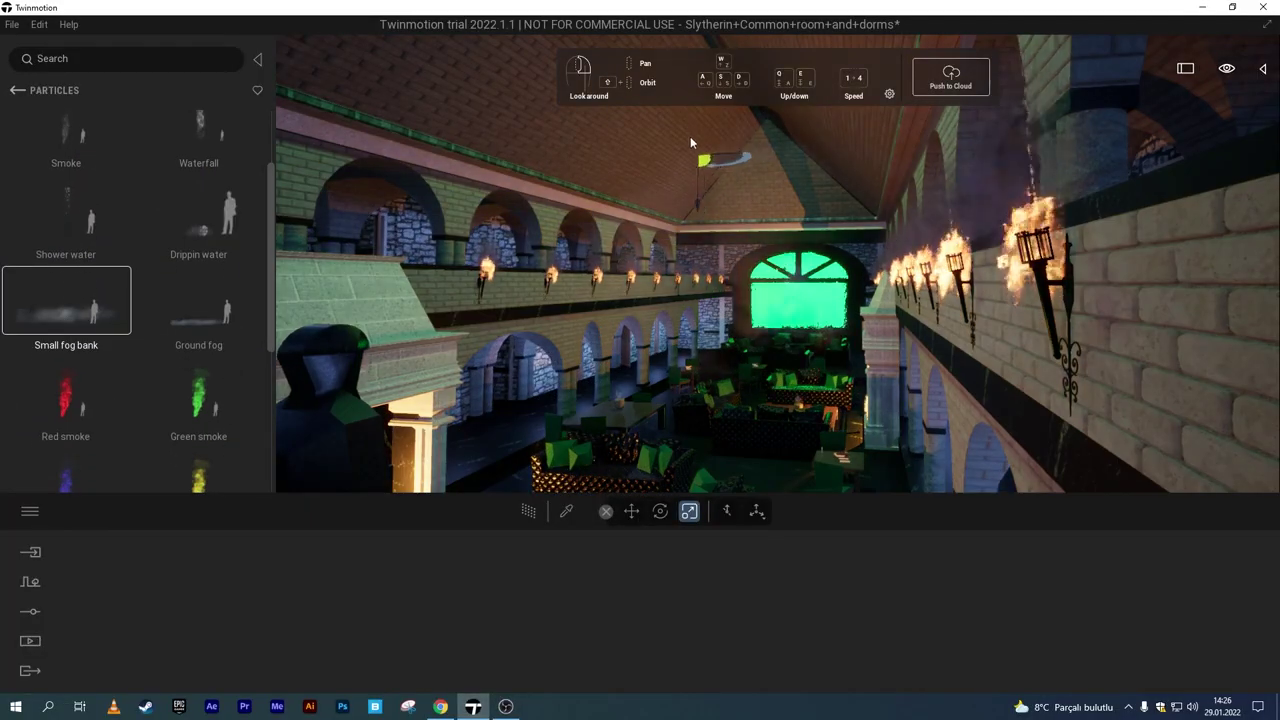
drag(588, 250, 686, 118)
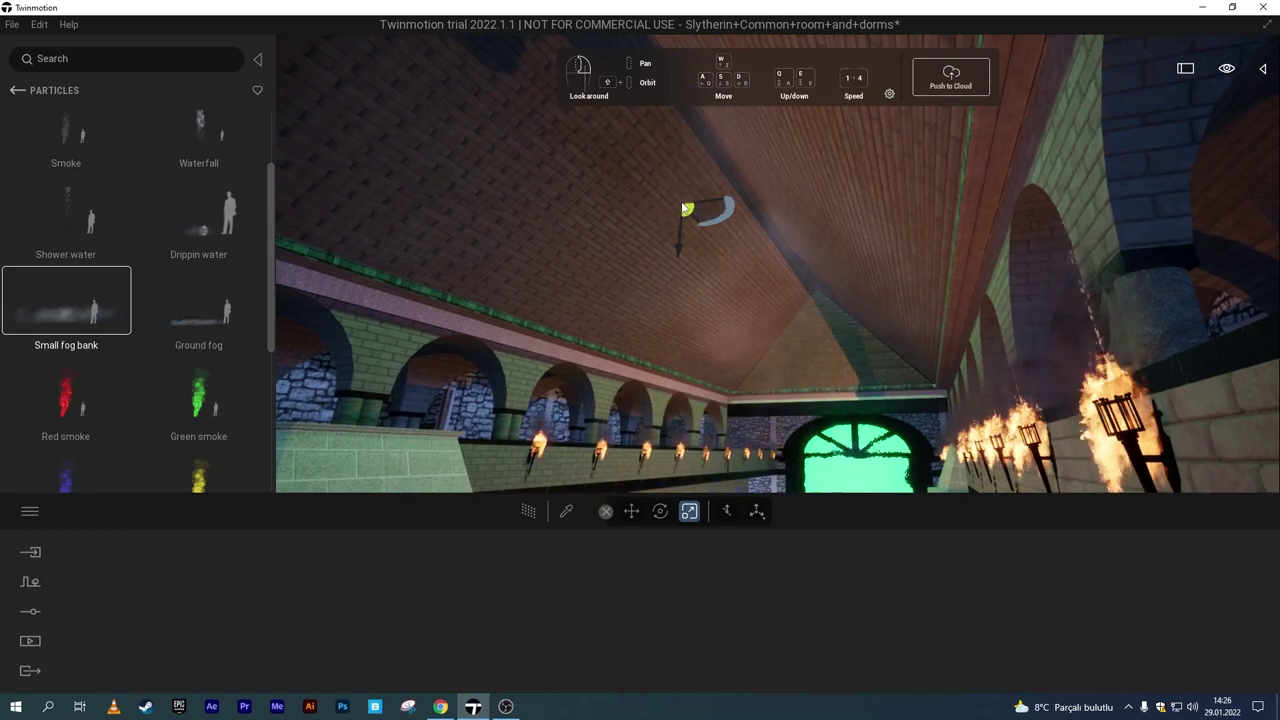
drag(686, 118, 553, 313)
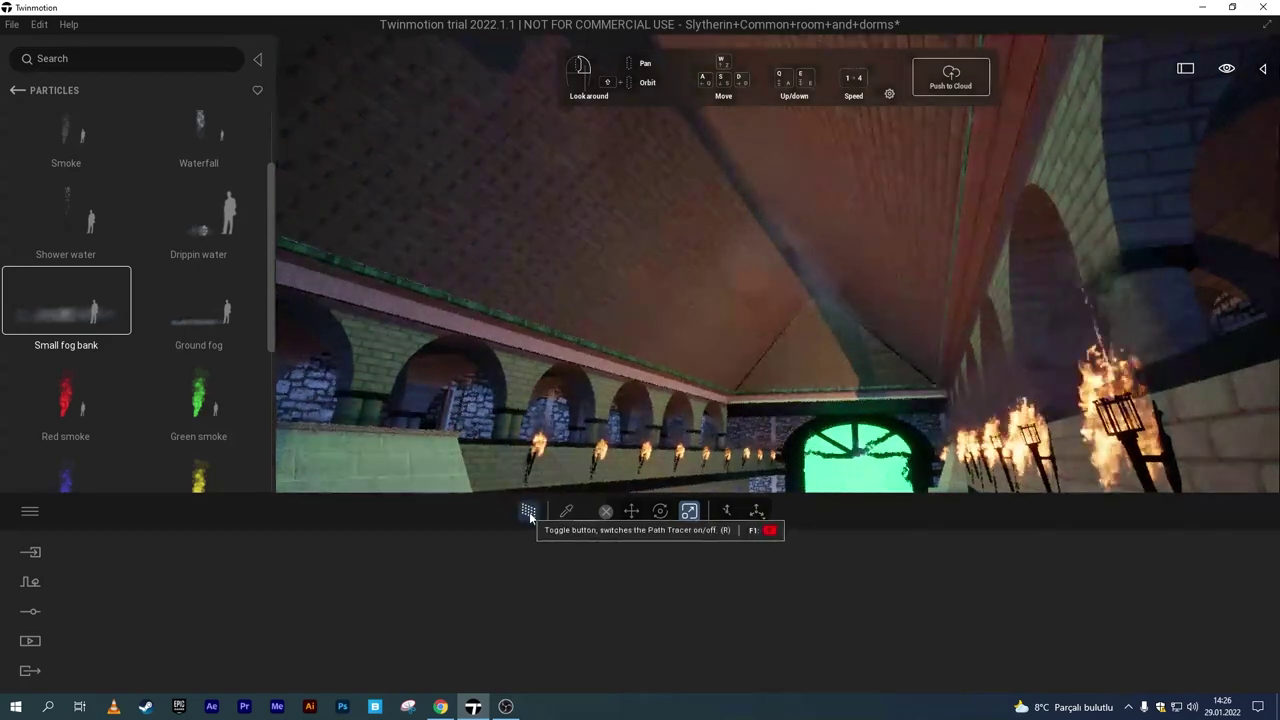
drag(600, 470, 789, 292)
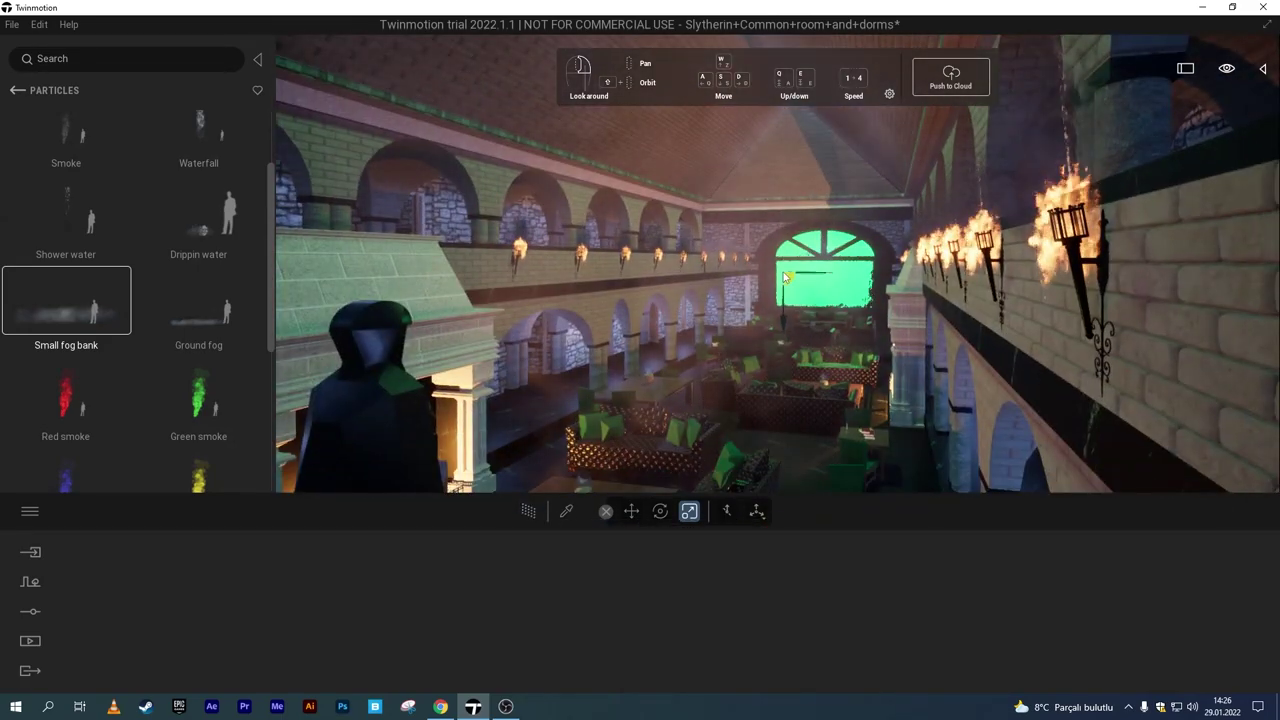
drag(650, 400, 630, 505)
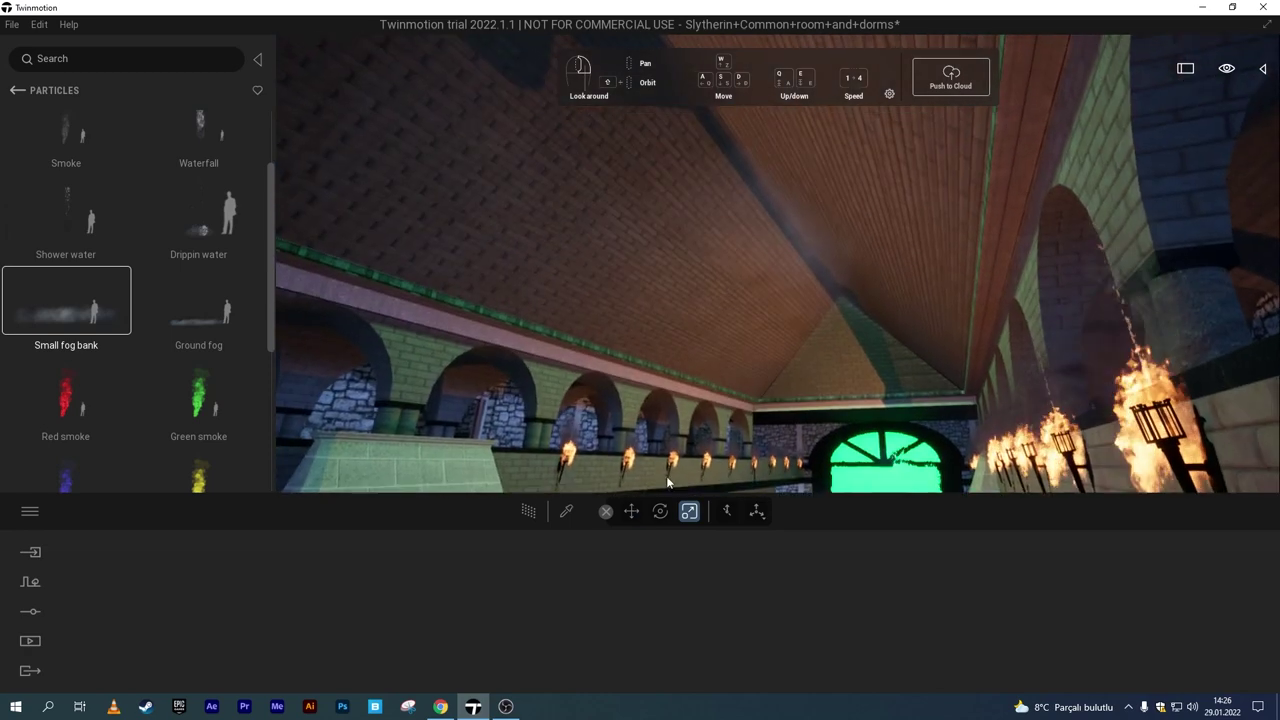
Switch to the Move tool, inspect the brick ceiling, and preview the fog path-traced.
click(631, 512)
scroll(831, 352, up, 5)
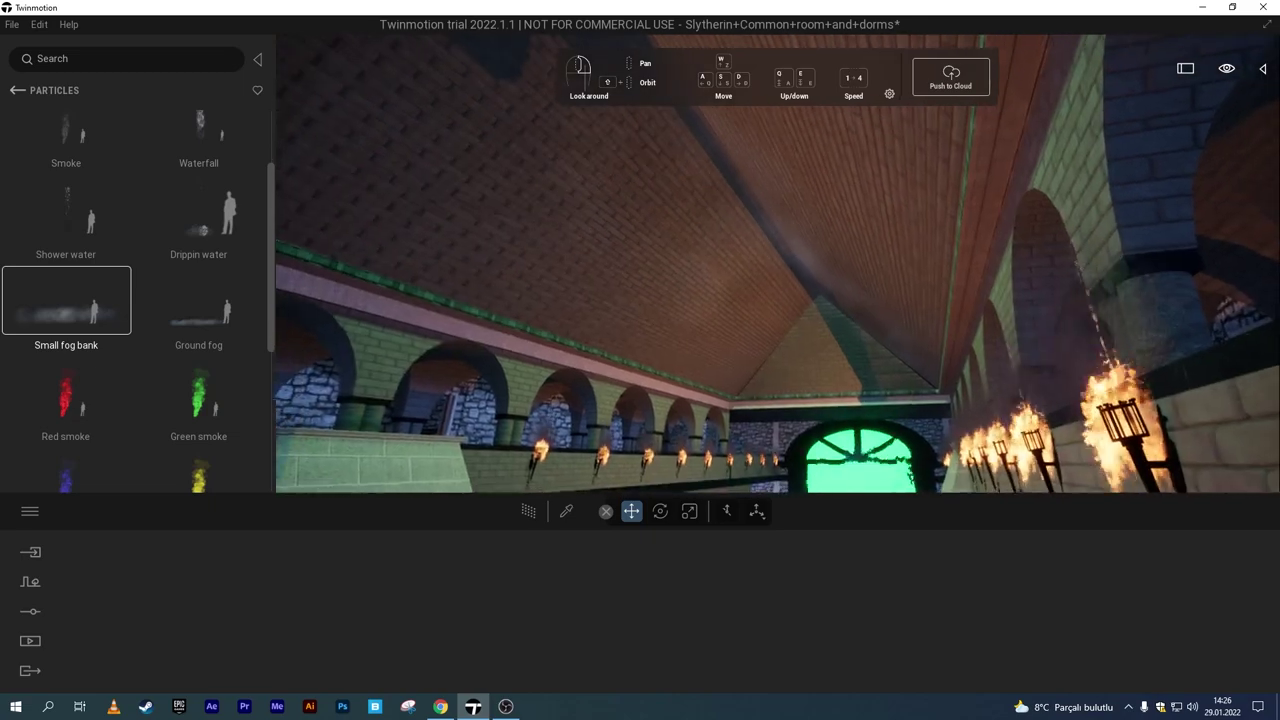
scroll(732, 301, down, 5)
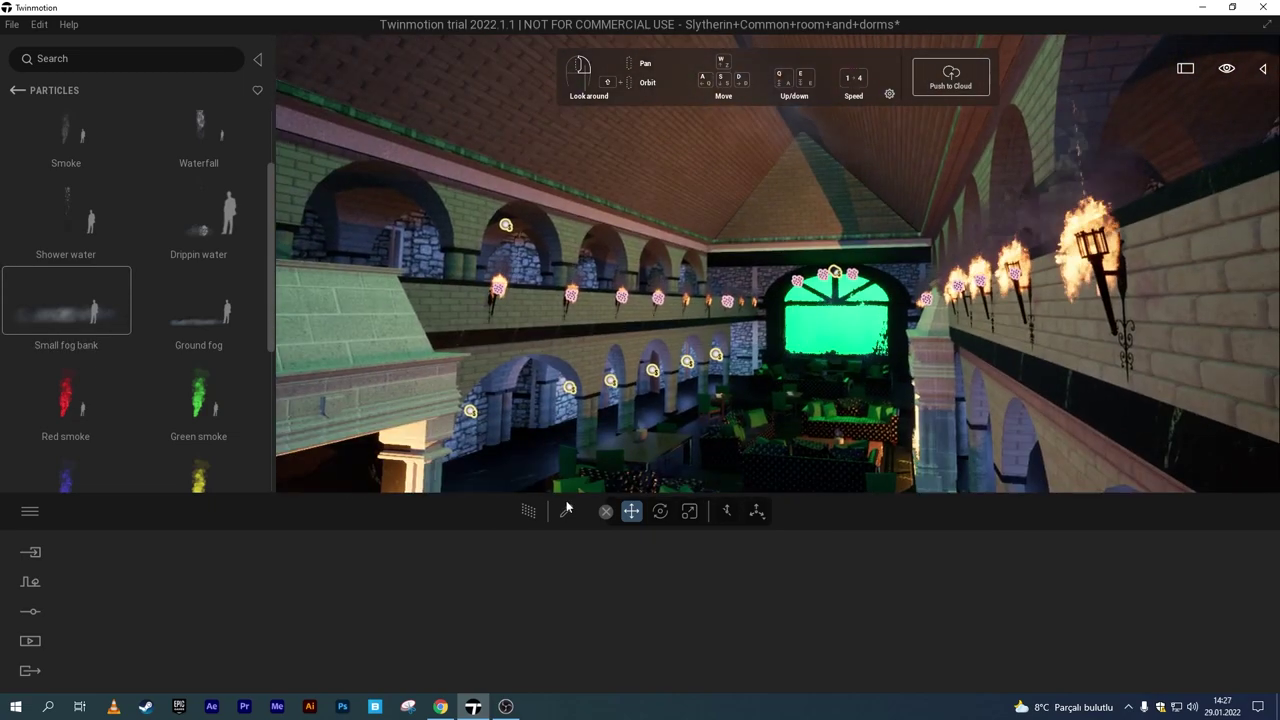
drag(580, 480, 658, 130)
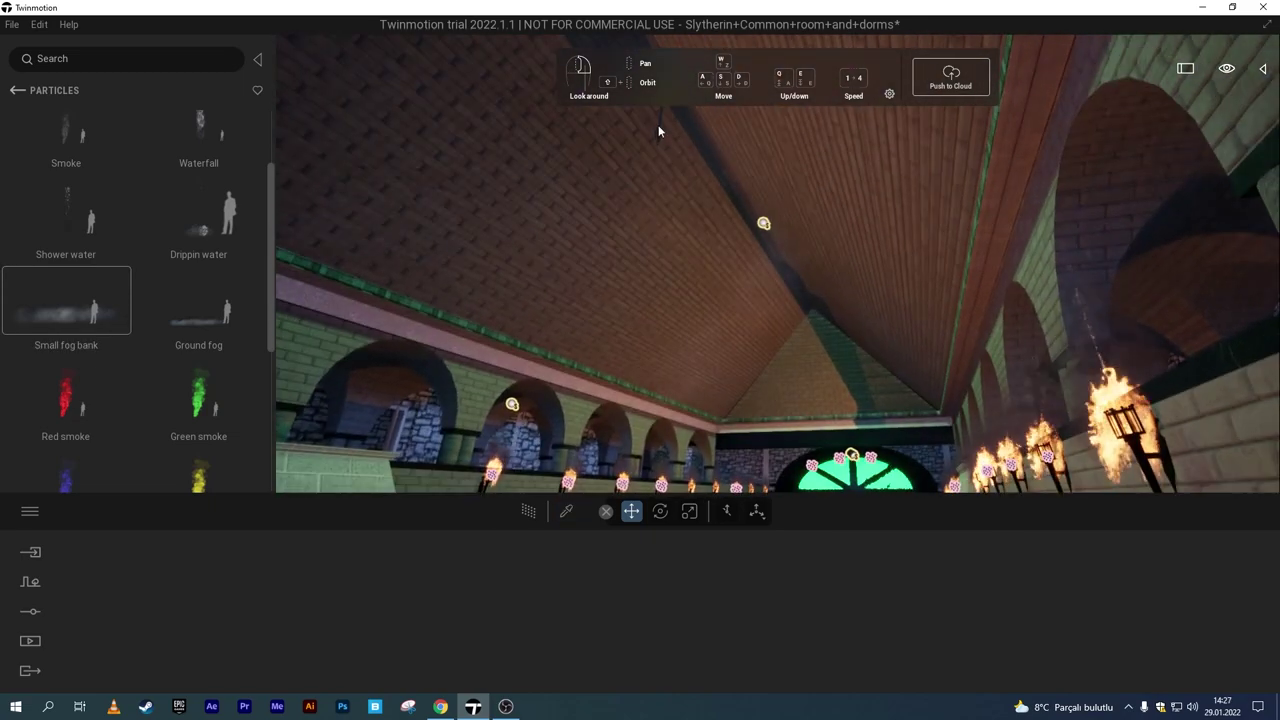
scroll(690, 160, up, 5)
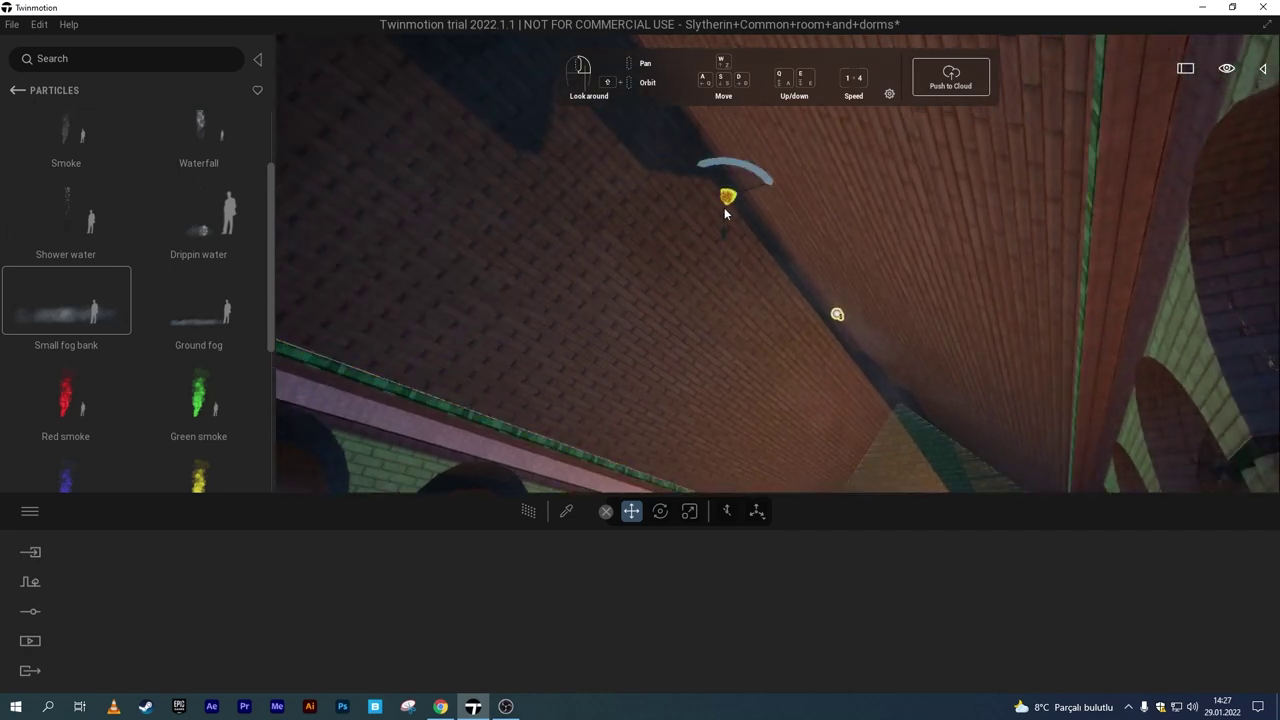
scroll(714, 319, down, 5)
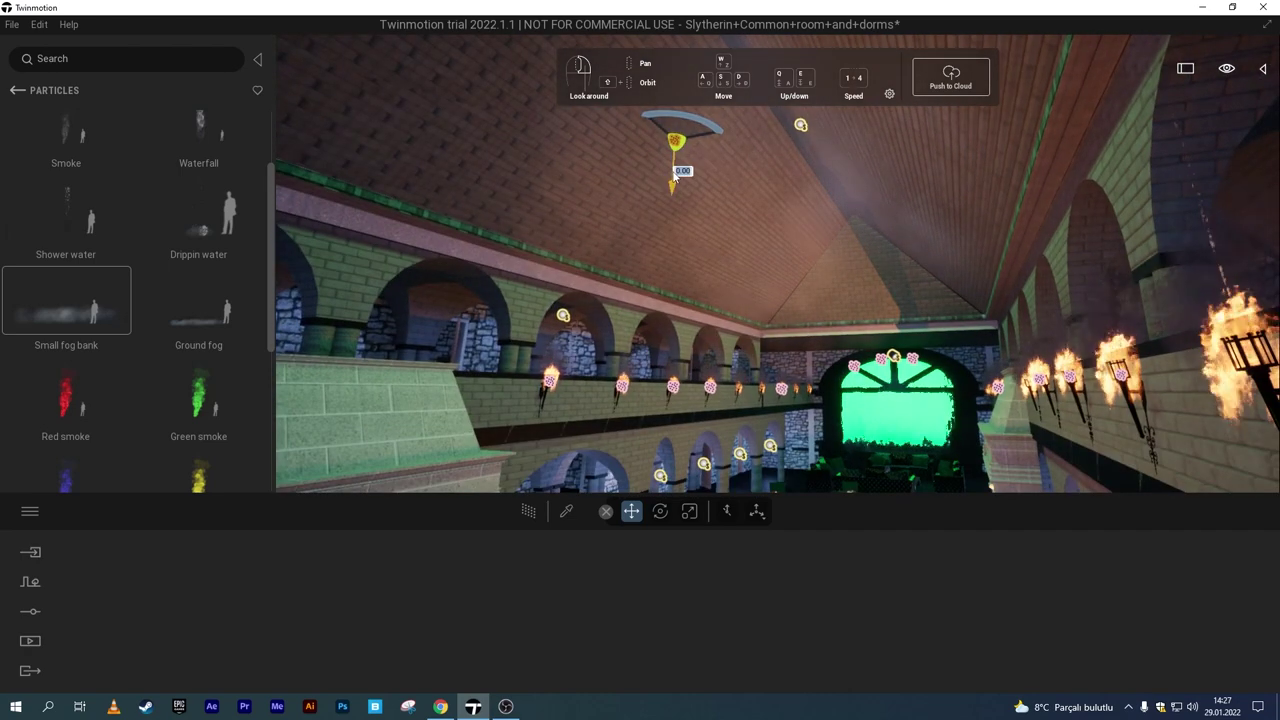
click(528, 511)
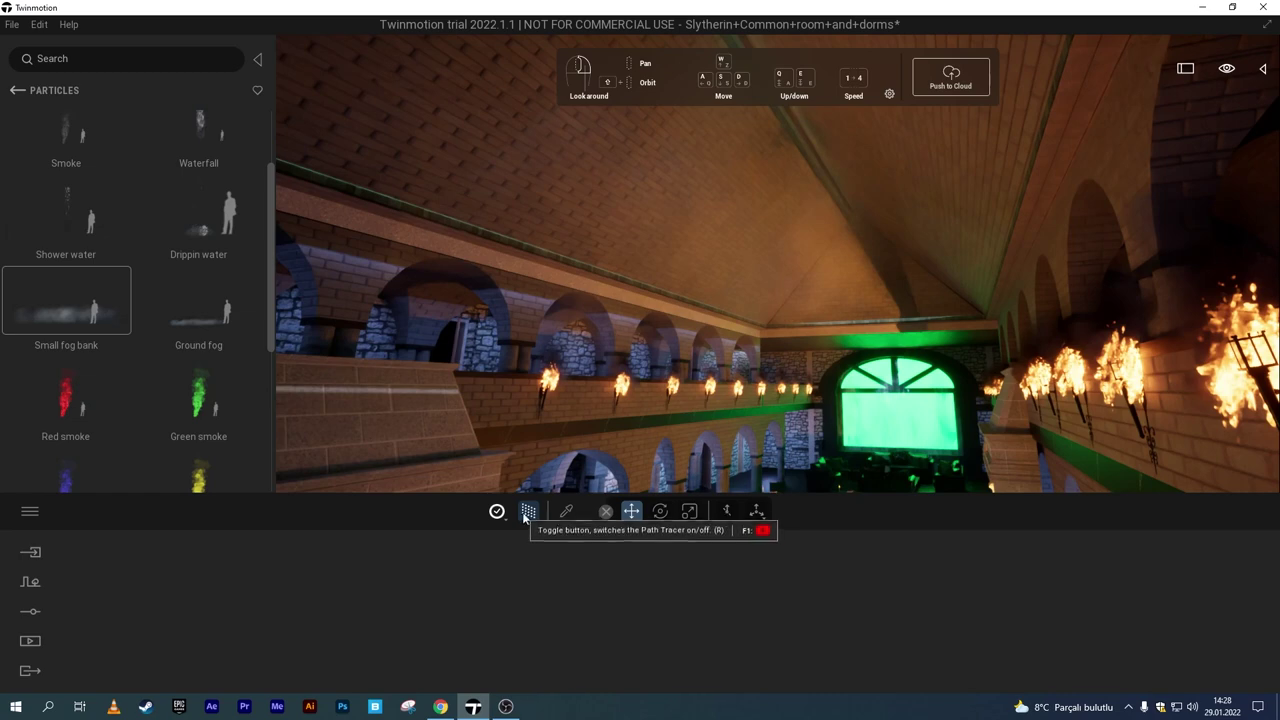
Turn off path tracing and lower the ceiling light slightly.
click(528, 512)
drag(676, 145, 669, 266)
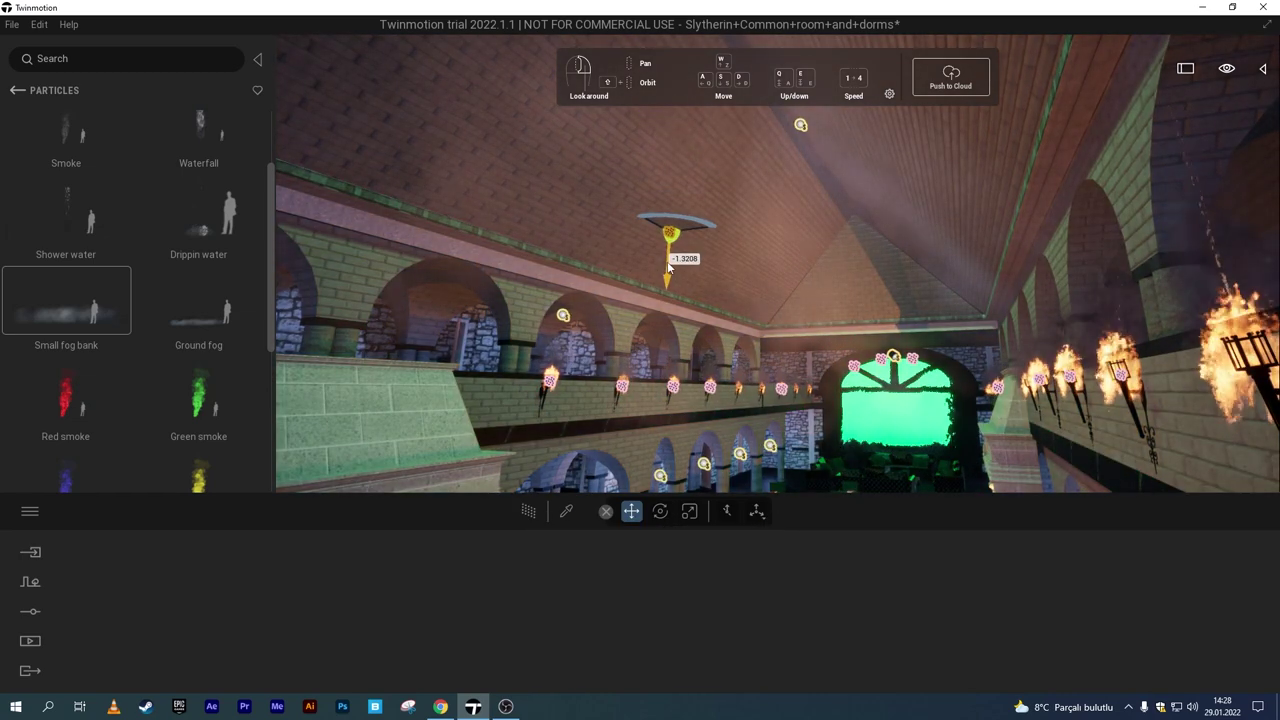
drag(668, 264, 669, 266)
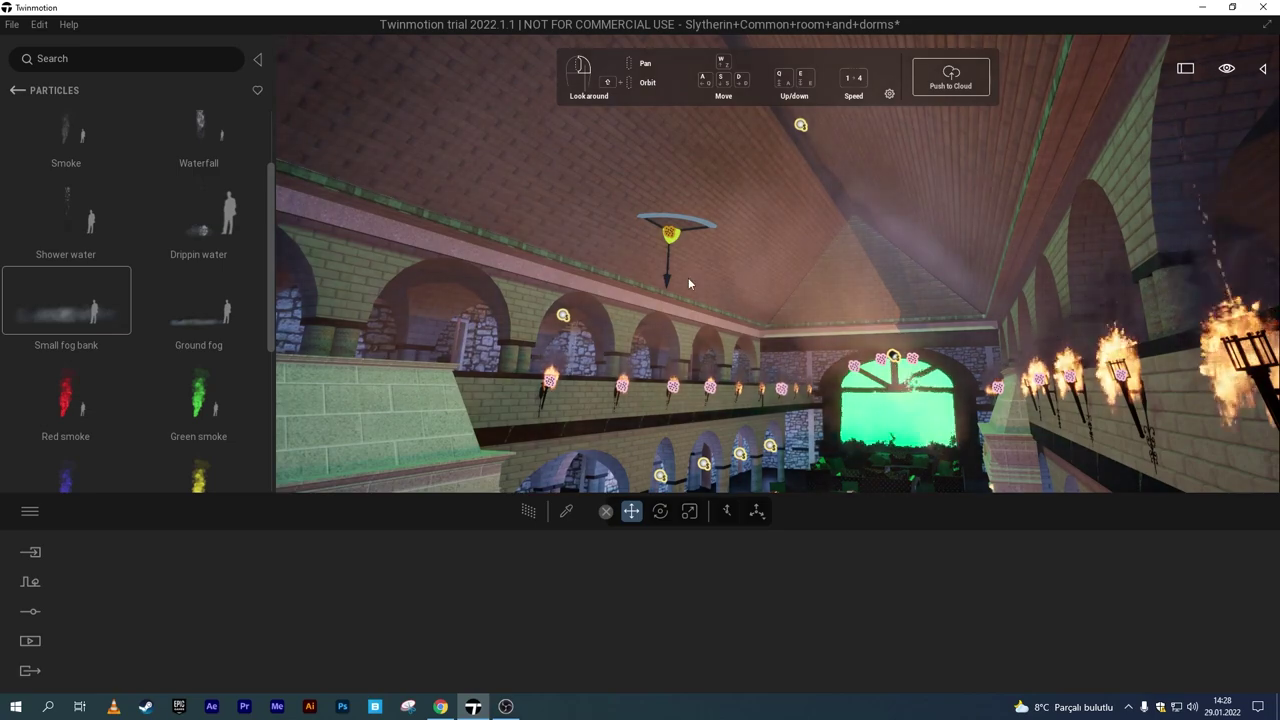
right_drag(688, 277, 688, 330)
right_drag(644, 390, 644, 328)
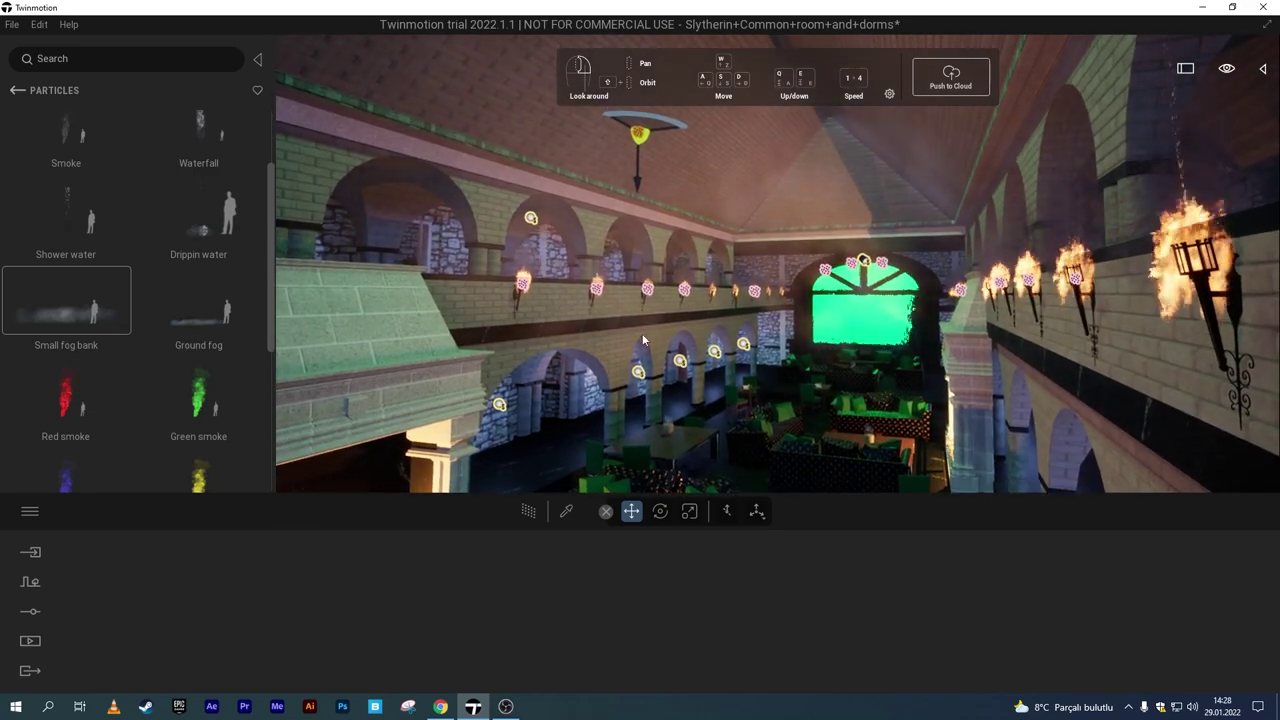
click(528, 511)
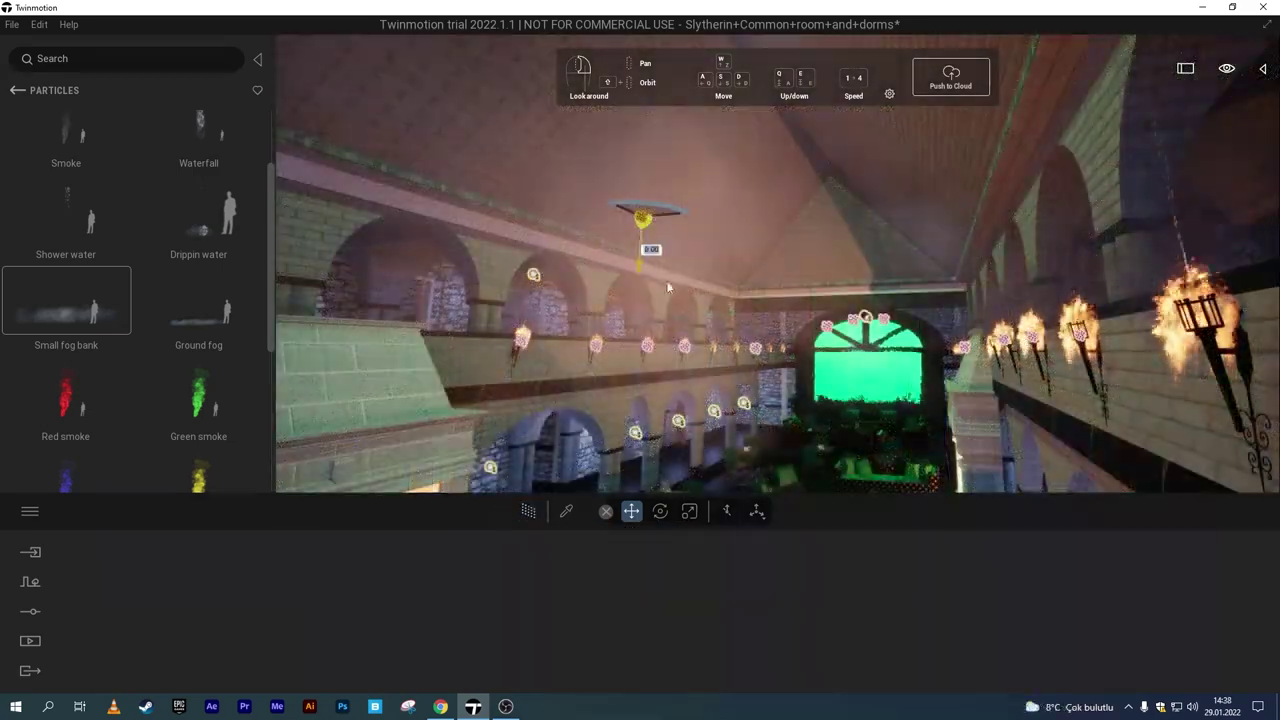
Move left through the hall in path-traced preview and open Media's saved image list.
right_drag(705, 274, 705, 340)
key(a)
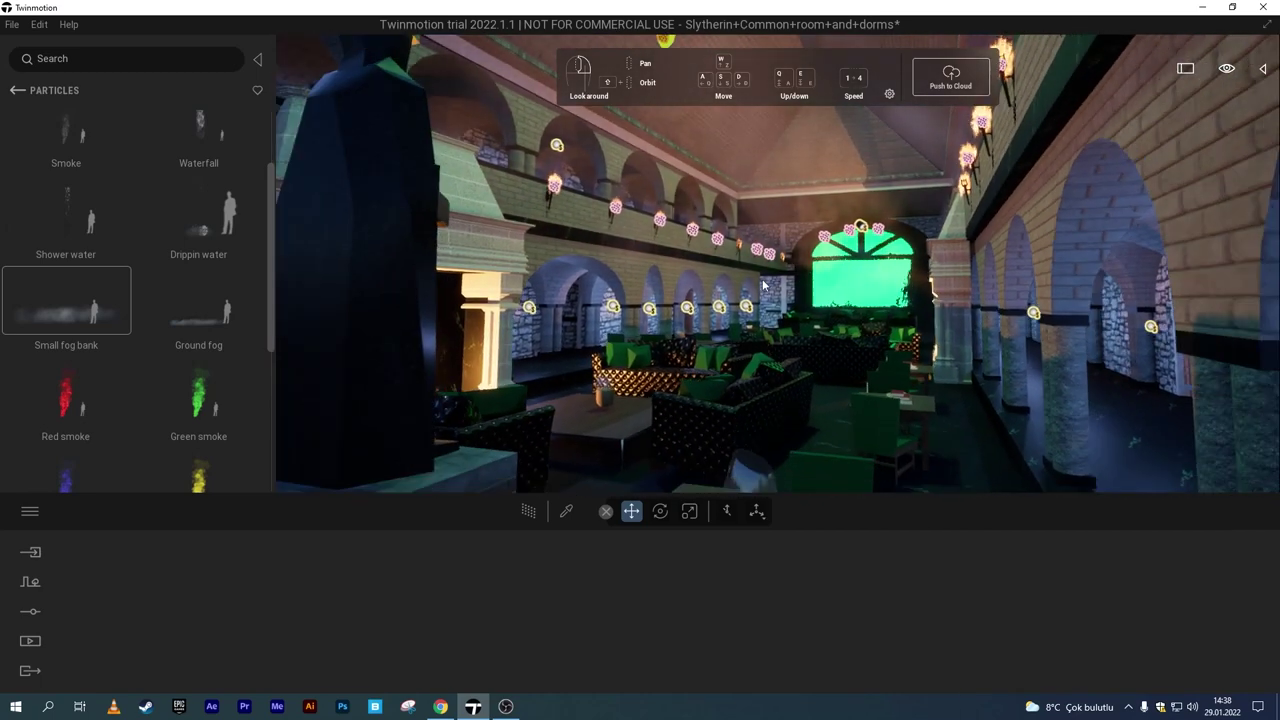
right_drag(764, 286, 764, 350)
key(a)
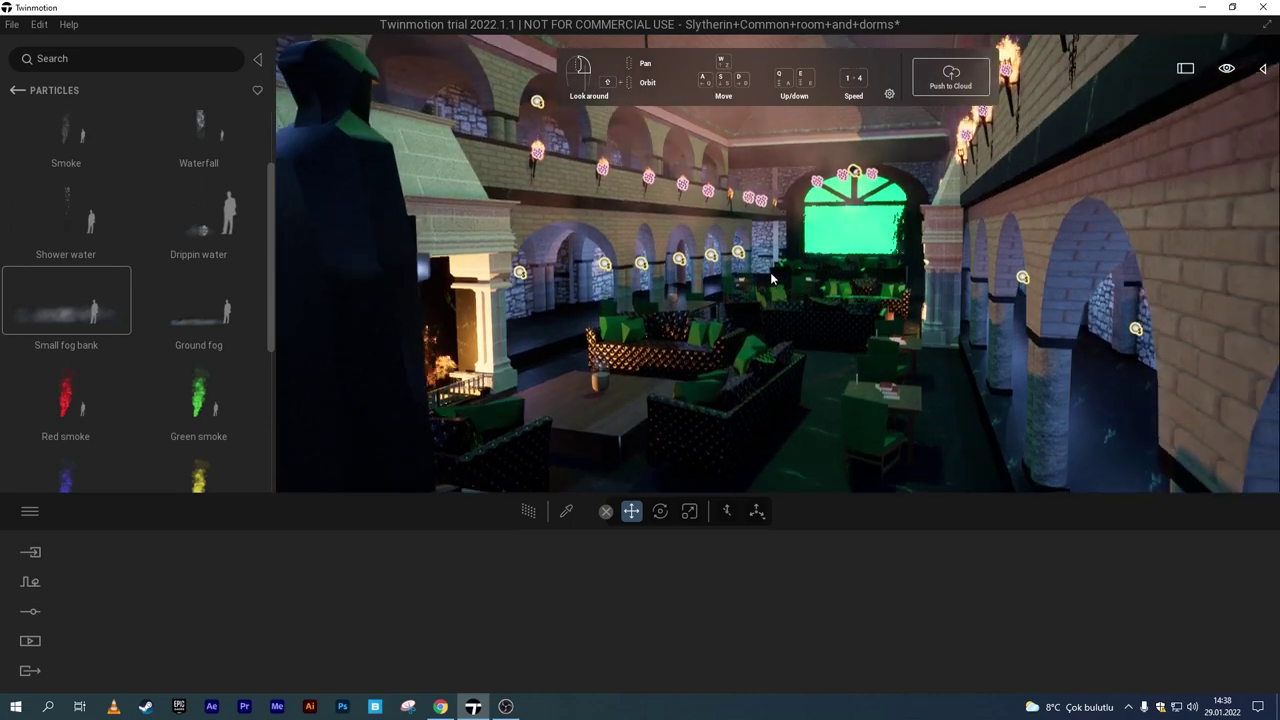
key(a)
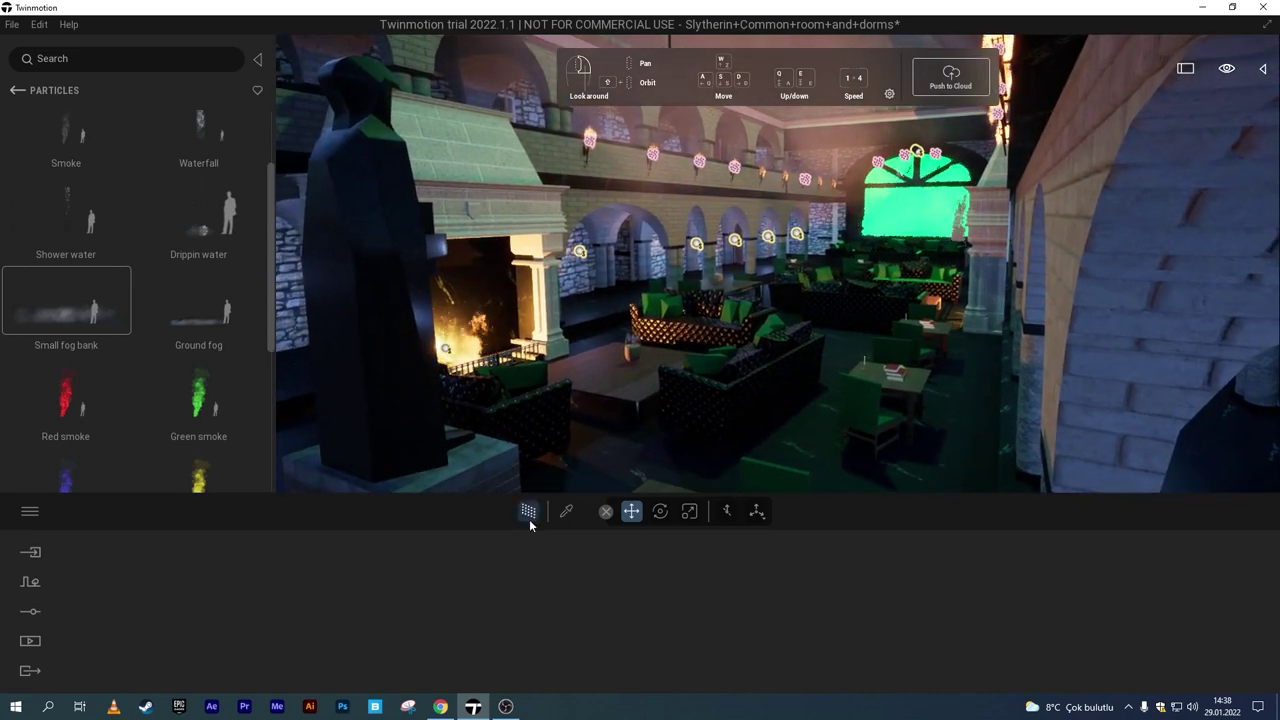
click(528, 512)
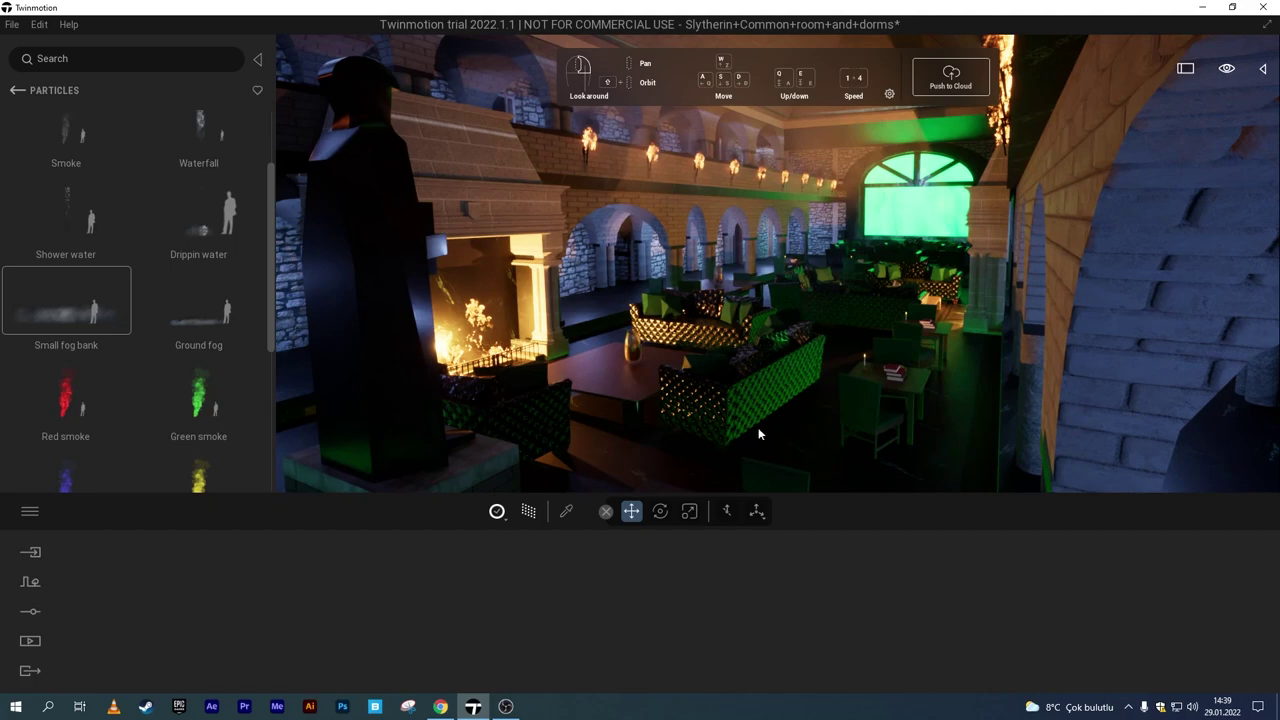
click(30, 640)
click(275, 600)
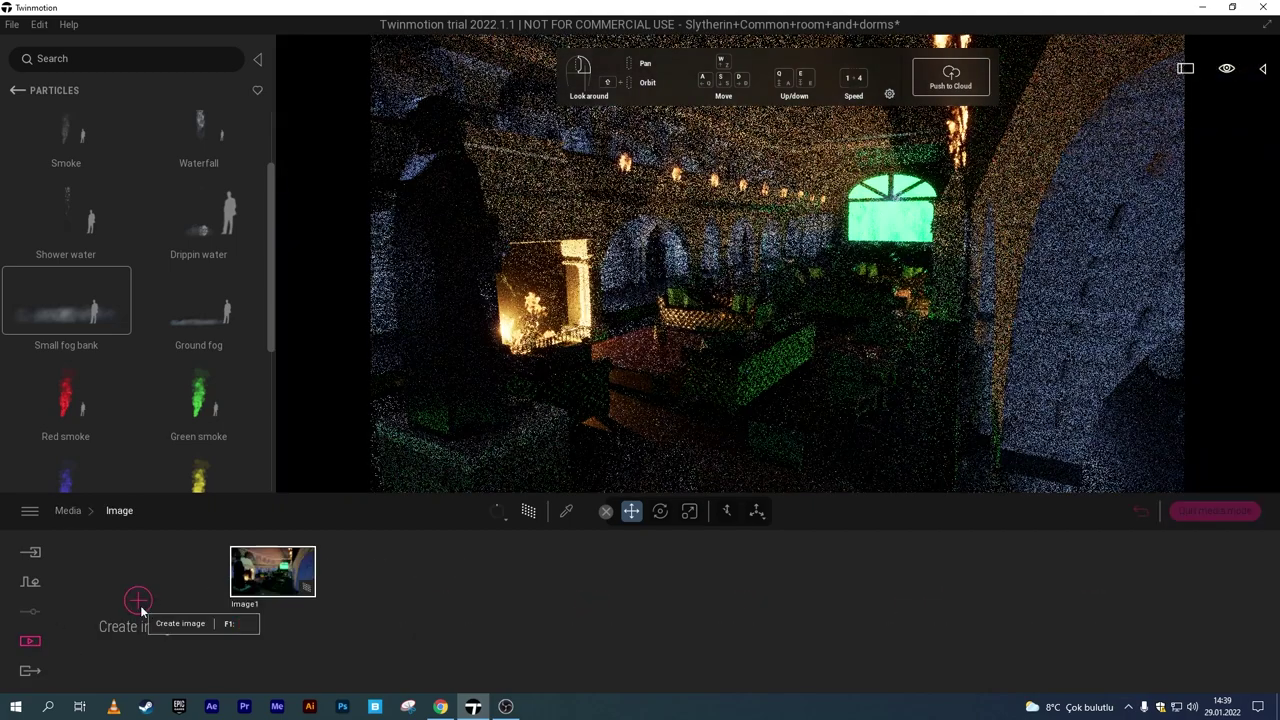
Select Image1 in the Export tab, choose a save location, and start exporting it.
click(30, 670)
click(217, 623)
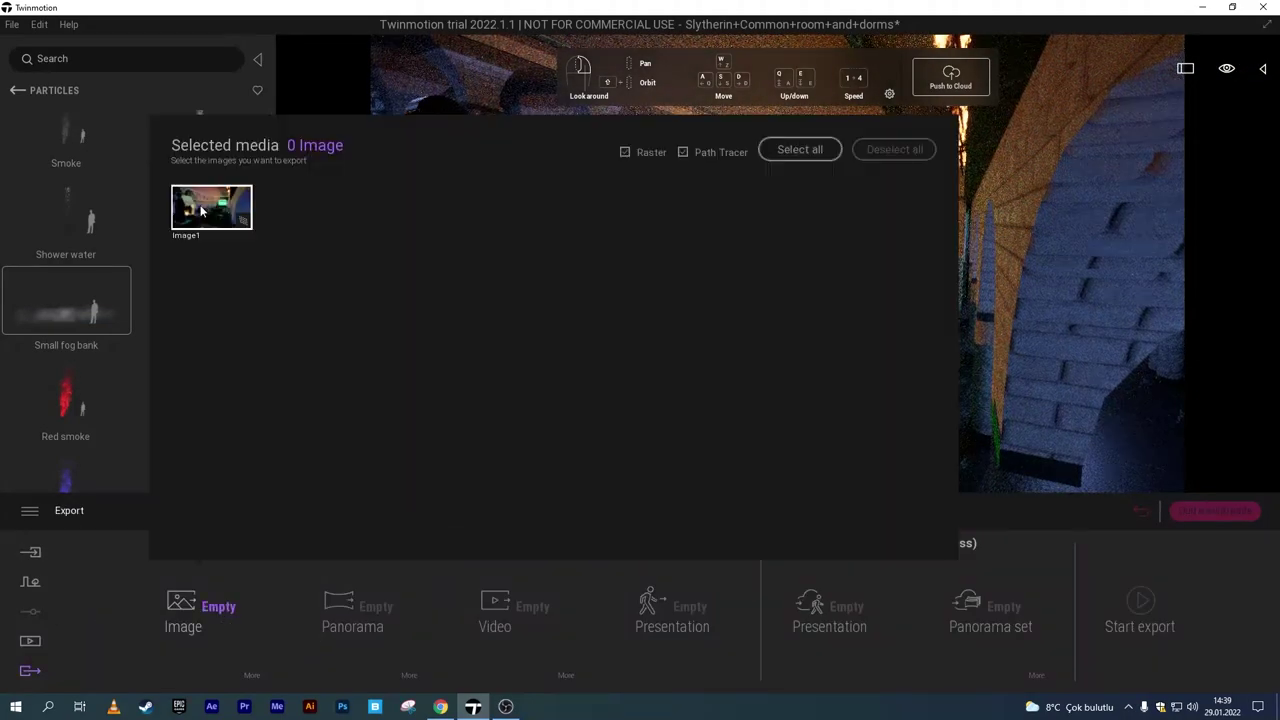
click(210, 215)
click(1140, 605)
click(528, 354)
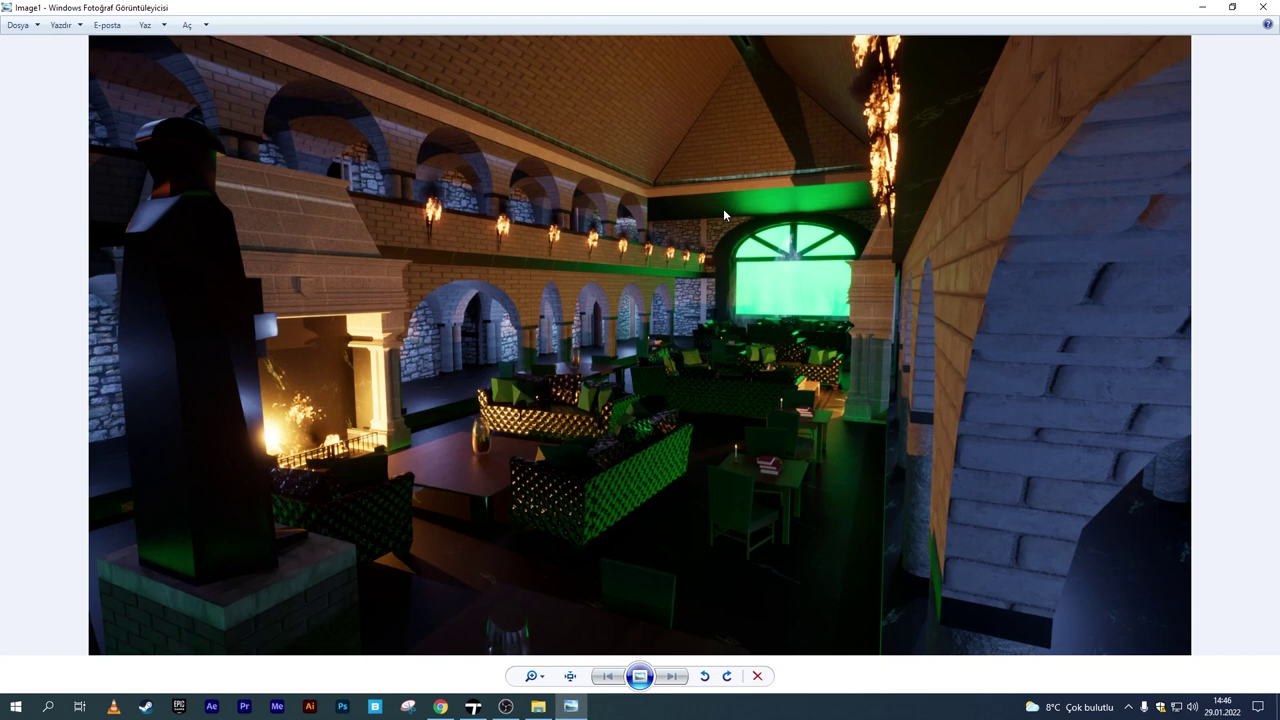
Return to Twinmotion after viewing the torch-lit hall render in Windows Photo Viewer.
click(473, 706)
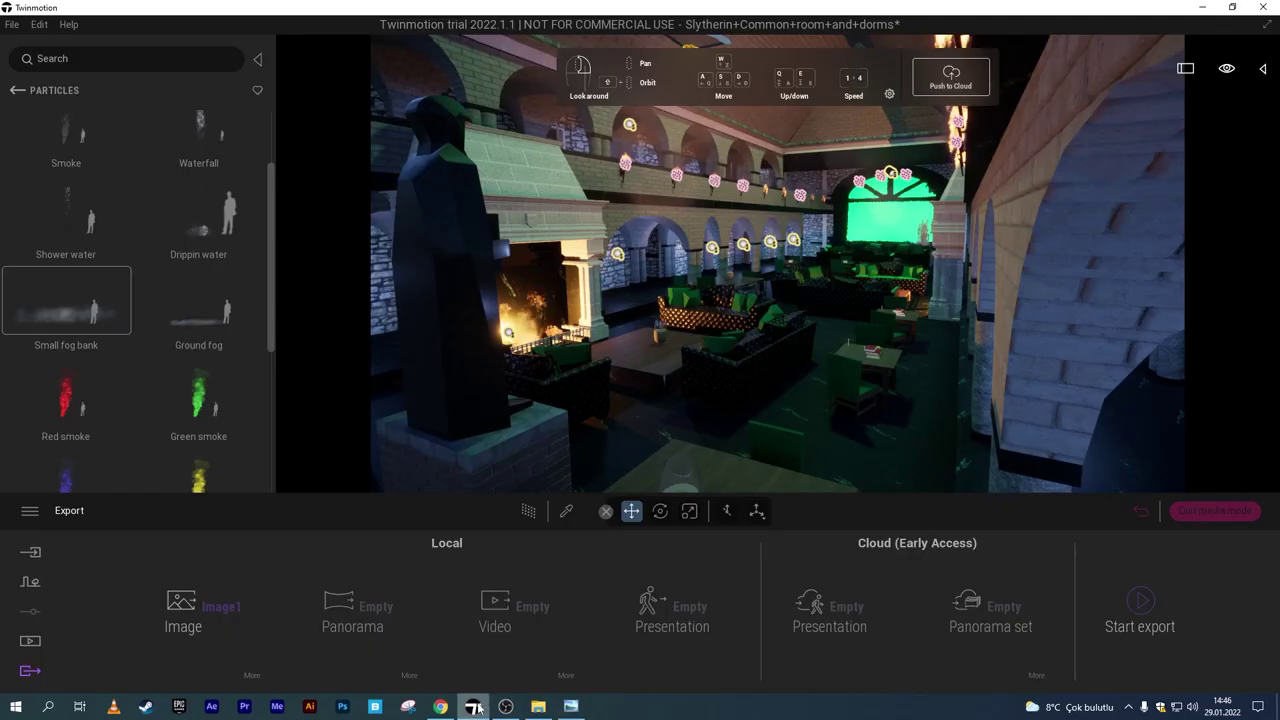
Place a Ground fog emitter under the ceiling pendant lamp and look up to check the fog.
click(255, 596)
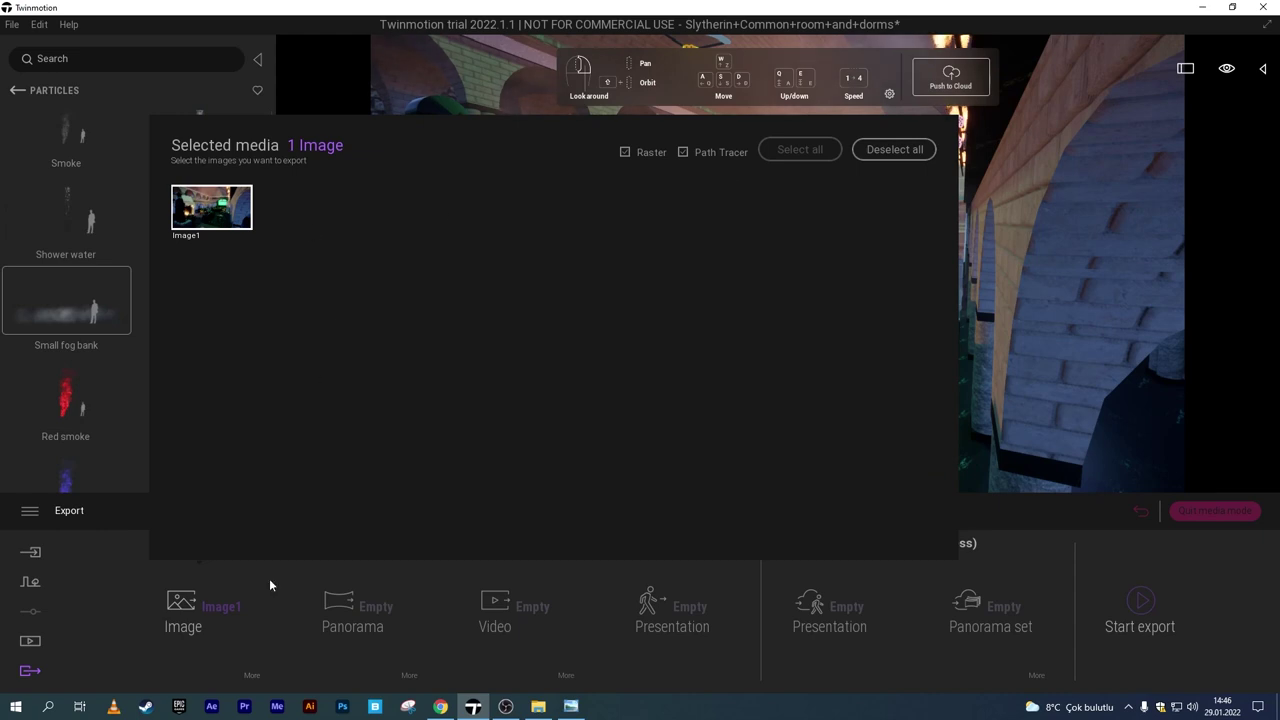
click(816, 280)
drag(808, 237, 707, 203)
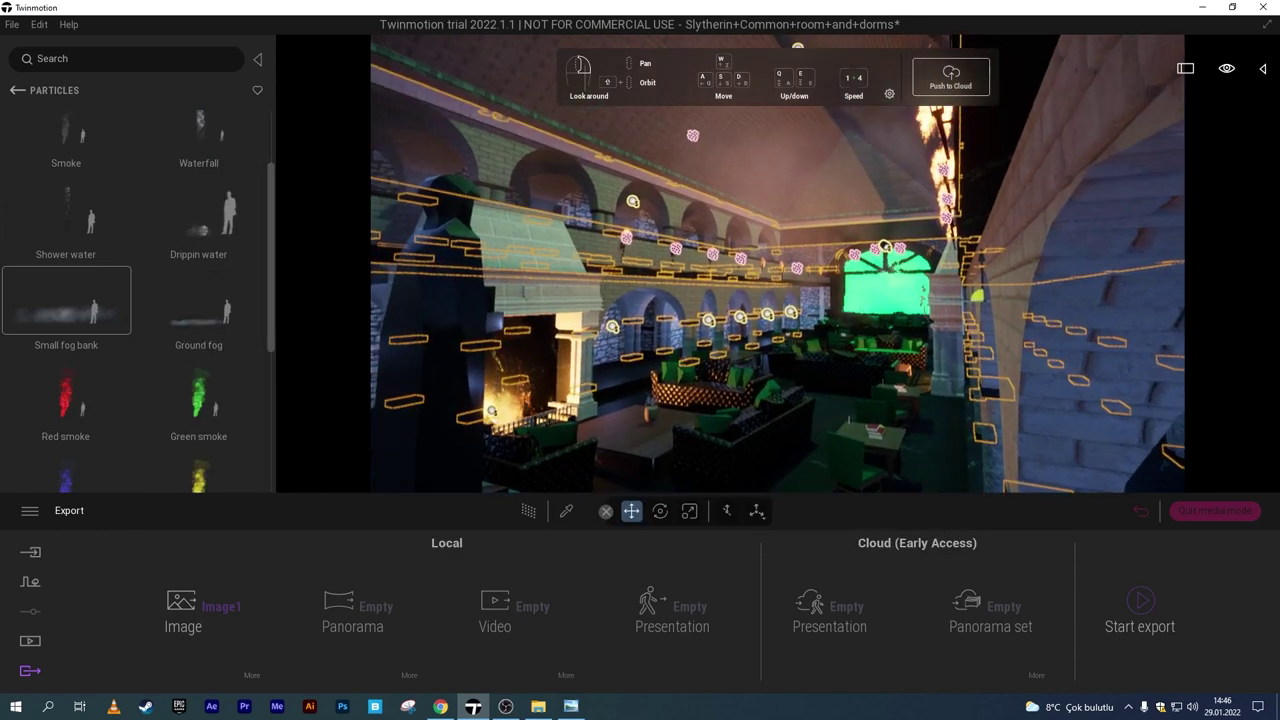
drag(197, 322, 729, 187)
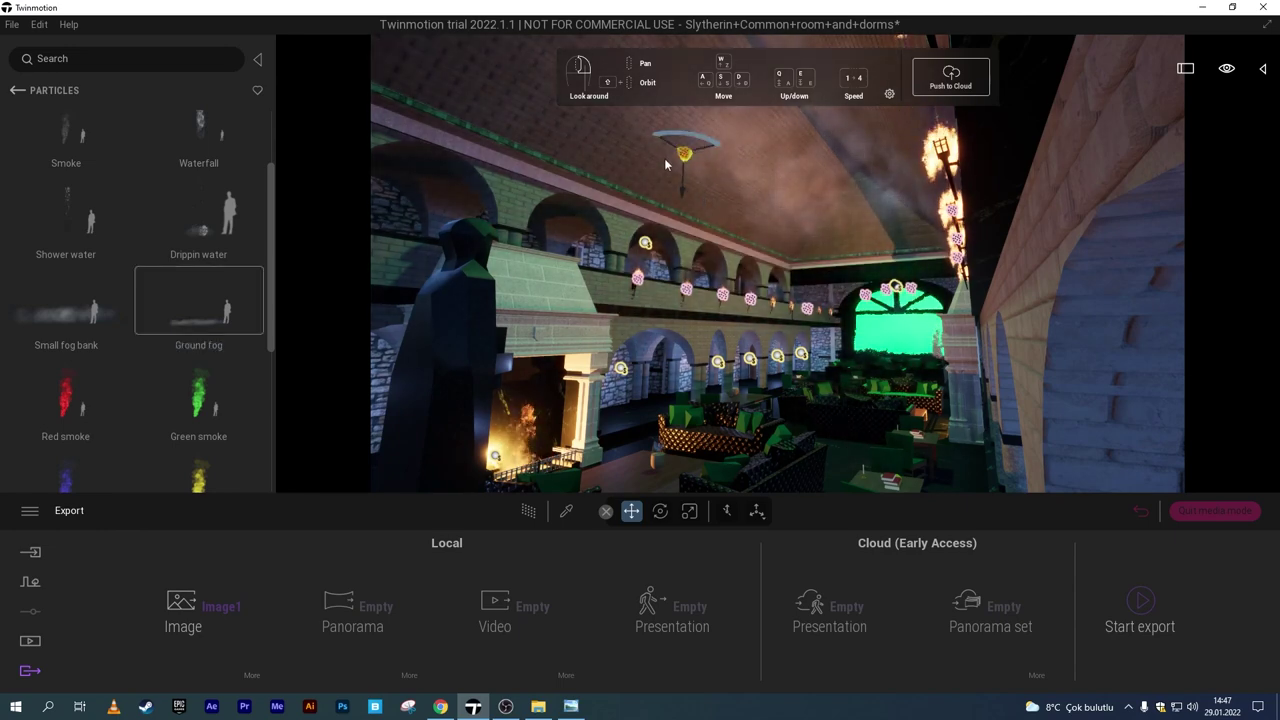
mouse_move(666, 163)
mouse_down()
mouse_move(686, 220)
mouse_move(636, 210)
mouse_move(736, 237)
mouse_move(635, 234)
mouse_up()
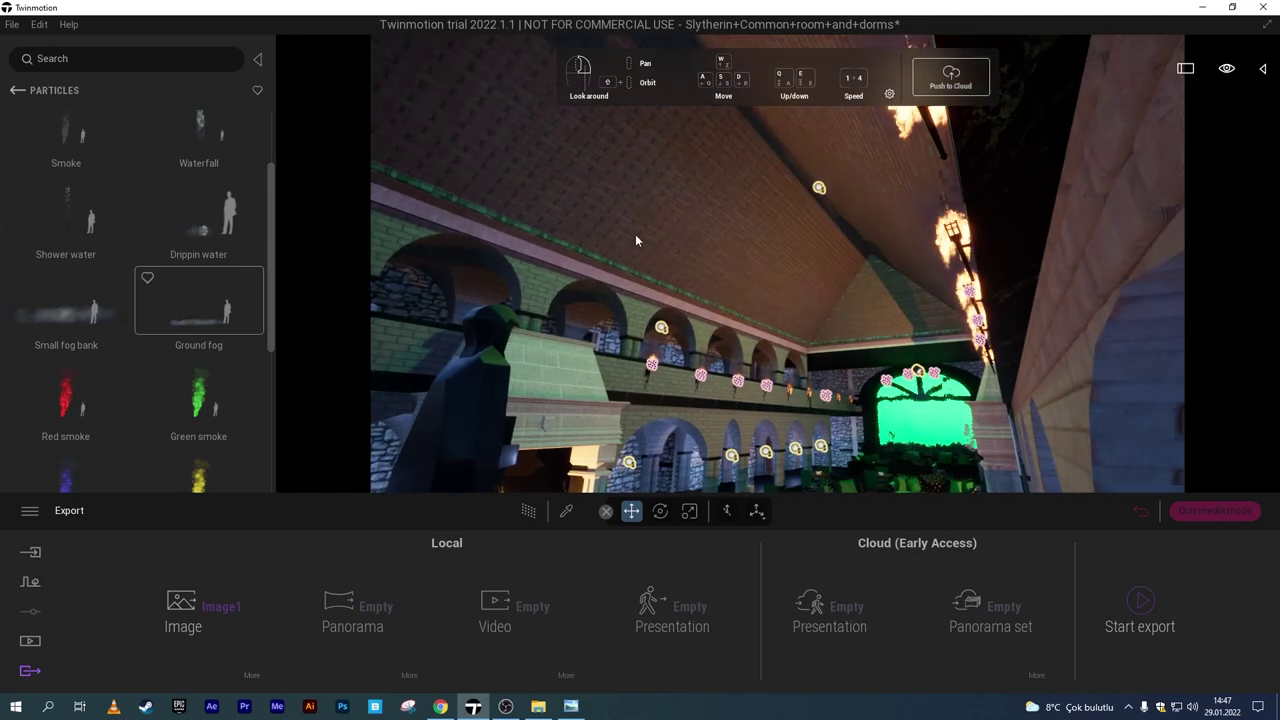
drag(718, 137, 707, 330)
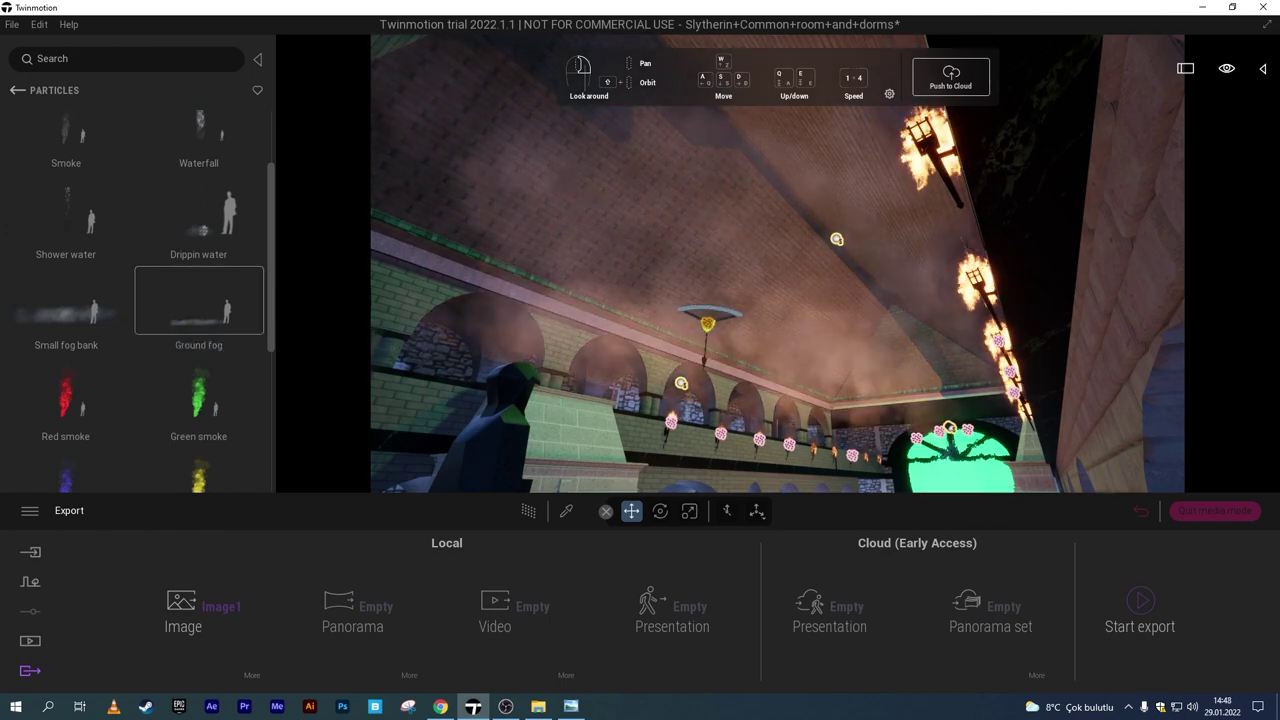
right_drag(707, 330, 690, 177)
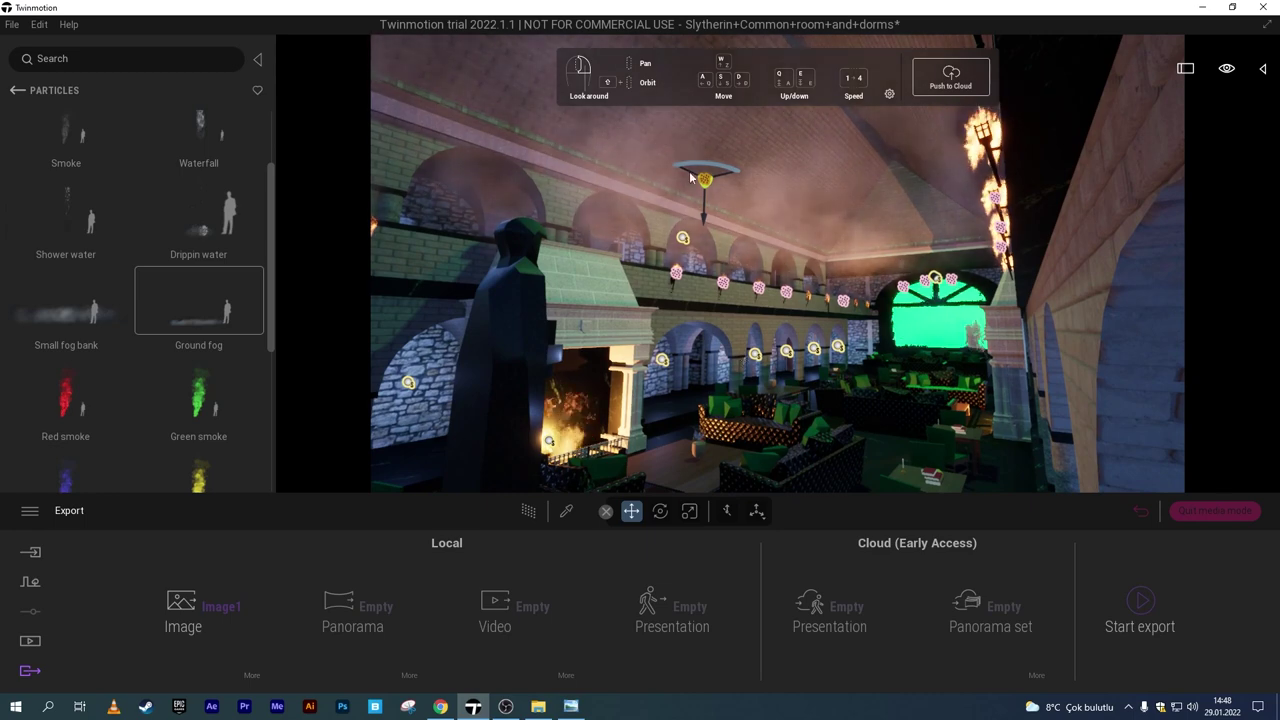
Deselect Image1 from export, then select an omnidirectional light to see its 80 lm, 12000K settings.
click(250, 607)
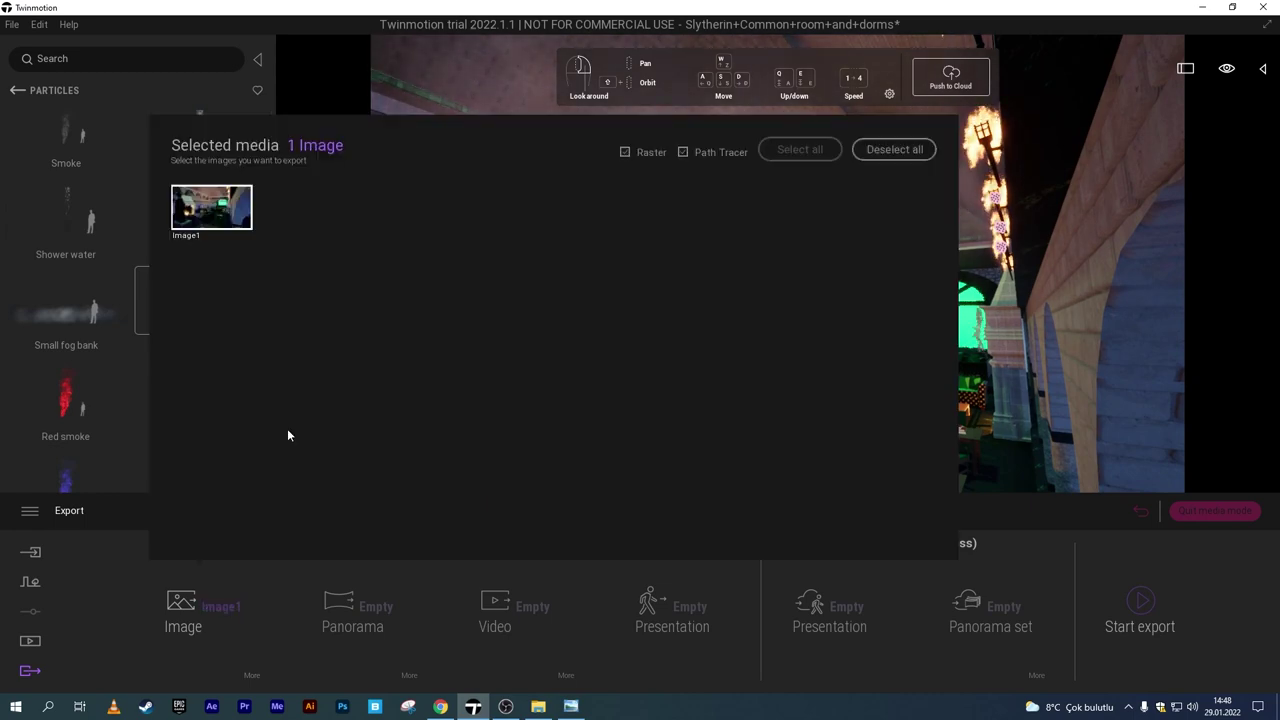
click(457, 209)
click(234, 662)
click(230, 635)
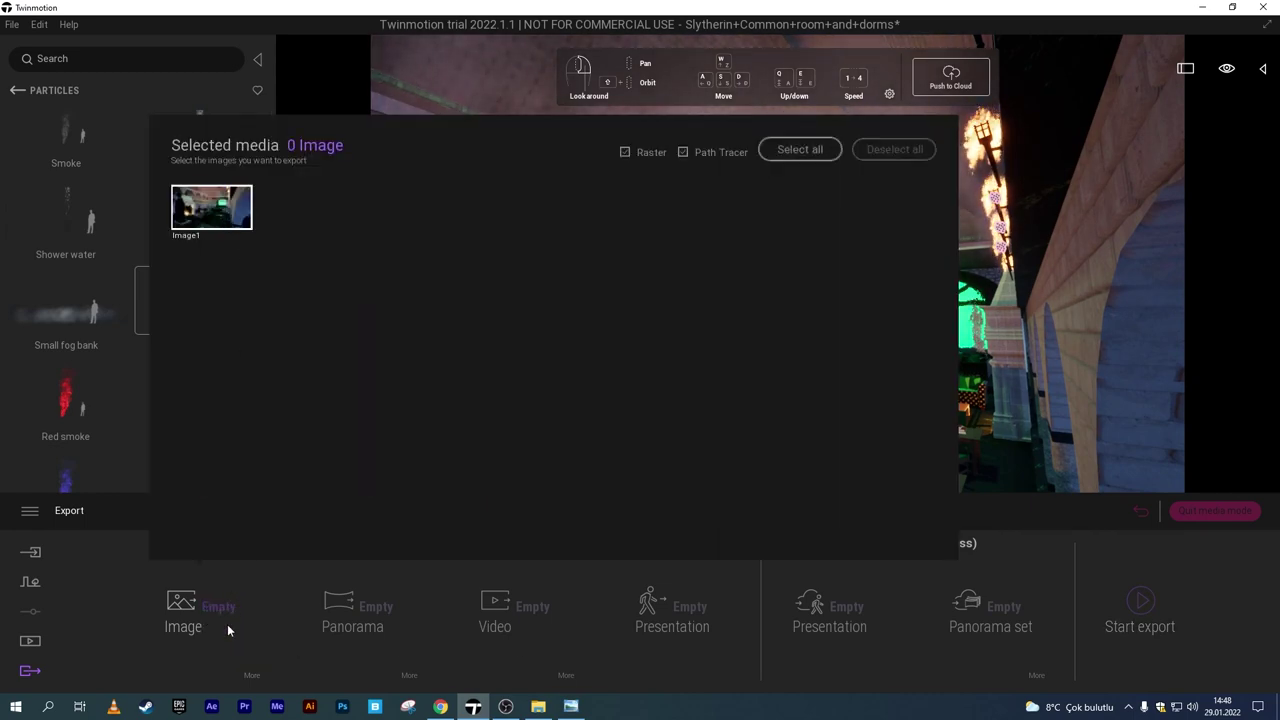
double_click(228, 630)
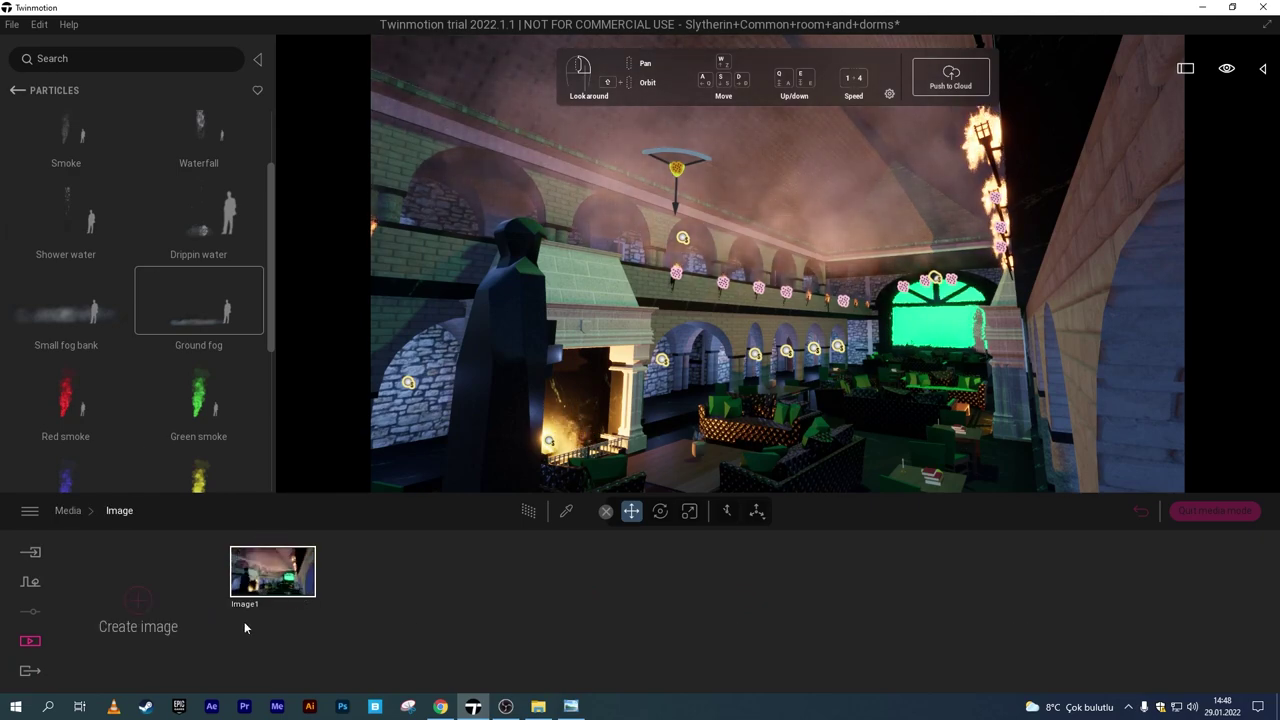
click(813, 347)
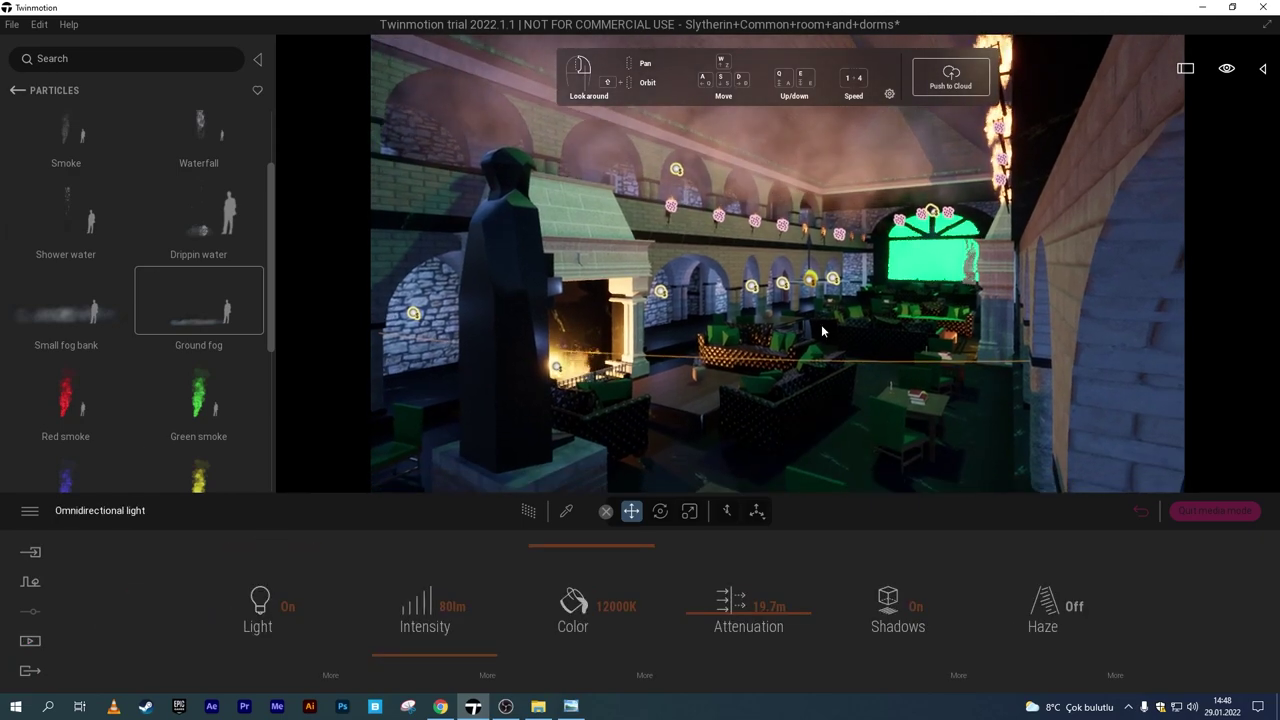
Turn on the path tracer and export Image1 to the slytherin common room folder.
click(528, 511)
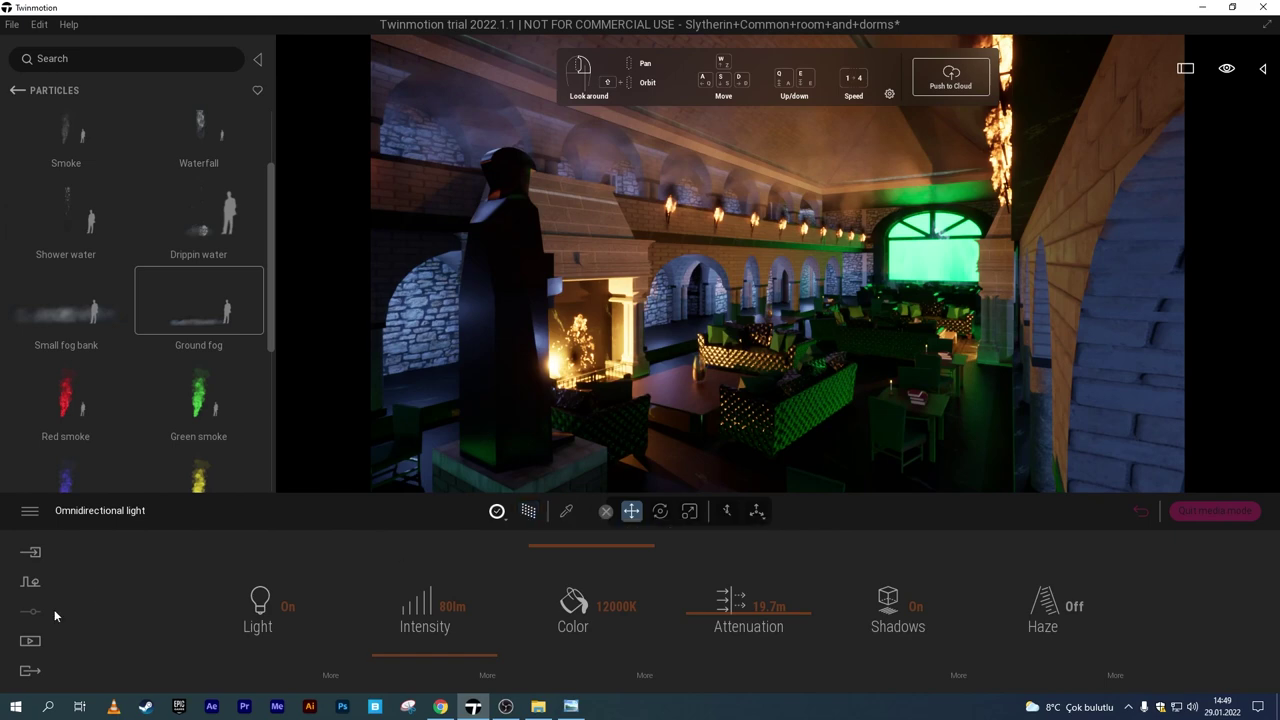
click(30, 640)
click(30, 670)
click(800, 152)
click(1140, 620)
click(523, 351)
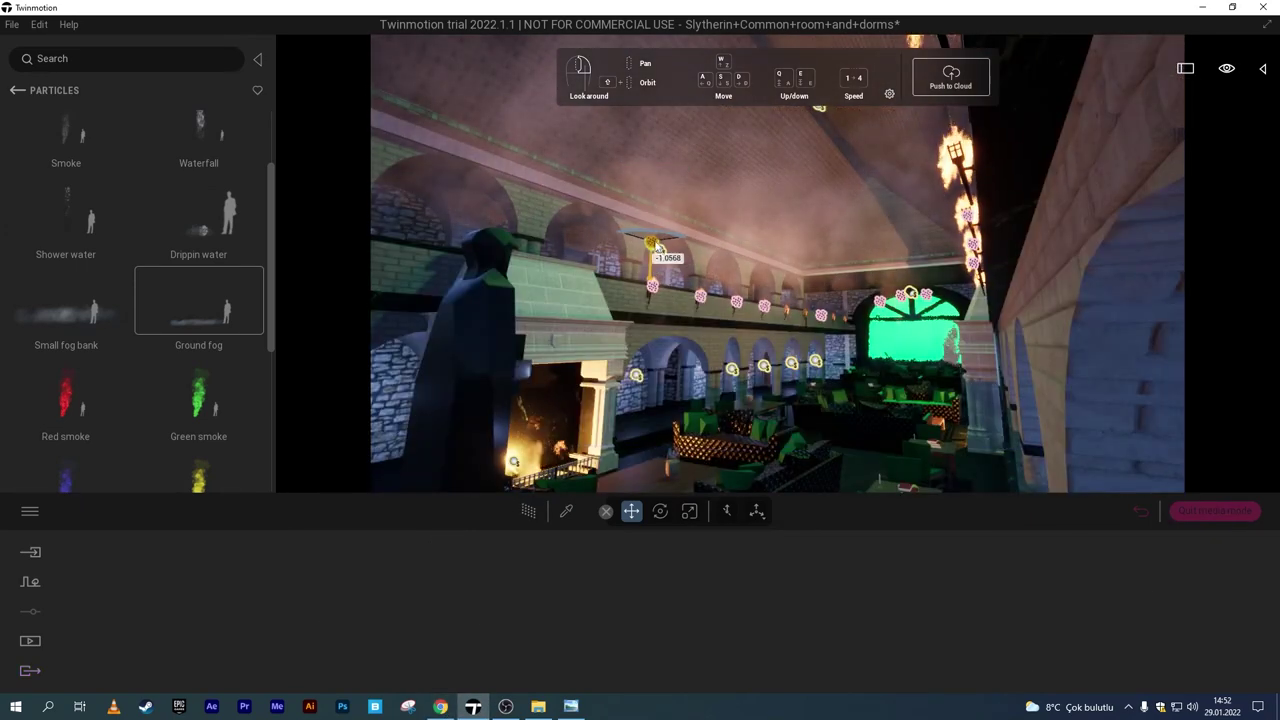
Drop the fog emitter down near the floor and preview it with the path tracer.
drag(652, 300, 641, 478)
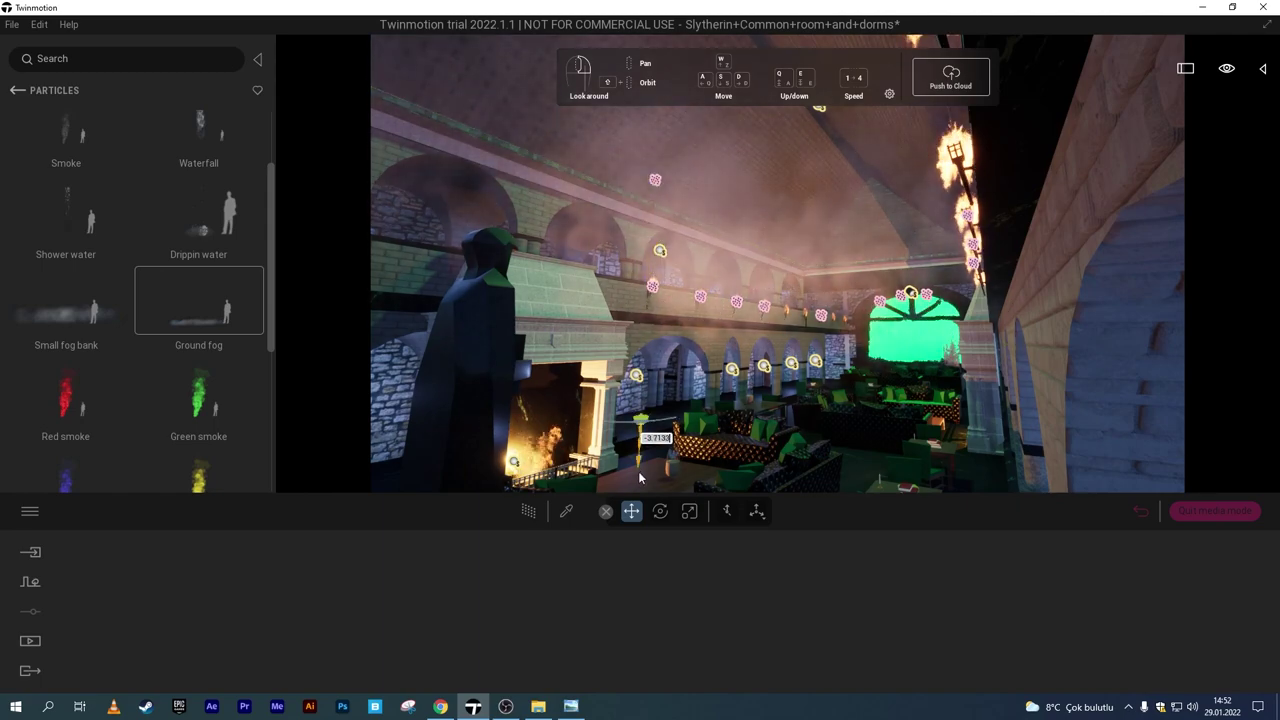
right_drag(641, 478, 641, 440)
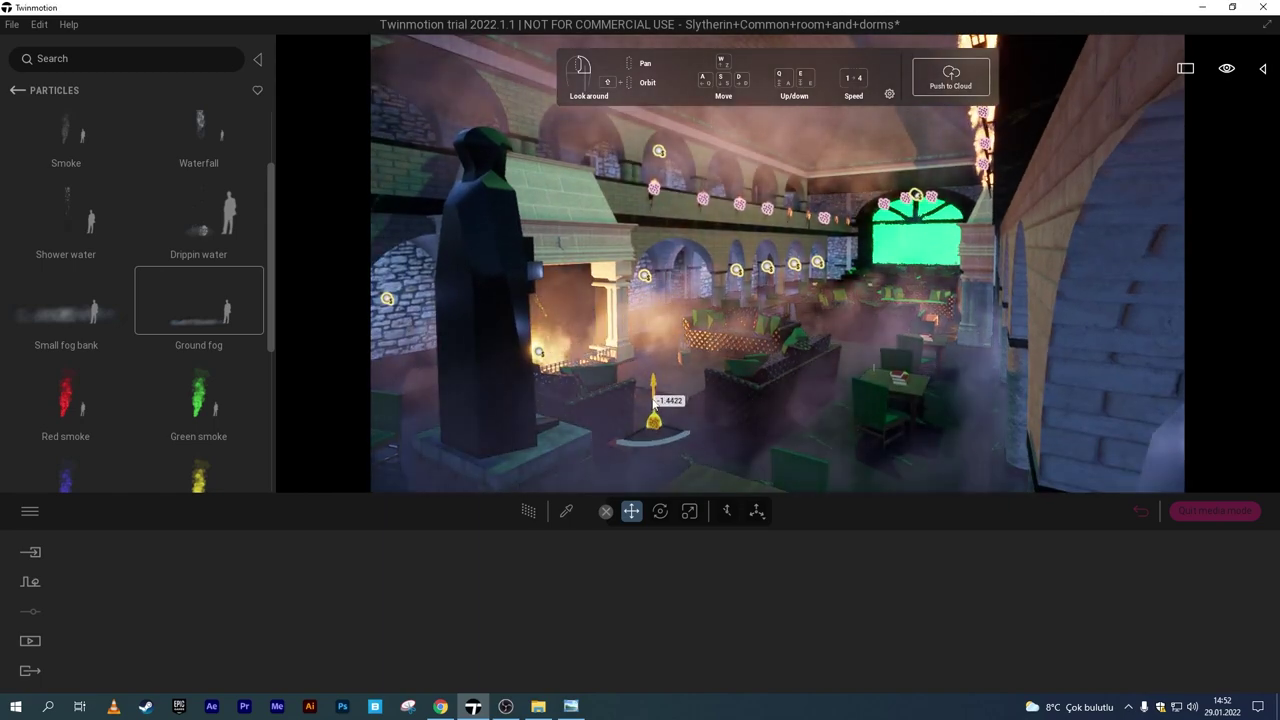
click(528, 511)
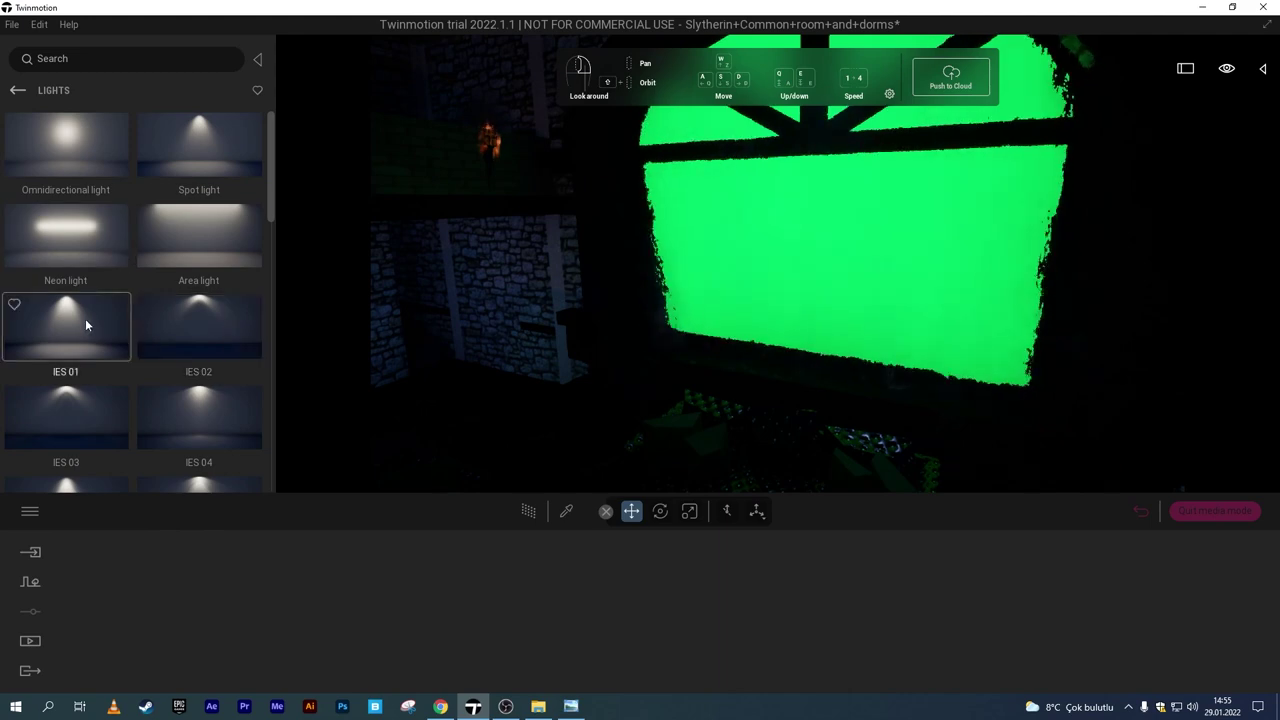
Place an IES 01 spot light at the green window, rotate it into the hall, and list saved images.
mouse_move(85, 320)
mouse_down()
mouse_move(857, 225)
mouse_move(818, 145)
mouse_up()
scroll(818, 145, down, 5)
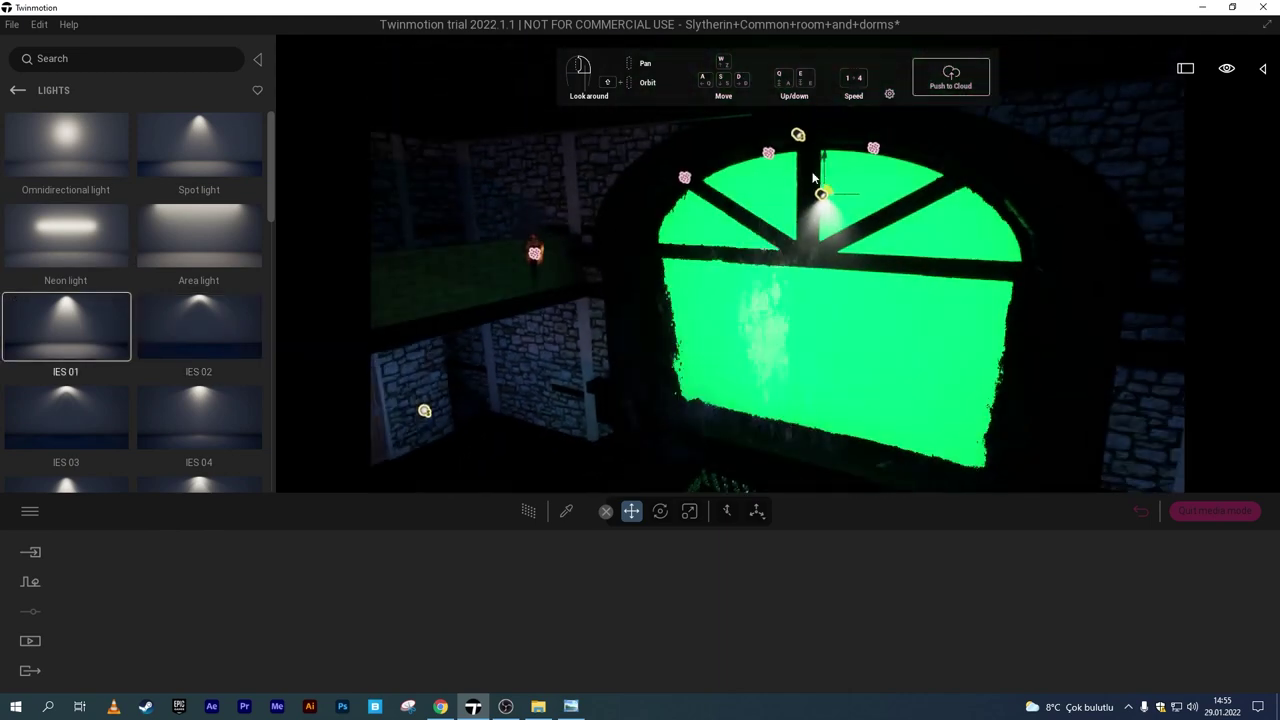
key(space)
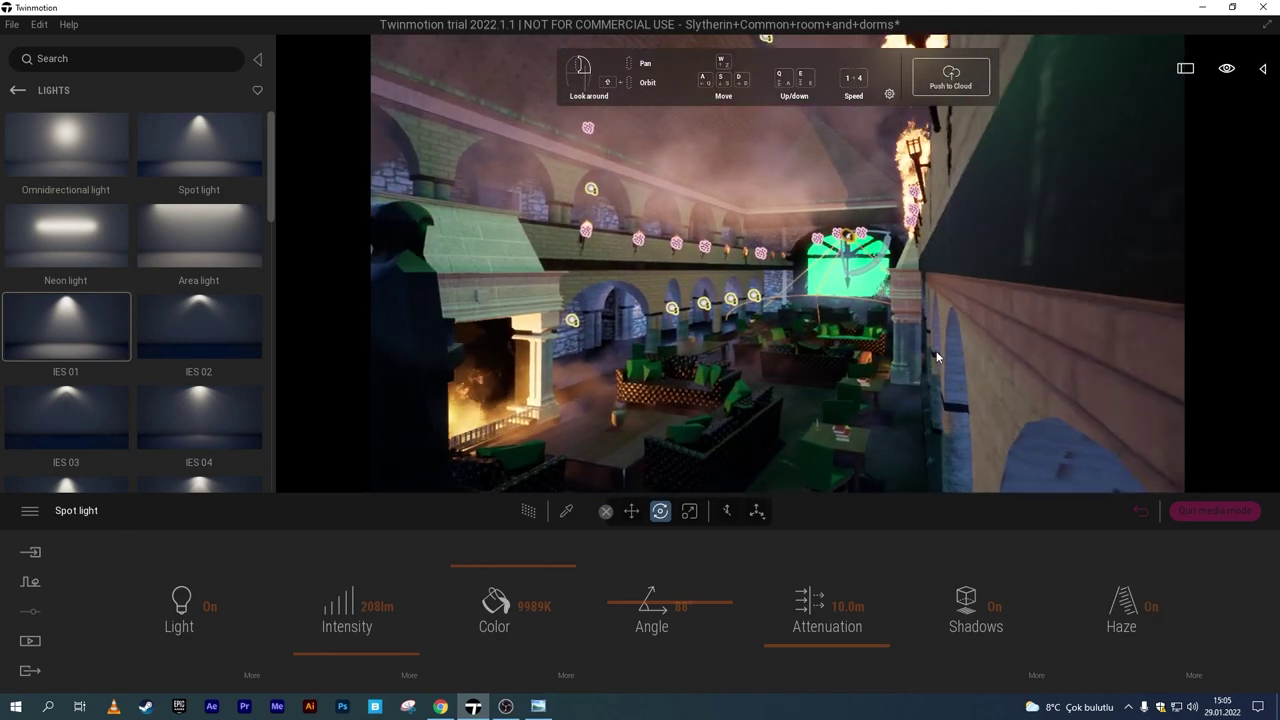
click(937, 343)
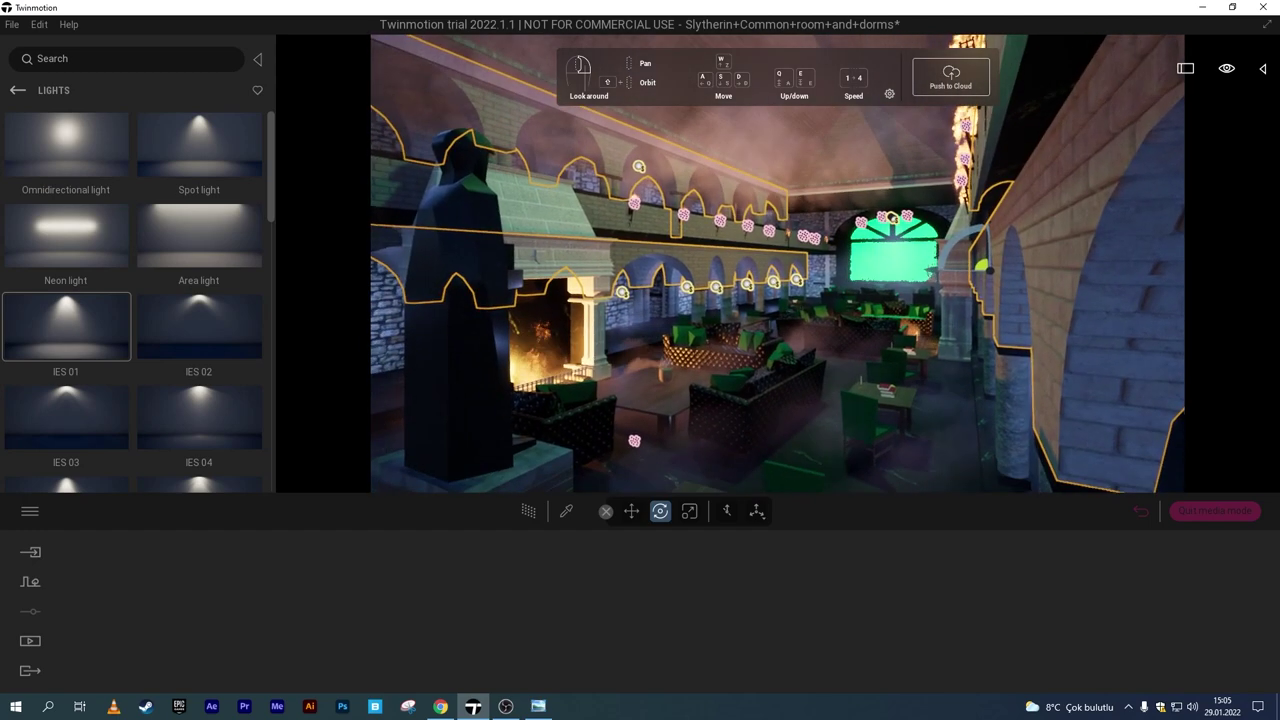
click(30, 640)
click(277, 614)
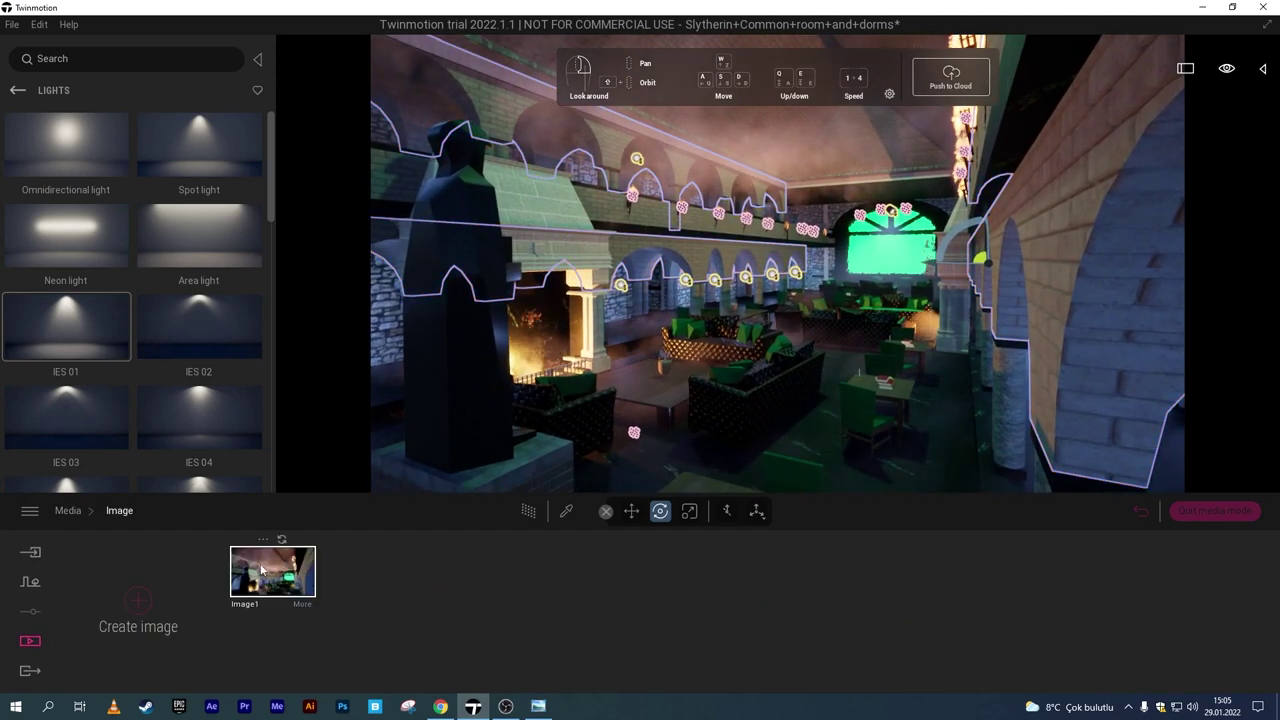
Tilt the view down over the statue and fireplace, then update Image1 to this camera.
drag(760, 470, 755, 418)
click(292, 572)
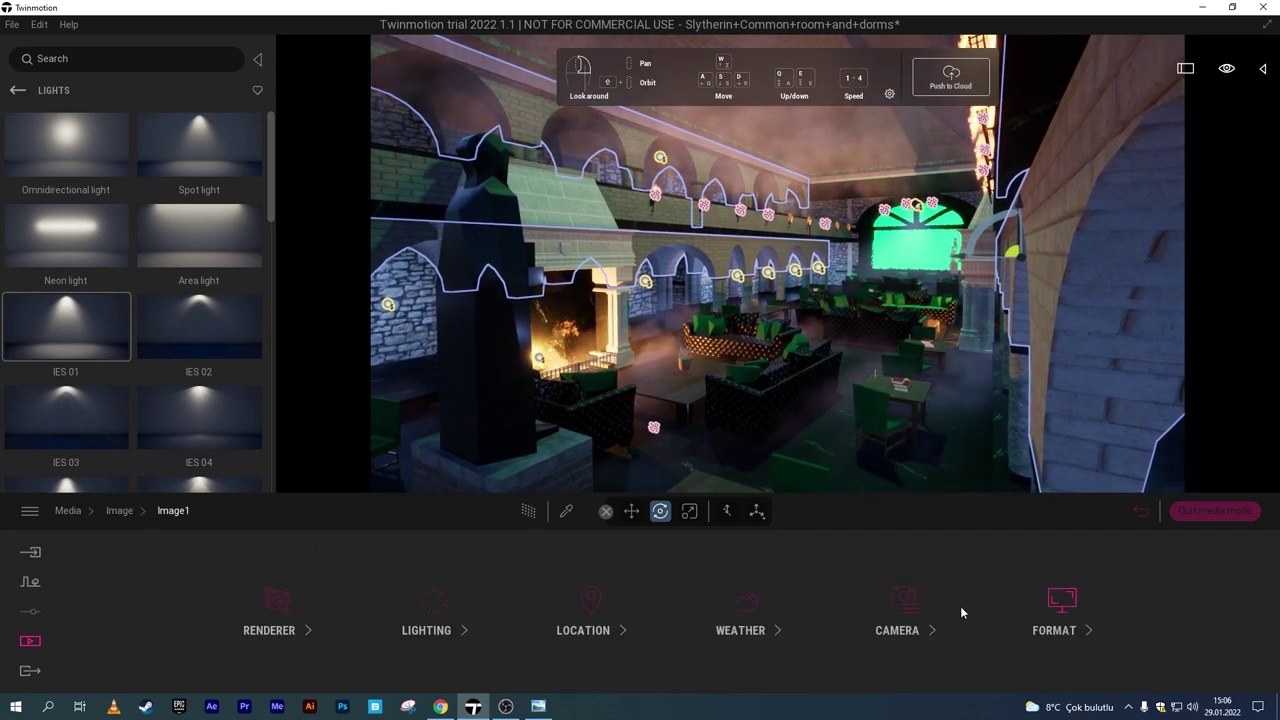
click(903, 602)
click(119, 510)
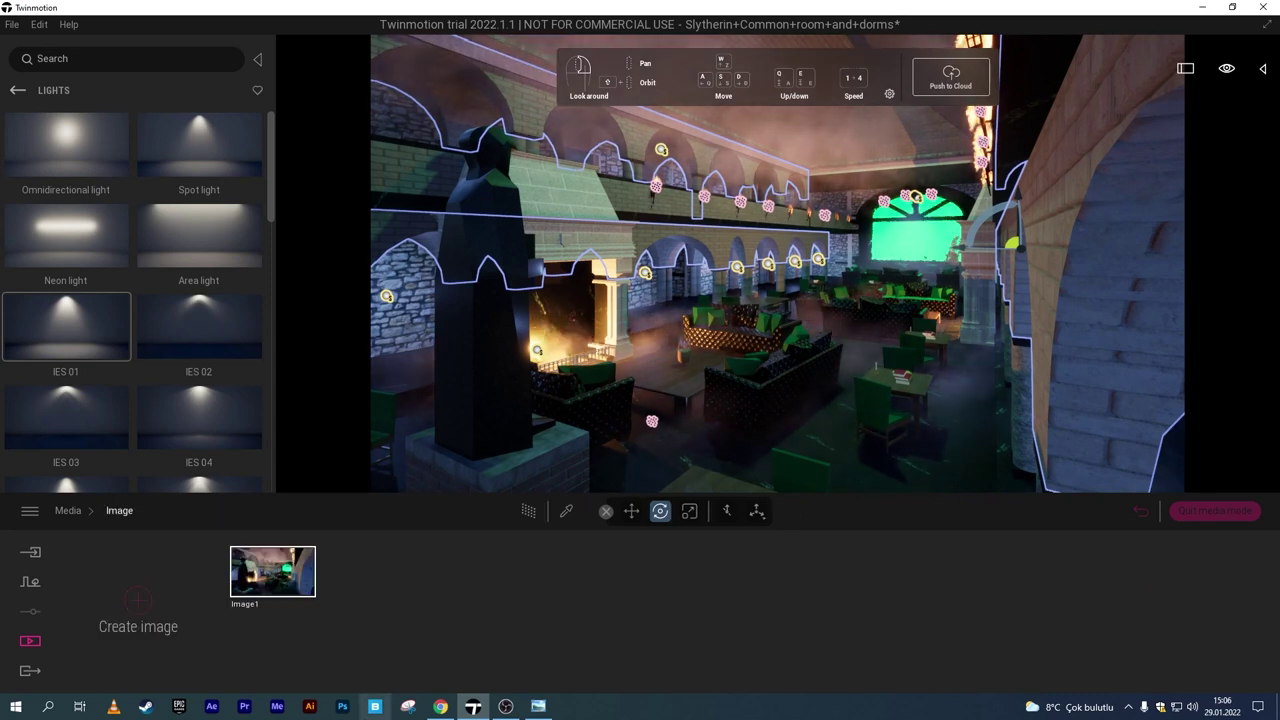